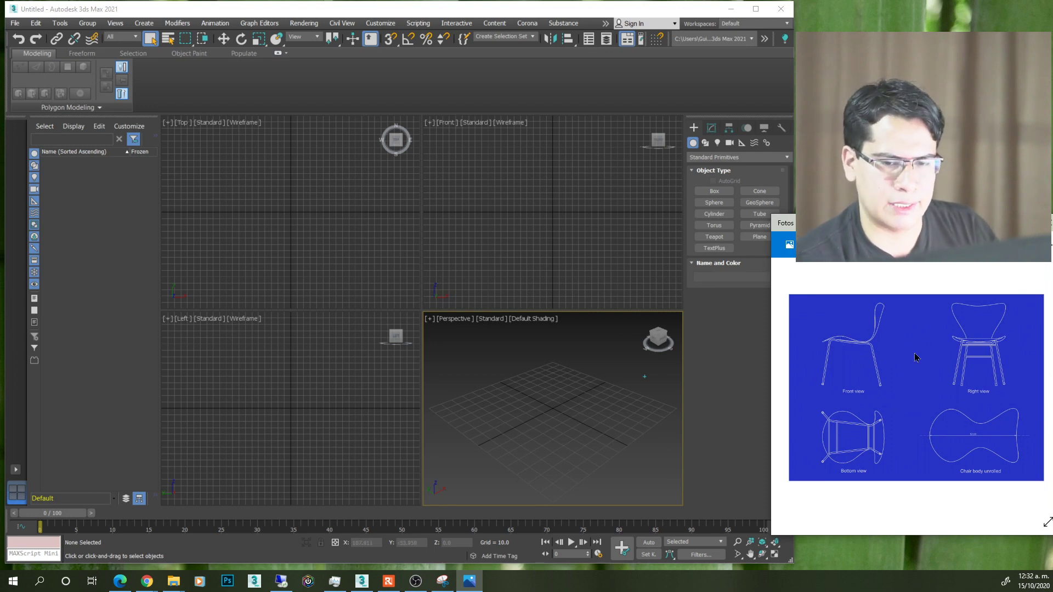
# - Show the empty scene in a single maximized Front viewport with the Plane primitive tool active
pyautogui.click(531, 391)
pyautogui.hotkey('alt', 'w')
pyautogui.press('f')
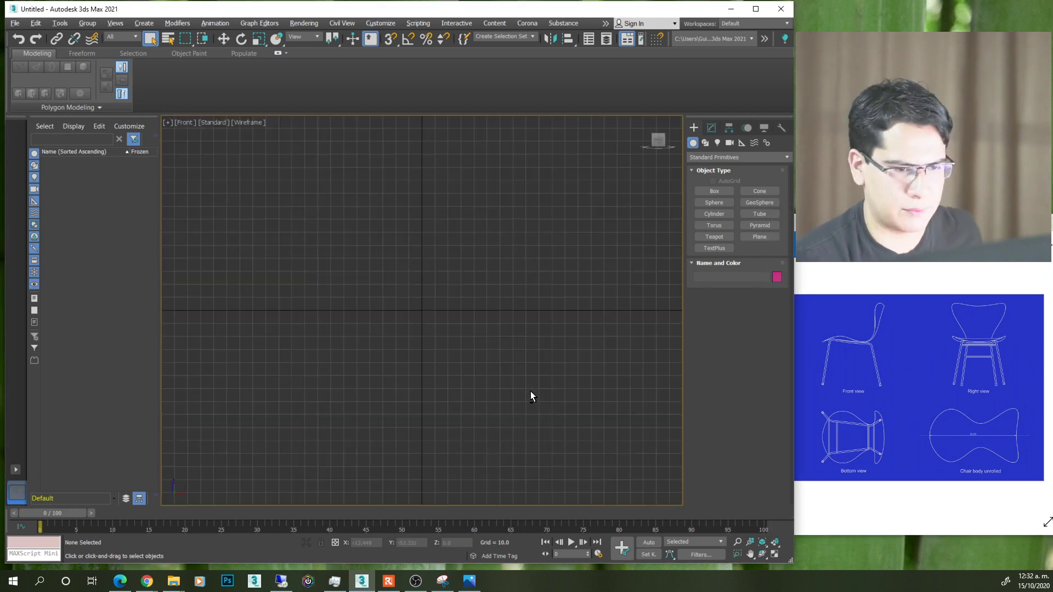
pyautogui.click(766, 239)
pyautogui.scroll(-2, 534, 322)
pyautogui.moveTo(481, 294)
pyautogui.mouseDown(button='middle')
pyautogui.moveTo(463, 326)
pyautogui.moveTo(415, 321)
pyautogui.mouseUp(button='middle')
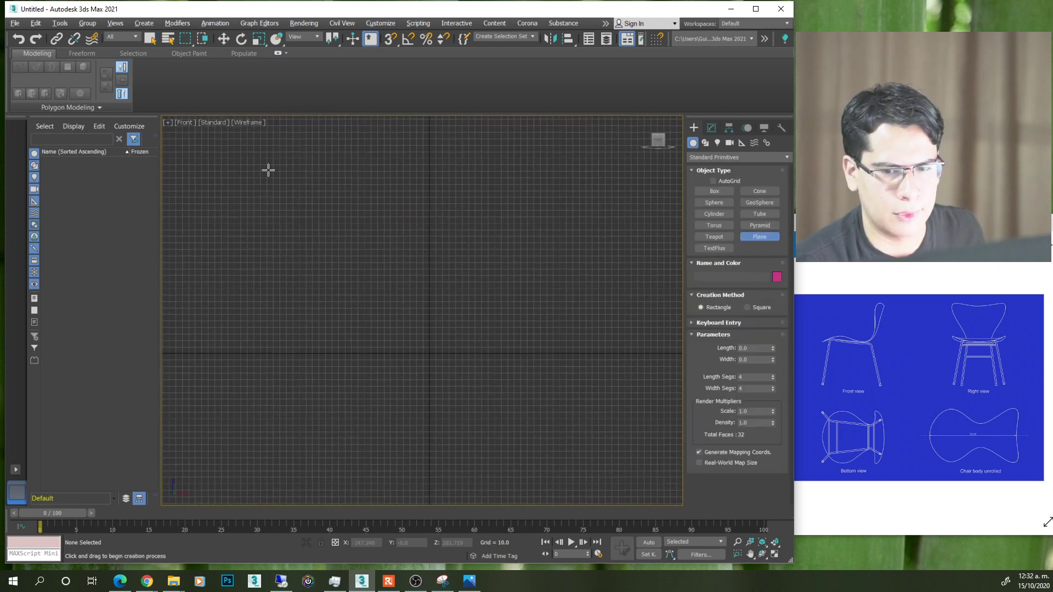
# - Draw a large plane in the Top view, shade it, and apply the chair blueprint image to it
pyautogui.press('t')
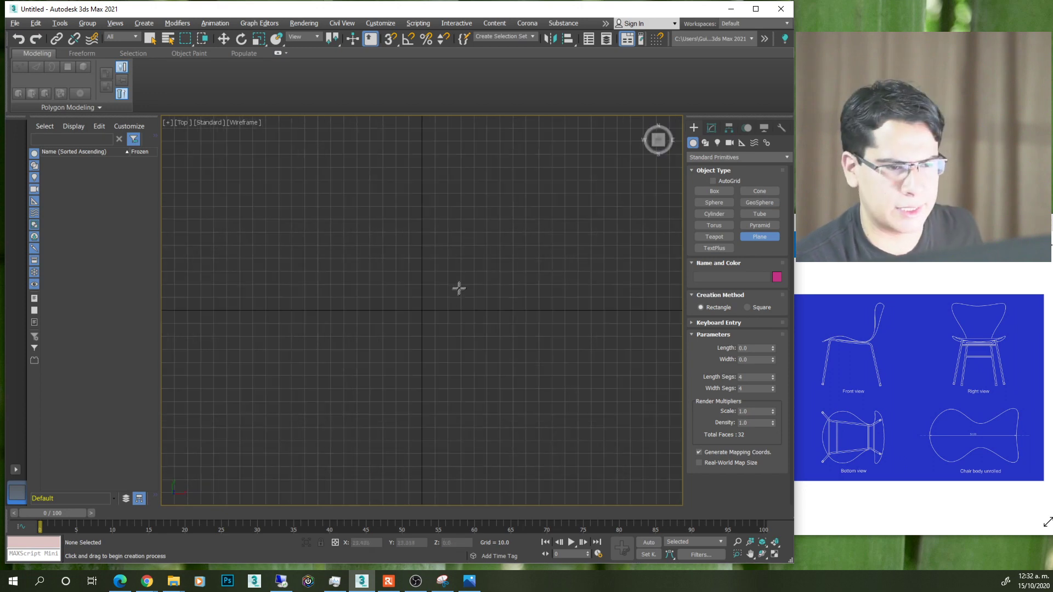
pyautogui.moveTo(261, 190); pyautogui.dragTo(616, 451)
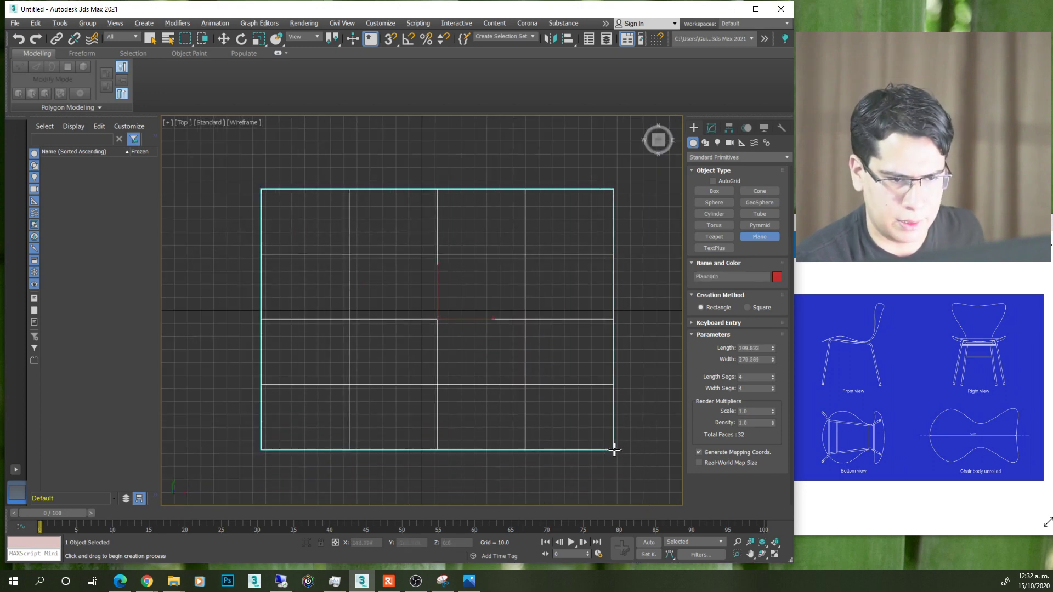
pyautogui.rightClick(459, 394)
pyautogui.moveTo(460, 395); pyautogui.dragTo(474, 396, button='middle')
pyautogui.press('F3')
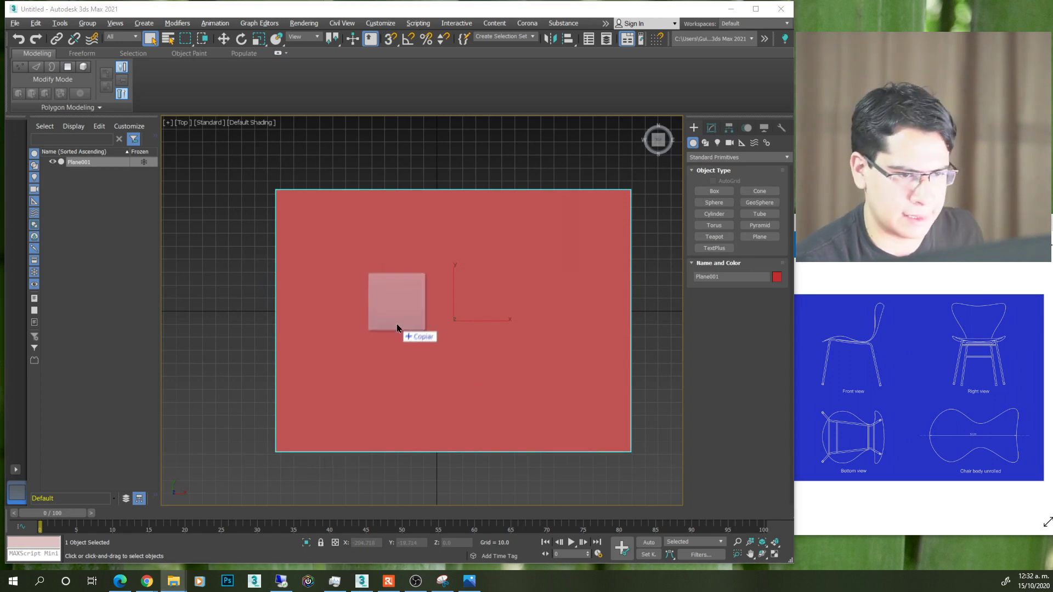
pyautogui.moveTo(333, 449); pyautogui.dragTo(403, 308)
# - Zoom and pan the Top view to frame the chair body drawing on the blueprint
pyautogui.scroll(2, 490, 350)
pyautogui.scroll(2, 490, 350)
pyautogui.moveTo(490, 350); pyautogui.dragTo(474, 343, button='middle')
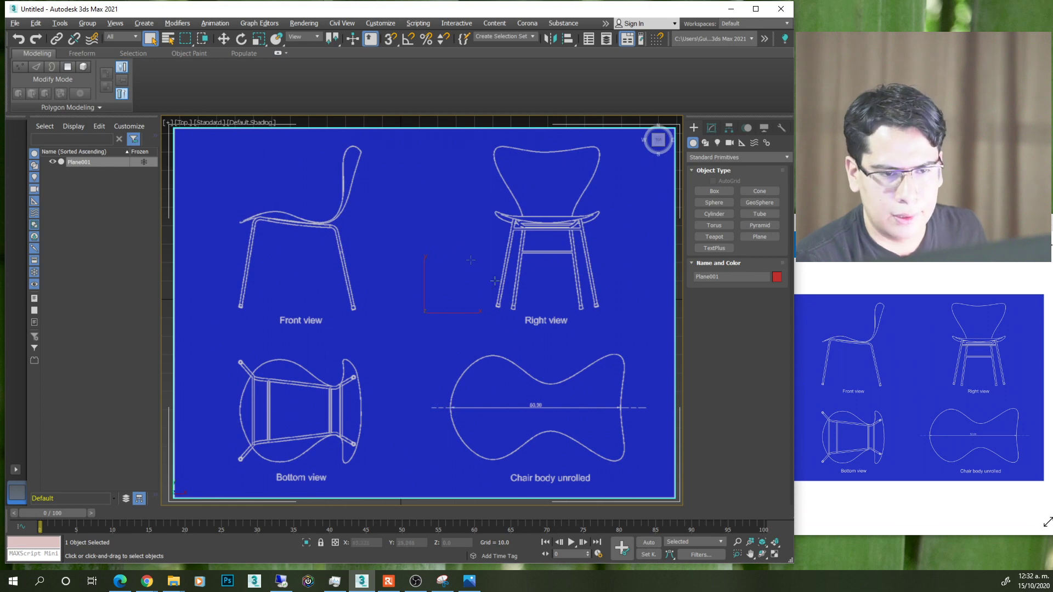
pyautogui.scroll(2, 510, 329)
pyautogui.scroll(2, 520, 343)
pyautogui.scroll(2, 521, 344)
pyautogui.scroll(2, 520, 343)
pyautogui.scroll(-4, 521, 343)
pyautogui.scroll(2, 580, 308)
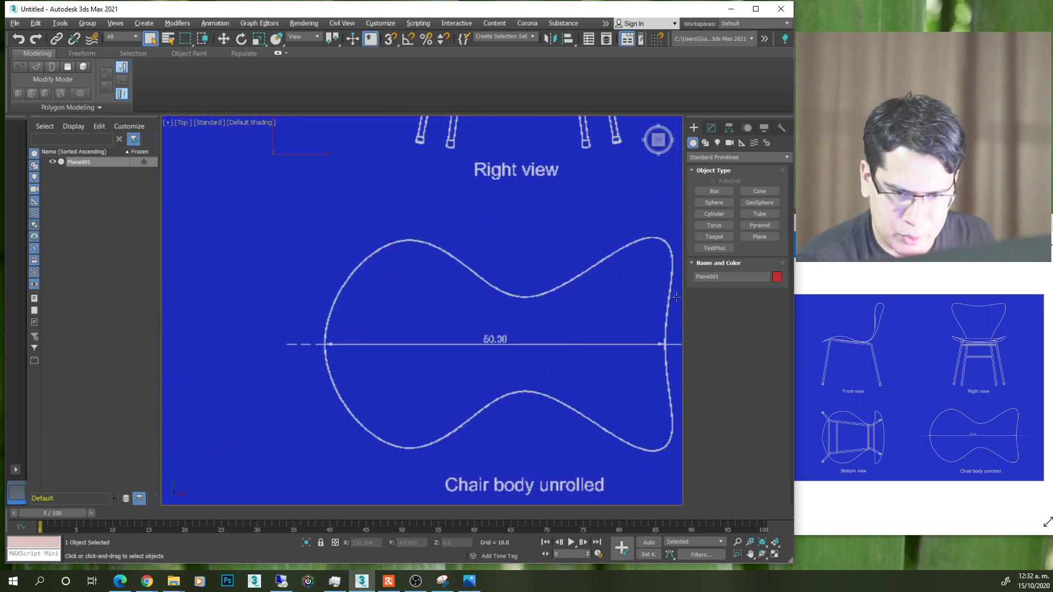
pyautogui.moveTo(493, 506)
pyautogui.mouseDown(button='middle')
pyautogui.moveTo(447, 381)
pyautogui.moveTo(476, 441)
pyautogui.moveTo(434, 422)
pyautogui.moveTo(496, 424)
pyautogui.mouseUp(button='middle')
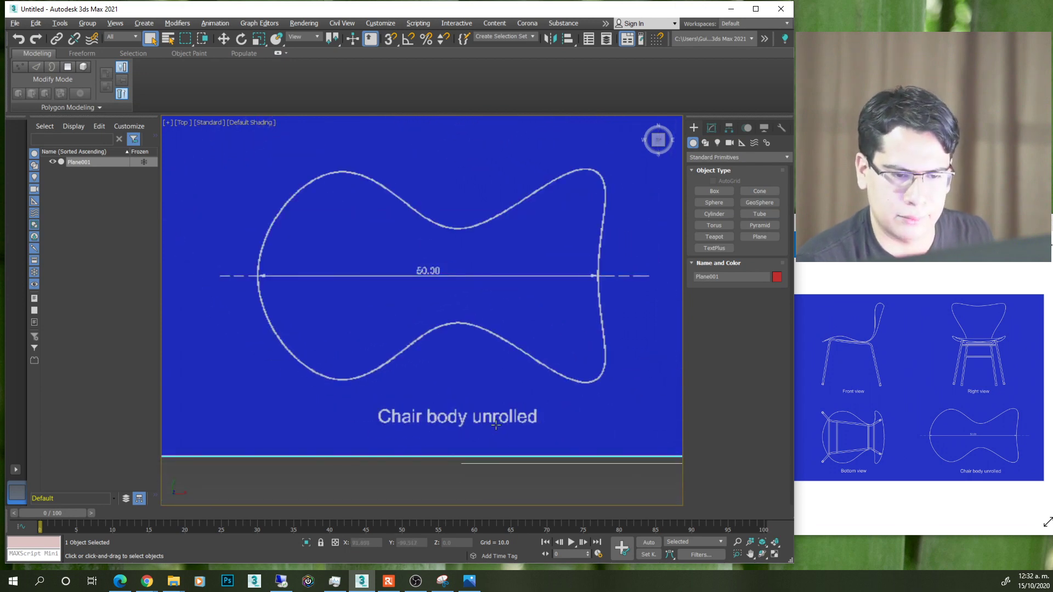
pyautogui.scroll(-1, 495, 425)
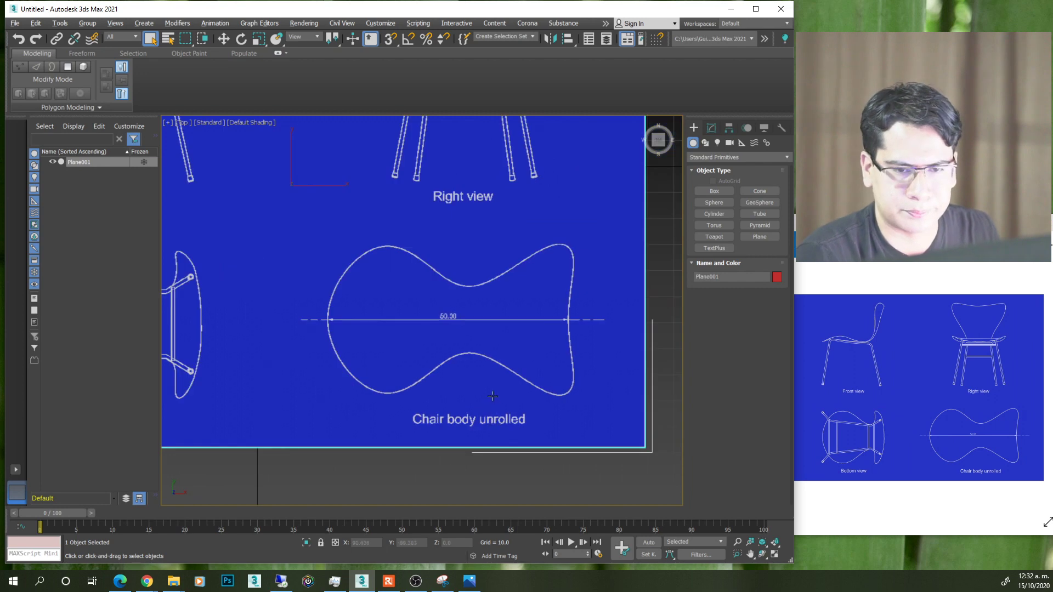
pyautogui.scroll(-3, 406, 209)
pyautogui.scroll(2, 439, 296)
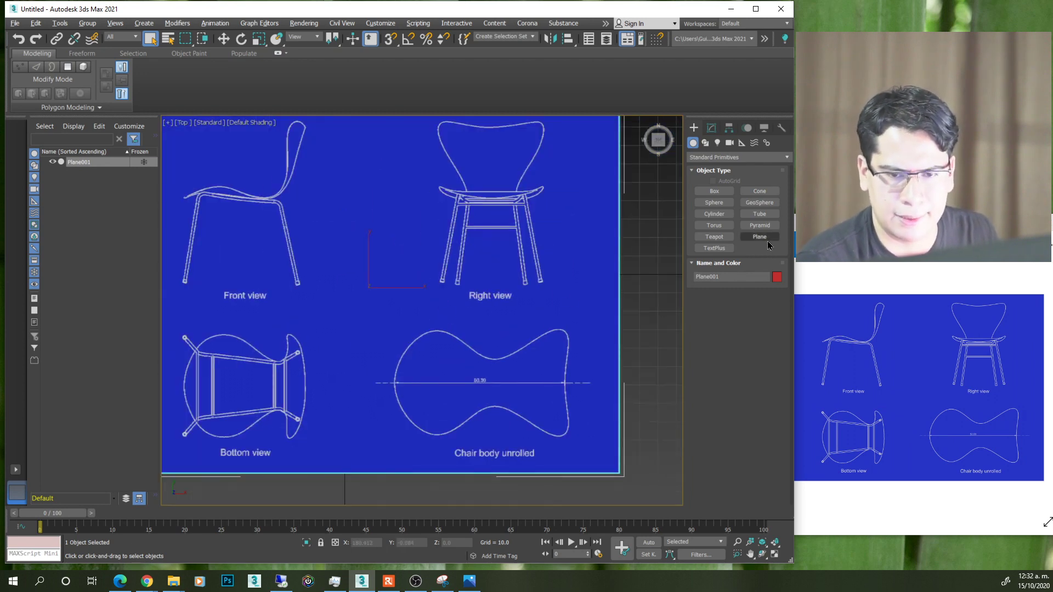
pyautogui.click(767, 238)
pyautogui.scroll(2, 458, 353)
pyautogui.scroll(2, 510, 374)
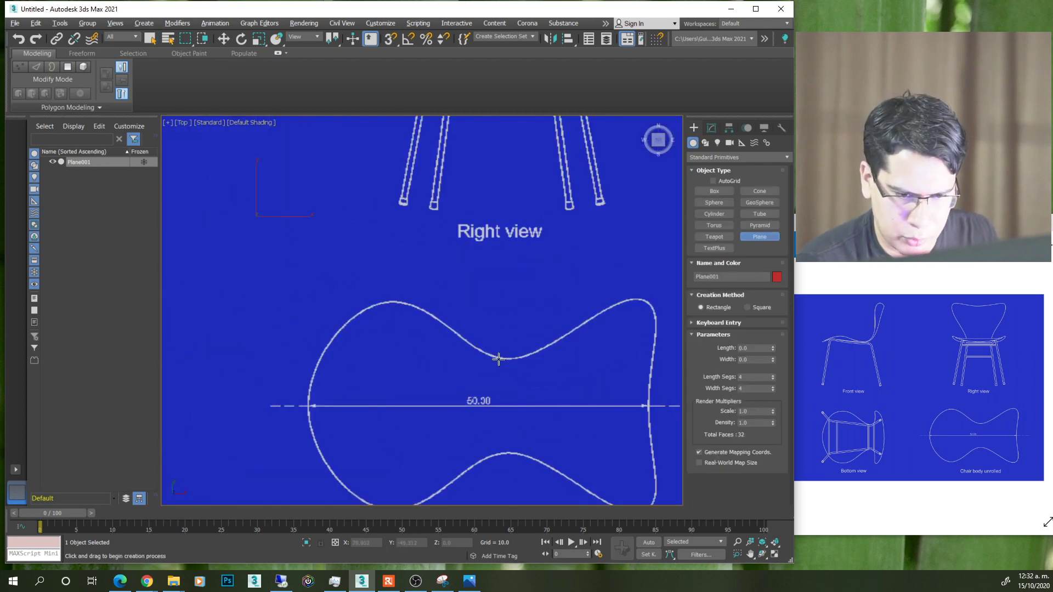
# - Draw a narrow Plane002 across the chair body centre and raise it slightly above the blueprint
pyautogui.moveTo(503, 413); pyautogui.dragTo(524, 451)
pyautogui.rightClick(524, 451)
pyautogui.scroll(-3, 521, 439)
pyautogui.scroll(3, 521, 439)
pyautogui.moveTo(521, 438)
pyautogui.keyDown('alt'); pyautogui.mouseDown(button='middle')
pyautogui.moveTo(541, 382)
pyautogui.moveTo(515, 417)
pyautogui.moveTo(467, 372)
pyautogui.mouseUp(button='middle'); pyautogui.keyUp('alt')
pyautogui.press('w')
pyautogui.scroll(3, 526, 400)
pyautogui.scroll(2, 521, 432)
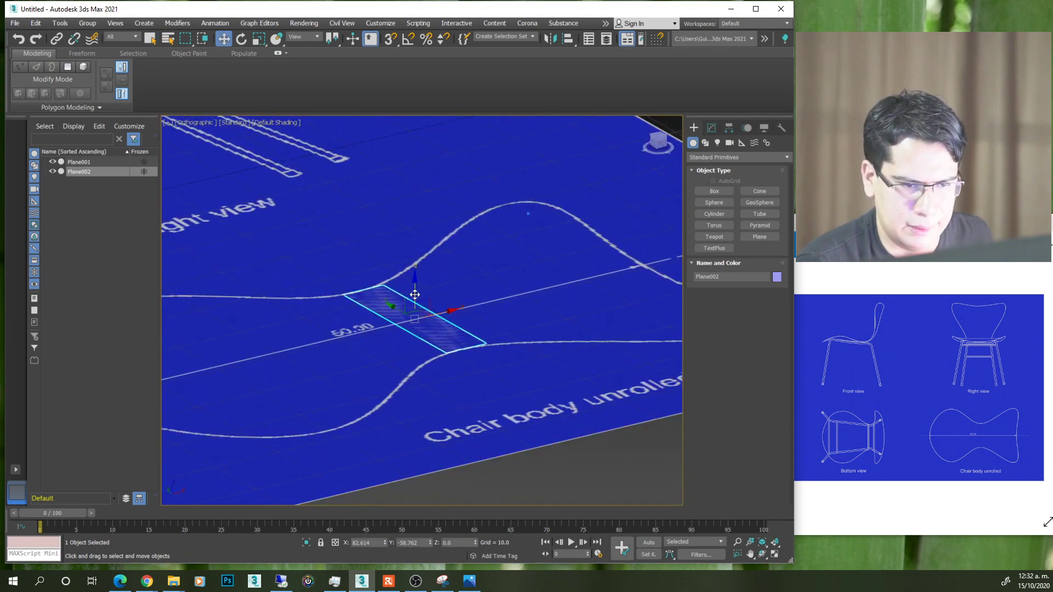
pyautogui.moveTo(414, 294); pyautogui.dragTo(415, 287)
pyautogui.scroll(-3, 429, 302)
# - In the Top view, turn on Edged Faces and set Plane002's Width Segs to 1
pyautogui.press('t')
pyautogui.scroll(-2, 434, 351)
pyautogui.scroll(2, 433, 351)
pyautogui.press('F3')
pyautogui.press('F3')
pyautogui.press('F4')
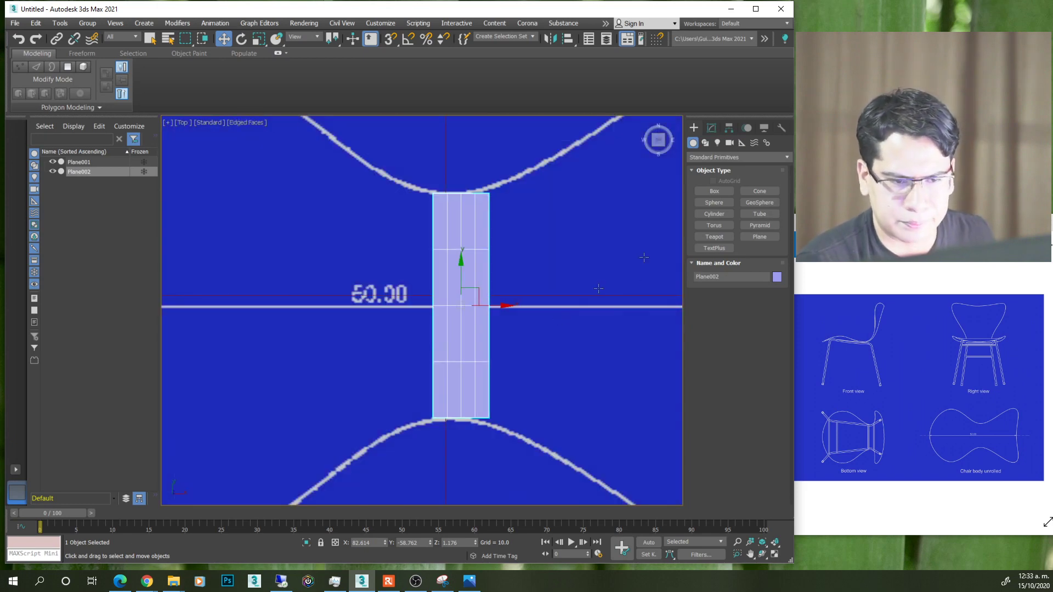
pyautogui.click(711, 128)
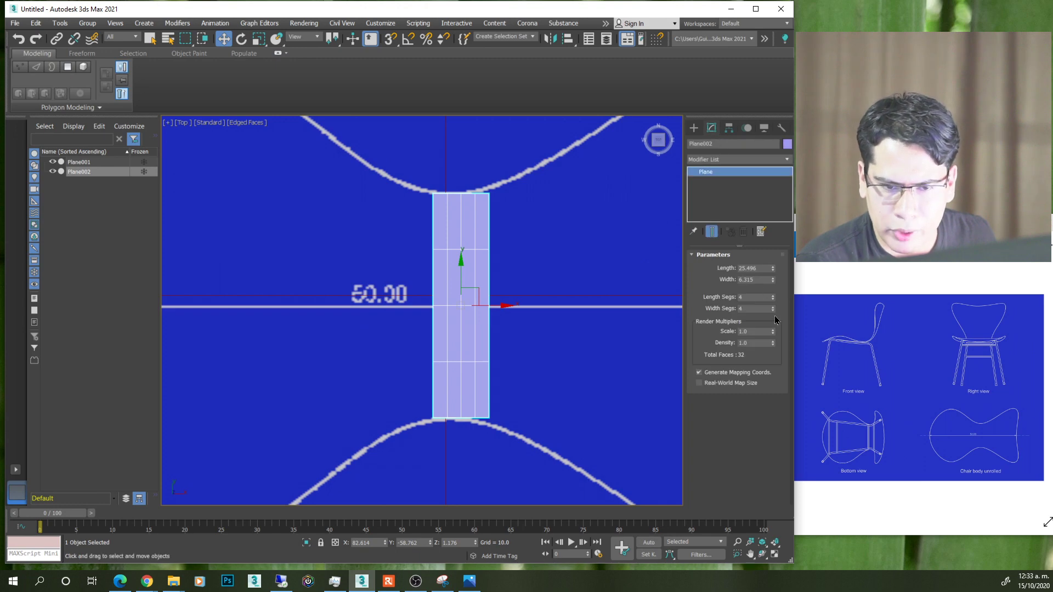
pyautogui.moveTo(773, 310); pyautogui.dragTo(778, 320)
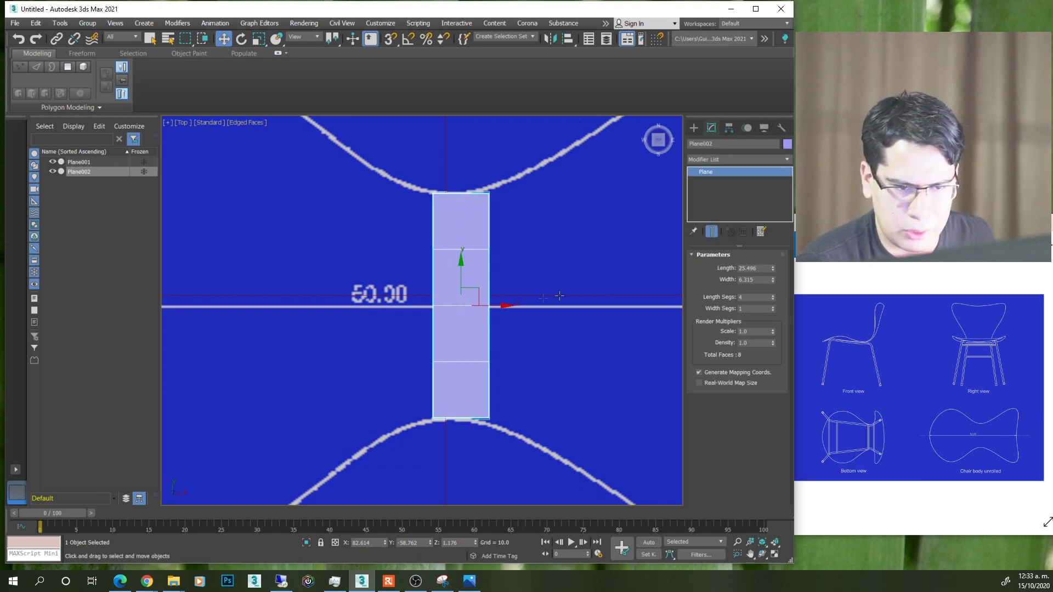
pyautogui.scroll(-2, 409, 318)
pyautogui.scroll(2, 469, 312)
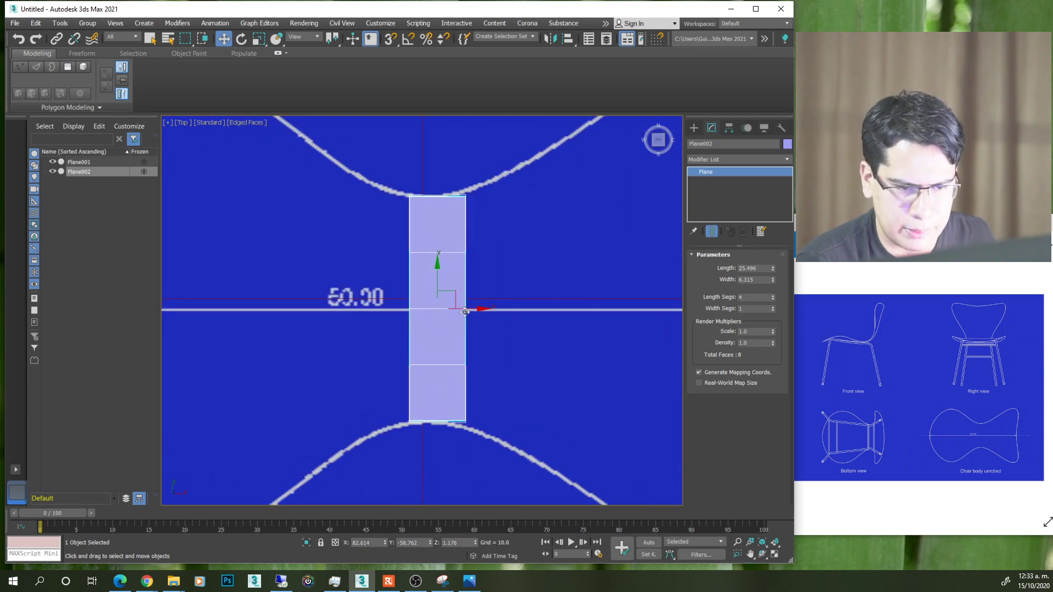
pyautogui.scroll(-3, 469, 312)
# - Raise Plane002 a little higher above the blueprint and return to the Top view
pyautogui.keyDown('alt'); pyautogui.moveTo(469, 311); pyautogui.dragTo(438, 323, button='middle'); pyautogui.keyUp('alt')
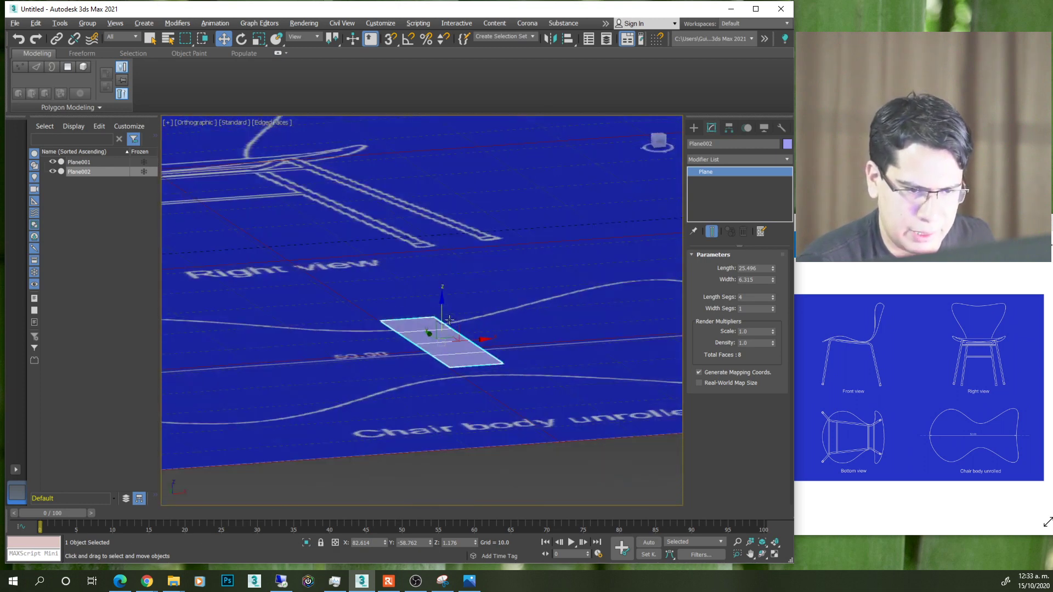
pyautogui.moveTo(441, 323); pyautogui.dragTo(443, 314)
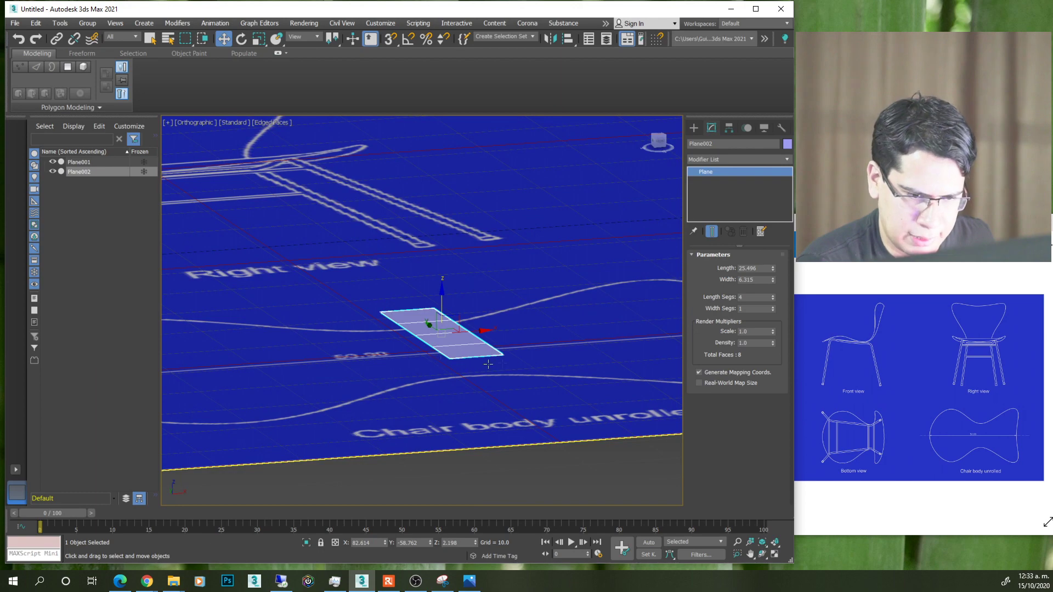
pyautogui.keyDown('alt'); pyautogui.moveTo(488, 364); pyautogui.dragTo(449, 374, button='middle'); pyautogui.keyUp('alt')
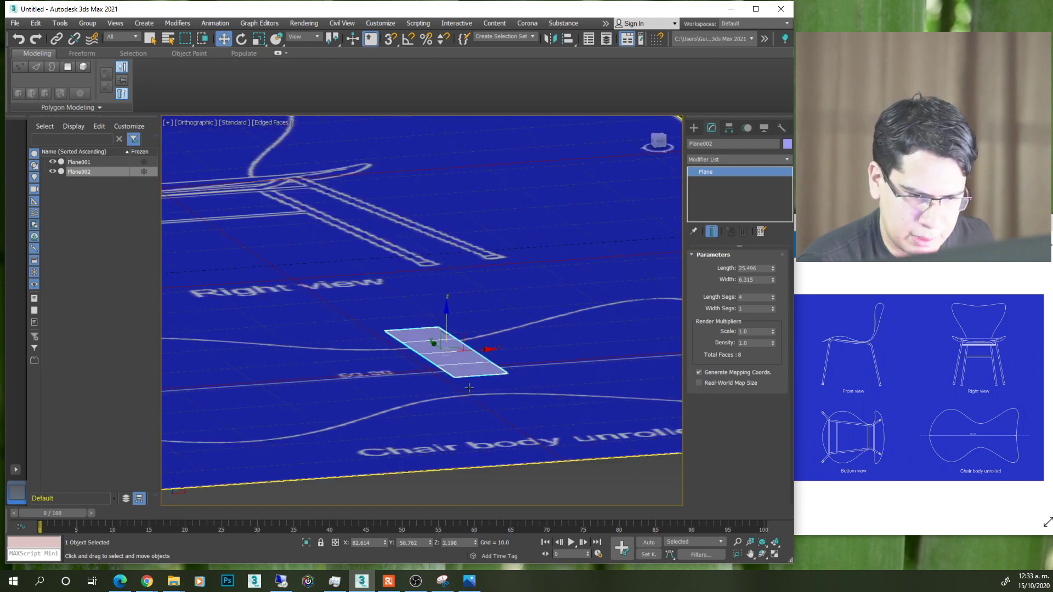
pyautogui.scroll(-2, 468, 388)
pyautogui.keyDown('alt'); pyautogui.moveTo(469, 387); pyautogui.dragTo(483, 362, button='middle'); pyautogui.keyUp('alt')
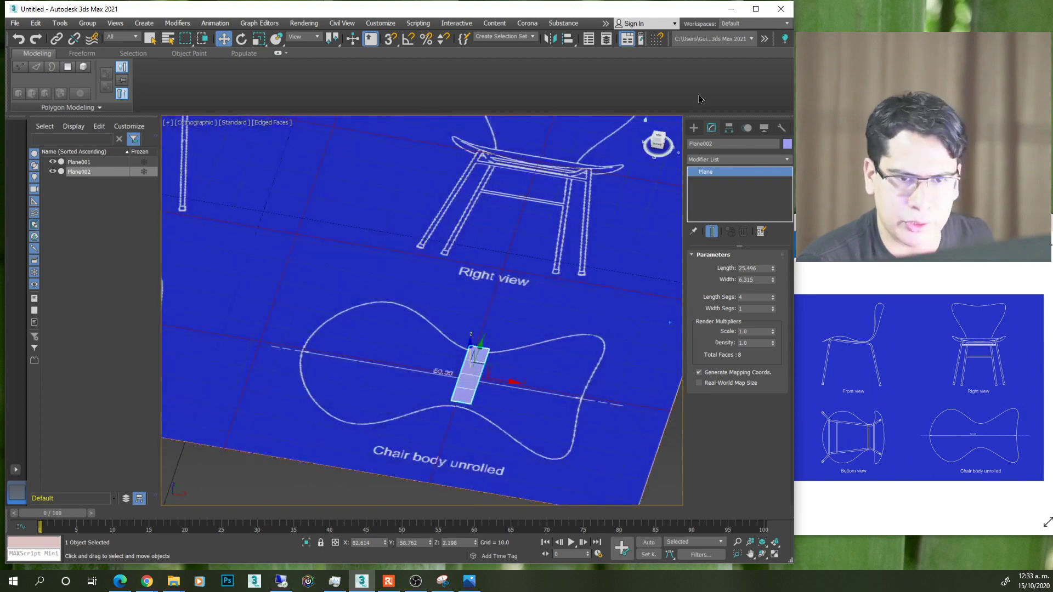
pyautogui.click(660, 138)
pyautogui.scroll(3, 470, 364)
pyautogui.rightClick(467, 357)
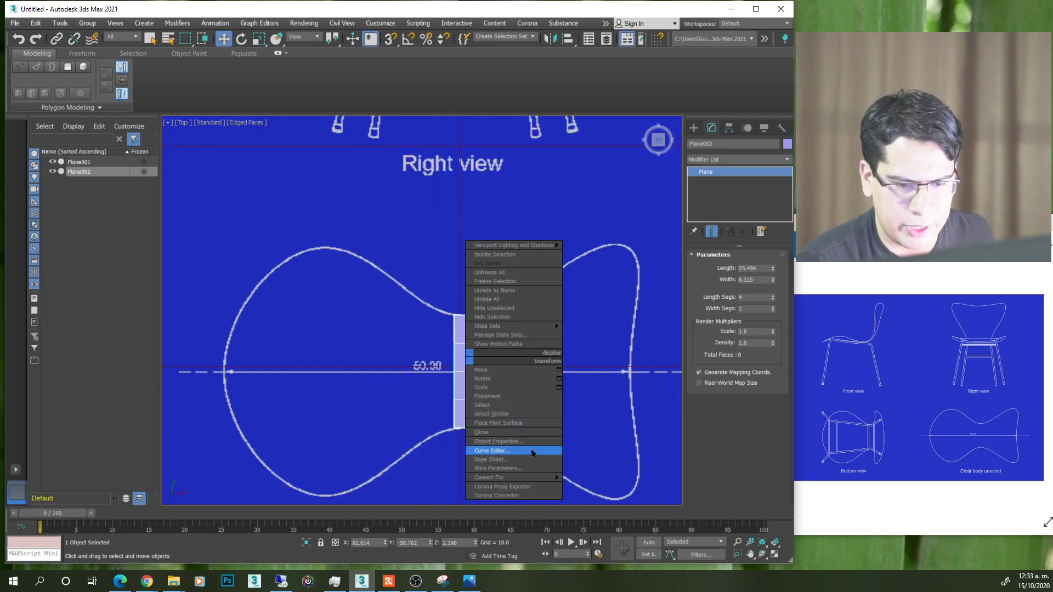
pyautogui.moveTo(502, 477)
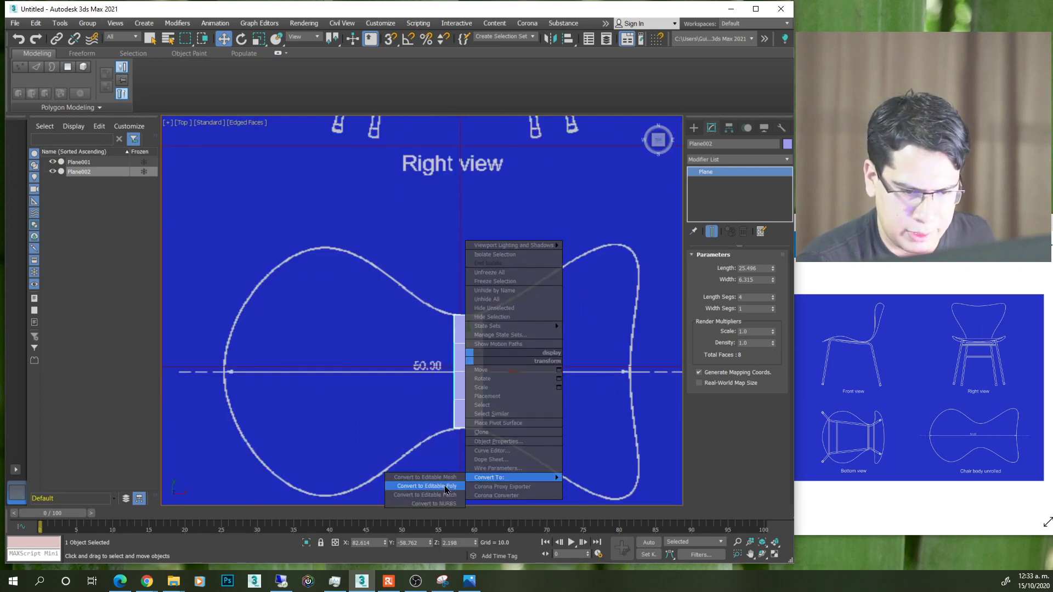
# - Convert Plane002 to Editable Poly and move its left edges outward, stretching them taller to the outline
pyautogui.click(445, 490)
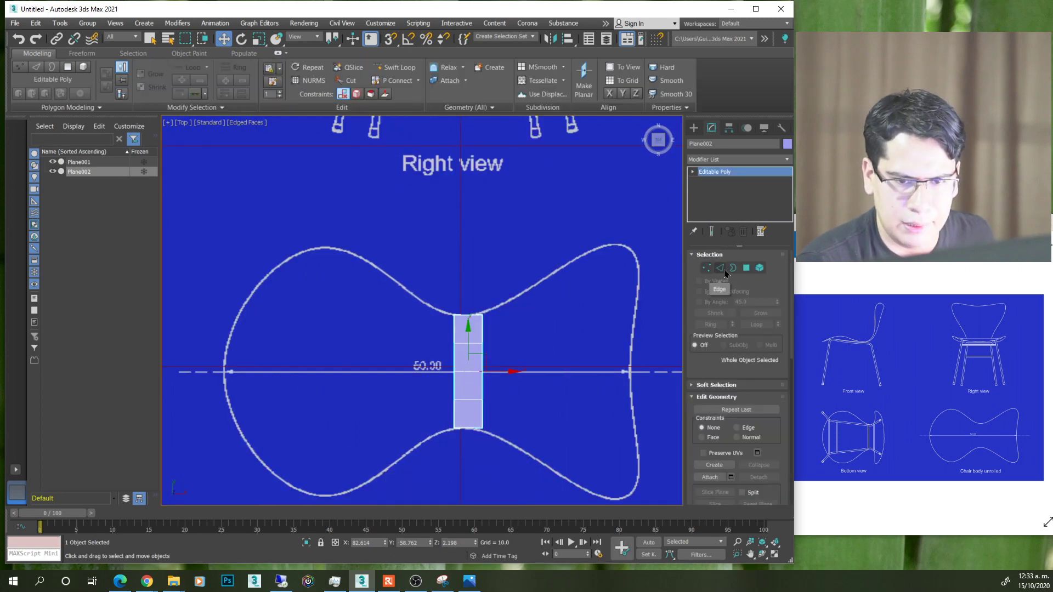
pyautogui.click(721, 269)
pyautogui.moveTo(449, 338); pyautogui.dragTo(473, 362)
pyautogui.moveTo(433, 369); pyautogui.dragTo(511, 361, button='middle')
pyautogui.moveTo(528, 368); pyautogui.dragTo(499, 368)
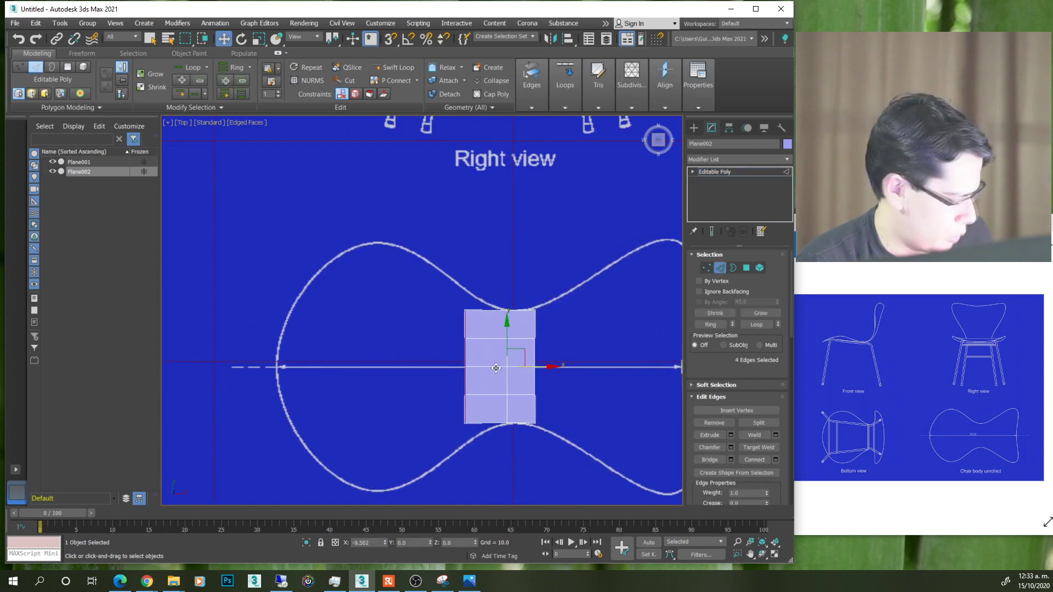
pyautogui.moveTo(500, 368); pyautogui.dragTo(470, 367)
pyautogui.press('r')
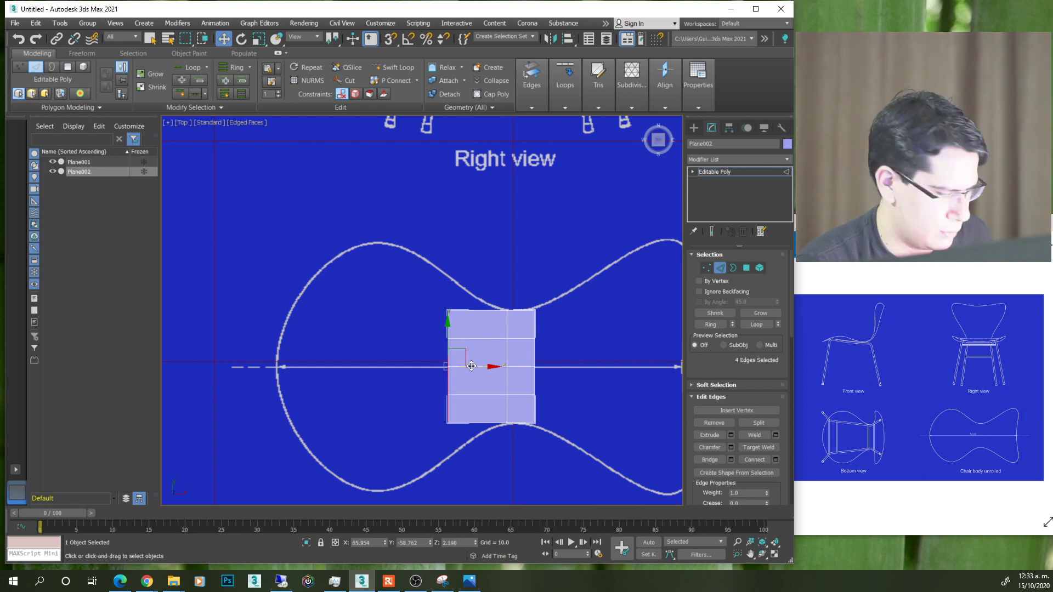
pyautogui.moveTo(448, 333); pyautogui.dragTo(450, 313)
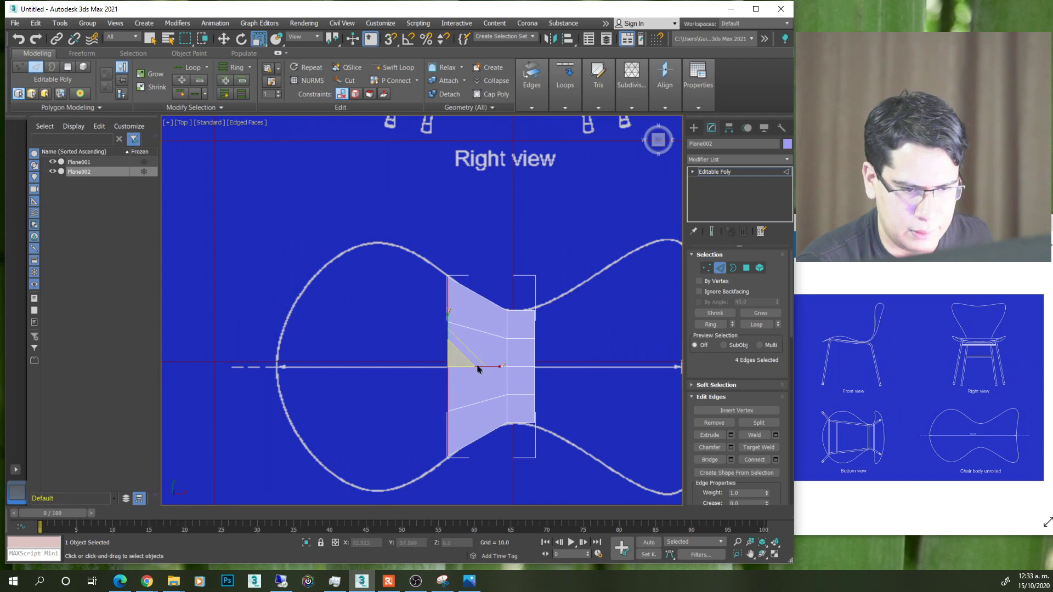
pyautogui.press('w')
# - Extend three more rows of faces leftward across the lobe, shrinking the end edge to about 76%
pyautogui.keyDown('shift'); pyautogui.moveTo(475, 364); pyautogui.dragTo(446, 367); pyautogui.keyUp('shift')
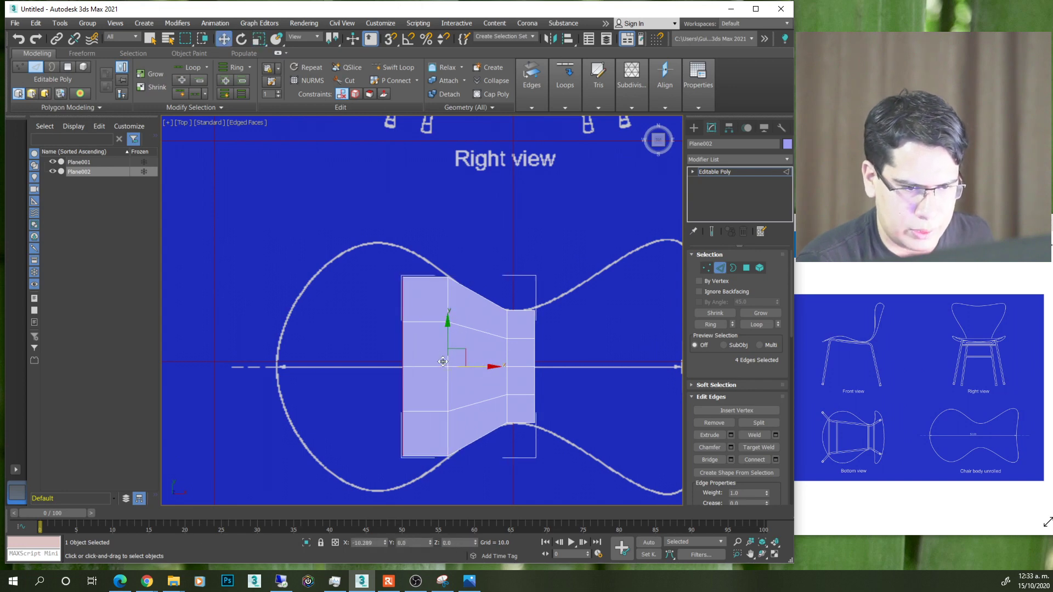
pyautogui.press('r')
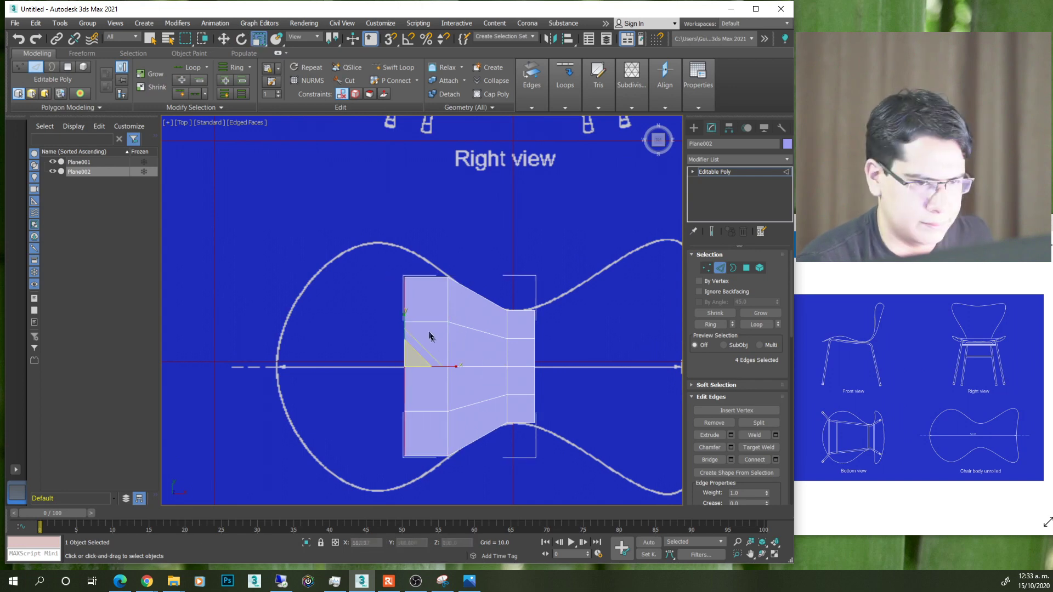
pyautogui.moveTo(402, 315); pyautogui.dragTo(398, 309)
pyautogui.press('w')
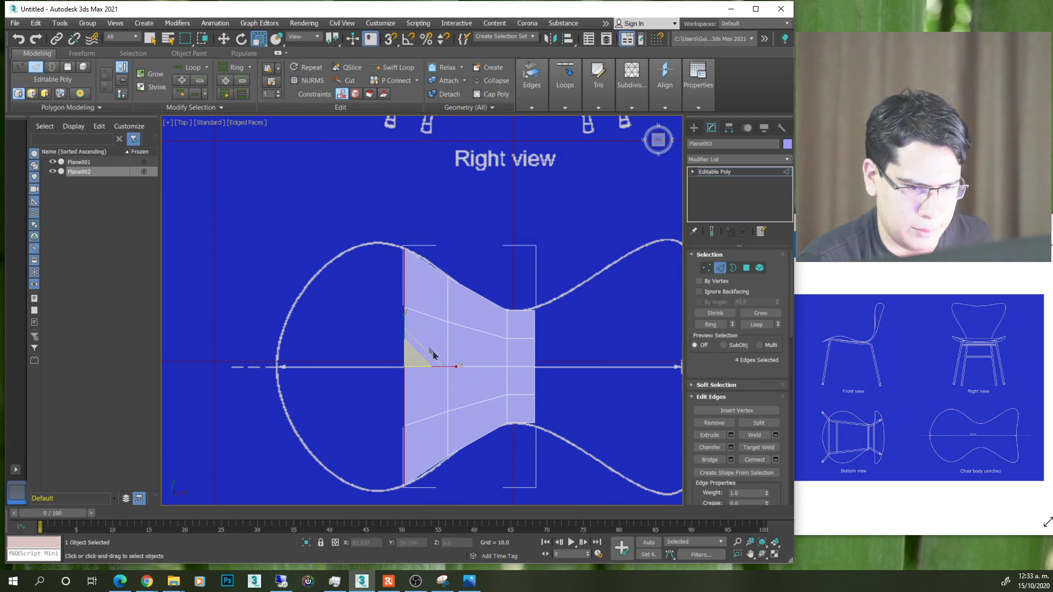
pyautogui.keyDown('shift'); pyautogui.moveTo(439, 367); pyautogui.dragTo(385, 365); pyautogui.keyUp('shift')
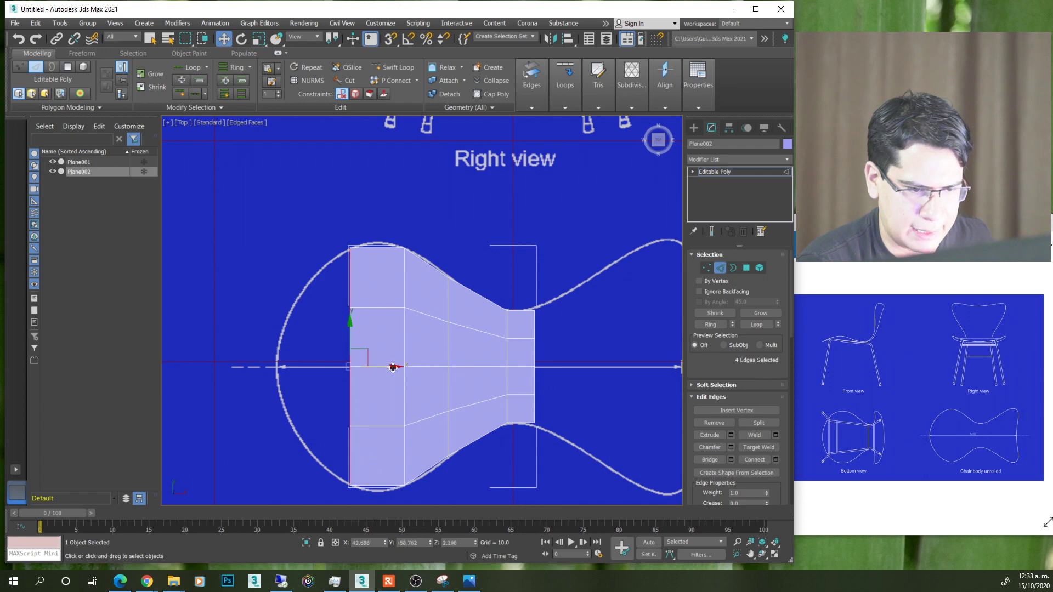
pyautogui.keyDown('shift'); pyautogui.moveTo(387, 367); pyautogui.dragTo(343, 371); pyautogui.keyUp('shift')
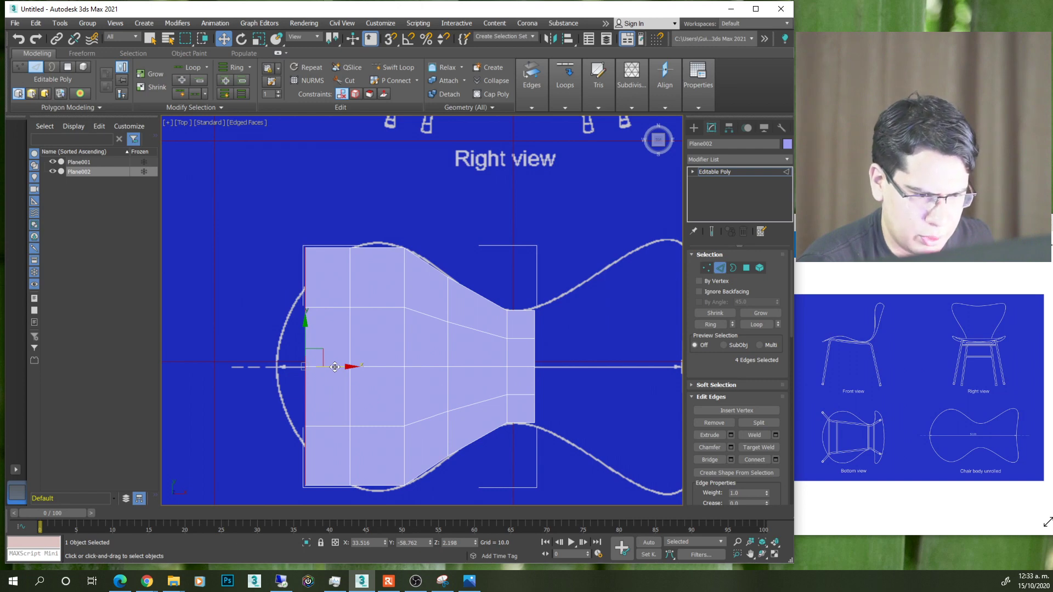
pyautogui.press('r')
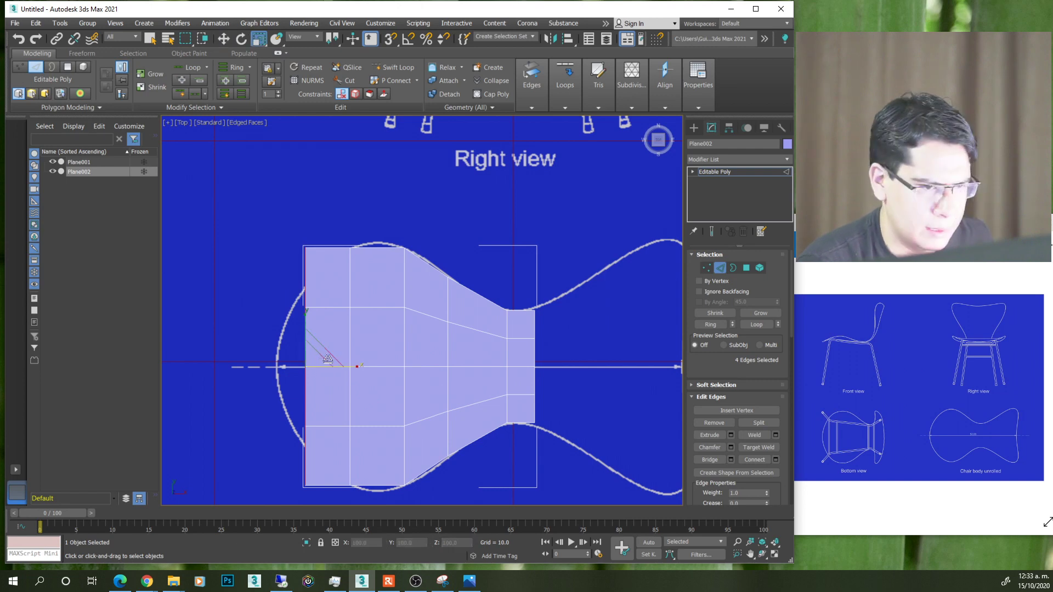
pyautogui.moveTo(313, 353); pyautogui.dragTo(320, 377)
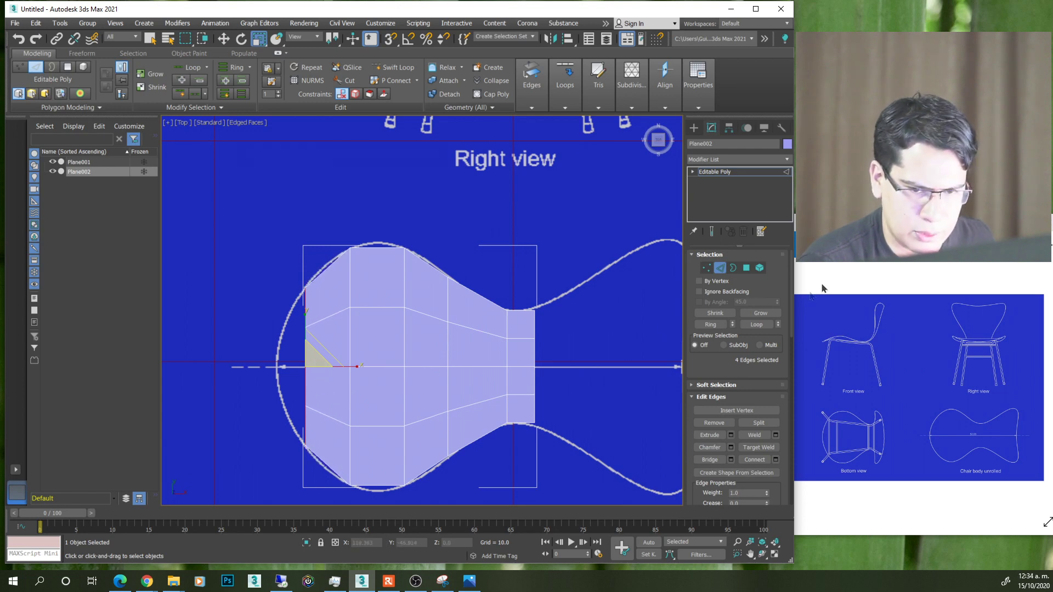
pyautogui.click(707, 269)
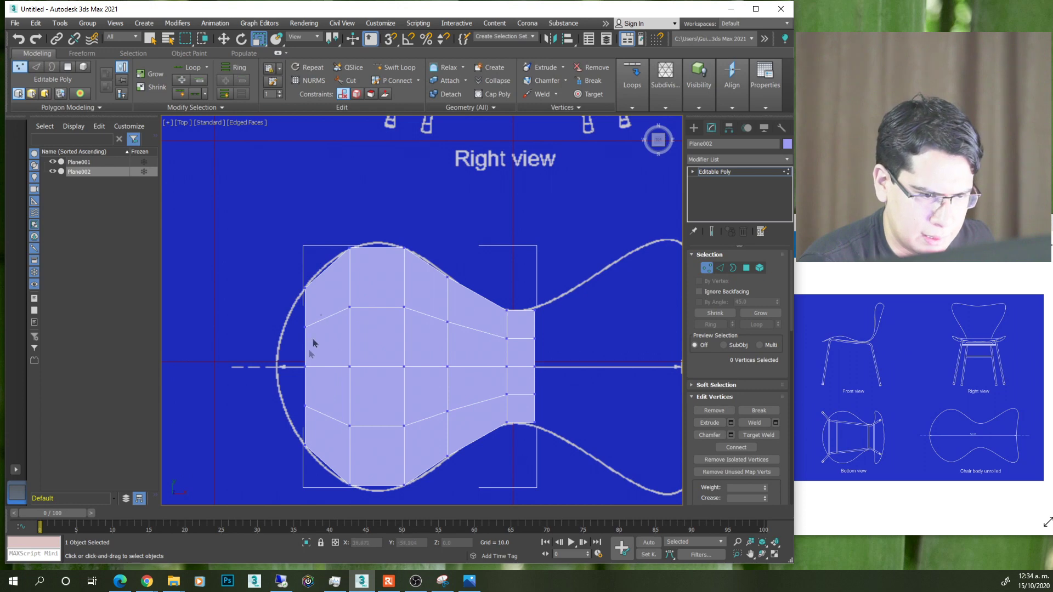
# - Move the left-edge vertices left onto the outline's left curve
pyautogui.press('w')
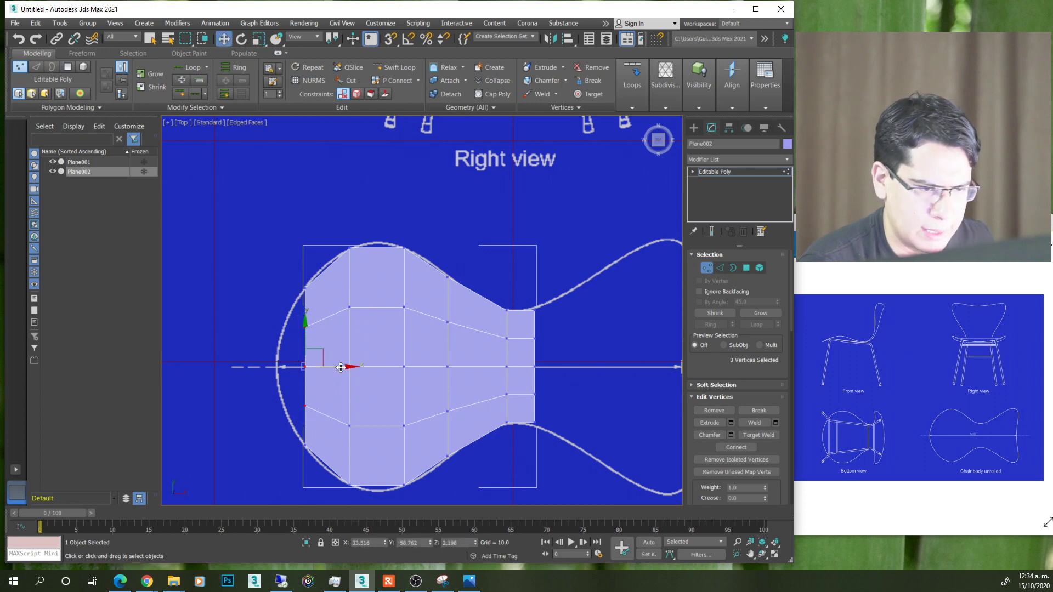
pyautogui.moveTo(341, 367); pyautogui.dragTo(315, 376)
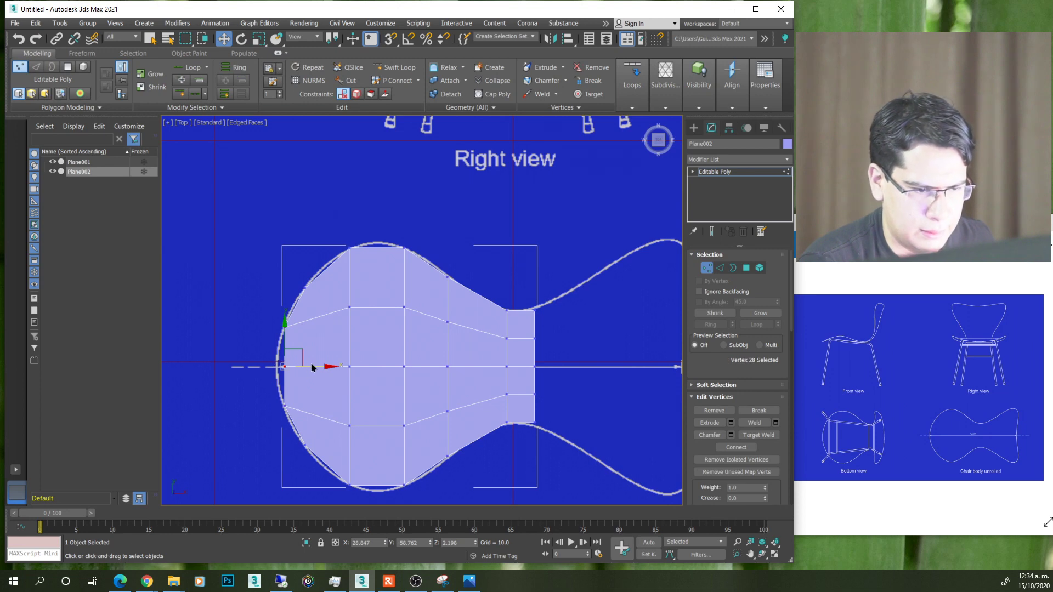
pyautogui.moveTo(313, 365); pyautogui.dragTo(305, 364)
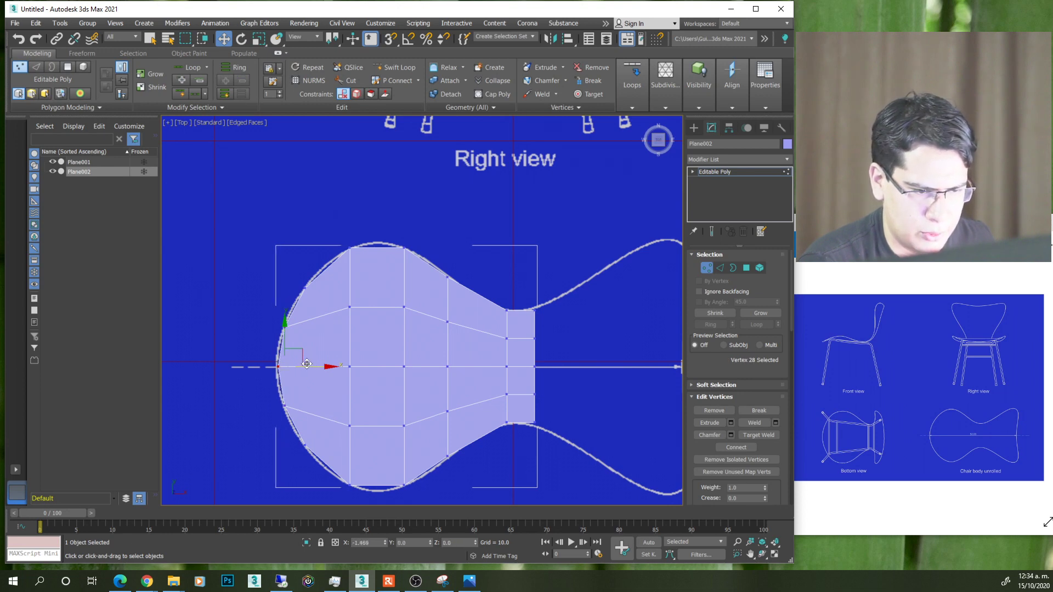
pyautogui.moveTo(427, 292); pyautogui.dragTo(375, 257, button='middle')
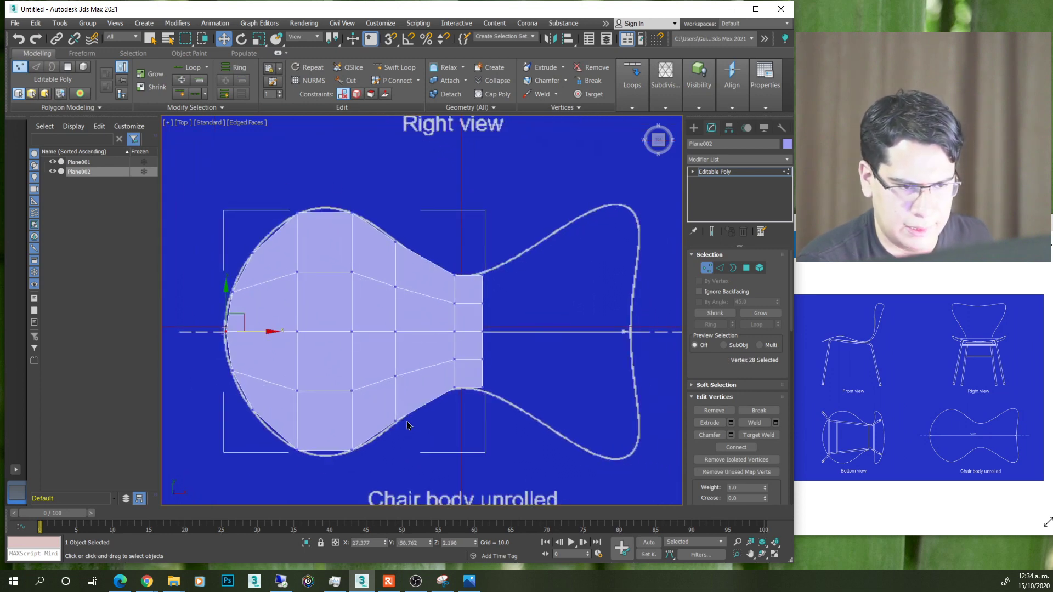
pyautogui.scroll(5, 329, 463)
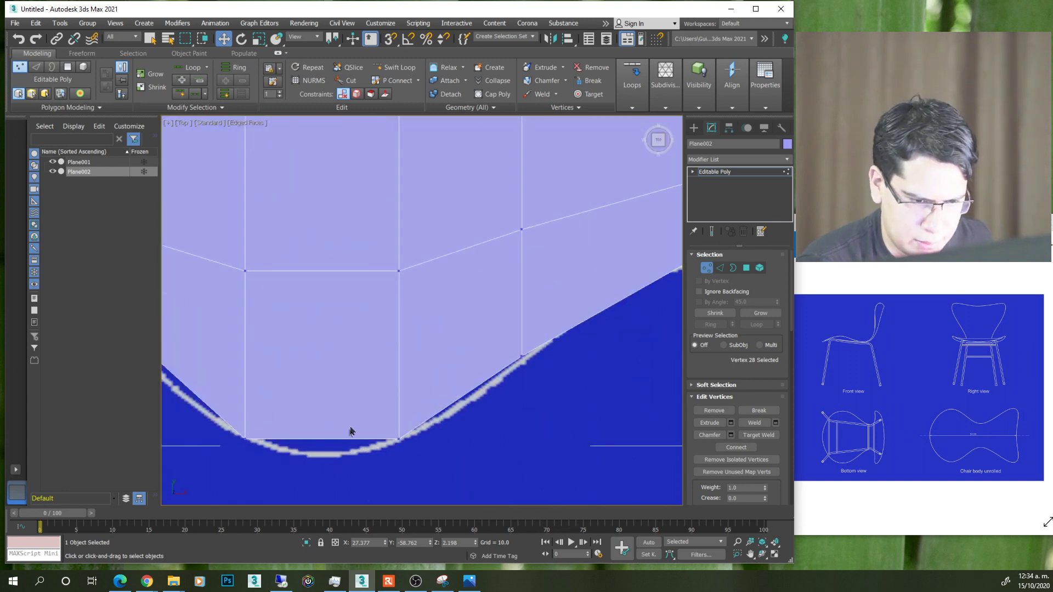
pyautogui.scroll(-5, 357, 448)
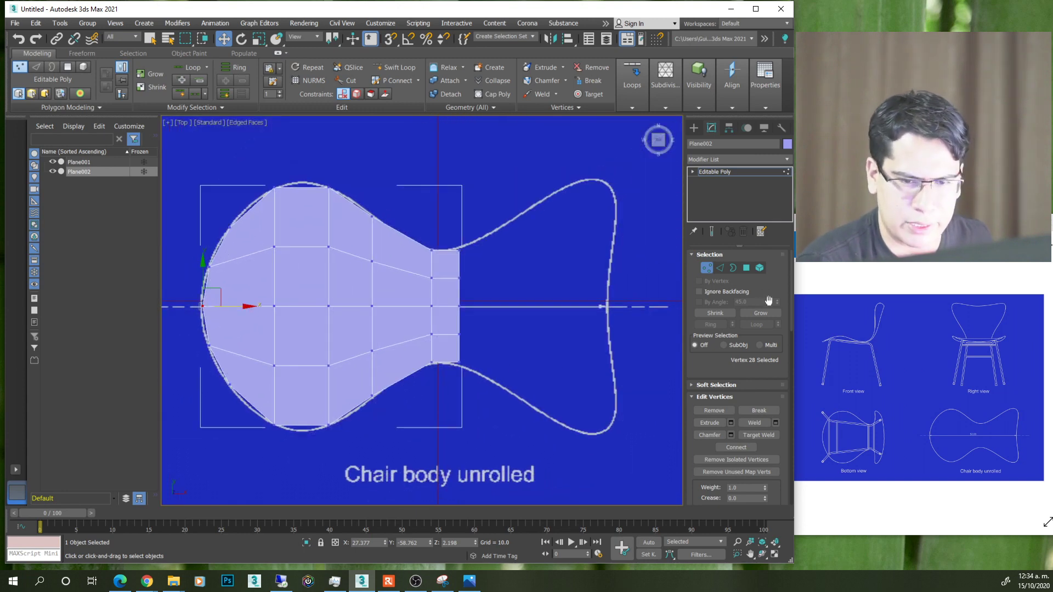
# - Move the mesh's right-end edge slightly right and scale it taller to fit the outline
pyautogui.click(721, 269)
pyautogui.click(458, 354)
pyautogui.moveTo(469, 363); pyautogui.dragTo(424, 307, button='middle')
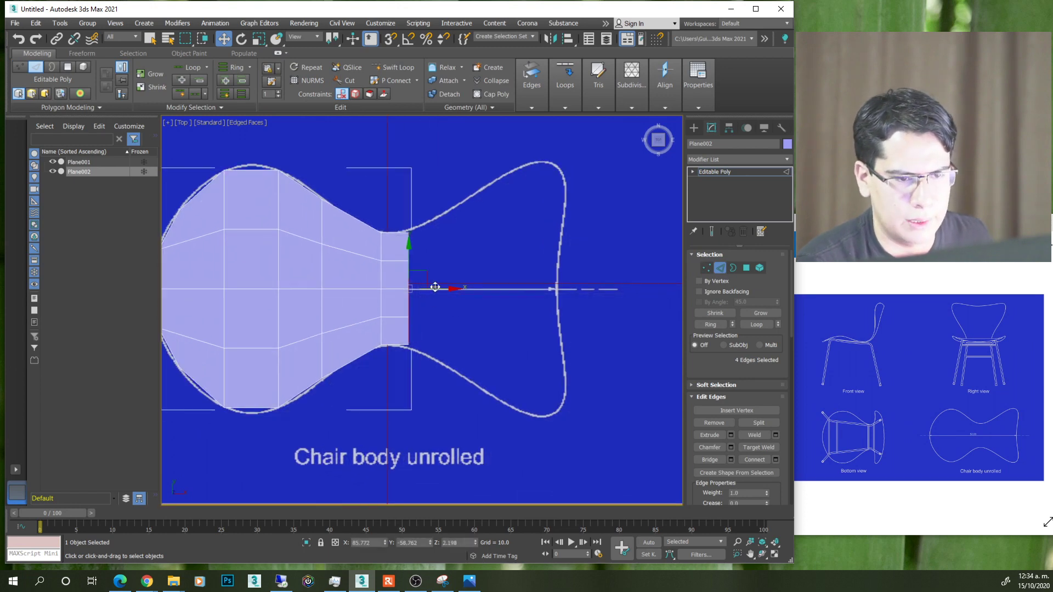
pyautogui.moveTo(435, 286); pyautogui.dragTo(449, 286)
pyautogui.press('r')
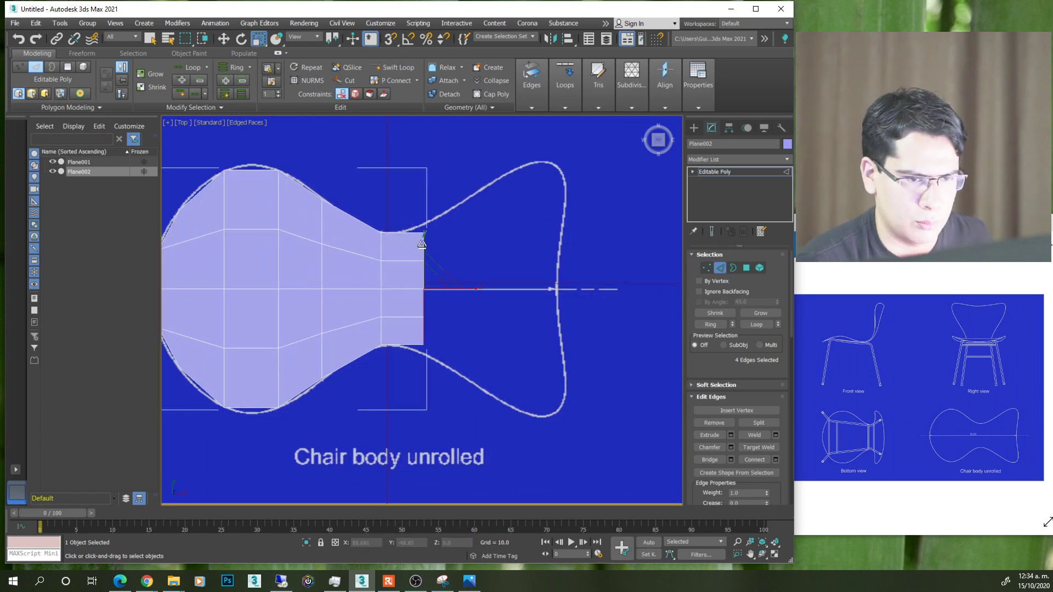
pyautogui.moveTo(421, 243); pyautogui.dragTo(425, 236)
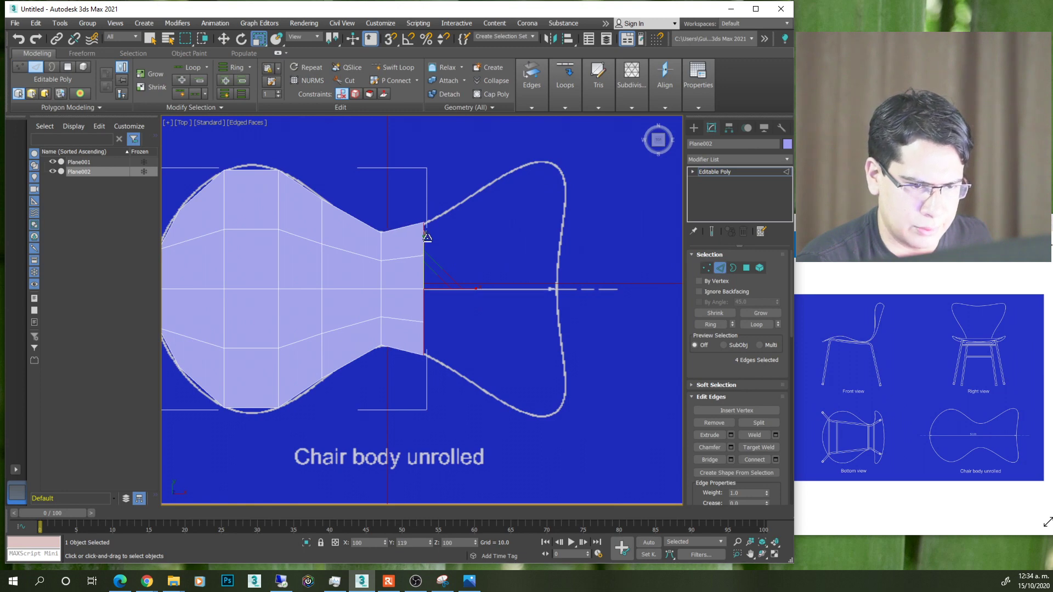
# - Extrude columns rightward from the end edge, scaling each taller, until reaching the outline's right end
pyautogui.moveTo(427, 241); pyautogui.dragTo(390, 242, button='middle')
pyautogui.press('w')
pyautogui.keyDown('shift'); pyautogui.moveTo(415, 291); pyautogui.dragTo(461, 291); pyautogui.keyUp('shift')
pyautogui.press('r')
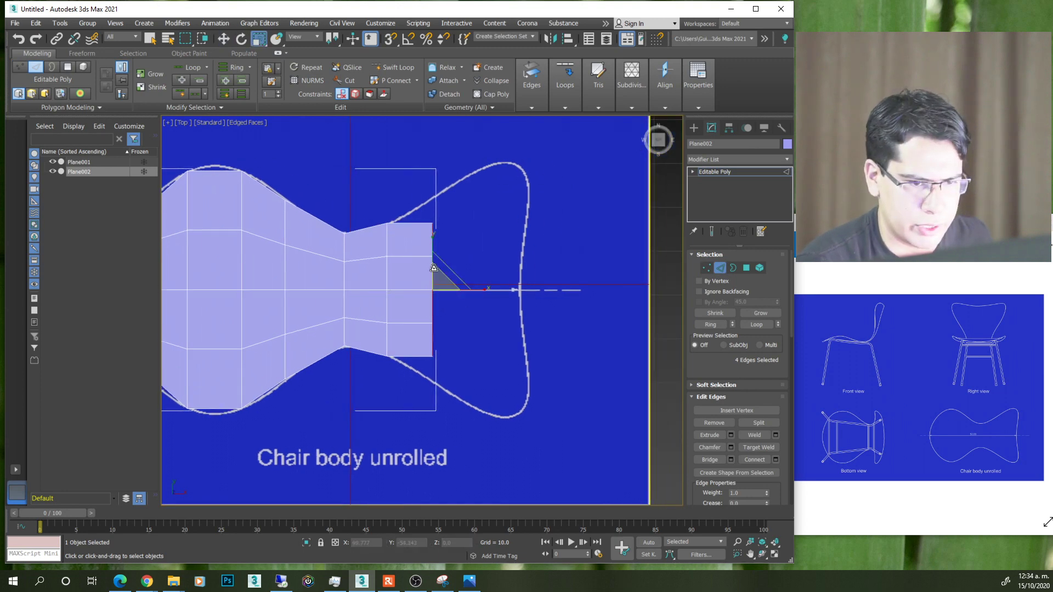
pyautogui.moveTo(433, 254); pyautogui.dragTo(439, 237)
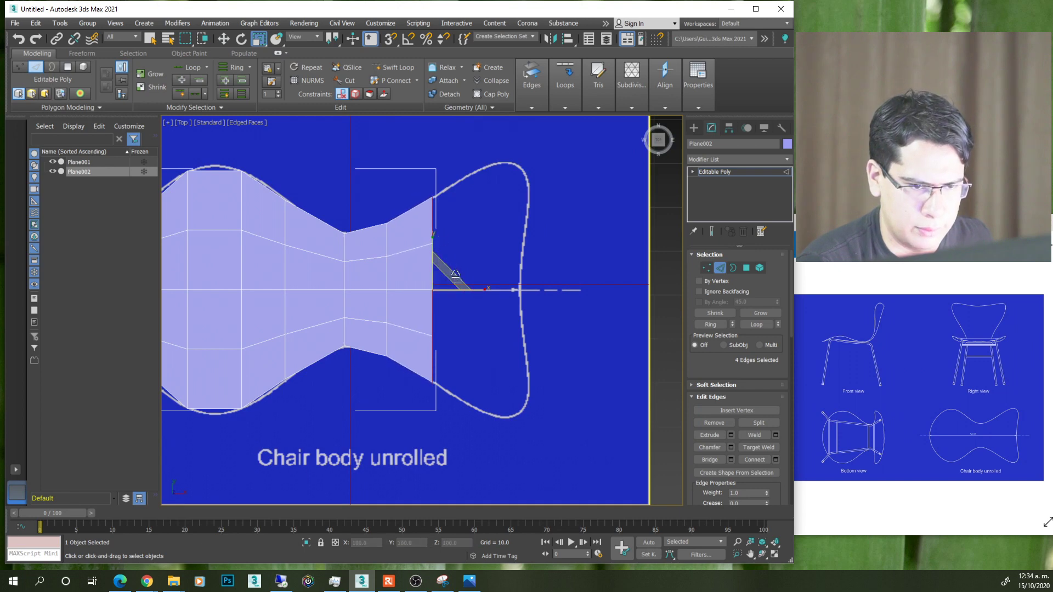
pyautogui.press('w')
pyautogui.keyDown('shift'); pyautogui.moveTo(465, 291); pyautogui.dragTo(503, 291); pyautogui.keyUp('shift')
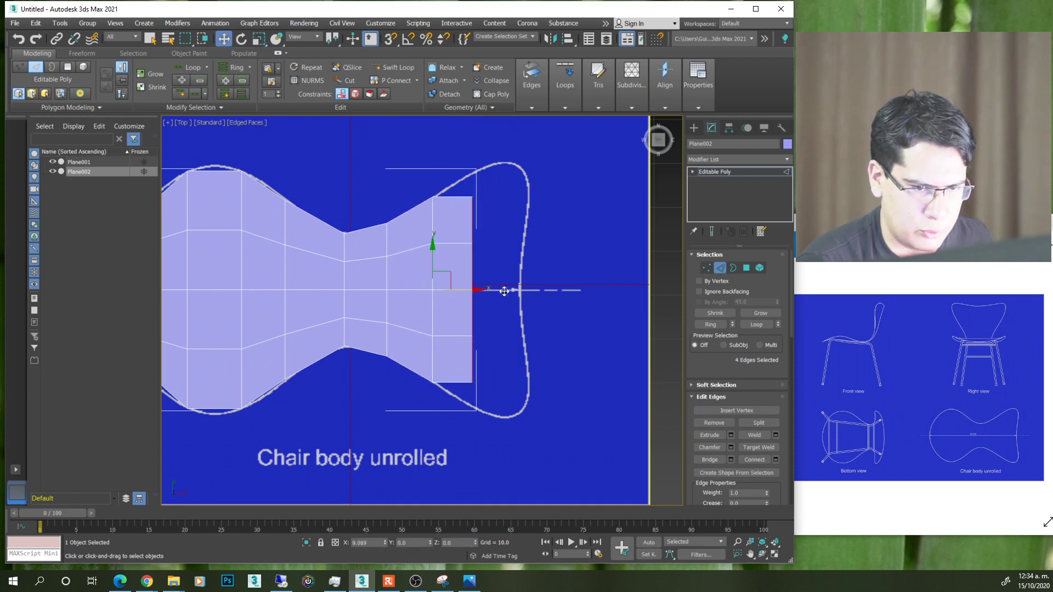
pyautogui.press('r')
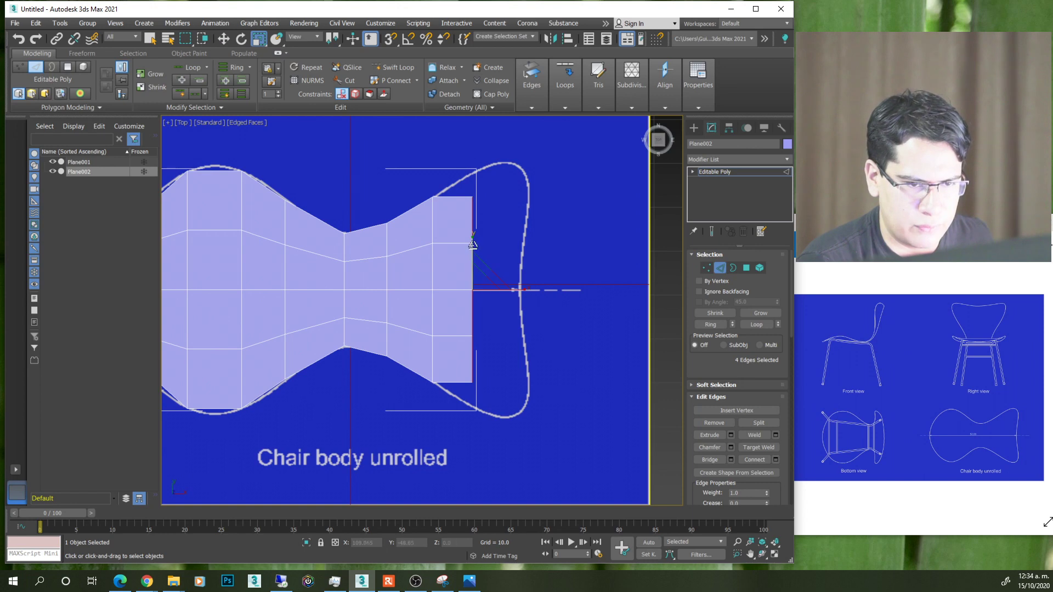
pyautogui.moveTo(472, 244); pyautogui.dragTo(470, 237)
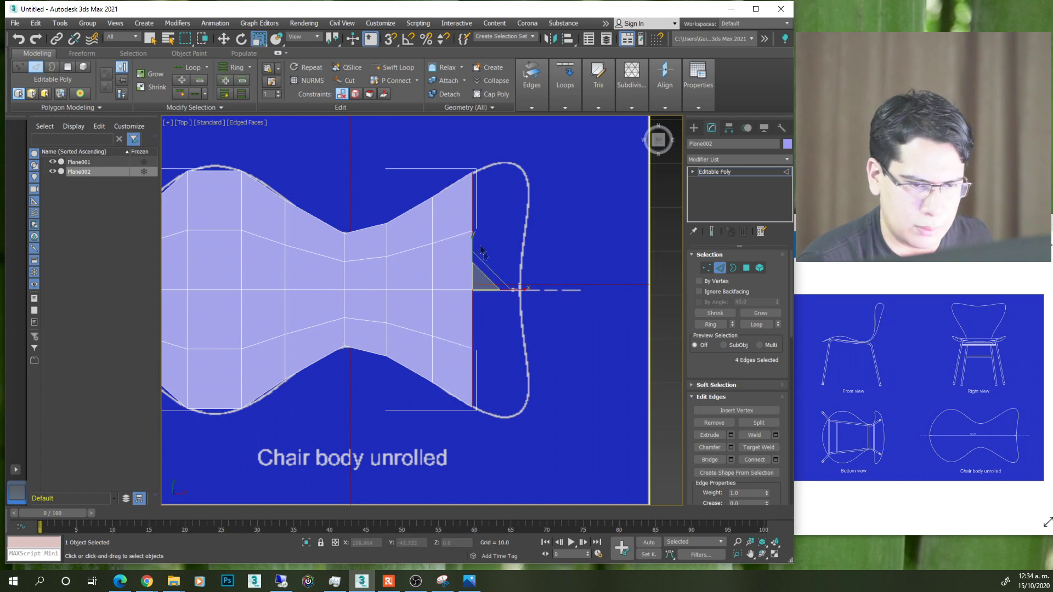
pyautogui.press('w')
pyautogui.moveTo(504, 290); pyautogui.dragTo(506, 290)
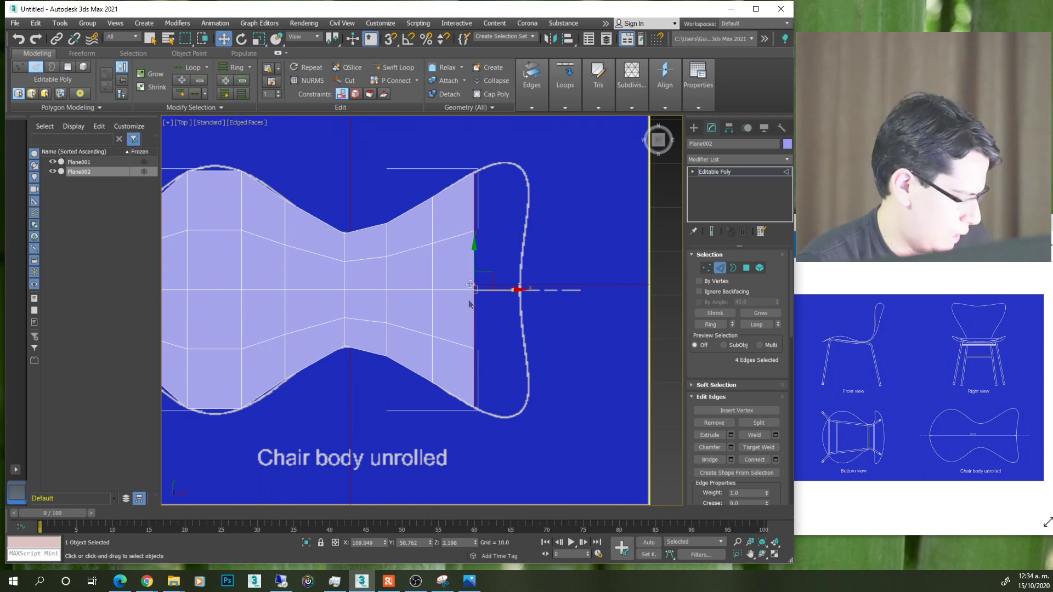
pyautogui.moveTo(503, 289); pyautogui.dragTo(557, 294)
# - Pull the middle right-end vertex inward into the outline's notch
pyautogui.click(706, 269)
pyautogui.moveTo(549, 288); pyautogui.dragTo(536, 287)
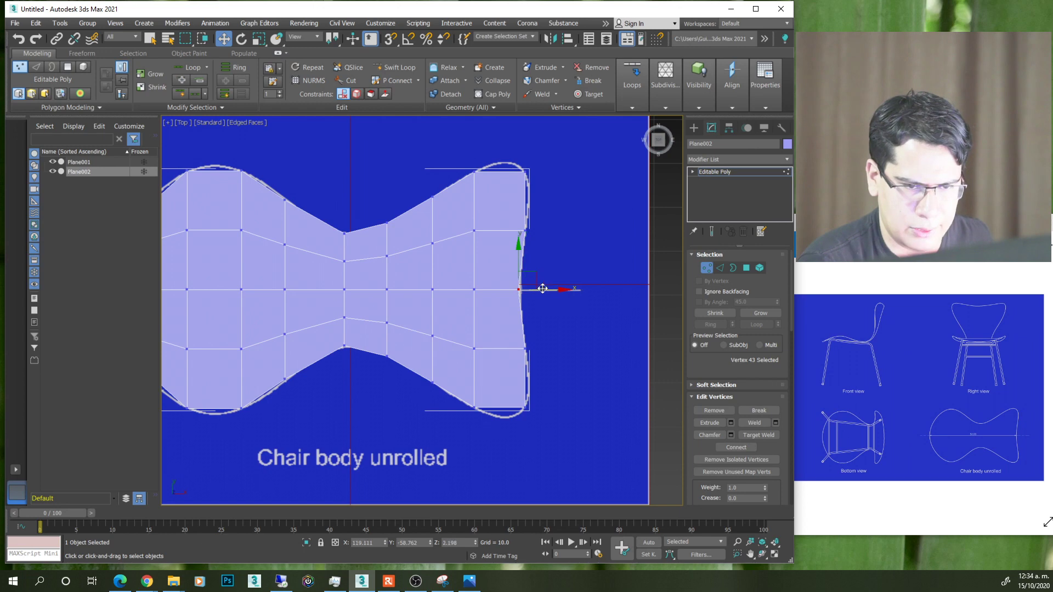
pyautogui.scroll(-2, 420, 365)
pyautogui.scroll(4, 519, 381)
pyautogui.scroll(-2, 540, 389)
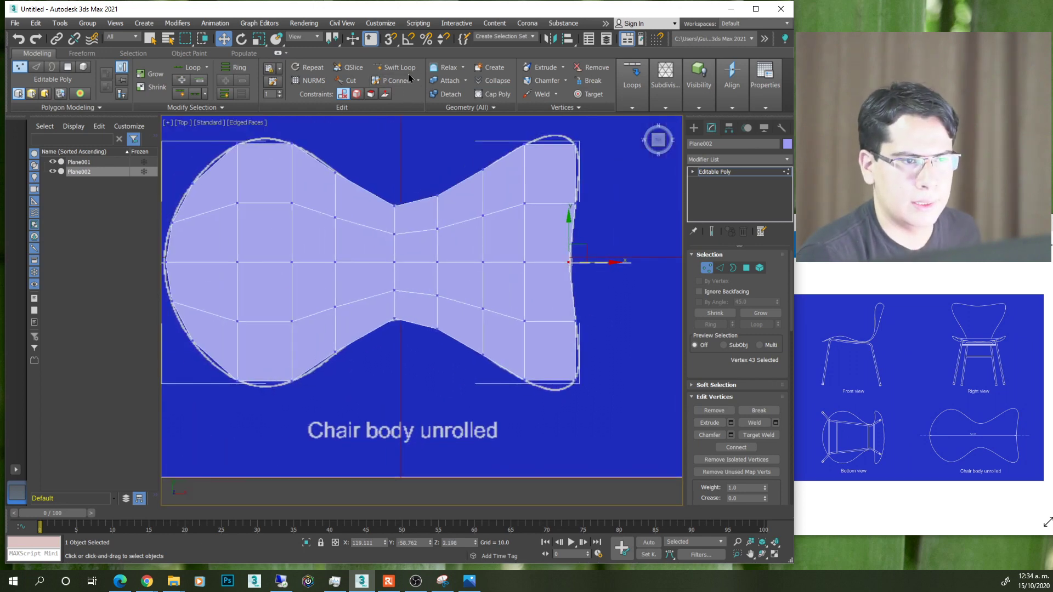
pyautogui.click(394, 67)
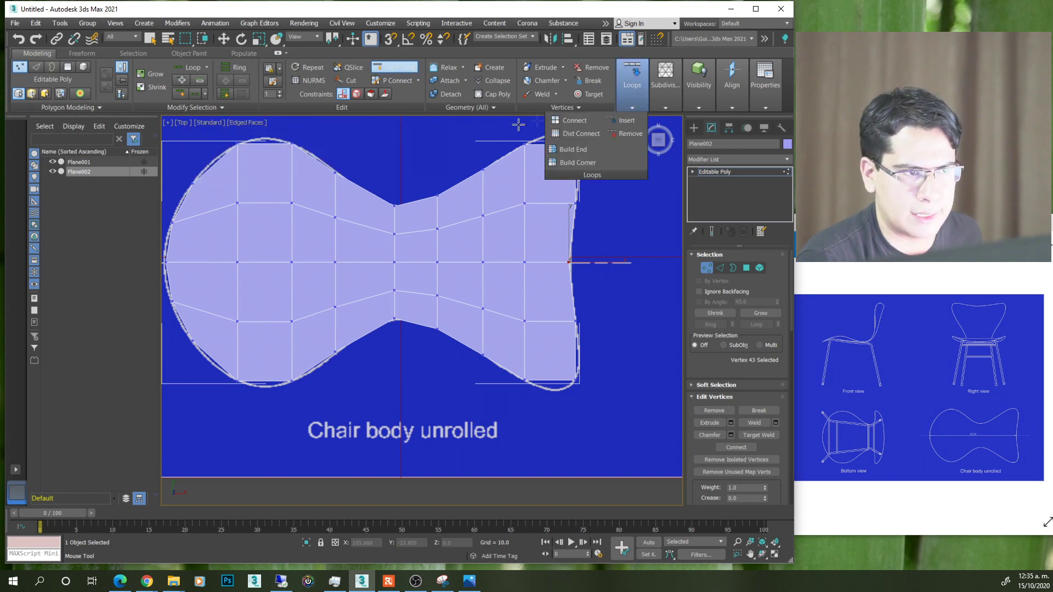
# - Insert a vertical Swift Loop edge loop across the right lobe near the mesh's right end
pyautogui.click(277, 53)
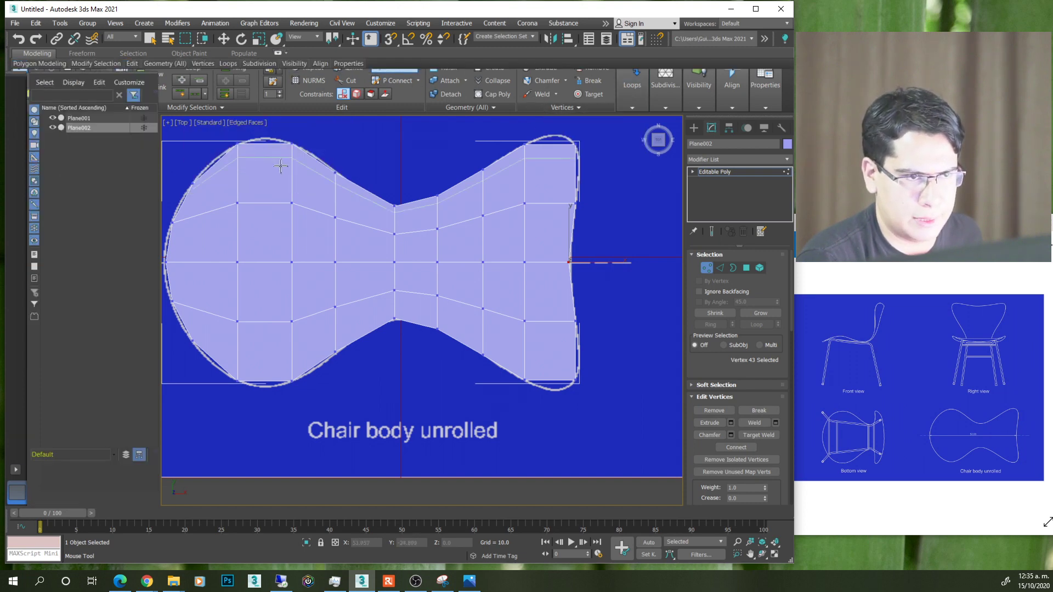
pyautogui.click(280, 56)
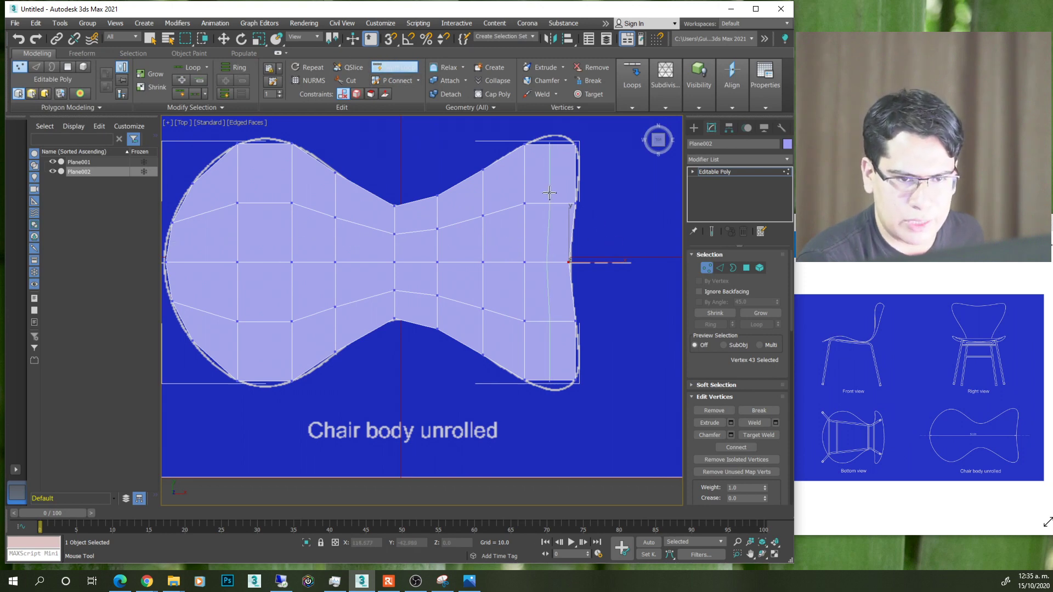
pyautogui.click(550, 235)
pyautogui.click(555, 262)
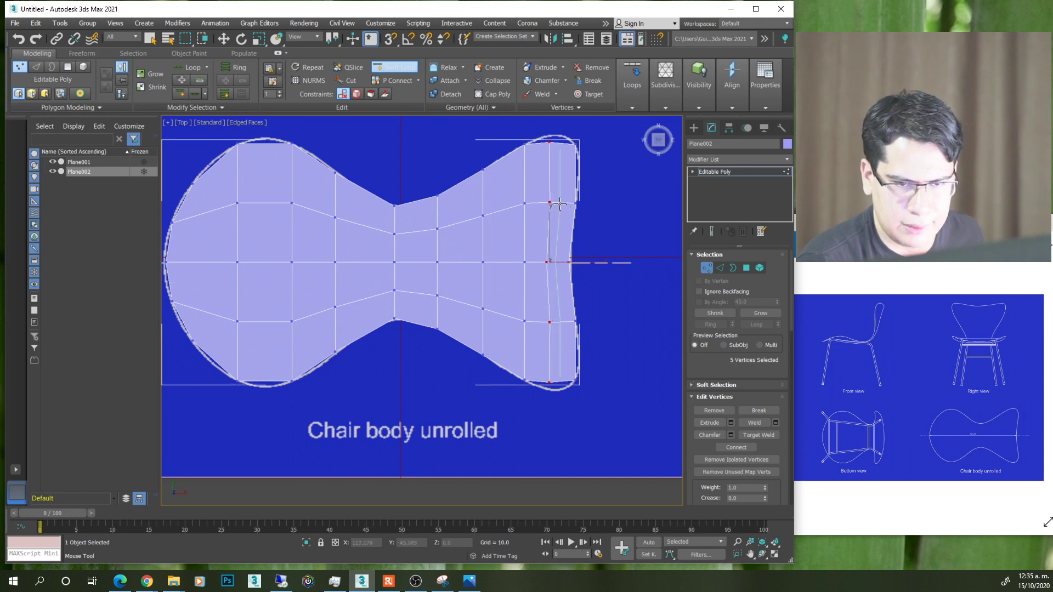
# - Frame the new loop's lower-right corner for moving, undoing one vertex nudge
pyautogui.press('w')
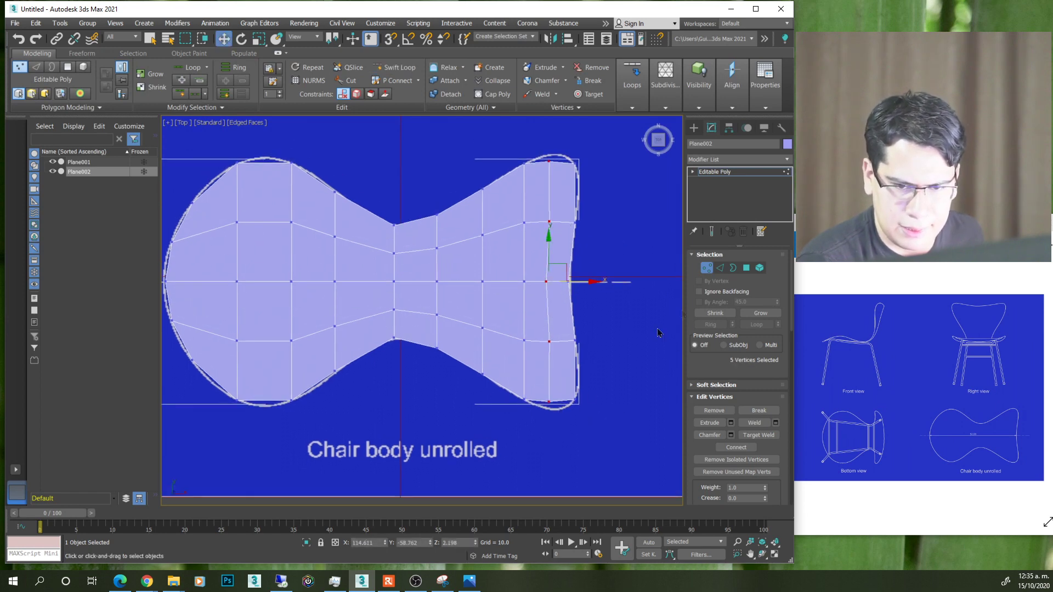
pyautogui.scroll(5, 567, 416)
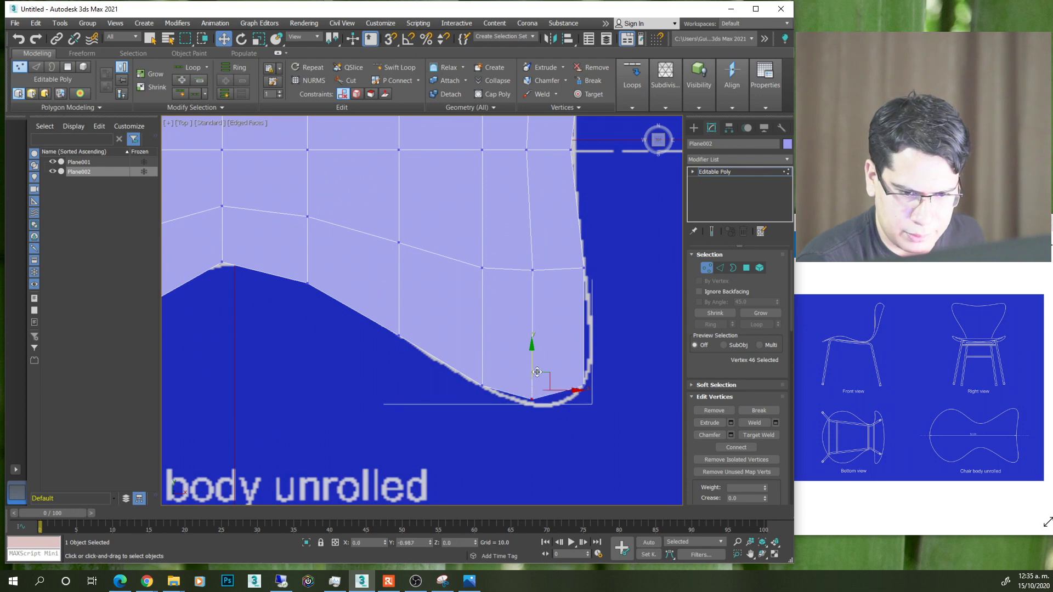
pyautogui.moveTo(533, 362); pyautogui.dragTo(521, 463, button='middle')
pyautogui.moveTo(516, 307)
pyautogui.mouseDown(button='middle')
pyautogui.moveTo(501, 392)
pyautogui.moveTo(510, 294)
pyautogui.mouseUp(button='middle')
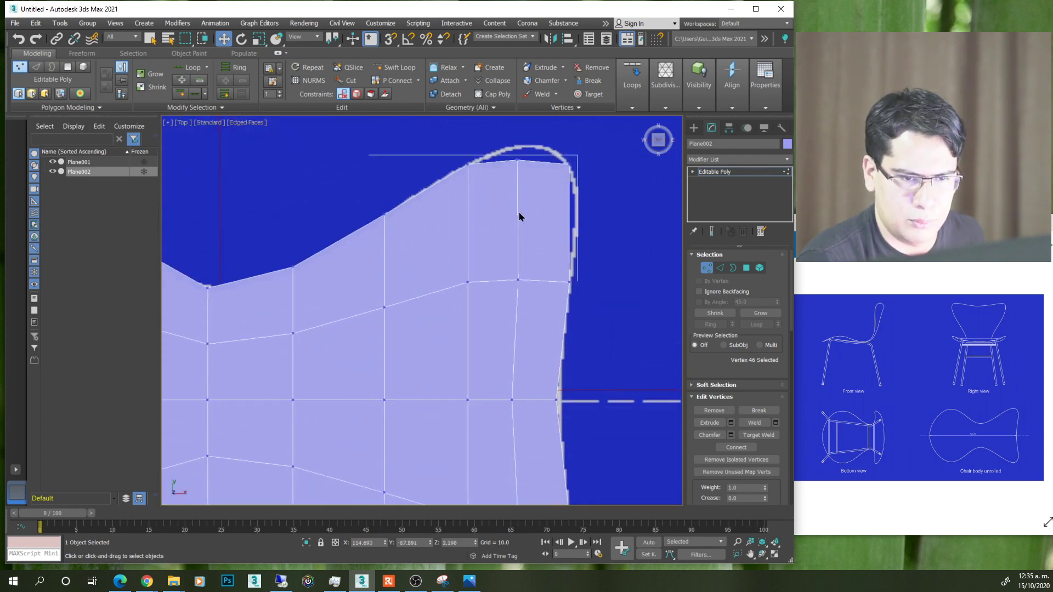
pyautogui.scroll(-3, 520, 225)
pyautogui.scroll(3, 515, 378)
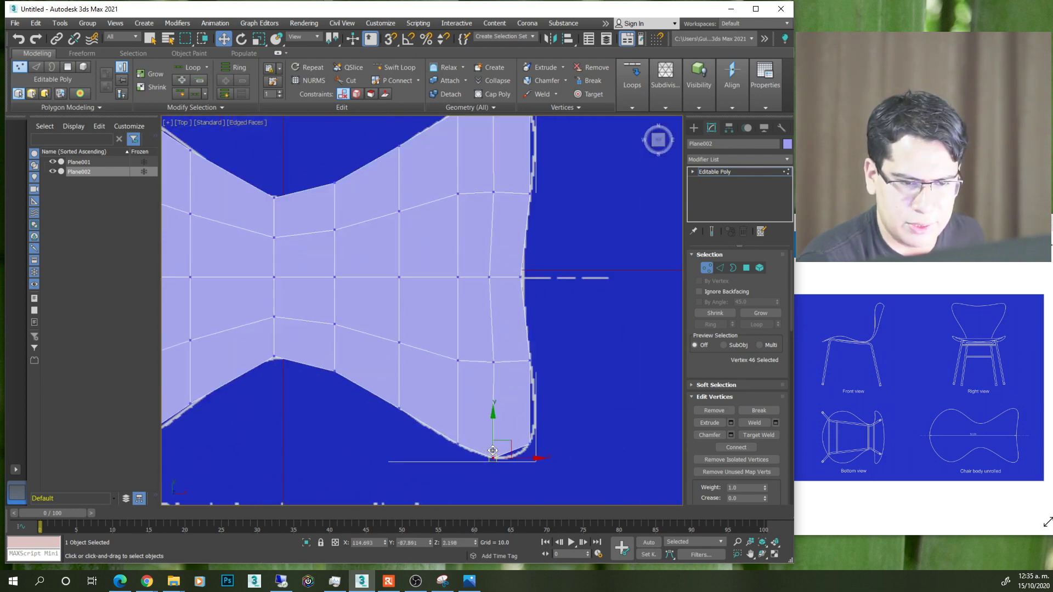
pyautogui.scroll(3, 494, 406)
pyautogui.scroll(3, 475, 394)
pyautogui.scroll(-3, 472, 397)
pyautogui.moveTo(470, 399); pyautogui.dragTo(477, 418, button='middle')
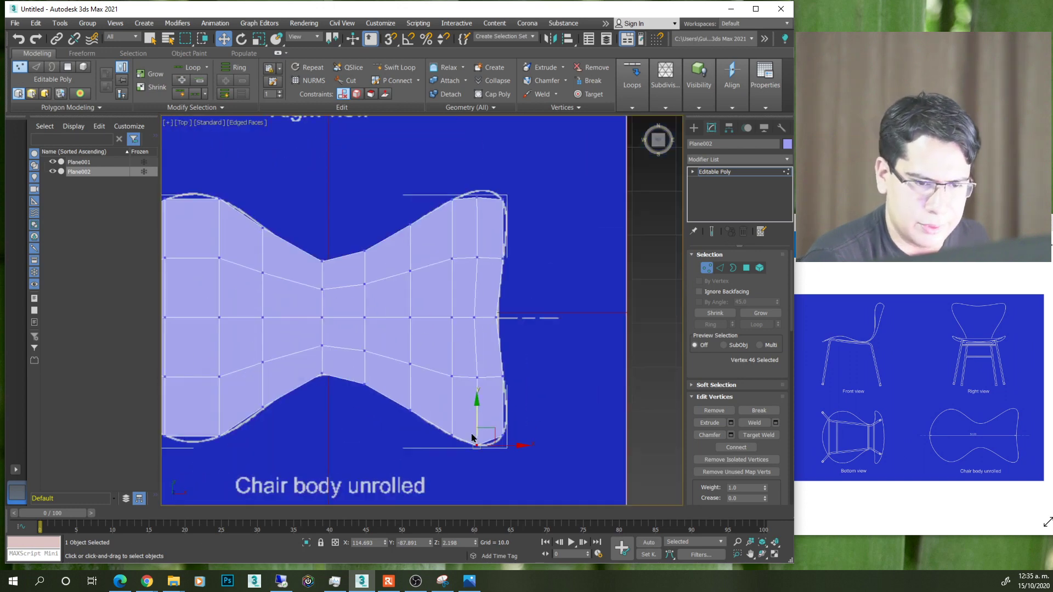
pyautogui.scroll(3, 483, 425)
pyautogui.scroll(-3, 497, 439)
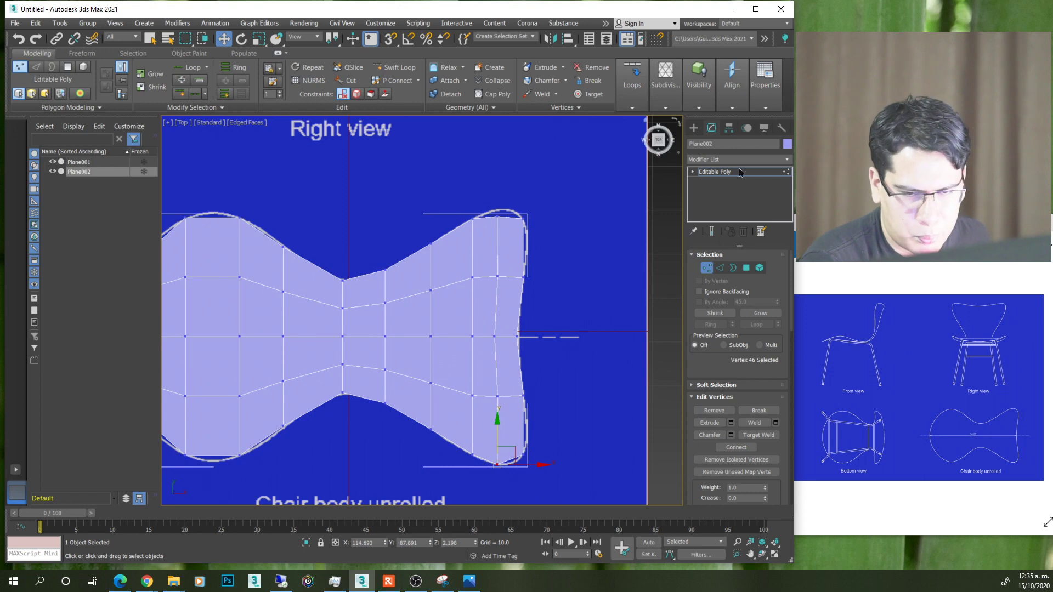
pyautogui.hotkey('ctrl', 'z')
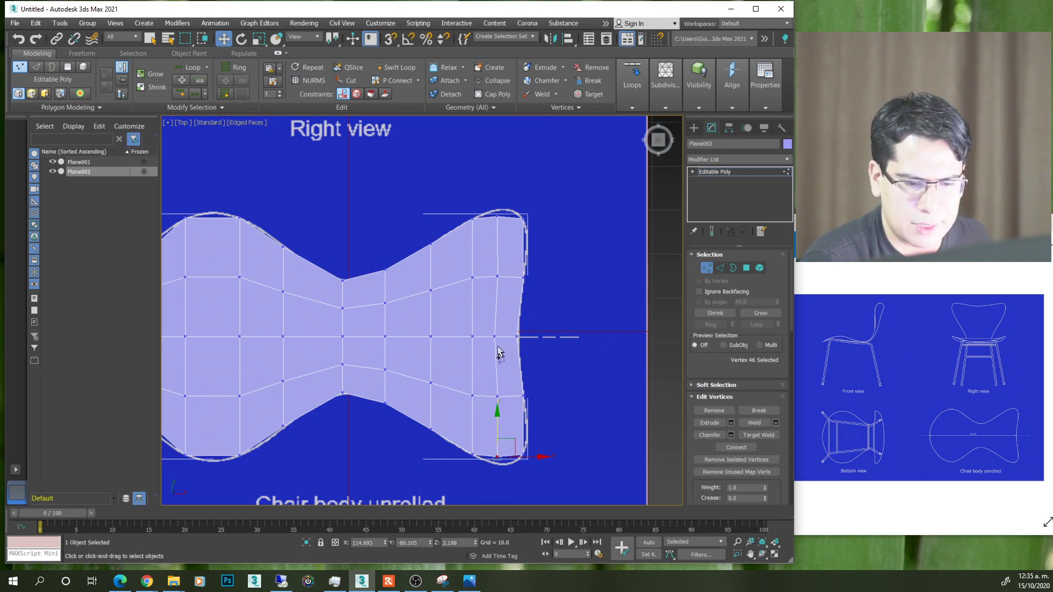
# - Scale the two selected loop vertices apart vertically to follow the inward right curve, then deselect
pyautogui.moveTo(496, 226); pyautogui.dragTo(496, 201, button='middle')
pyautogui.press('r')
pyautogui.moveTo(496, 271); pyautogui.dragTo(496, 269)
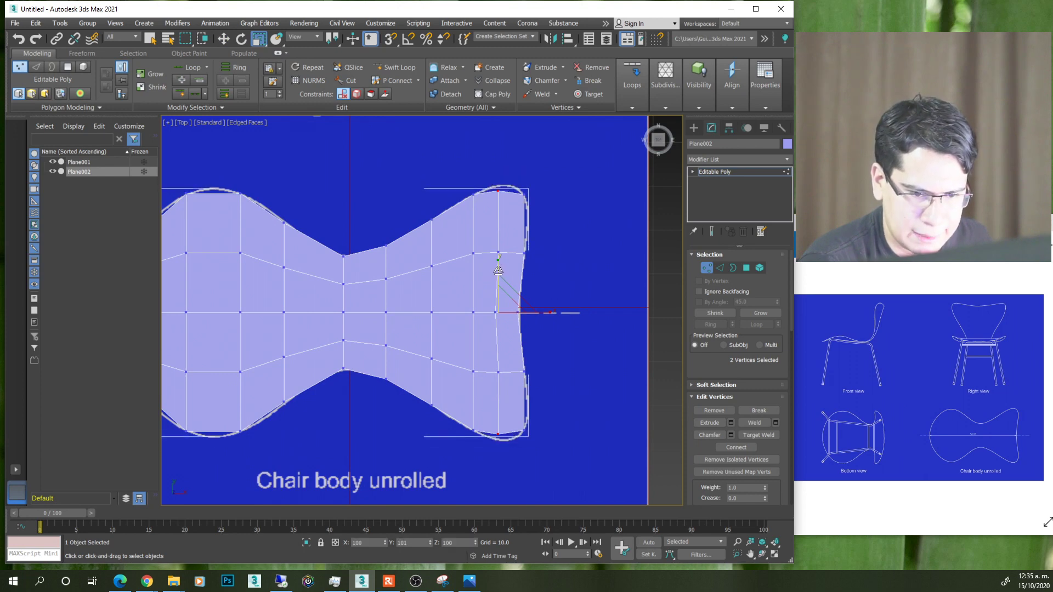
pyautogui.moveTo(388, 315); pyautogui.dragTo(509, 308, button='middle')
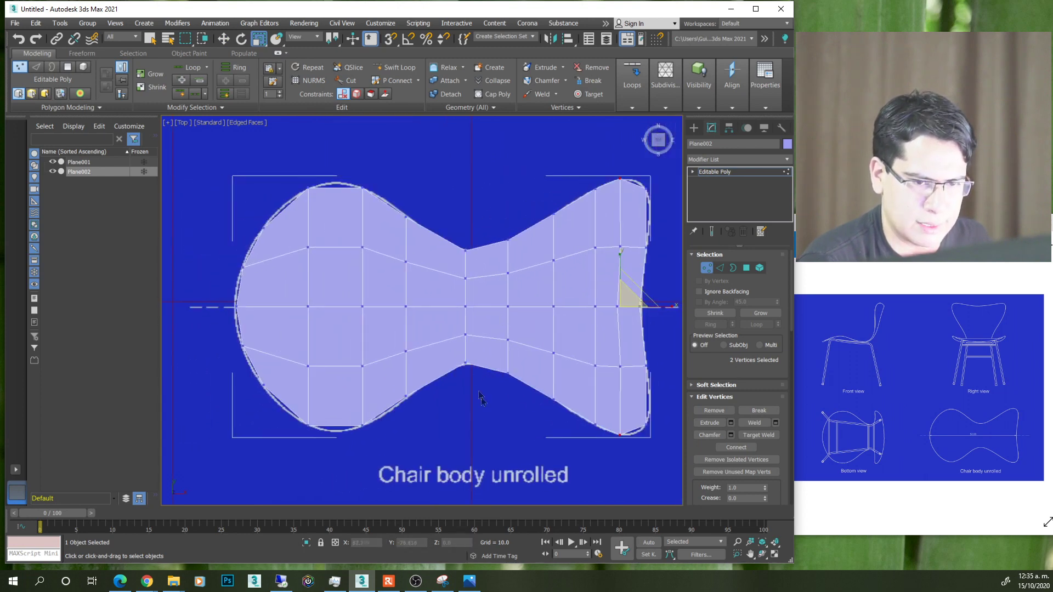
pyautogui.click(491, 413)
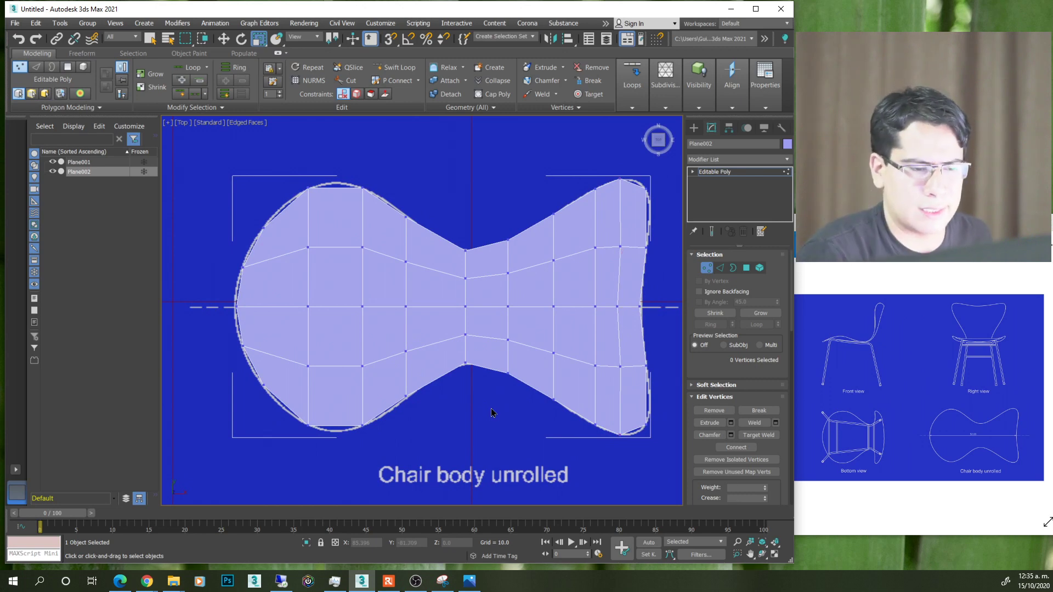
# - Use Swift Loop to add two vertical edge loops across the seat mesh's rounded left end
pyautogui.click(394, 67)
pyautogui.click(335, 248)
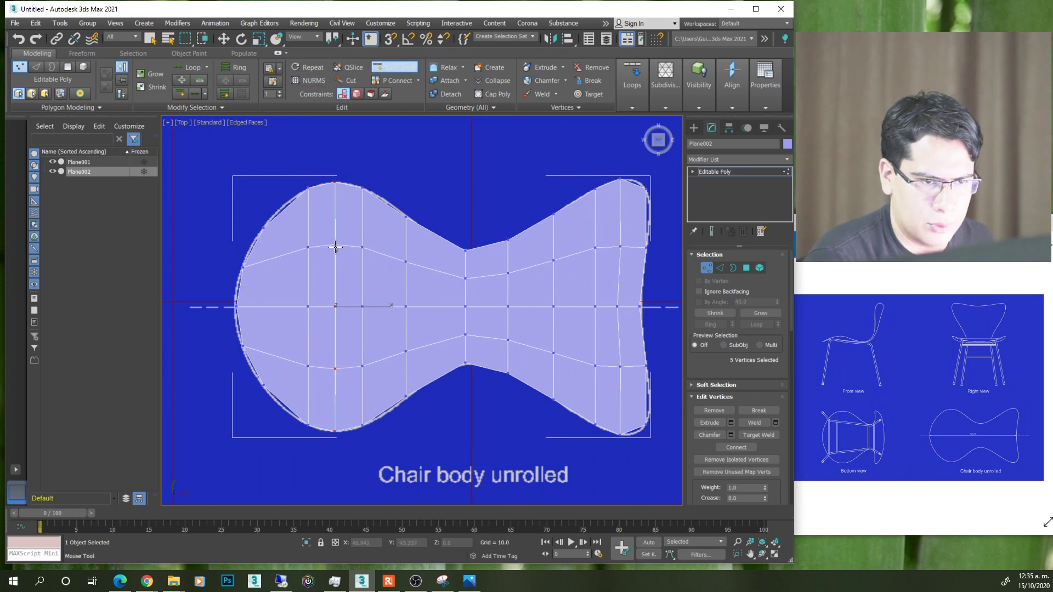
pyautogui.press('w')
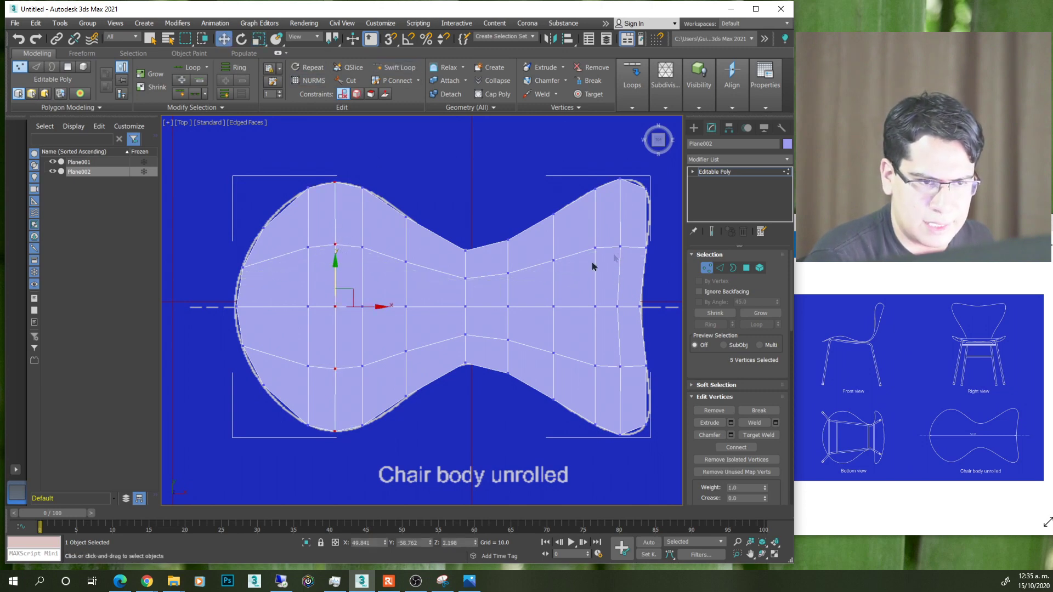
pyautogui.click(418, 427)
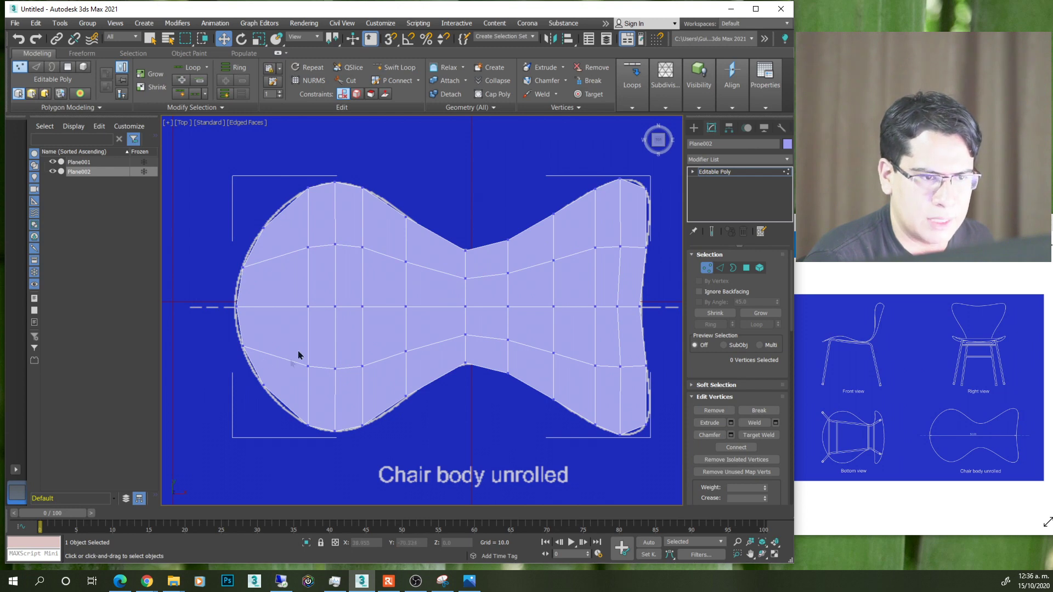
pyautogui.click(395, 67)
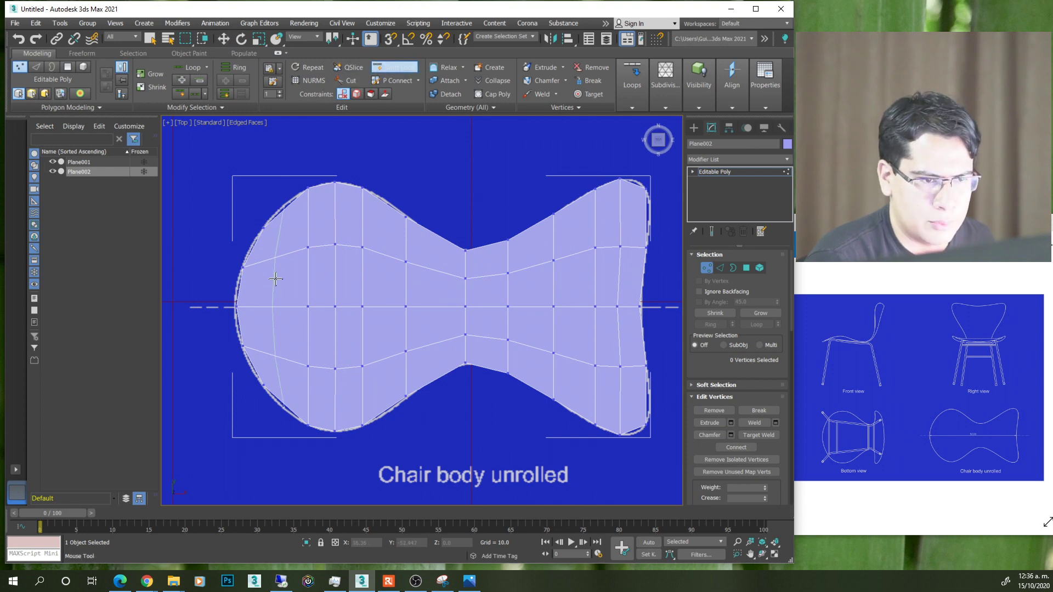
pyautogui.press('w')
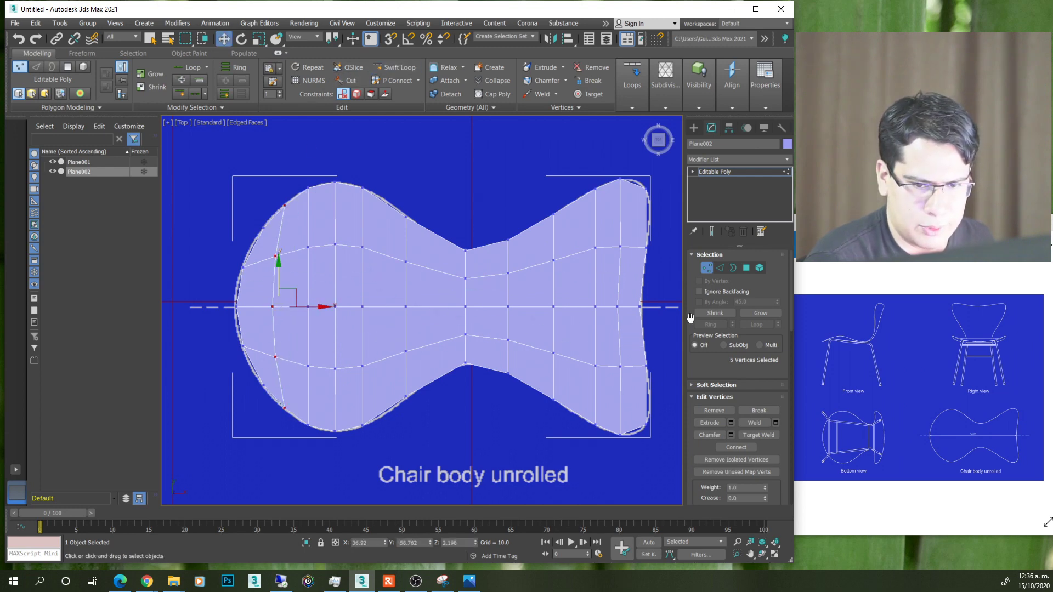
pyautogui.scroll(-1, 586, 336)
pyautogui.scroll(1, 567, 392)
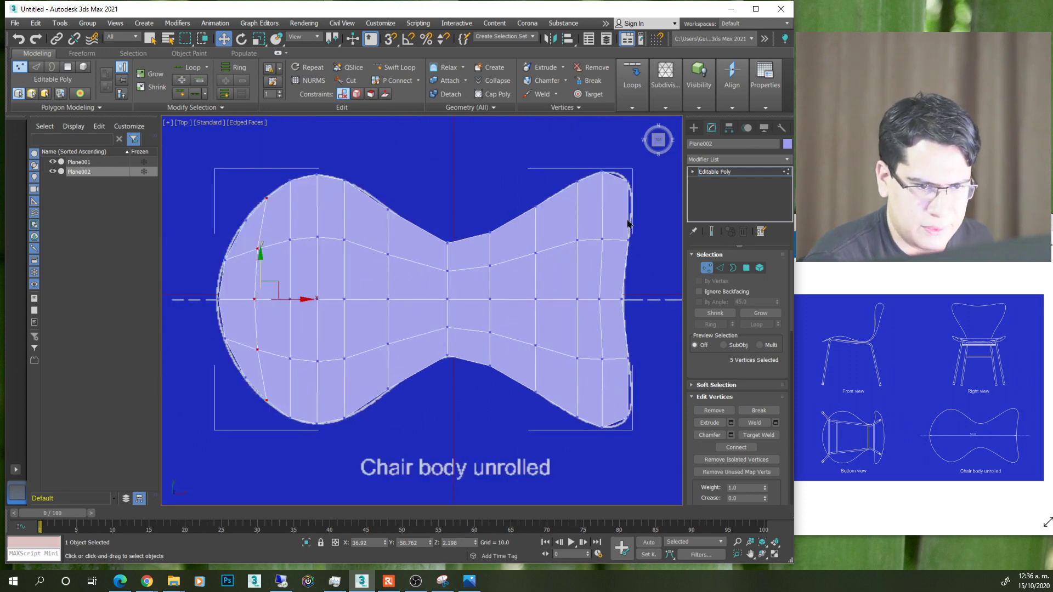
# - Add one lengthwise edge loop through the seat's upper half, then leave vertex editing
pyautogui.click(393, 70)
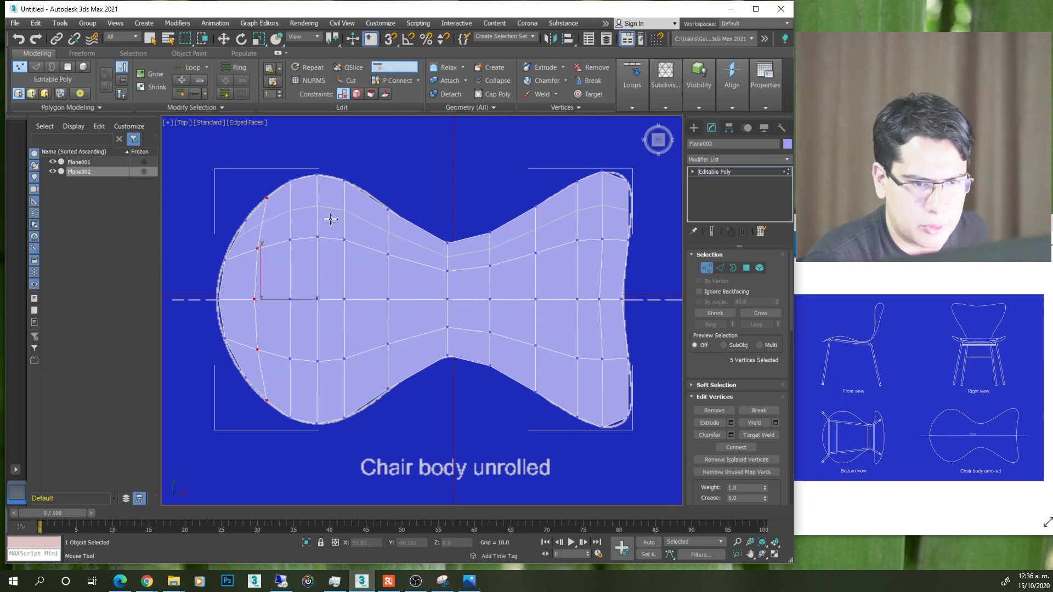
pyautogui.click(345, 213)
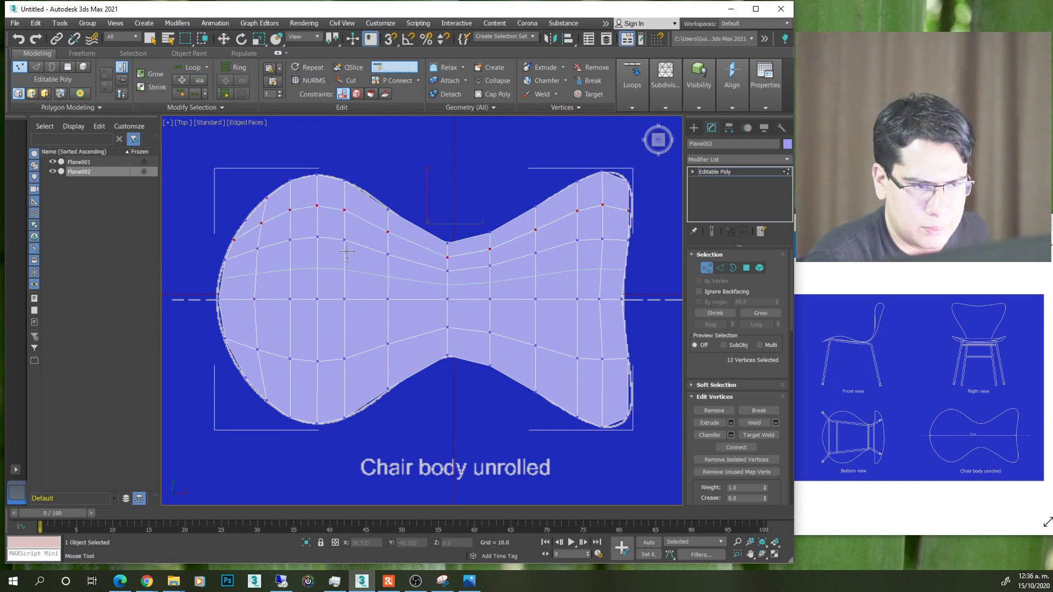
pyautogui.scroll(5, 561, 248)
pyautogui.scroll(-5, 560, 249)
pyautogui.scroll(5, 603, 220)
pyautogui.press('w')
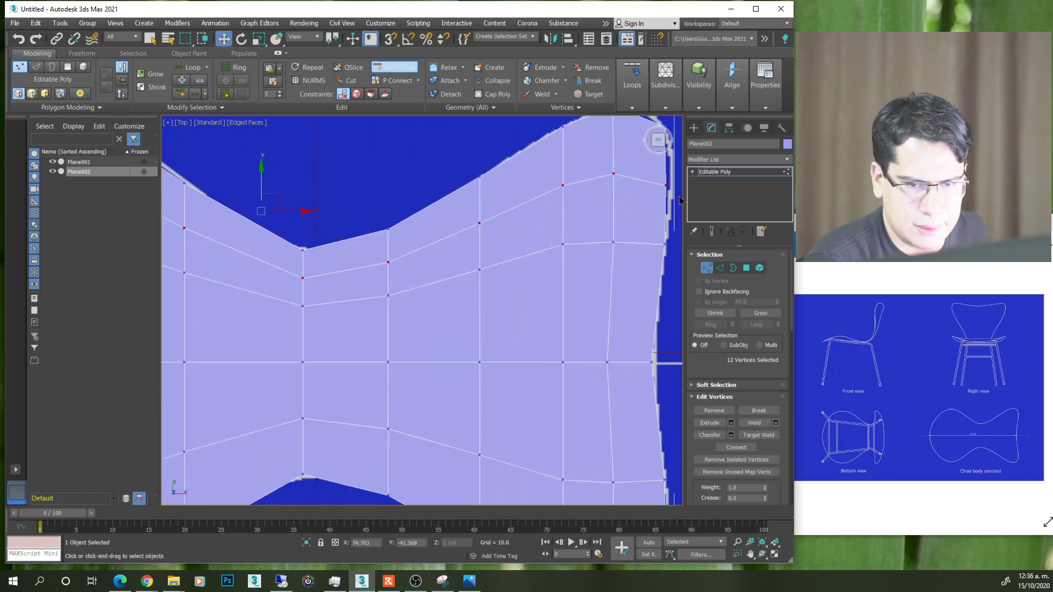
pyautogui.moveTo(635, 199); pyautogui.dragTo(615, 205, button='middle')
pyautogui.hotkey('ctrl', 'z')
pyautogui.scroll(-3, 578, 216)
pyautogui.scroll(-3, 576, 235)
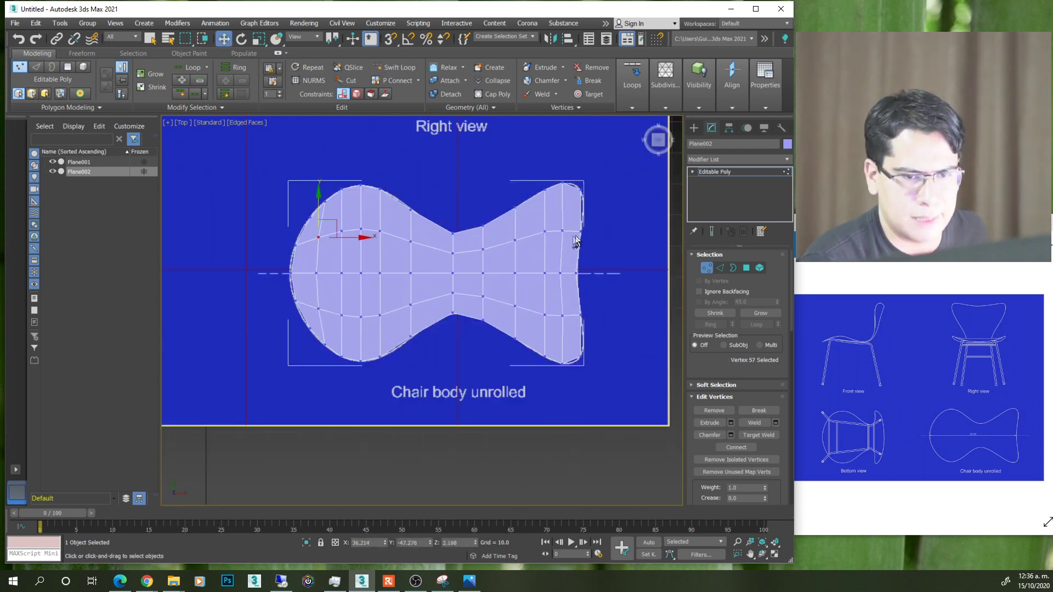
pyautogui.scroll(2, 484, 242)
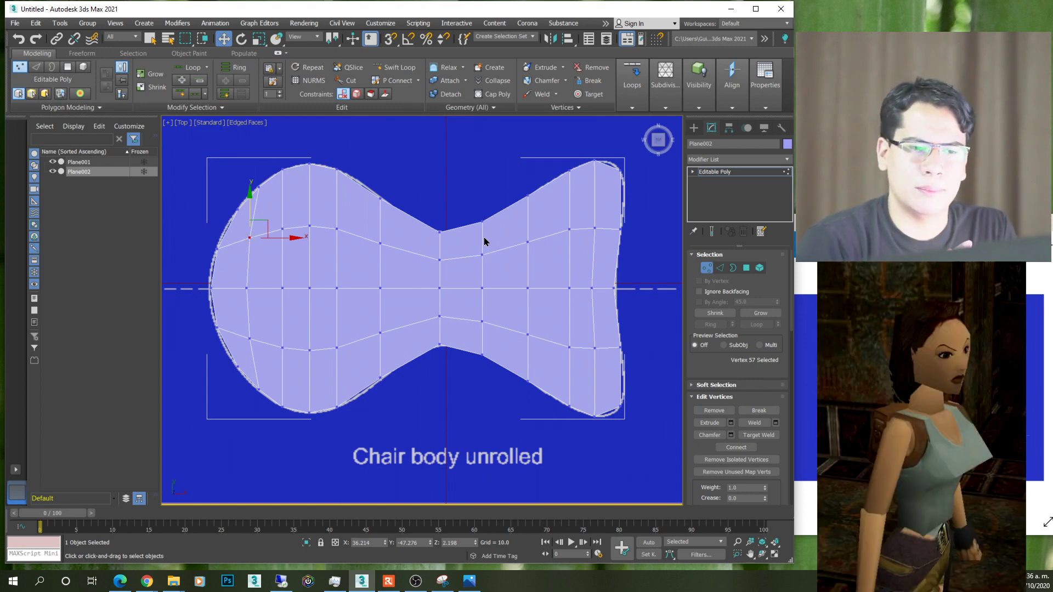
pyautogui.click(707, 268)
# - Select the blueprint reference plane Plane001 in the Top viewport
pyautogui.scroll(-5, 488, 350)
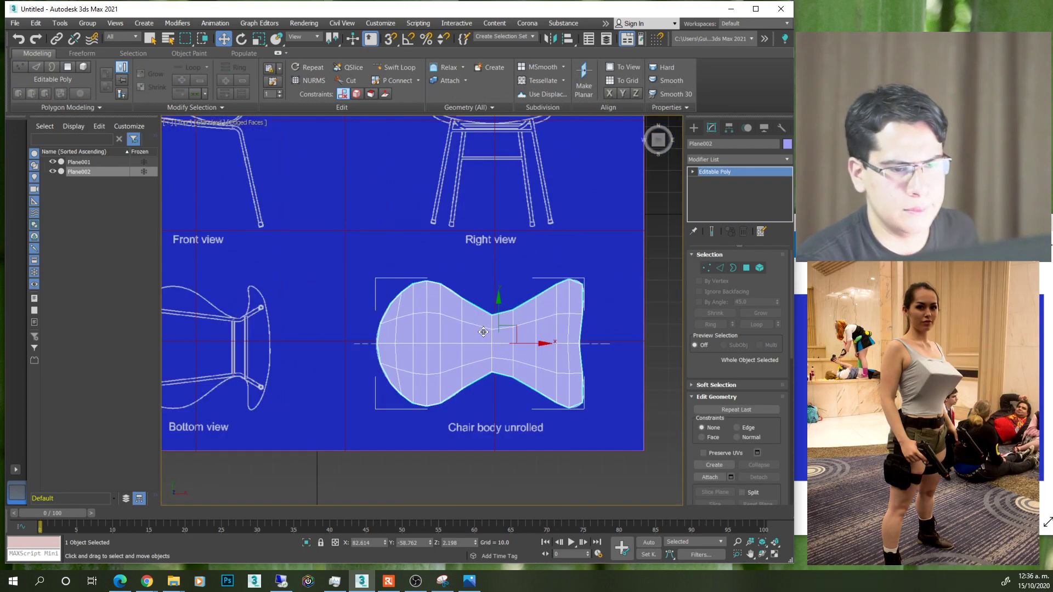
pyautogui.scroll(3, 488, 349)
pyautogui.scroll(-2, 488, 349)
pyautogui.scroll(3, 488, 349)
pyautogui.scroll(-3, 488, 349)
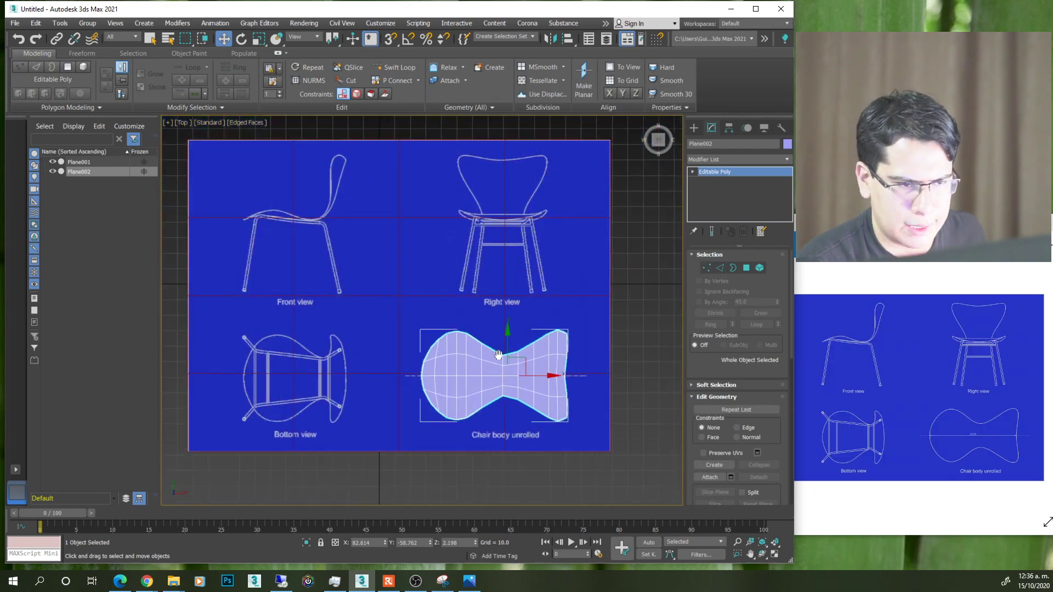
pyautogui.scroll(2, 514, 209)
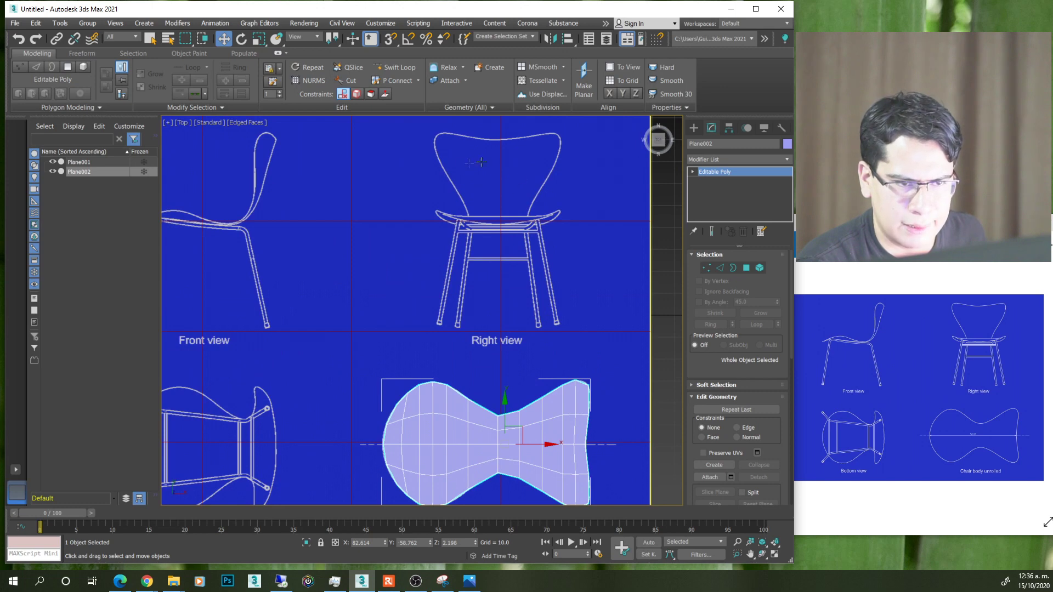
pyautogui.scroll(-2, 517, 210)
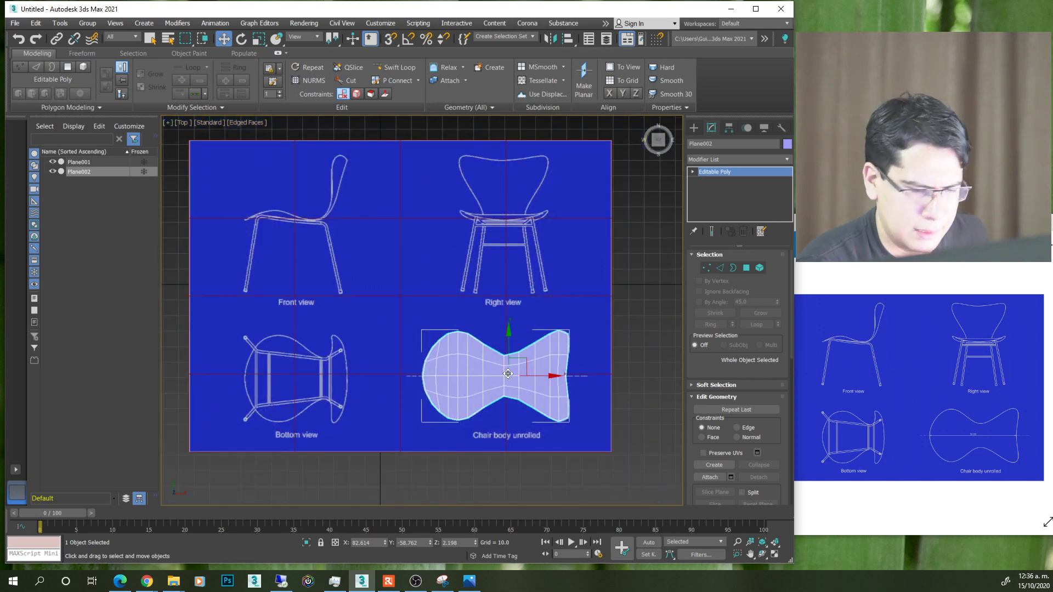
pyautogui.scroll(-2, 520, 351)
pyautogui.scroll(2, 536, 323)
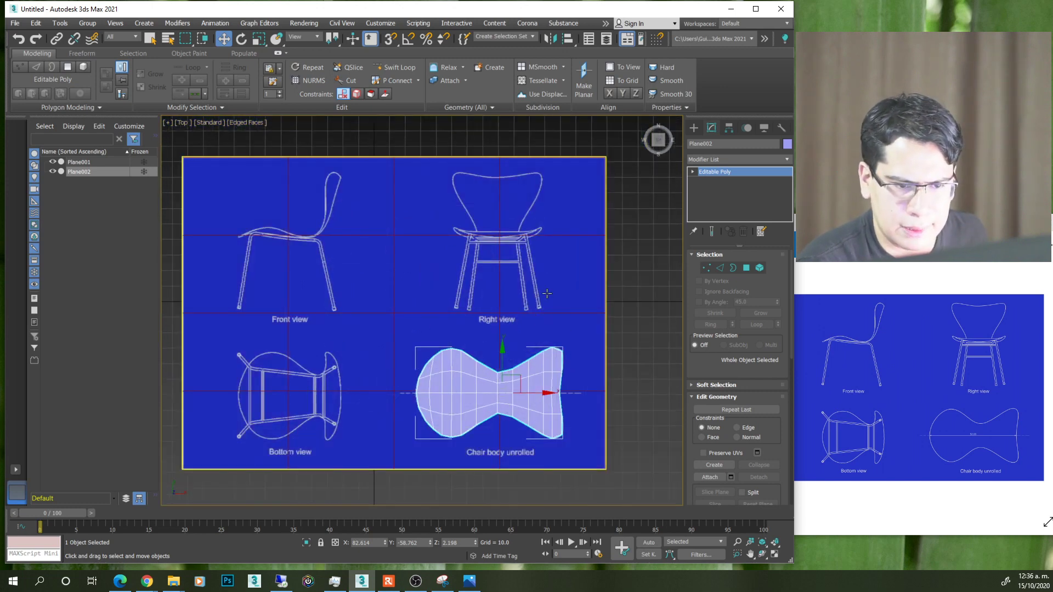
pyautogui.scroll(-2, 546, 293)
pyautogui.click(500, 276)
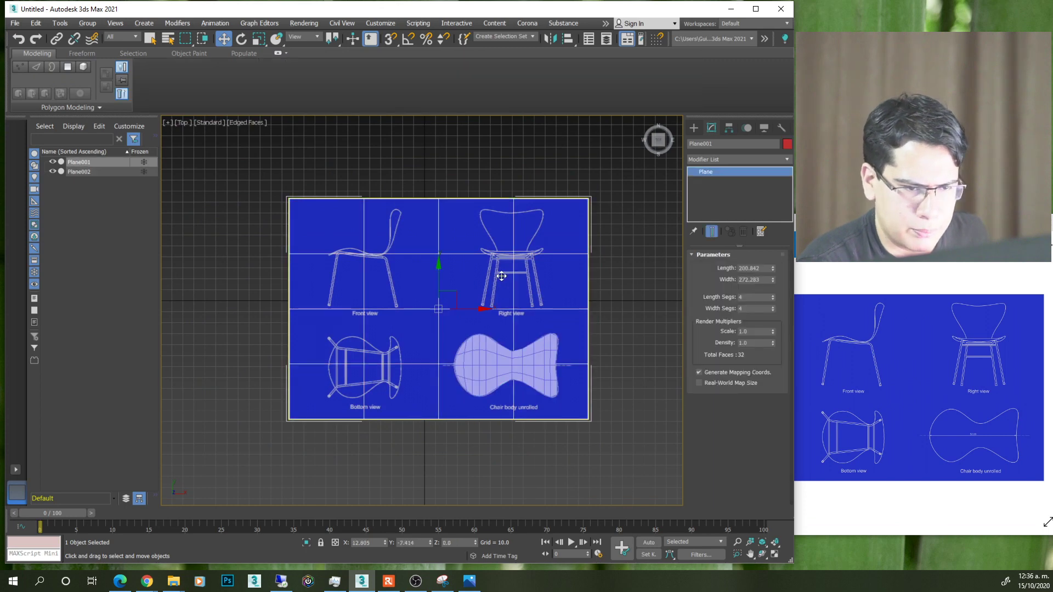
# - Rotate Plane001 about X to stand it upright at roughly 90°
pyautogui.scroll(2, 451, 307)
pyautogui.scroll(-2, 466, 301)
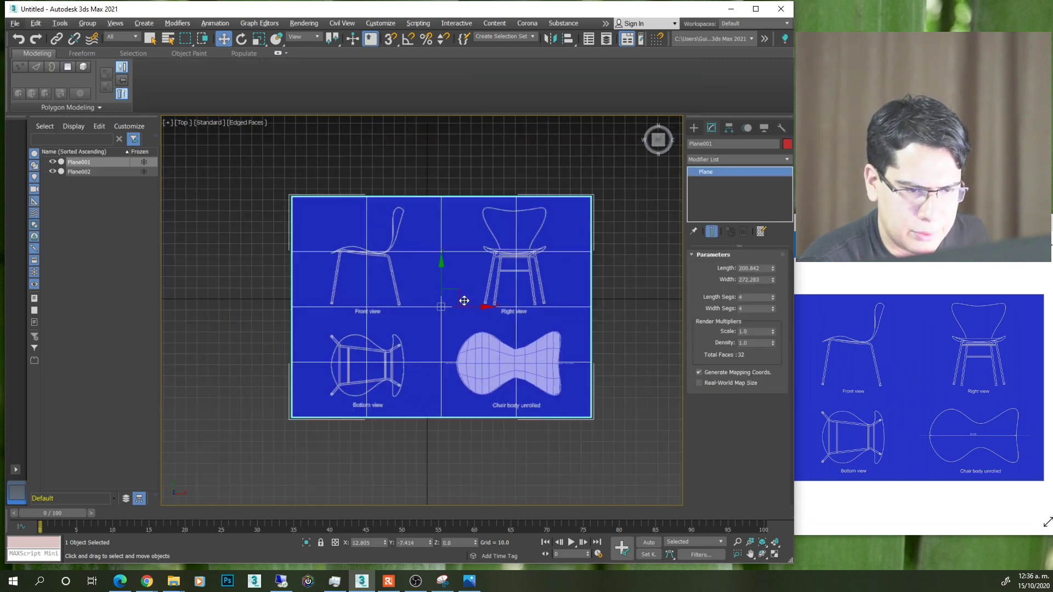
pyautogui.scroll(2, 509, 256)
pyautogui.press('e')
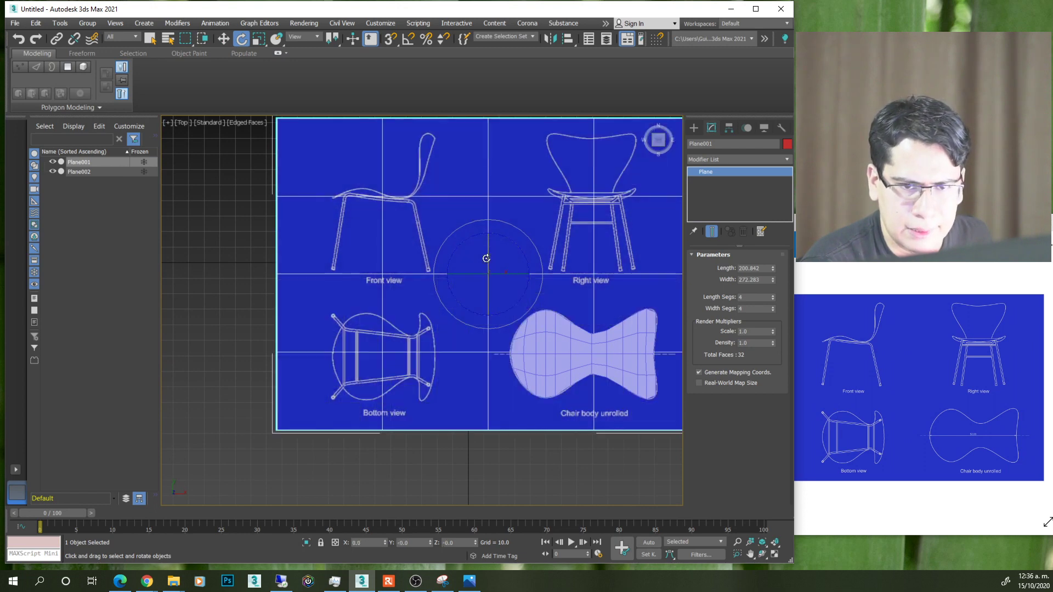
pyautogui.moveTo(485, 250); pyautogui.dragTo(494, 292)
pyautogui.keyDown('alt'); pyautogui.moveTo(493, 291); pyautogui.dragTo(450, 284, button='middle'); pyautogui.keyUp('alt')
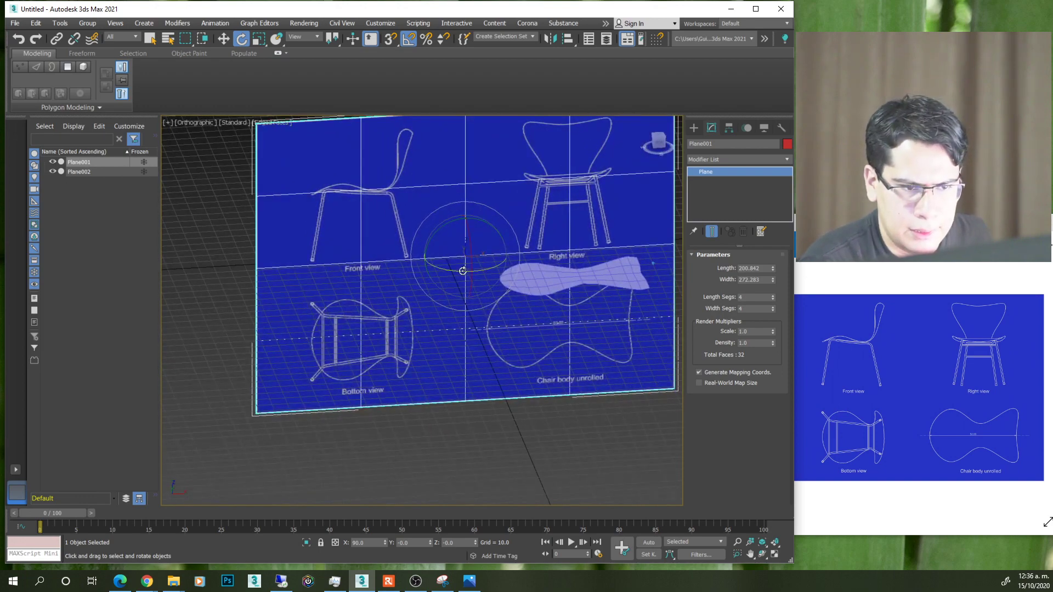
# - Shift-rotate Plane001 -90° about Z to clone Plane003, and move the copy into place
pyautogui.moveTo(493, 235)
pyautogui.keyDown('alt'); pyautogui.mouseDown(button='middle')
pyautogui.moveTo(386, 252)
pyautogui.moveTo(371, 282)
pyautogui.moveTo(382, 270)
pyautogui.mouseUp(button='middle'); pyautogui.keyUp('alt')
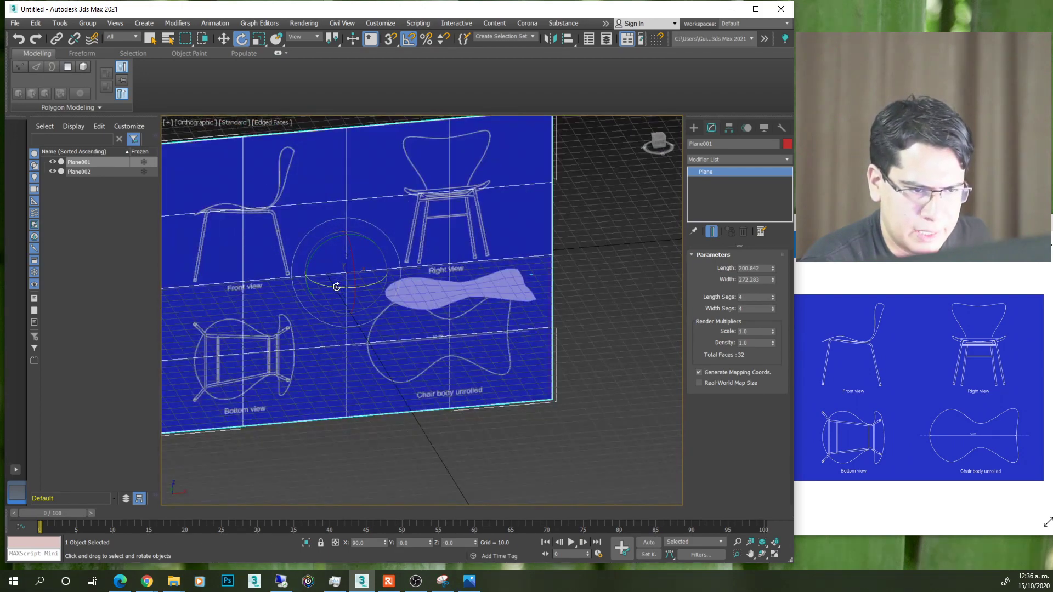
pyautogui.moveTo(336, 286); pyautogui.dragTo(296, 284)
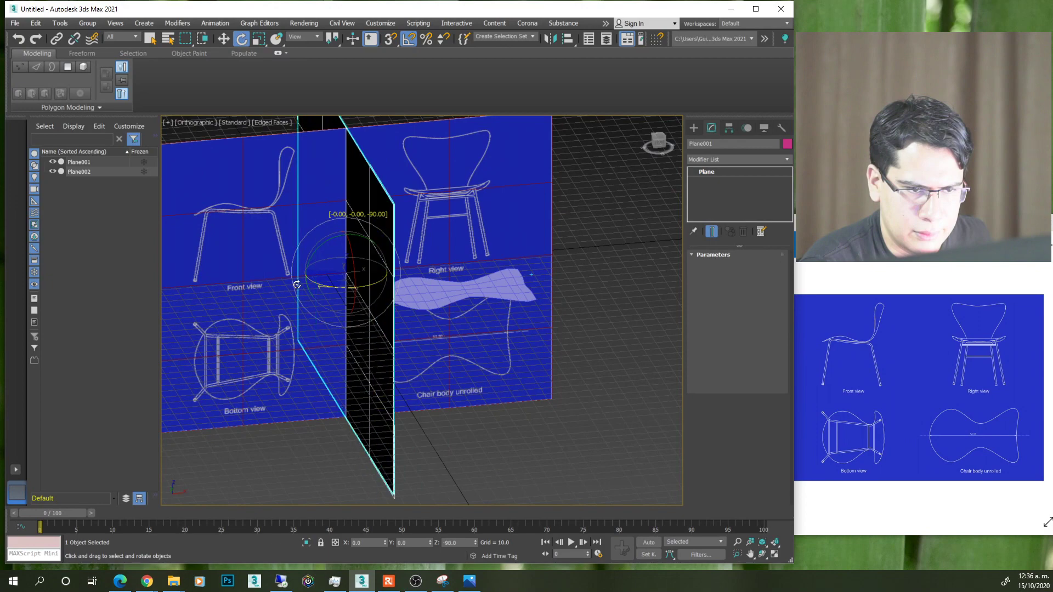
pyautogui.click(409, 334)
pyautogui.keyDown('alt'); pyautogui.moveTo(363, 302); pyautogui.dragTo(427, 277, button='middle'); pyautogui.keyUp('alt')
pyautogui.press('w')
pyautogui.moveTo(411, 276); pyautogui.dragTo(607, 124)
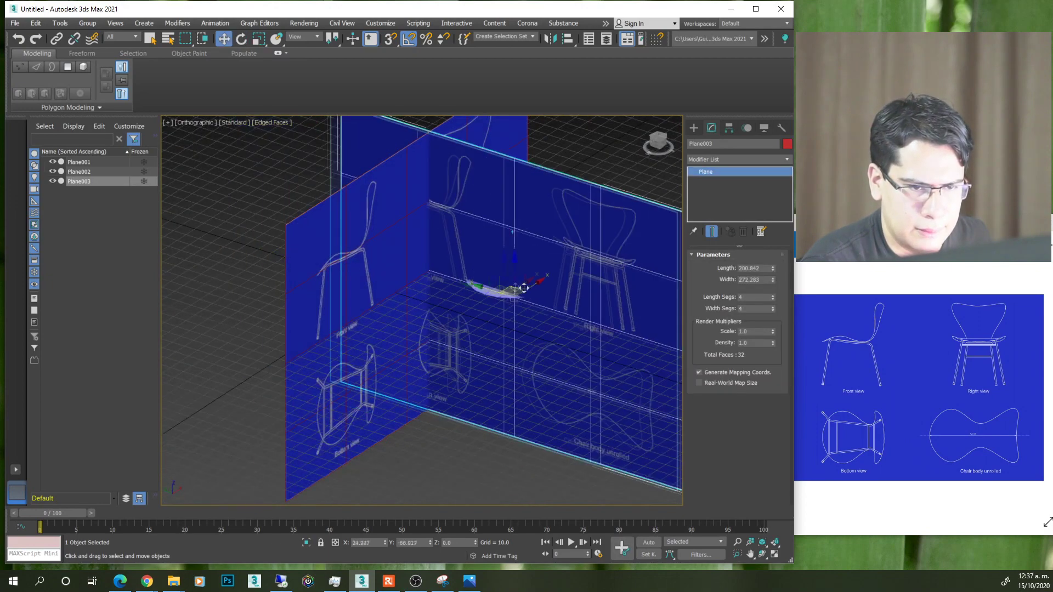
pyautogui.scroll(4, 570, 208)
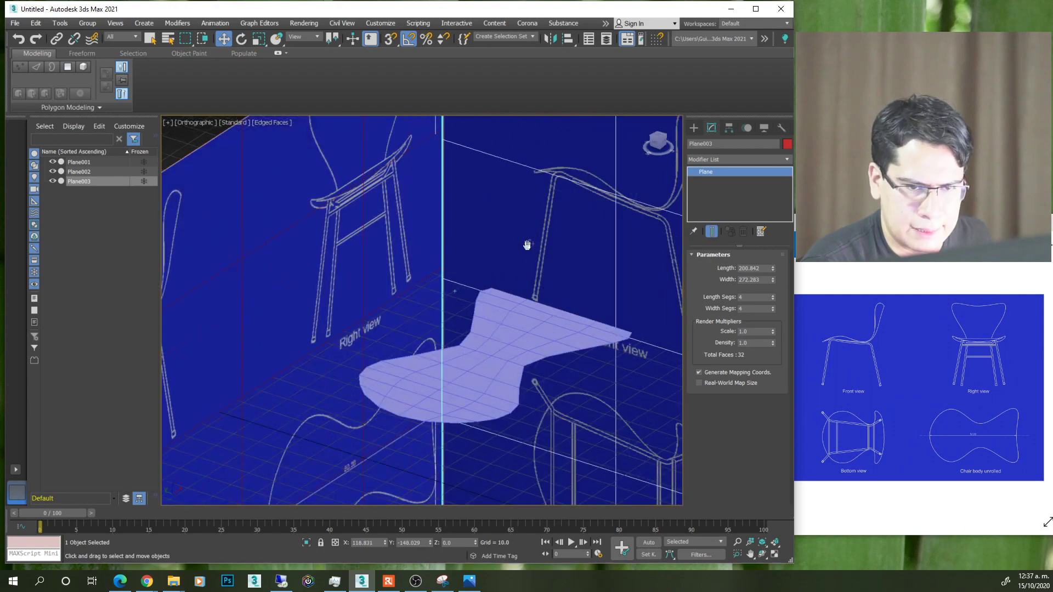
pyautogui.moveTo(527, 242); pyautogui.dragTo(390, 350, button='middle')
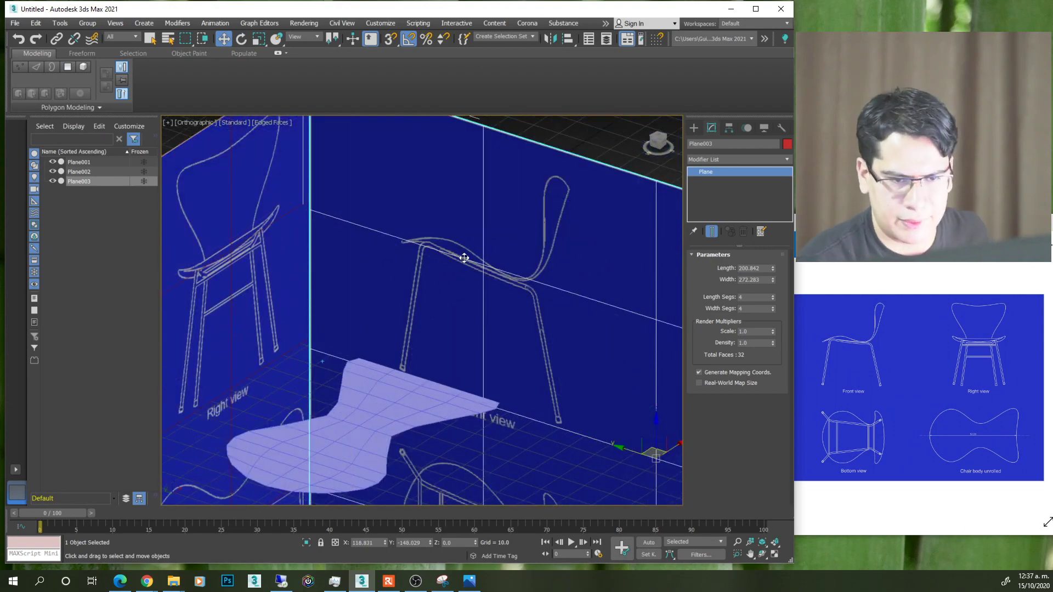
pyautogui.click(702, 160)
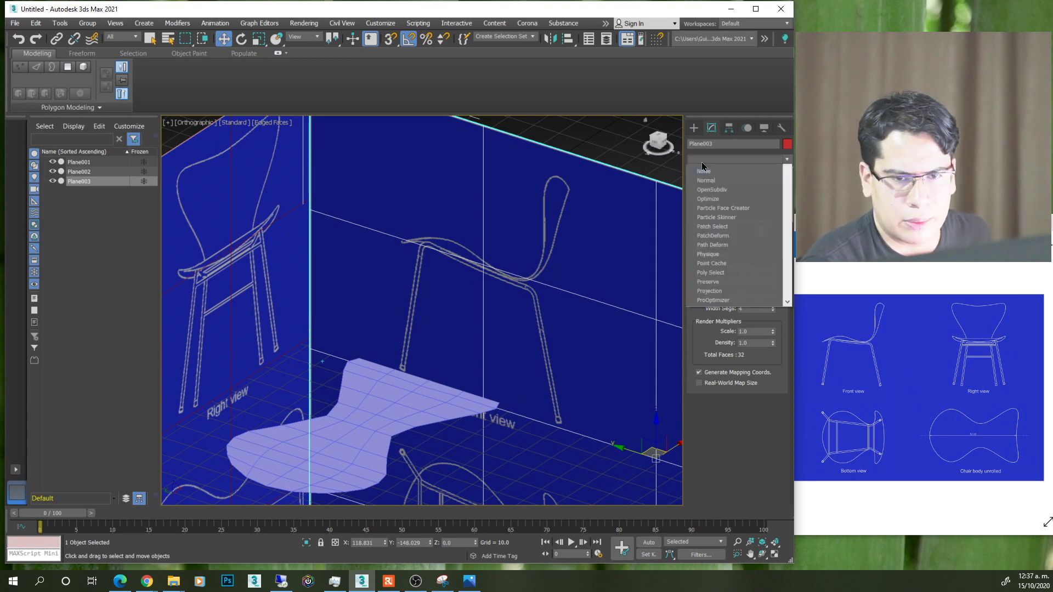
# - Add a Mirror modifier on X to Plane003 and slide it along Y and X into position
pyautogui.write('mi')
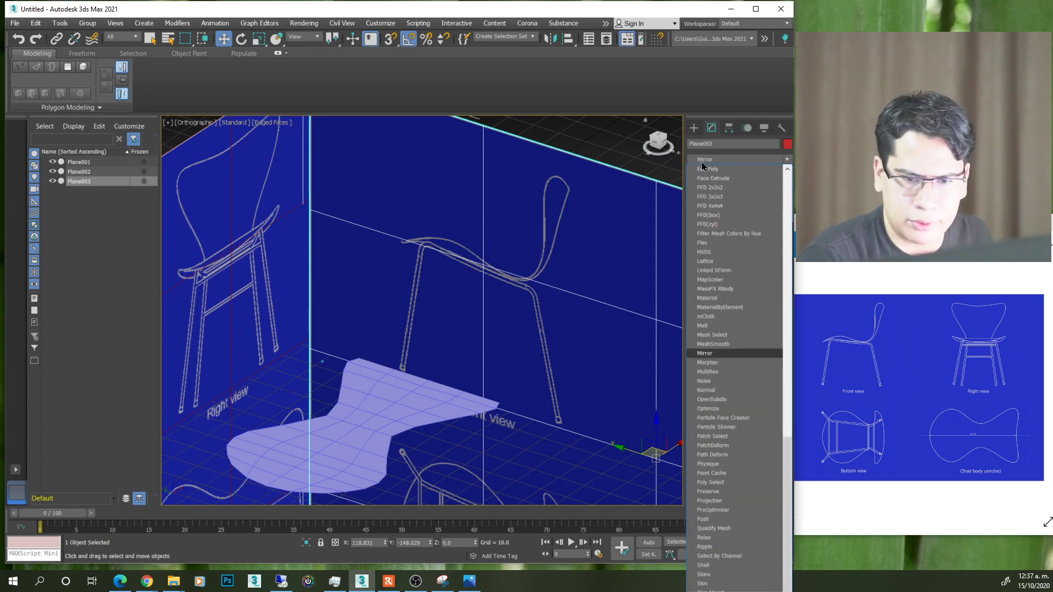
pyautogui.press('Return')
pyautogui.scroll(-1, 413, 352)
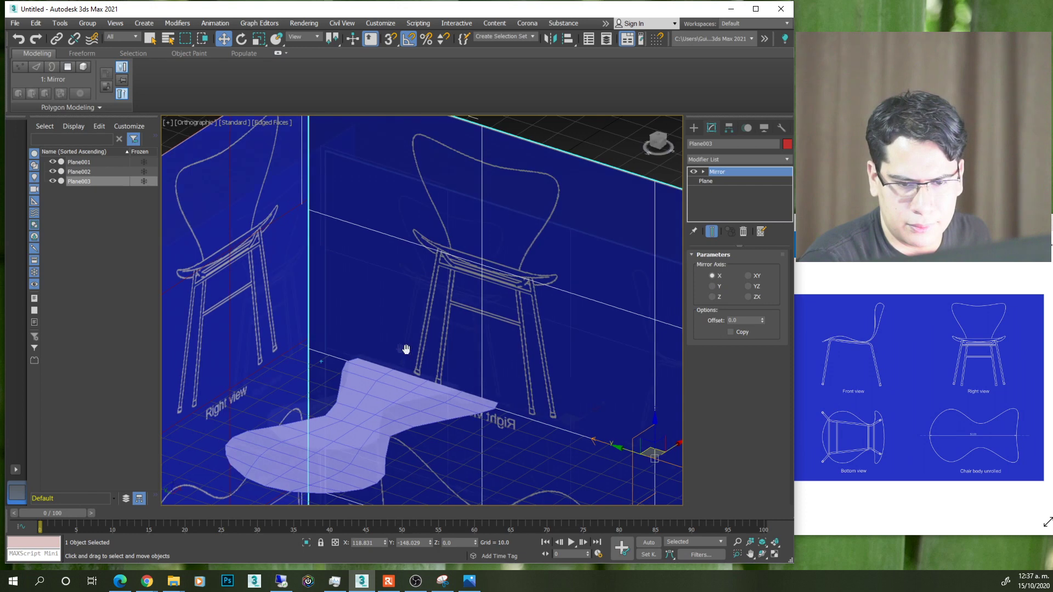
pyautogui.scroll(-2, 272, 265)
pyautogui.scroll(2, 505, 332)
pyautogui.moveTo(491, 356); pyautogui.dragTo(190, 294)
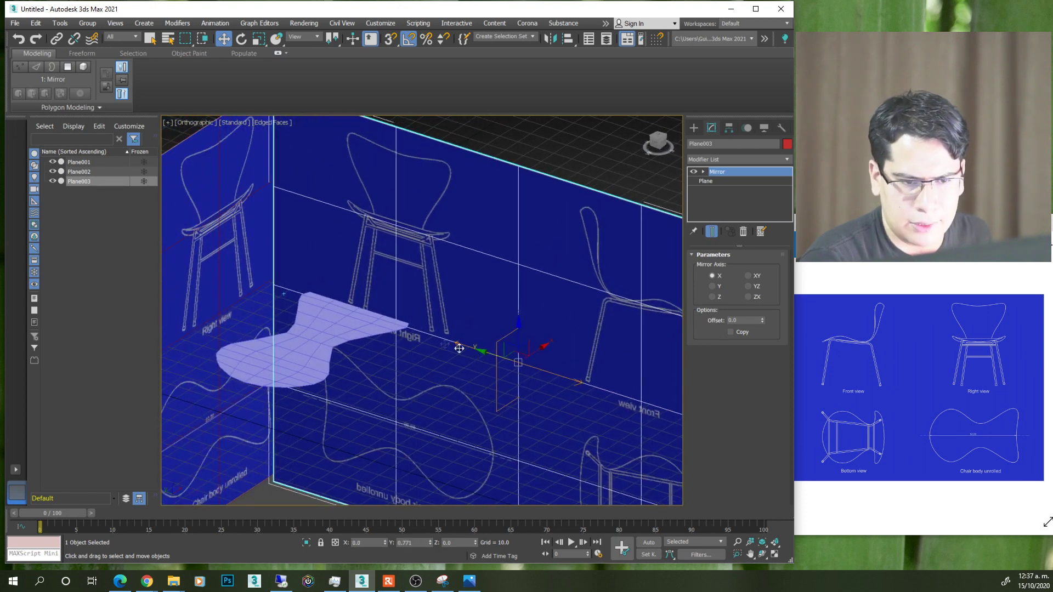
pyautogui.moveTo(190, 293); pyautogui.dragTo(267, 291, button='middle')
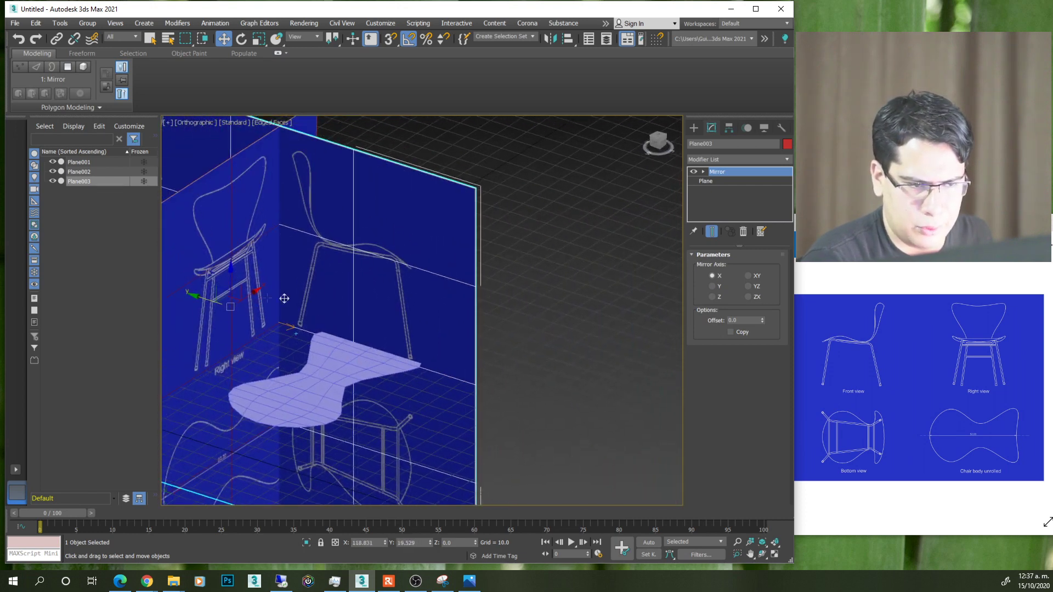
pyautogui.moveTo(267, 292); pyautogui.dragTo(215, 297)
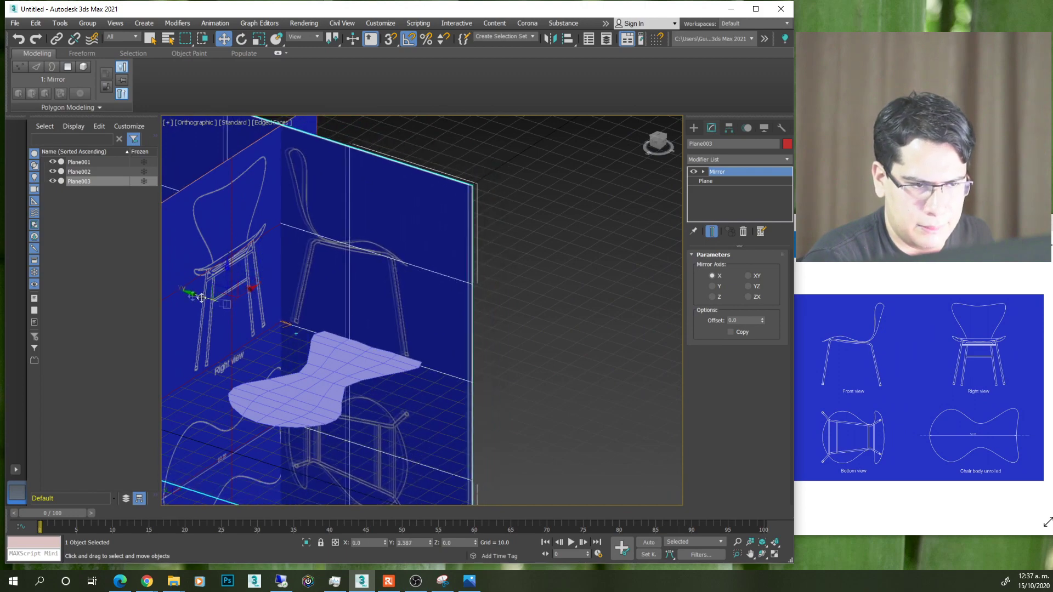
# - Switch to Perspective view and orbit to see the crossed blueprint planes and the seat
pyautogui.scroll(3, 423, 329)
pyautogui.keyDown('alt'); pyautogui.moveTo(423, 329); pyautogui.dragTo(406, 313, button='middle'); pyautogui.keyUp('alt')
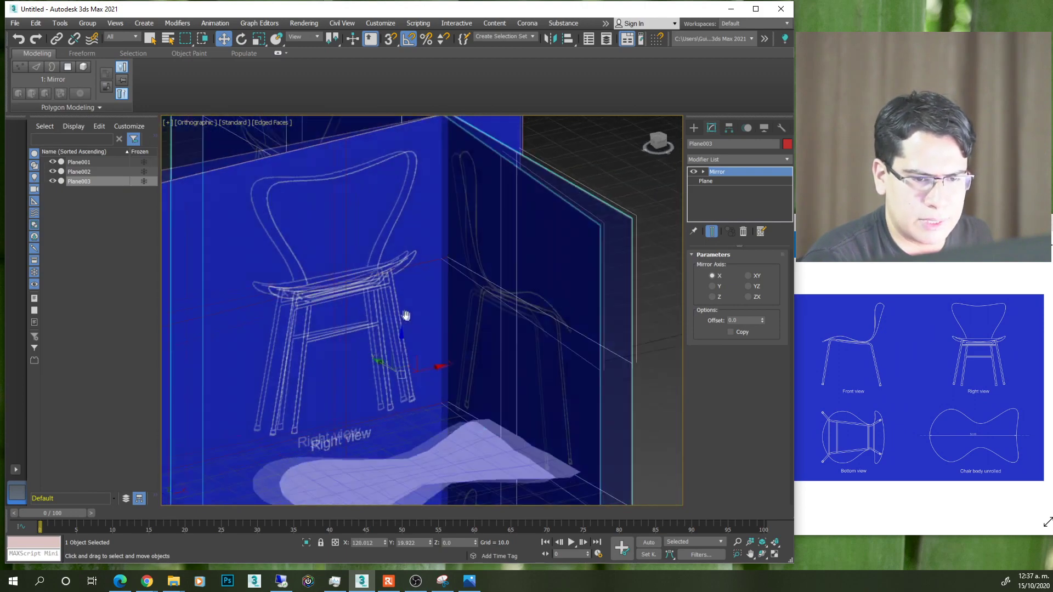
pyautogui.press('p')
pyautogui.scroll(-3, 446, 306)
pyautogui.keyDown('alt'); pyautogui.moveTo(446, 305); pyautogui.dragTo(393, 318, button='middle'); pyautogui.keyUp('alt')
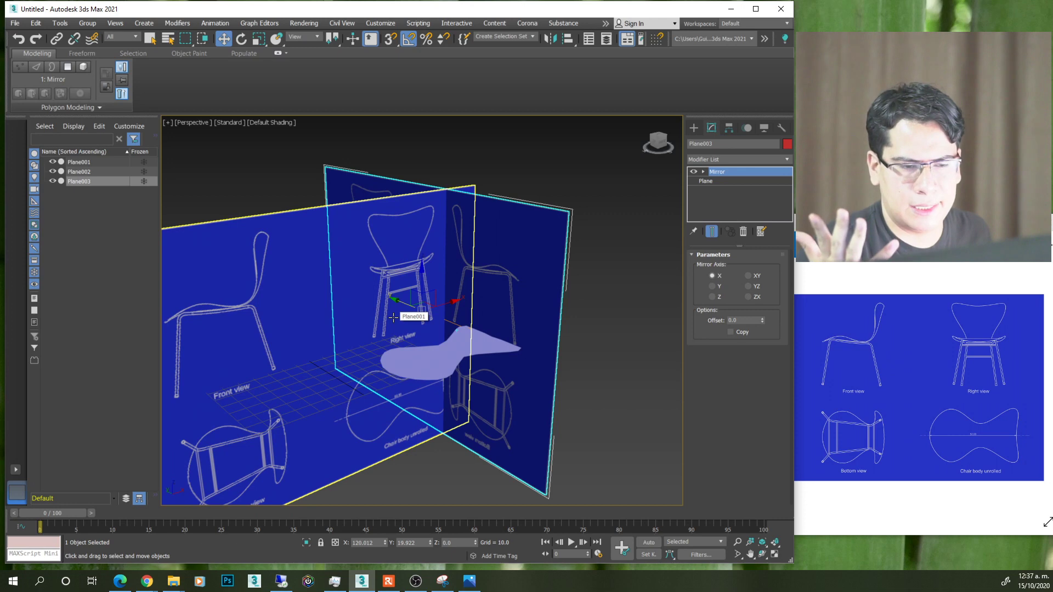
# - Select the flat seat shape Plane002
pyautogui.click(448, 353)
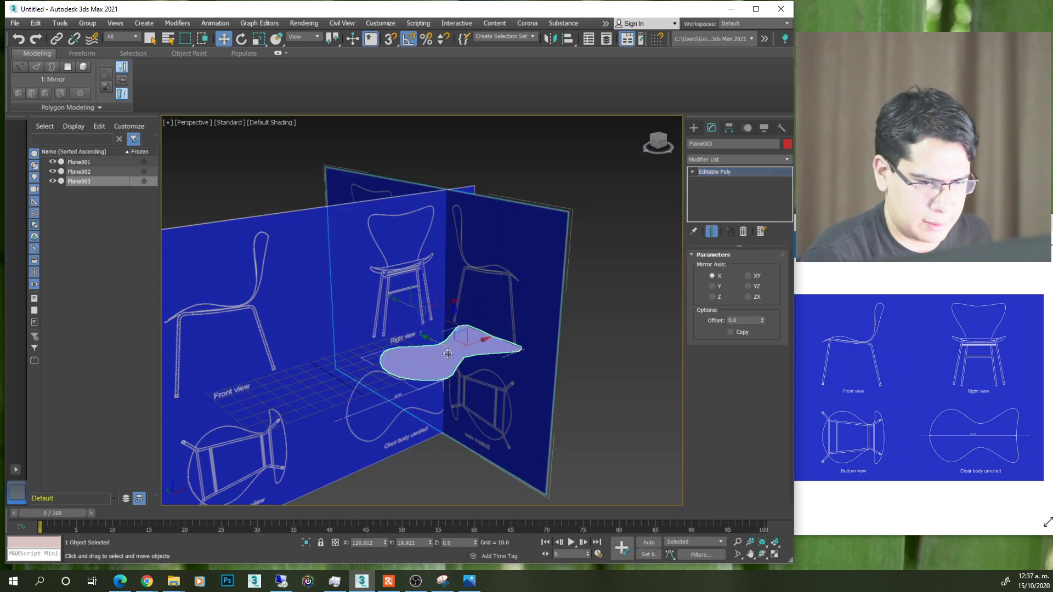
pyautogui.scroll(2, 447, 354)
pyautogui.scroll(1, 466, 356)
pyautogui.scroll(2, 476, 359)
pyautogui.scroll(1, 478, 369)
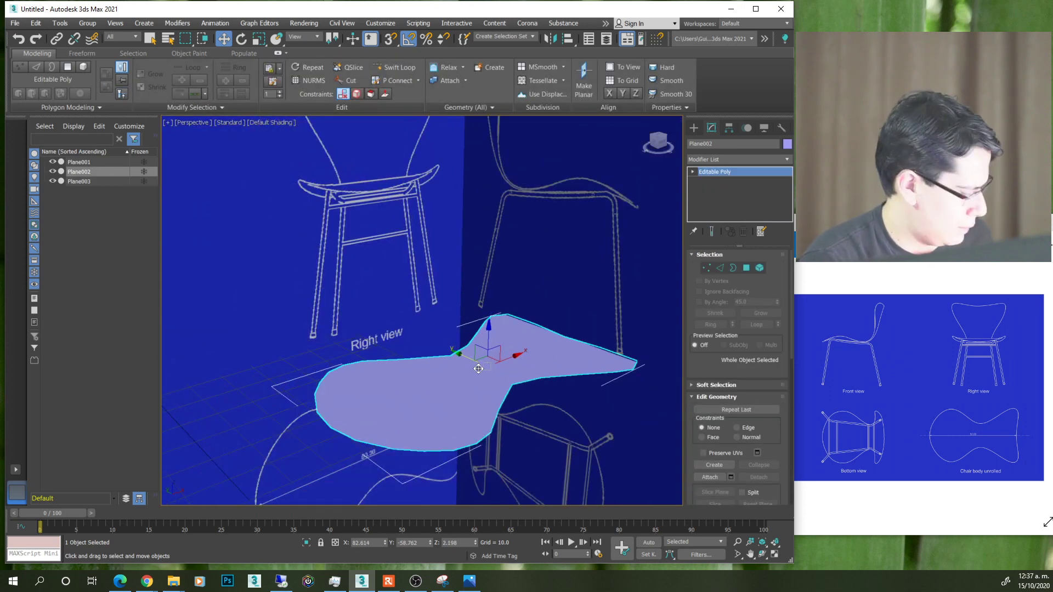
# - Rotate Plane002 90° about Z so it runs along the front-view blueprint
pyautogui.press('e')
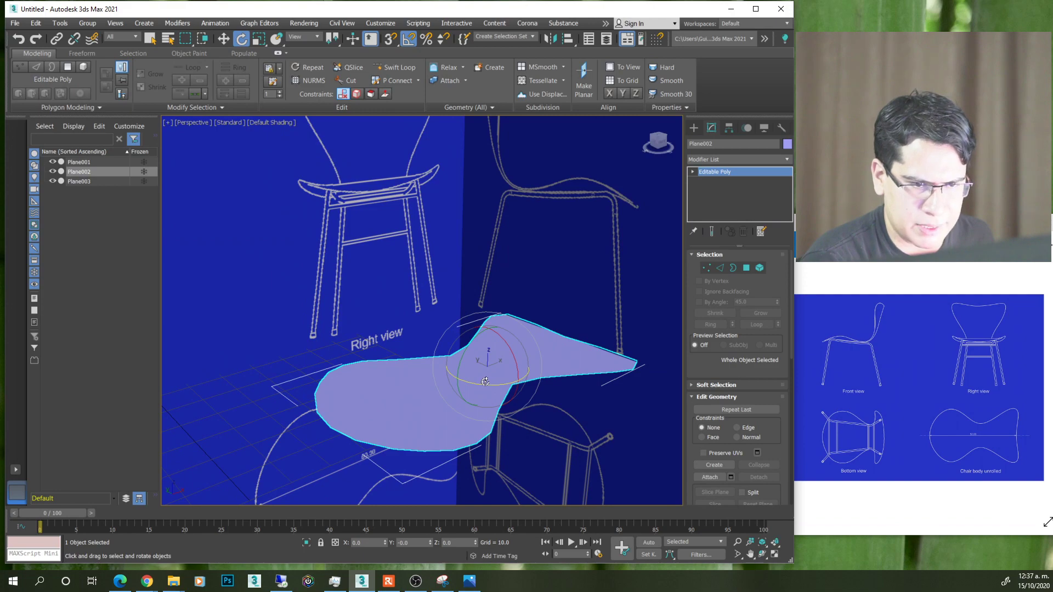
pyautogui.scroll(-2, 485, 382)
pyautogui.scroll(1, 491, 384)
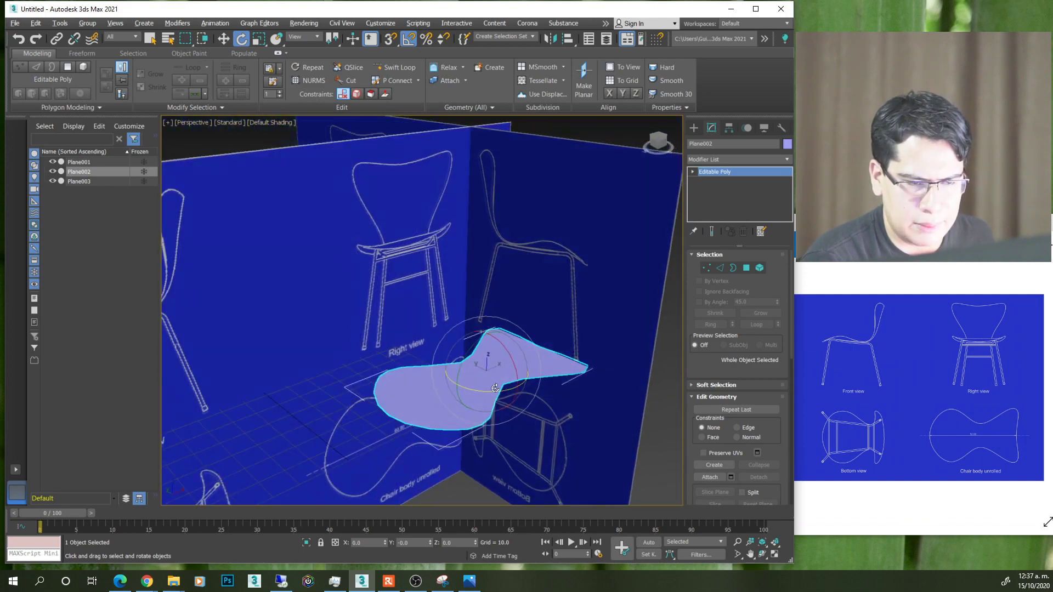
pyautogui.scroll(2, 485, 390)
pyautogui.scroll(1, 477, 399)
pyautogui.scroll(2, 468, 412)
pyautogui.moveTo(468, 412)
pyautogui.mouseDown(button='middle')
pyautogui.moveTo(331, 222)
pyautogui.moveTo(383, 297)
pyautogui.mouseUp(button='middle')
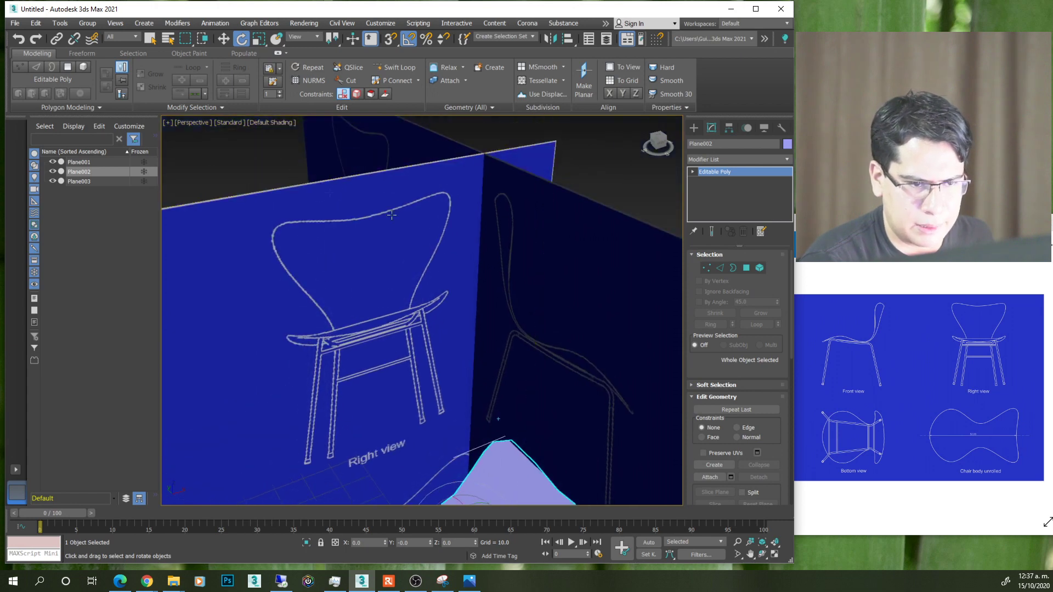
pyautogui.scroll(-2, 424, 285)
pyautogui.moveTo(403, 253)
pyautogui.keyDown('alt'); pyautogui.mouseDown(button='middle')
pyautogui.moveTo(433, 318)
pyautogui.moveTo(444, 384)
pyautogui.mouseUp(button='middle'); pyautogui.keyUp('alt')
pyautogui.moveTo(453, 383); pyautogui.dragTo(487, 383)
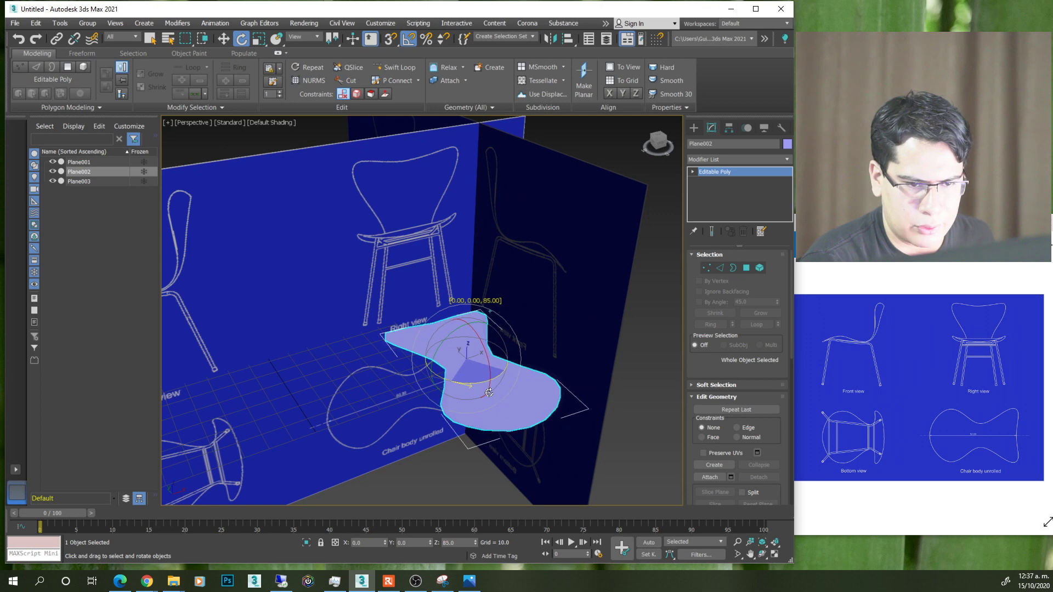
# - Switch to the Left view, briefly checking wireframe before returning to shaded display
pyautogui.click(670, 155)
pyautogui.press('w')
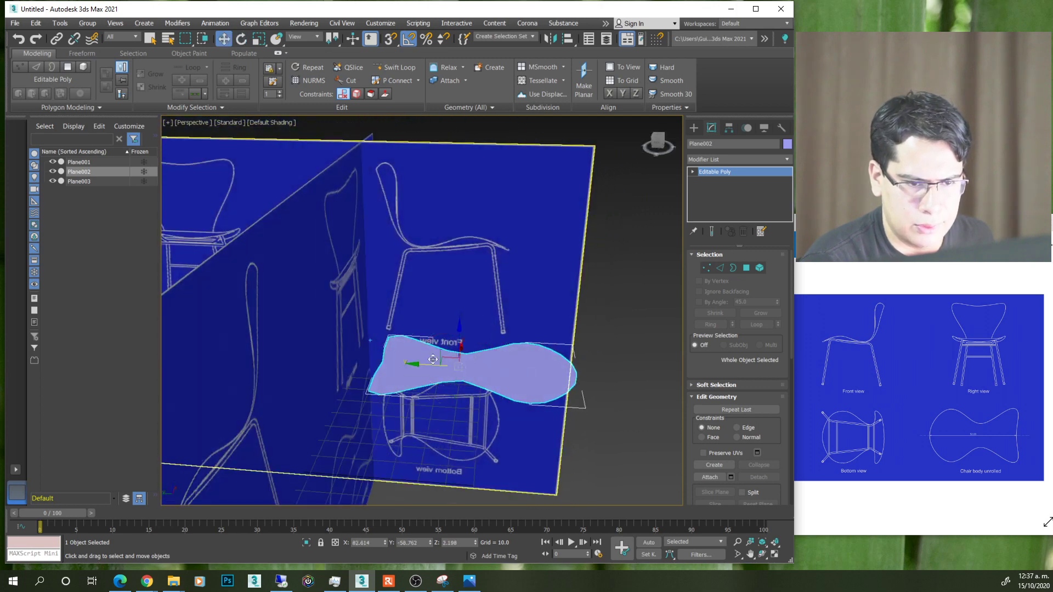
pyautogui.click(660, 146)
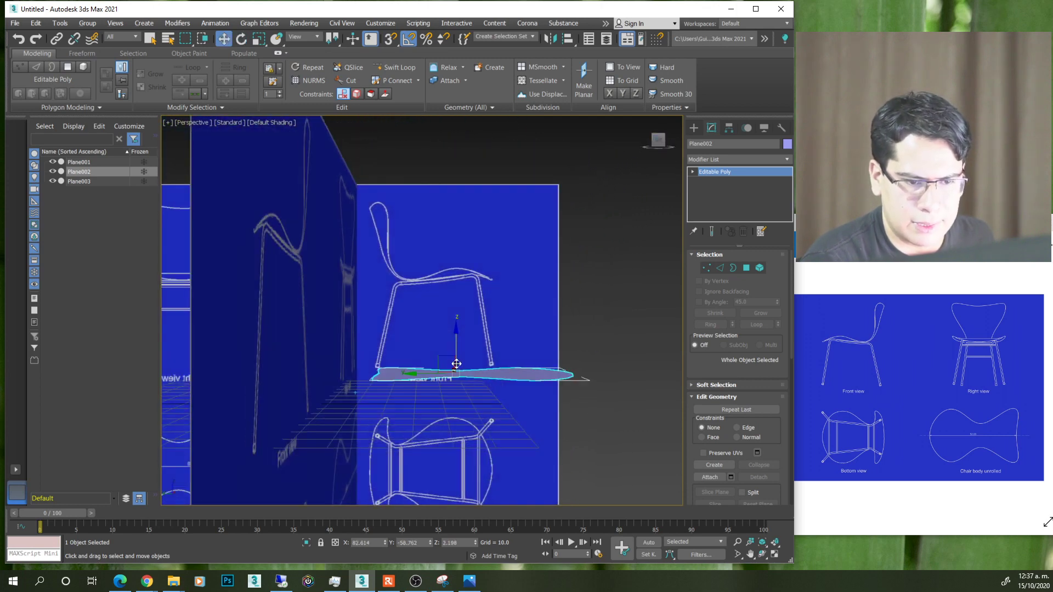
pyautogui.press('F3')
pyautogui.scroll(3, 456, 363)
pyautogui.press('F3')
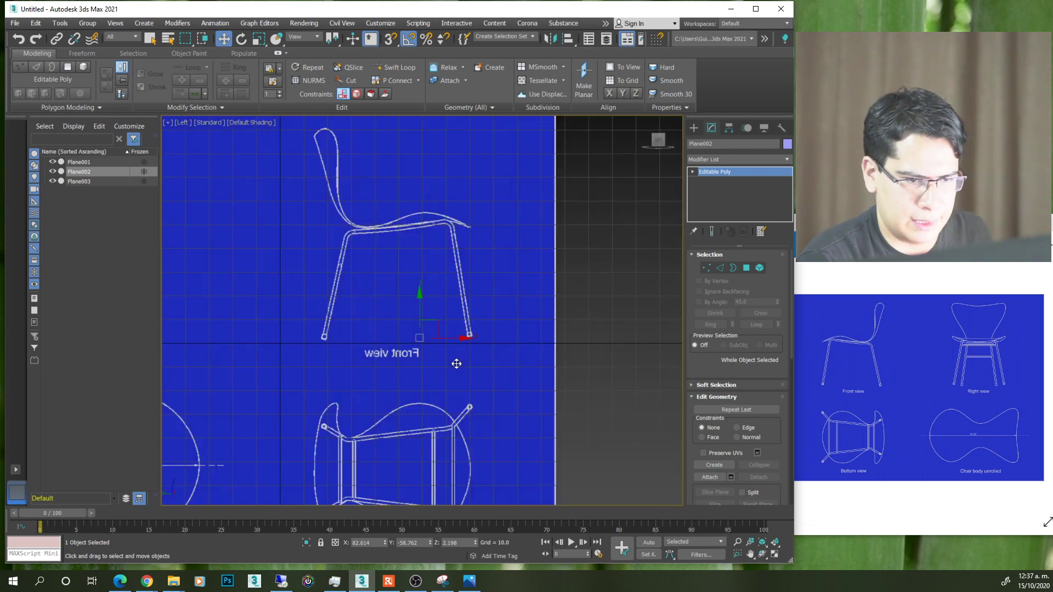
# - Turn on Edged Faces and raise Plane002 to the chair's seat height
pyautogui.scroll(1, 450, 376)
pyautogui.press('F4')
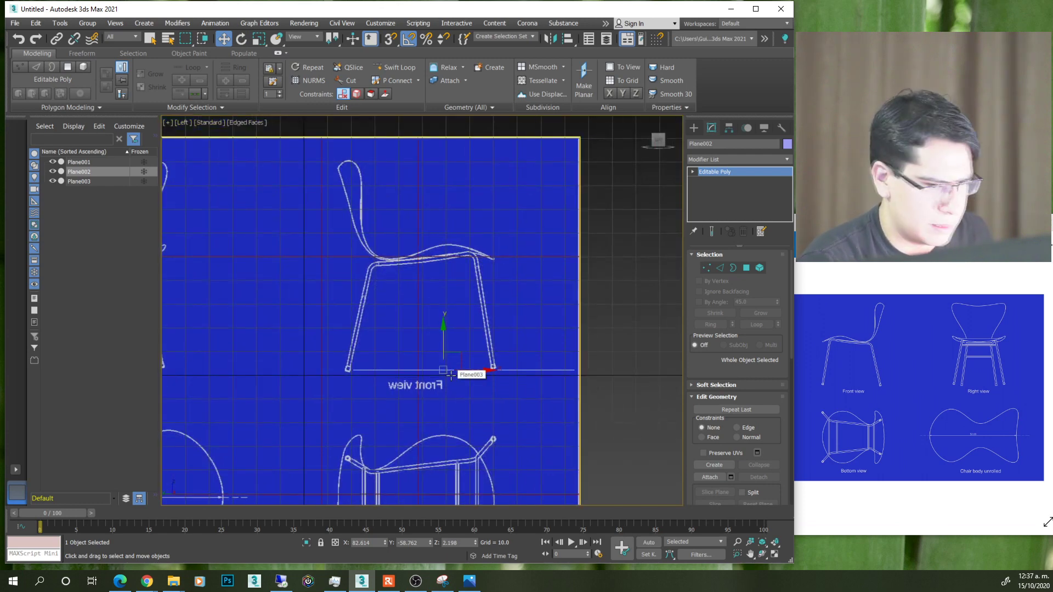
pyautogui.moveTo(457, 359); pyautogui.dragTo(375, 238)
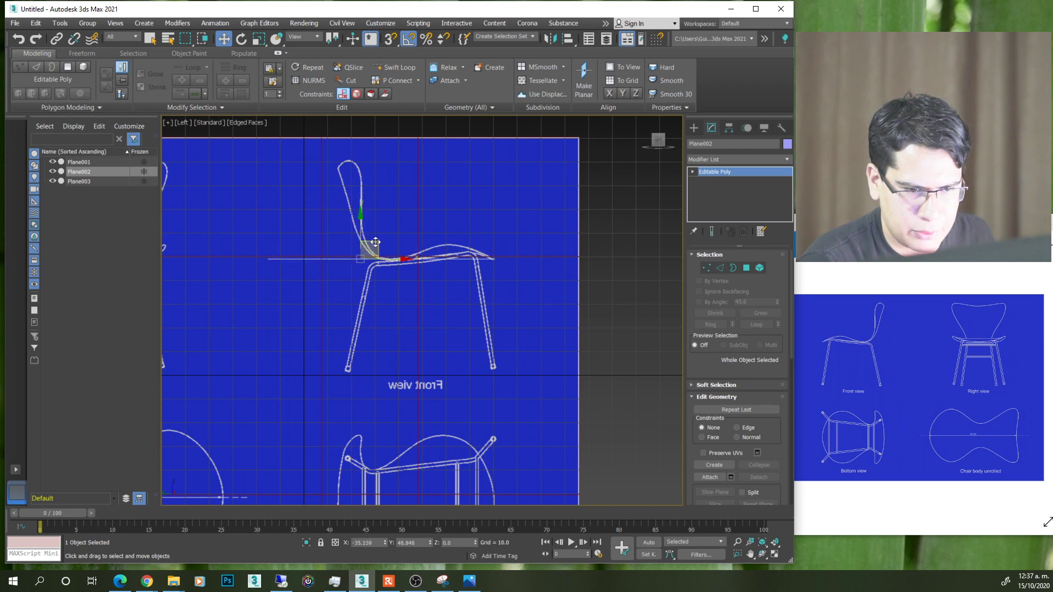
pyautogui.scroll(2, 375, 239)
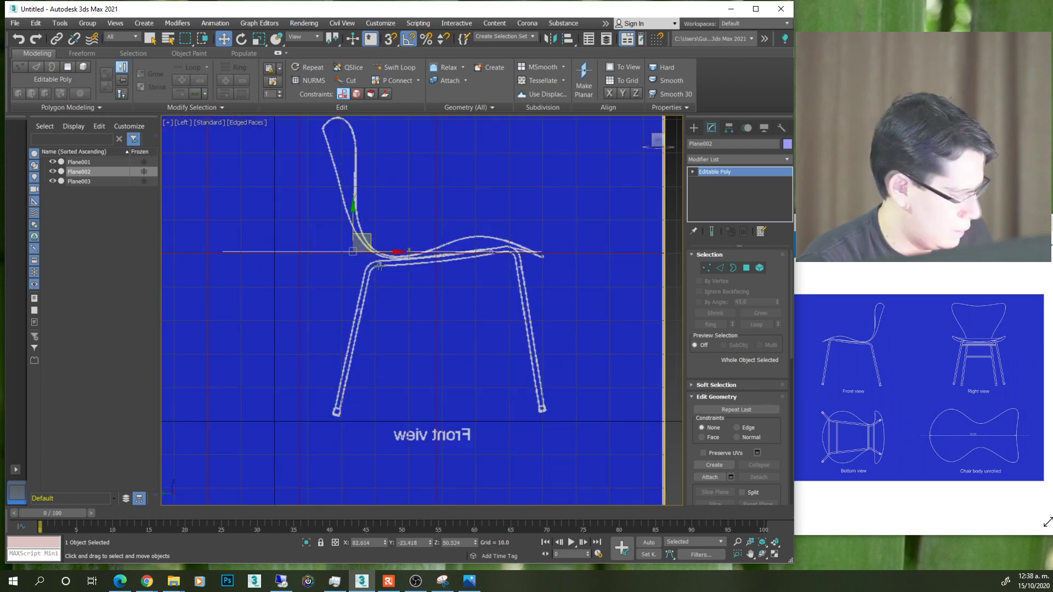
pyautogui.scroll(2, 376, 247)
# - Tilt Plane002 10° on Z to follow the seat line, then enter Vertex mode
pyautogui.press('e')
pyautogui.moveTo(379, 258); pyautogui.dragTo(362, 240)
pyautogui.press('w')
pyautogui.click(706, 268)
pyautogui.scroll(-3, 454, 331)
pyautogui.scroll(-2, 461, 341)
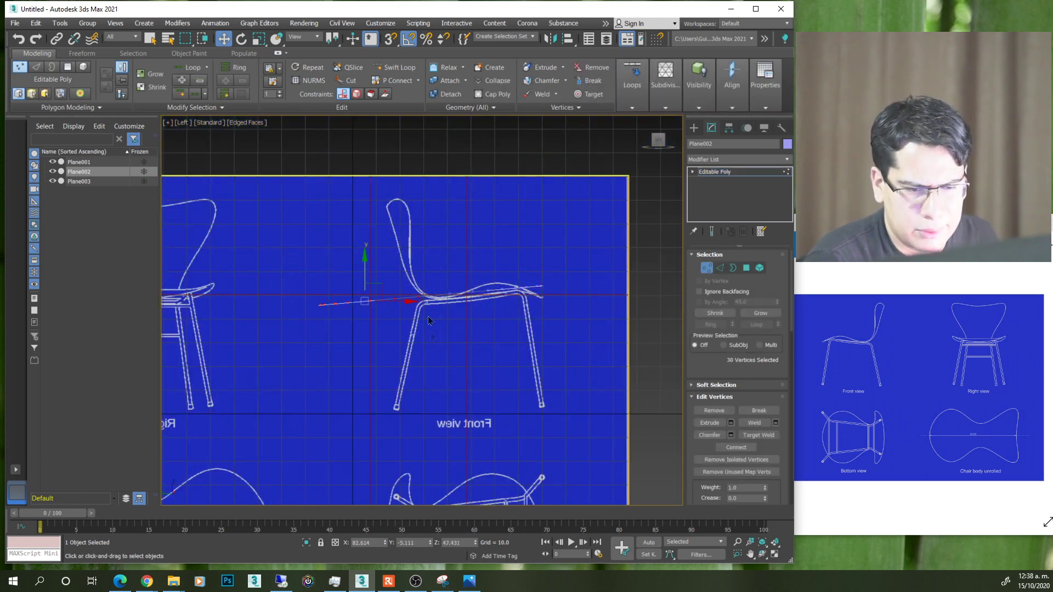
# - In the Left view, rotate the 30 rear vertices 90° upward
pyautogui.keyDown('alt'); pyautogui.moveTo(428, 321); pyautogui.dragTo(706, 140, button='middle'); pyautogui.keyUp('alt')
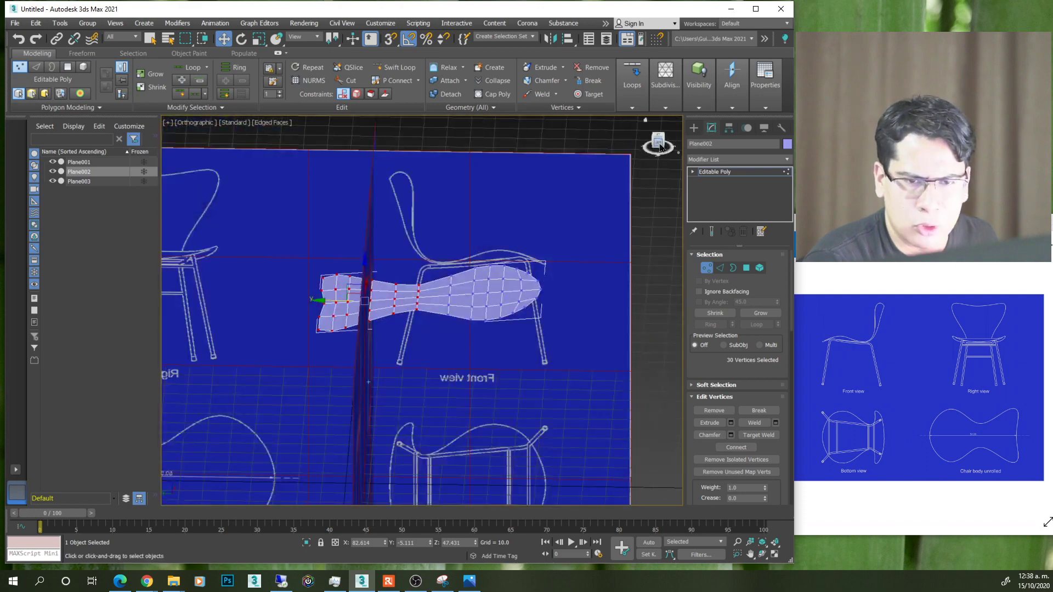
pyautogui.click(660, 147)
pyautogui.press('e')
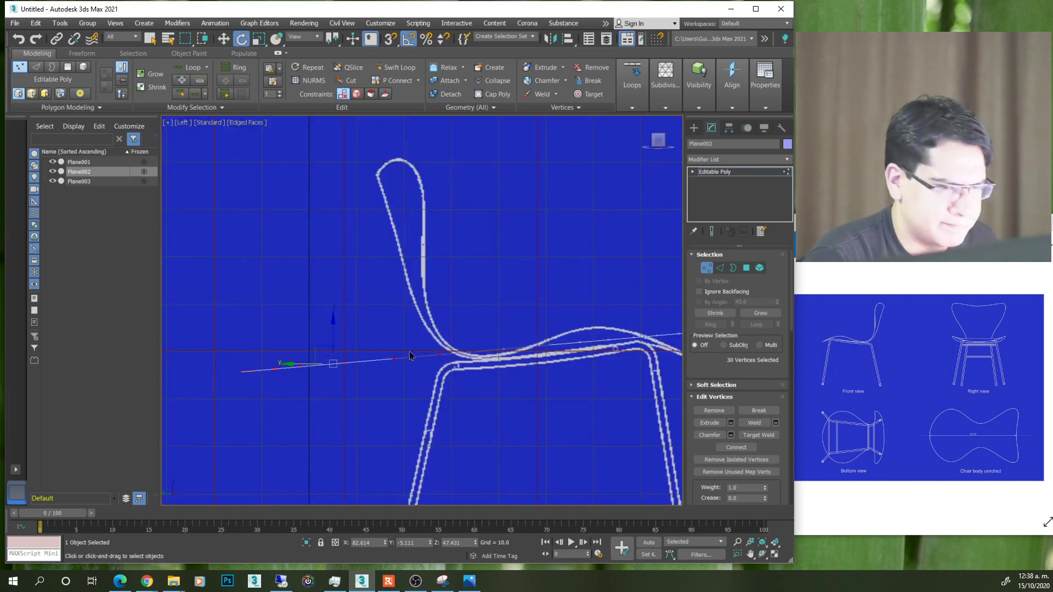
pyautogui.moveTo(363, 339); pyautogui.dragTo(368, 335)
pyautogui.moveTo(380, 338); pyautogui.dragTo(385, 344)
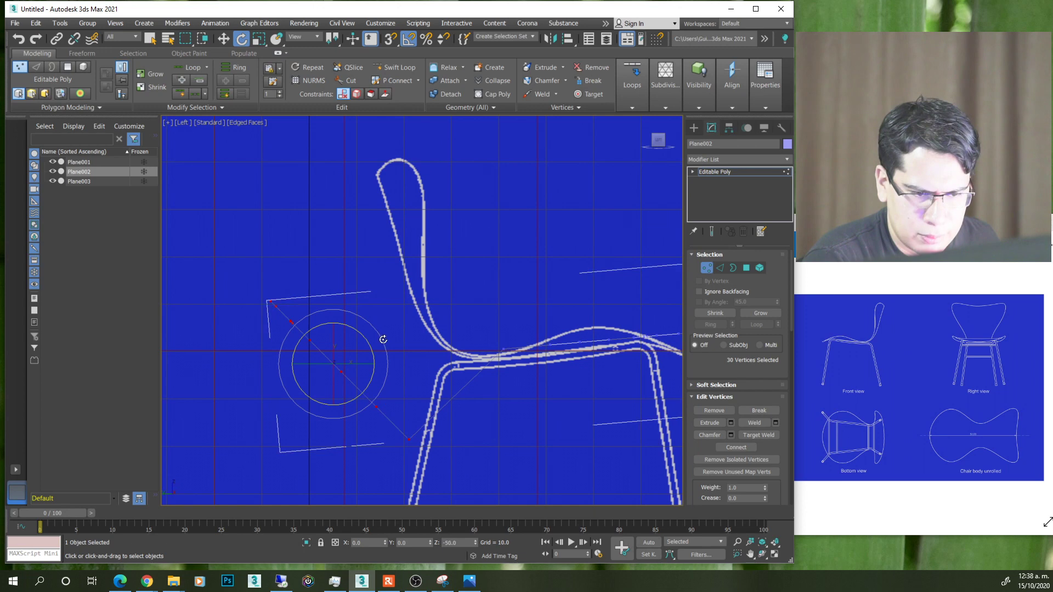
# - Move and slightly re-tilt the upturned vertices to match the blueprint's chair back
pyautogui.press('w')
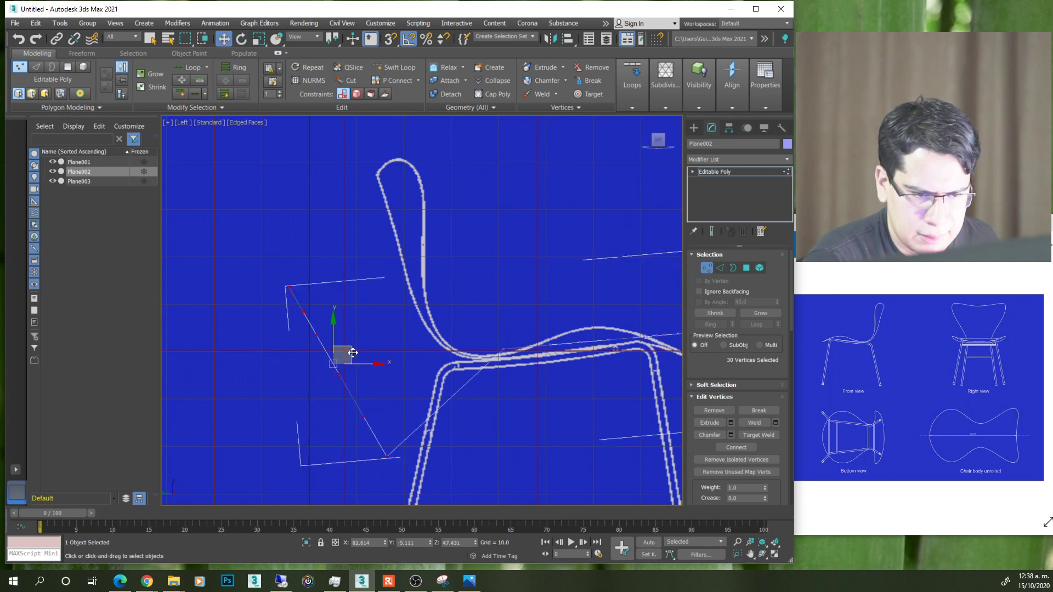
pyautogui.moveTo(351, 351); pyautogui.dragTo(422, 246)
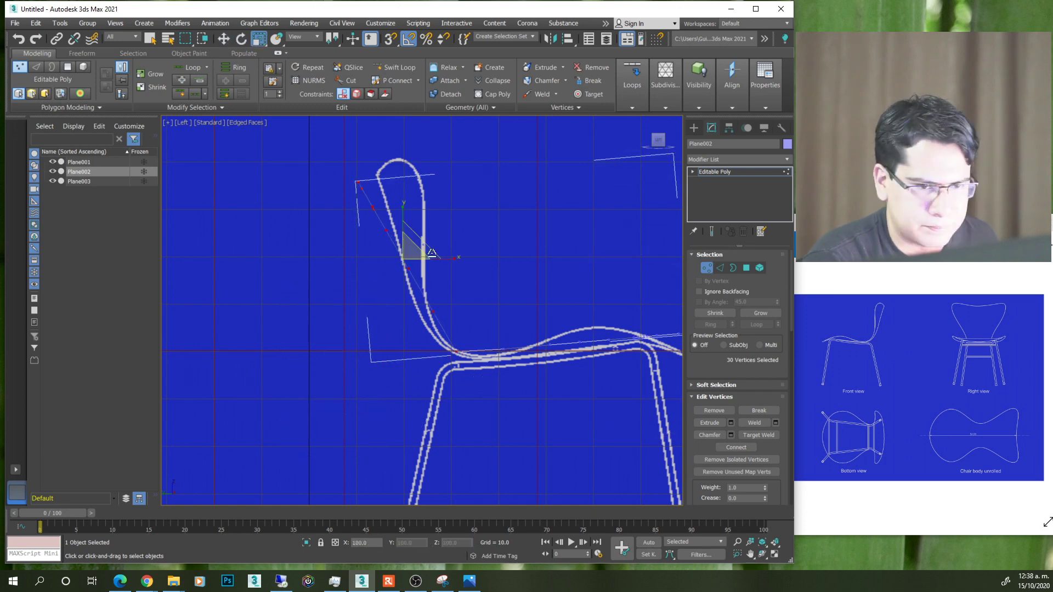
pyautogui.press('e')
pyautogui.moveTo(430, 235)
pyautogui.mouseDown()
pyautogui.moveTo(439, 234)
pyautogui.moveTo(427, 242)
pyautogui.mouseUp()
pyautogui.press('w')
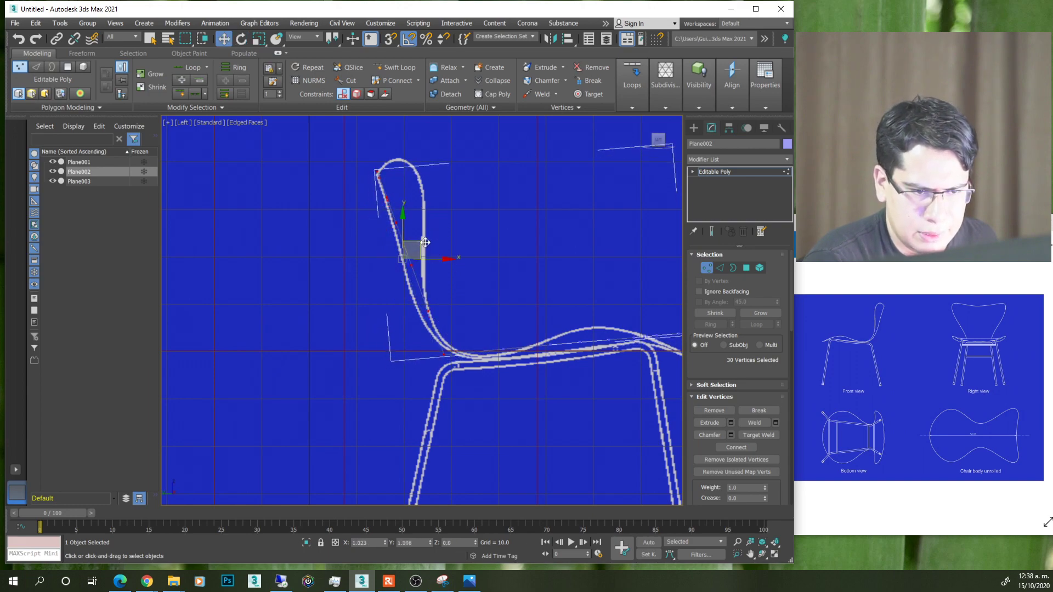
pyautogui.moveTo(477, 312)
pyautogui.keyDown('alt'); pyautogui.mouseDown(button='middle')
pyautogui.moveTo(438, 348)
pyautogui.moveTo(464, 334)
pyautogui.moveTo(437, 323)
pyautogui.moveTo(433, 332)
pyautogui.moveTo(484, 345)
pyautogui.mouseUp(button='middle'); pyautogui.keyUp('alt')
pyautogui.scroll(2, 434, 334)
pyautogui.scroll(3, 433, 335)
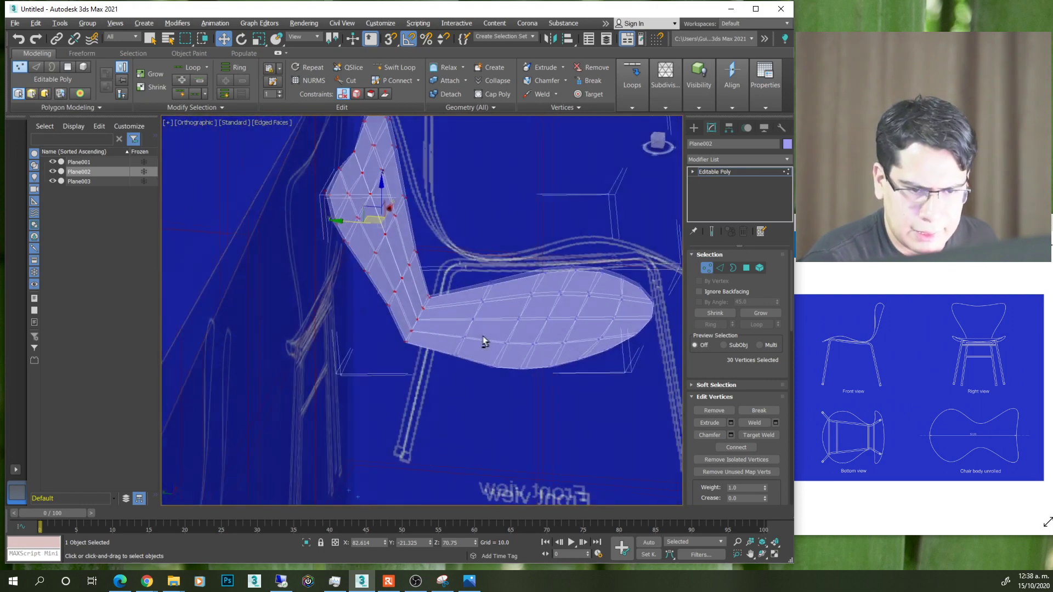
pyautogui.click(658, 147)
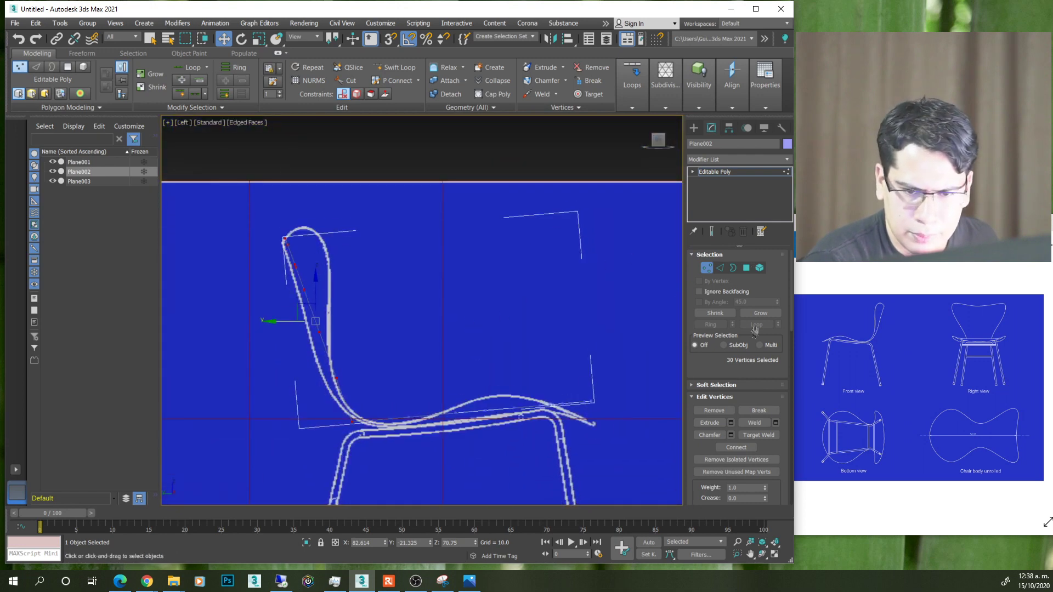
# - Select the three vertices at the seat's front tip and lower them
pyautogui.moveTo(615, 435); pyautogui.dragTo(570, 406)
pyautogui.scroll(2, 597, 417)
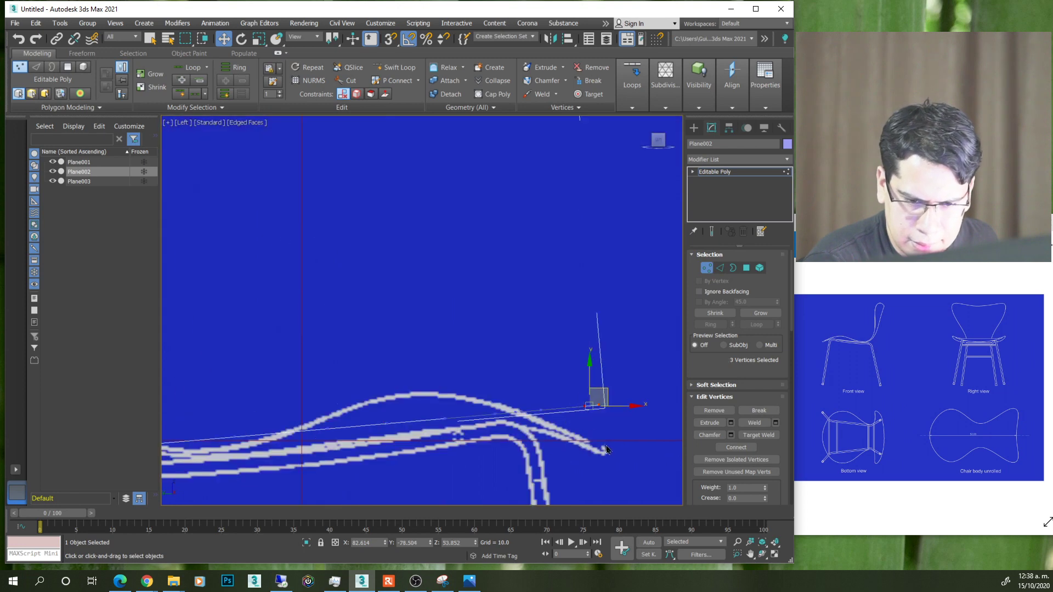
pyautogui.scroll(2, 598, 416)
pyautogui.moveTo(637, 460); pyautogui.dragTo(564, 337)
pyautogui.moveTo(600, 367); pyautogui.dragTo(610, 436)
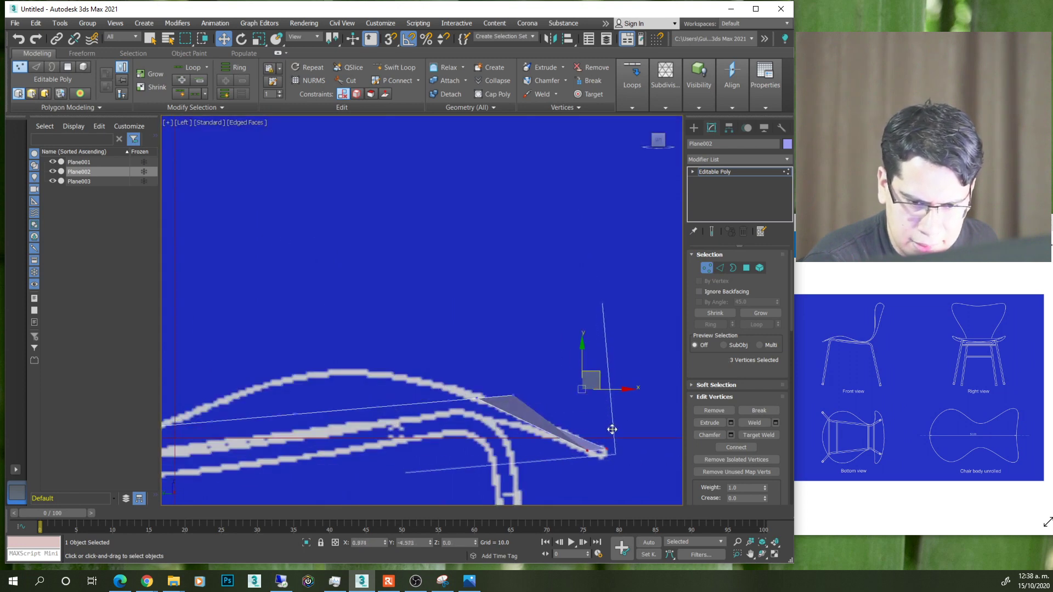
pyautogui.hotkey('ctrl', 'z')
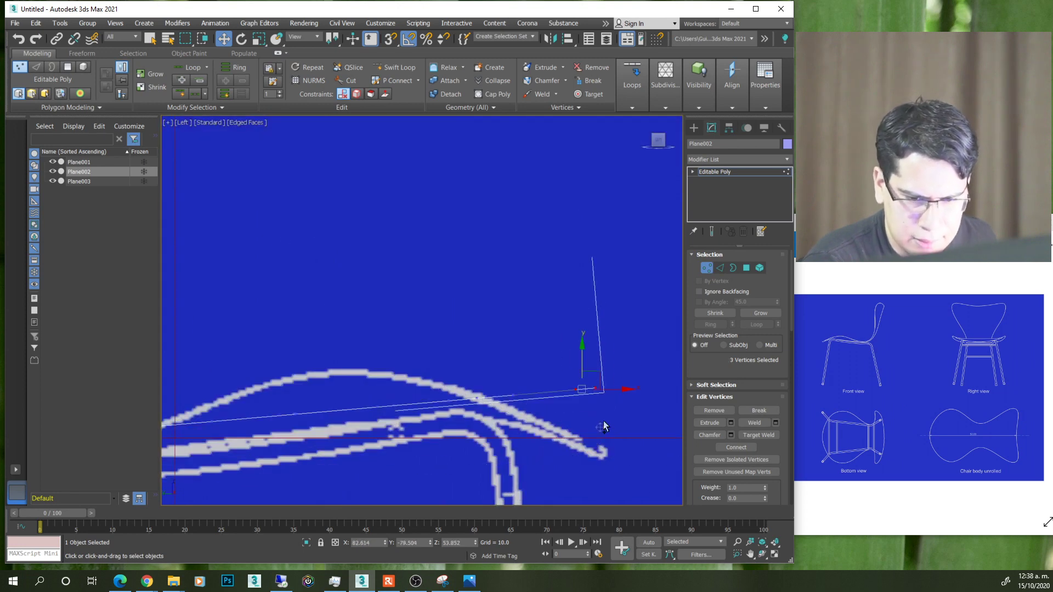
pyautogui.moveTo(599, 375); pyautogui.dragTo(603, 442)
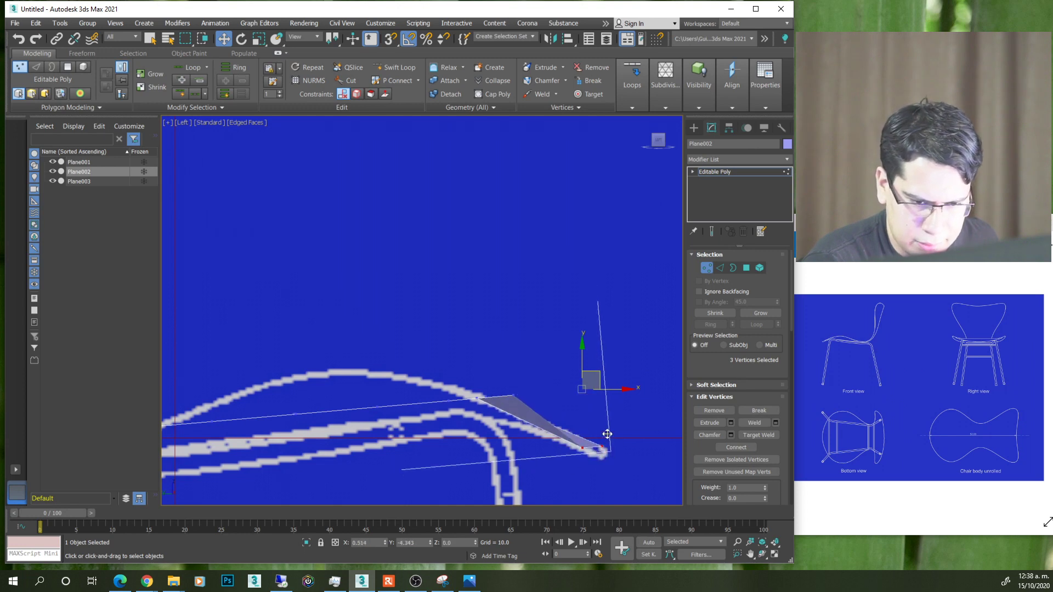
# - Select the seat's front-edge vertices and rotate the front lip to follow the curve
pyautogui.moveTo(472, 429); pyautogui.dragTo(473, 429)
pyautogui.keyDown('alt'); pyautogui.moveTo(472, 429); pyautogui.dragTo(505, 427, button='middle'); pyautogui.keyUp('alt')
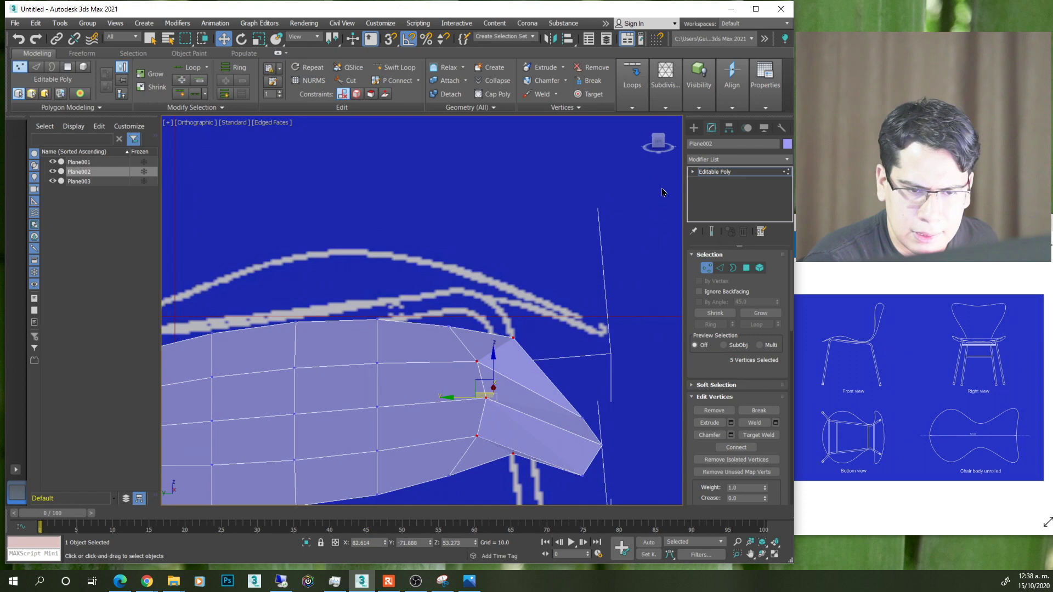
pyautogui.click(660, 148)
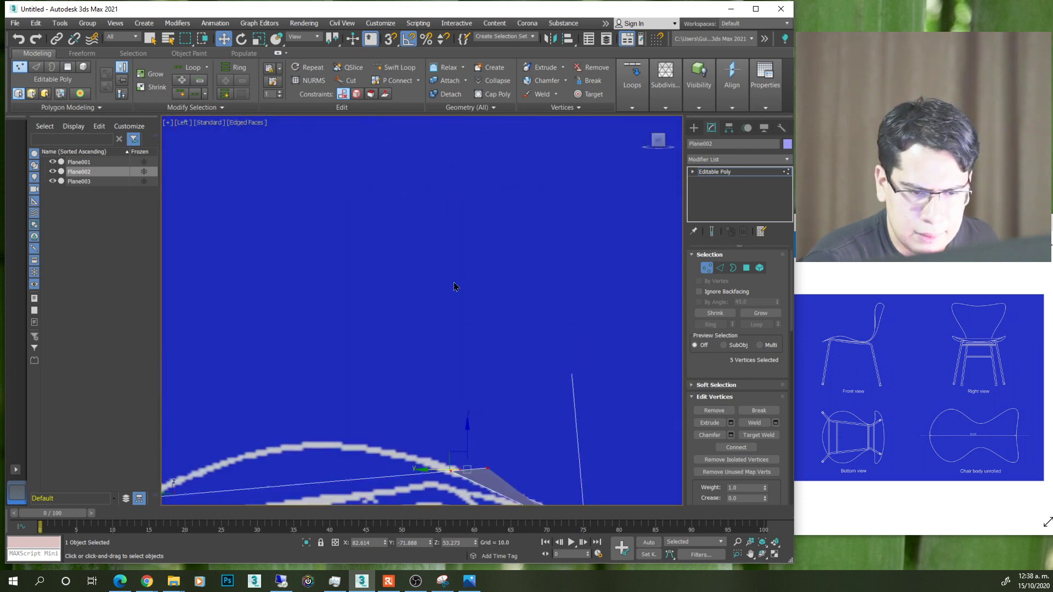
pyautogui.moveTo(486, 377); pyautogui.dragTo(493, 330, button='middle')
pyautogui.press('r')
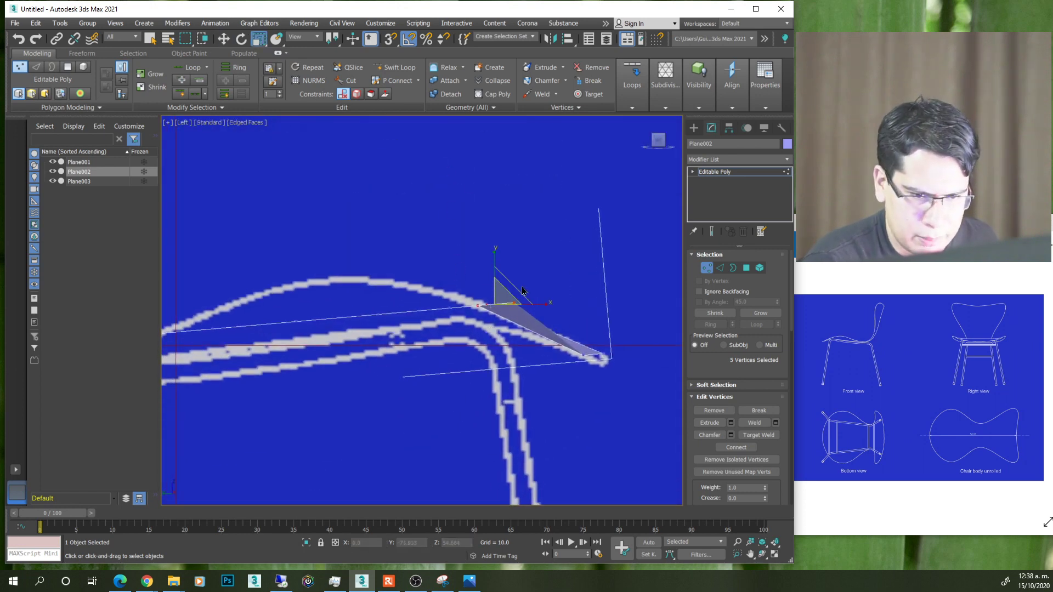
pyautogui.press('e')
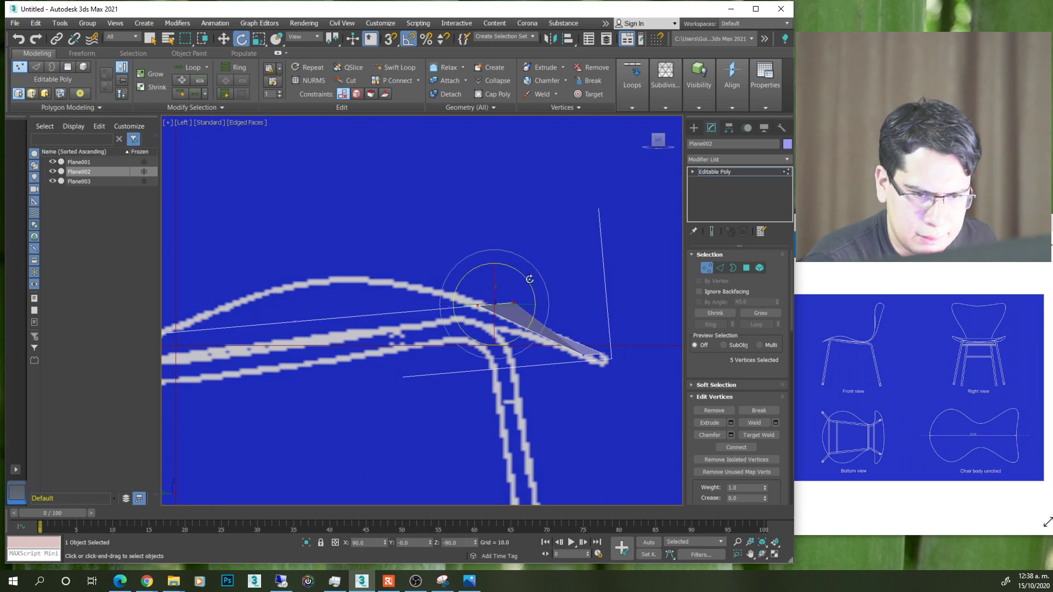
pyautogui.moveTo(537, 286); pyautogui.dragTo(538, 284)
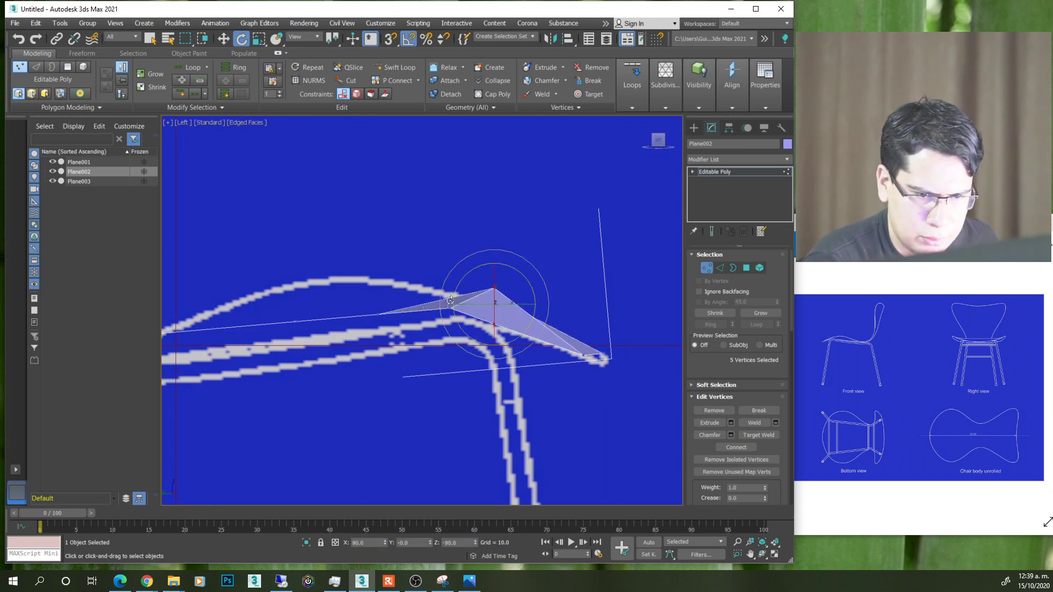
# - Select front-edge vertex rows and move them onto the blueprint's seat curve
pyautogui.click(461, 360)
pyautogui.moveTo(438, 280); pyautogui.dragTo(444, 263)
pyautogui.press('w')
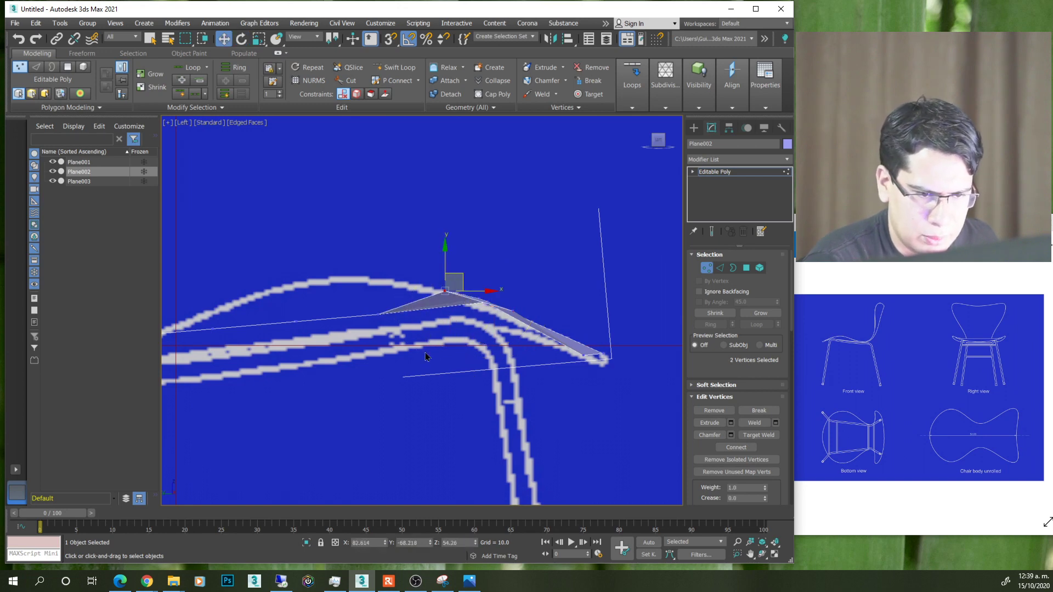
pyautogui.moveTo(376, 296); pyautogui.dragTo(378, 260)
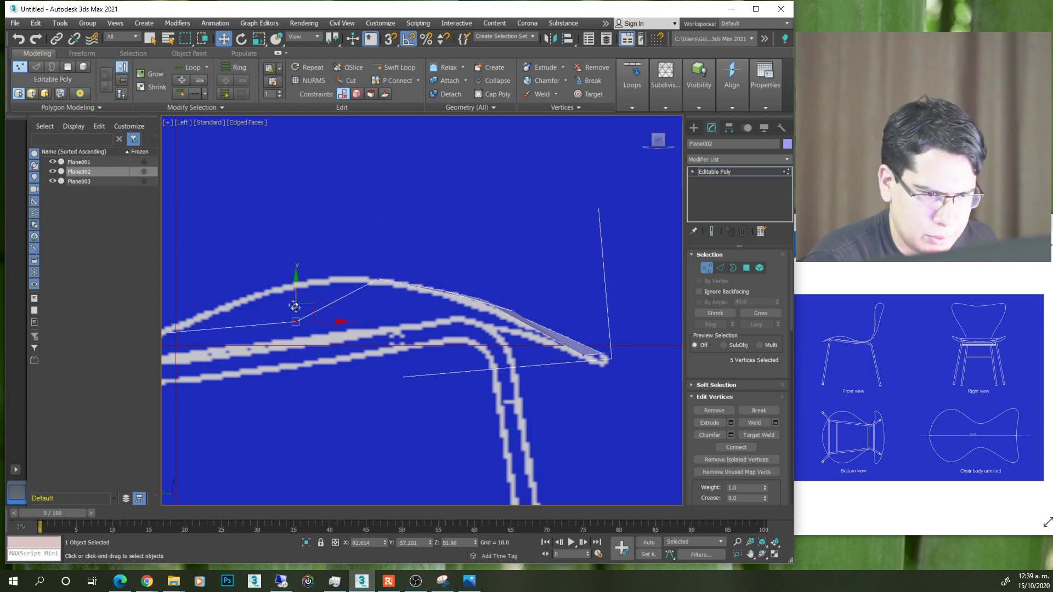
pyautogui.moveTo(297, 300); pyautogui.dragTo(297, 263)
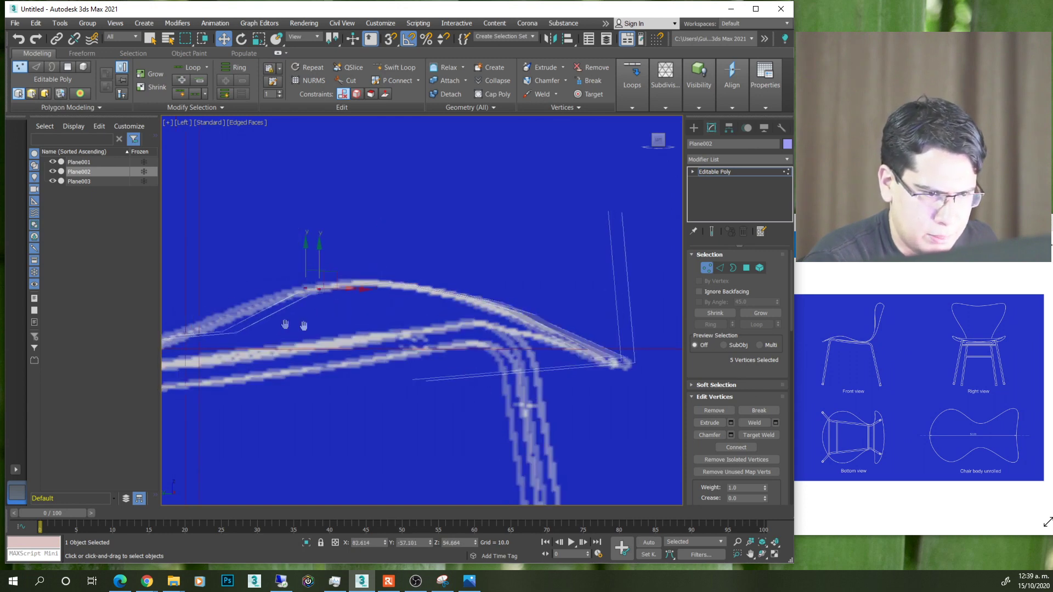
pyautogui.moveTo(242, 351); pyautogui.dragTo(326, 359, button='middle')
pyautogui.moveTo(286, 314); pyautogui.dragTo(386, 305, button='middle')
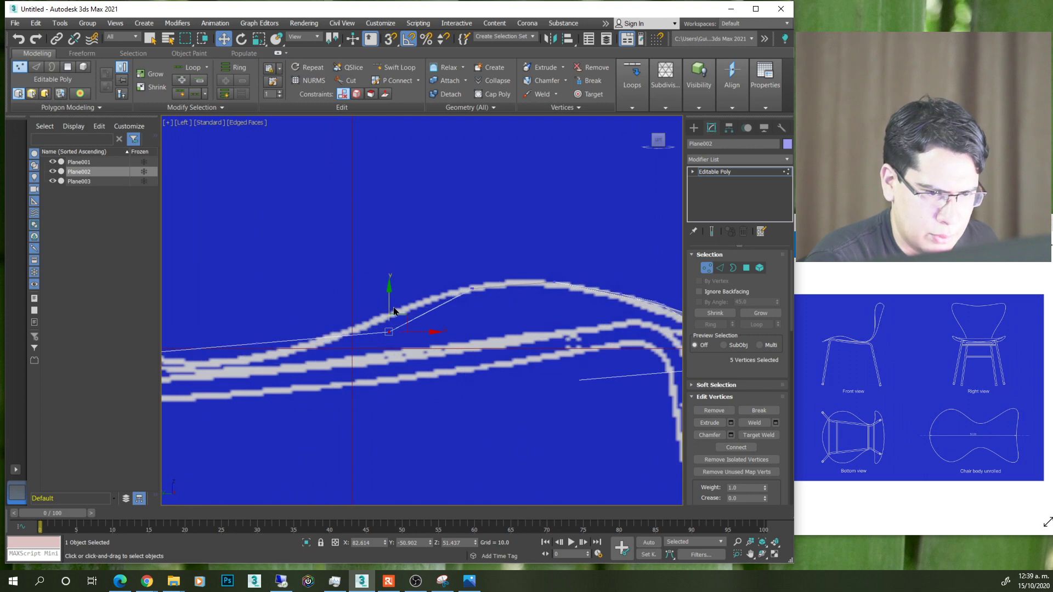
pyautogui.moveTo(389, 304); pyautogui.dragTo(388, 285)
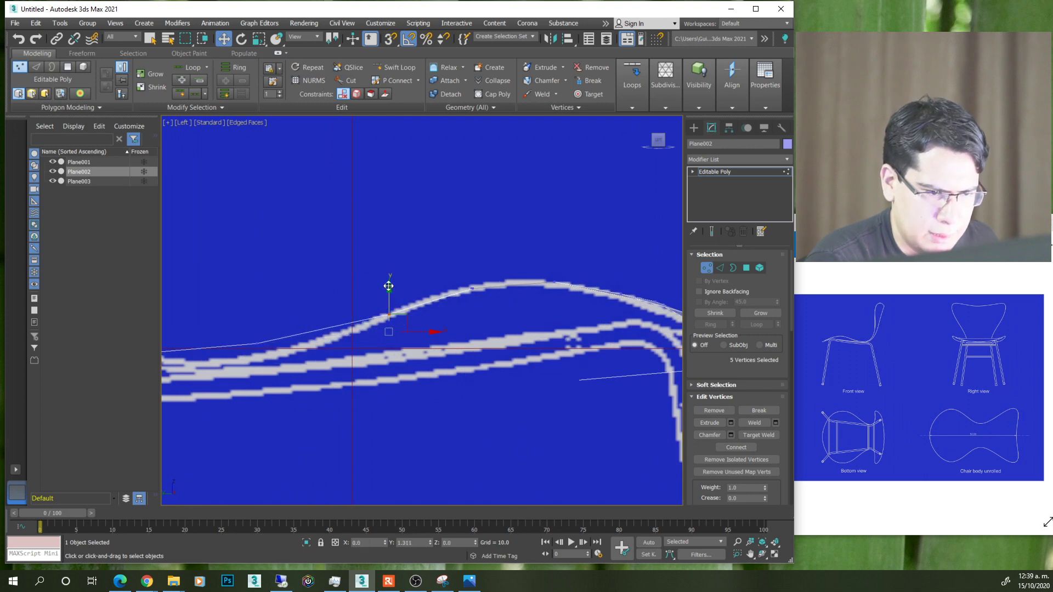
pyautogui.scroll(-2, 389, 286)
pyautogui.moveTo(384, 286); pyautogui.dragTo(346, 286, button='middle')
pyautogui.moveTo(350, 276); pyautogui.dragTo(346, 294)
pyautogui.scroll(3, 350, 307)
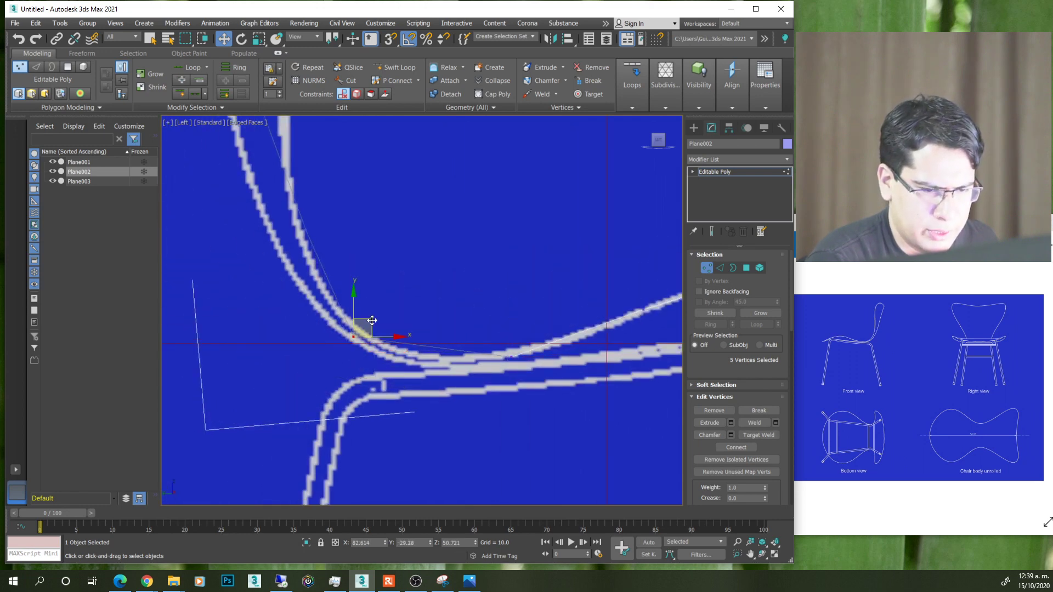
# - Move the lower backrest vertex rows onto the blueprint's backrest loop in the Left view
pyautogui.moveTo(371, 321); pyautogui.dragTo(435, 407, button='middle')
pyautogui.moveTo(373, 363); pyautogui.dragTo(417, 399)
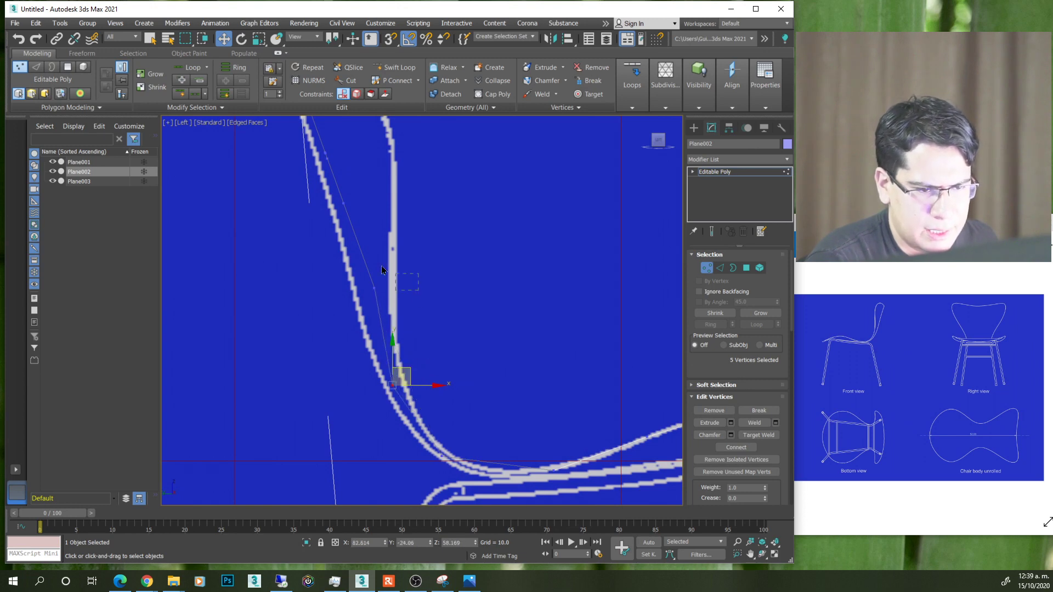
pyautogui.click(374, 288)
pyautogui.moveTo(375, 268); pyautogui.dragTo(398, 350, button='middle')
pyautogui.click(366, 286)
pyautogui.moveTo(385, 274)
pyautogui.mouseDown()
pyautogui.moveTo(366, 238)
pyautogui.moveTo(372, 204)
pyautogui.mouseUp()
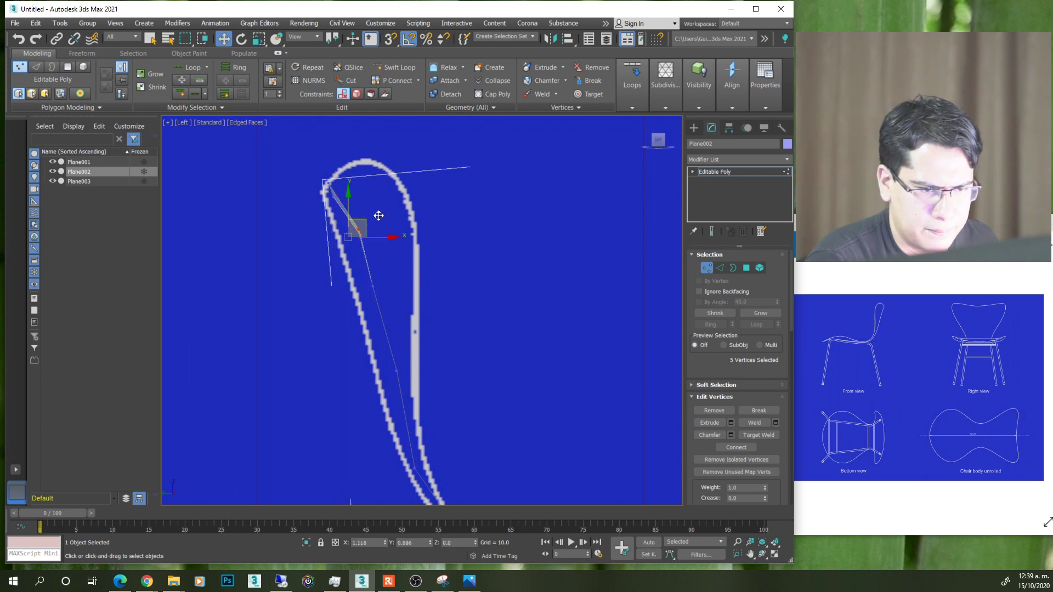
# - Fit the top backrest vertices into the loop's tip, then orbit to a 3D view of the shell
pyautogui.moveTo(304, 218); pyautogui.dragTo(303, 215)
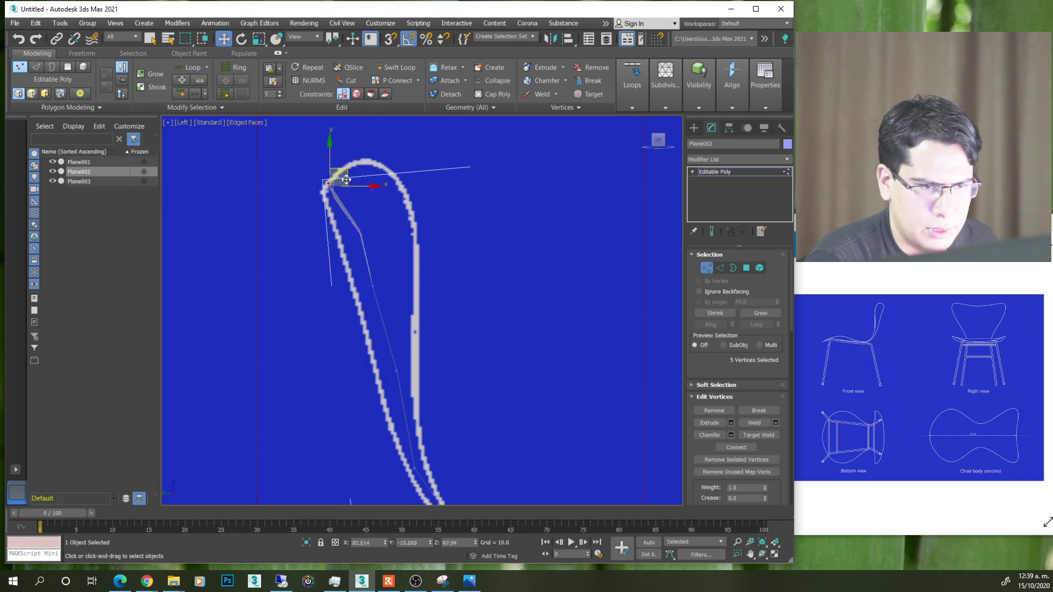
pyautogui.moveTo(351, 176); pyautogui.dragTo(360, 171)
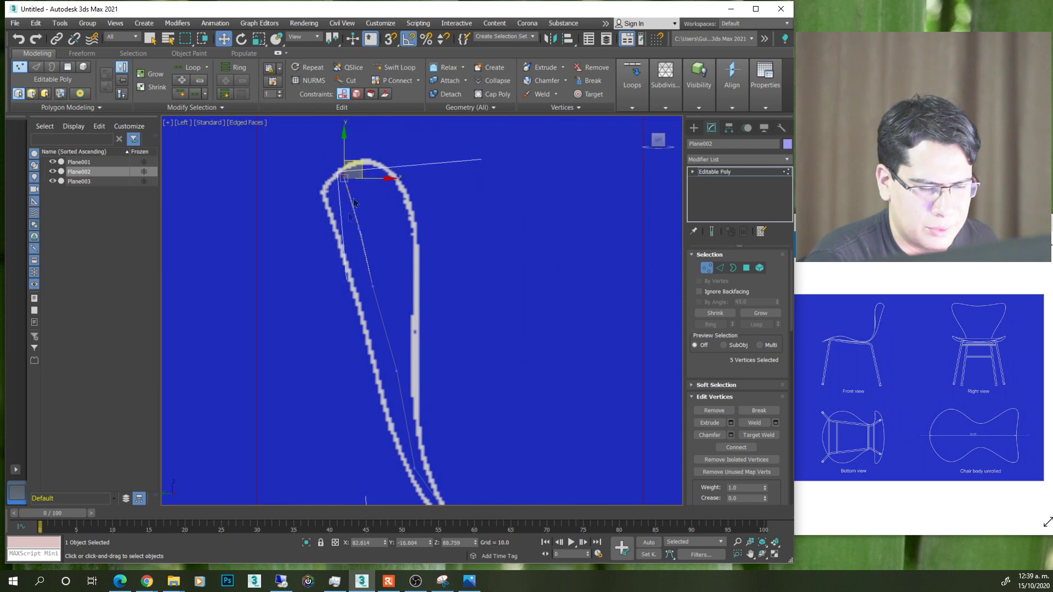
pyautogui.scroll(2, 350, 293)
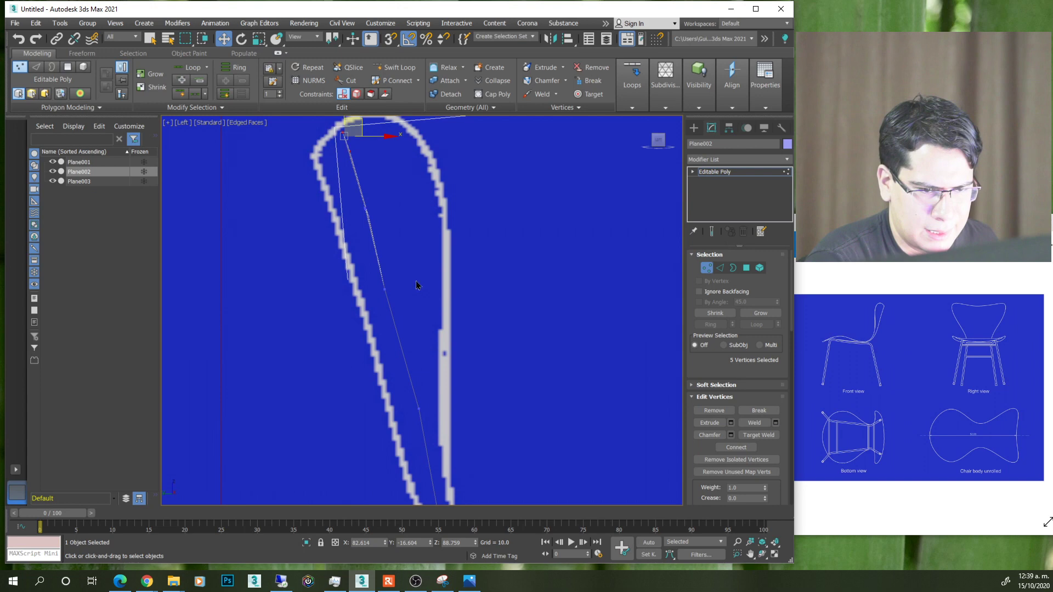
pyautogui.moveTo(345, 190); pyautogui.dragTo(345, 188)
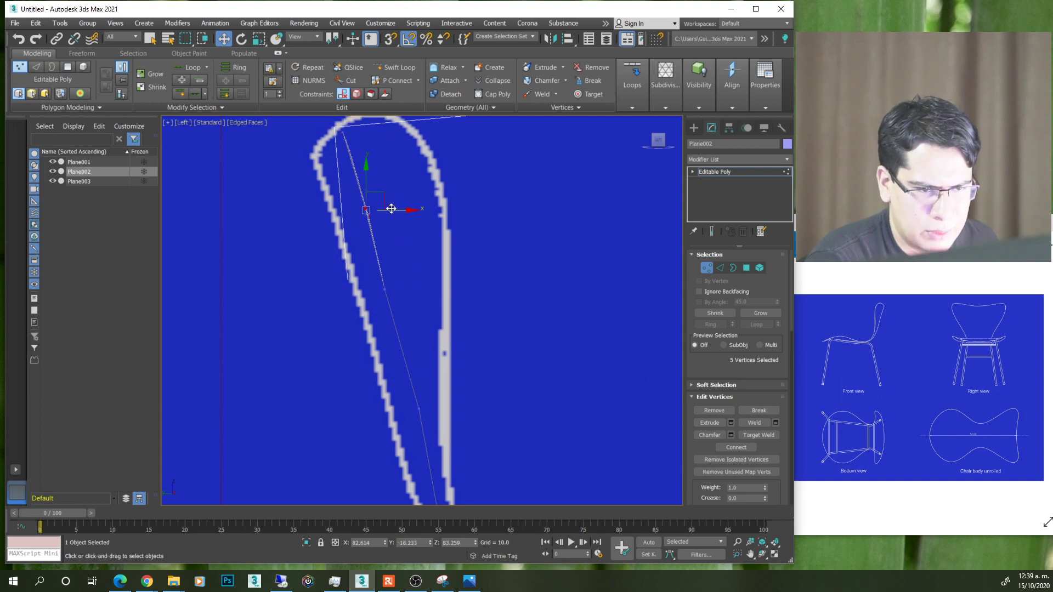
pyautogui.moveTo(382, 294); pyautogui.dragTo(381, 292)
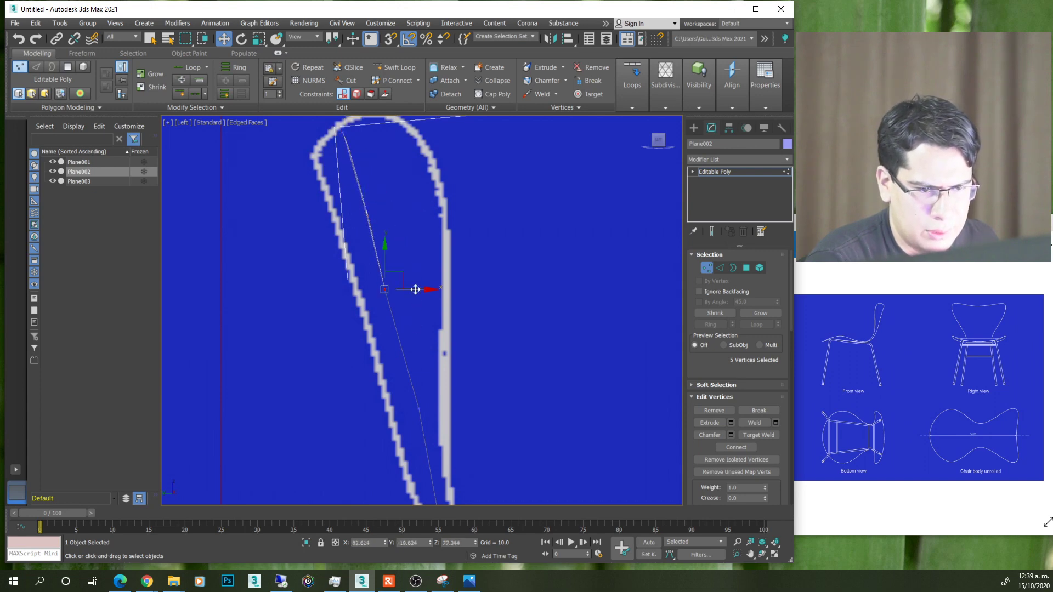
pyautogui.scroll(-10, 417, 287)
pyautogui.moveTo(469, 355)
pyautogui.keyDown('alt'); pyautogui.mouseDown(button='middle')
pyautogui.moveTo(445, 361)
pyautogui.moveTo(455, 307)
pyautogui.mouseUp(button='middle'); pyautogui.keyUp('alt')
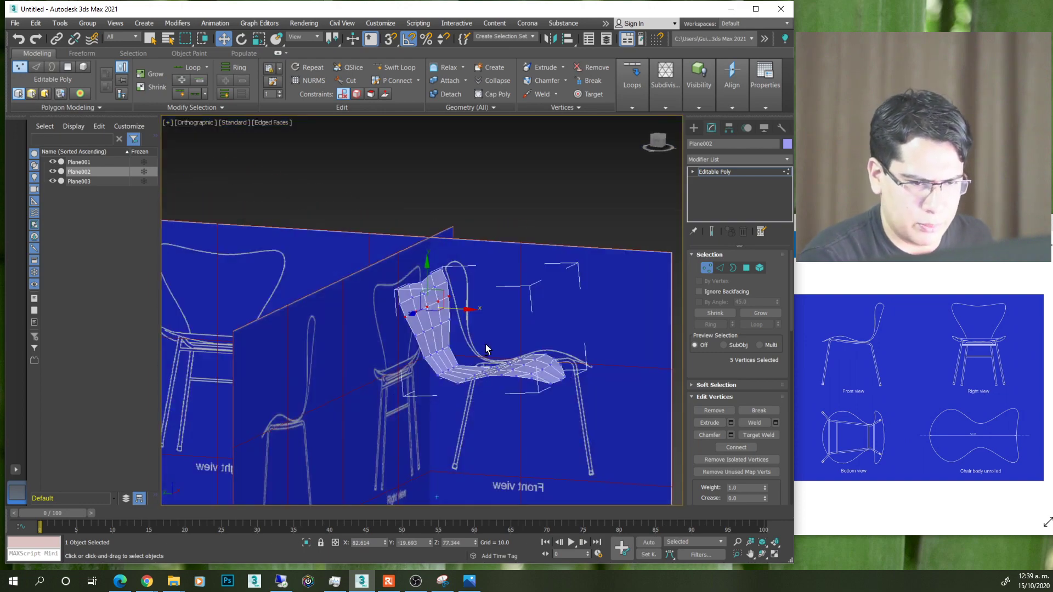
# - Select the backrest's right-edge vertices and its top vertex together
pyautogui.scroll(5, 455, 247)
pyautogui.scroll(3, 471, 171)
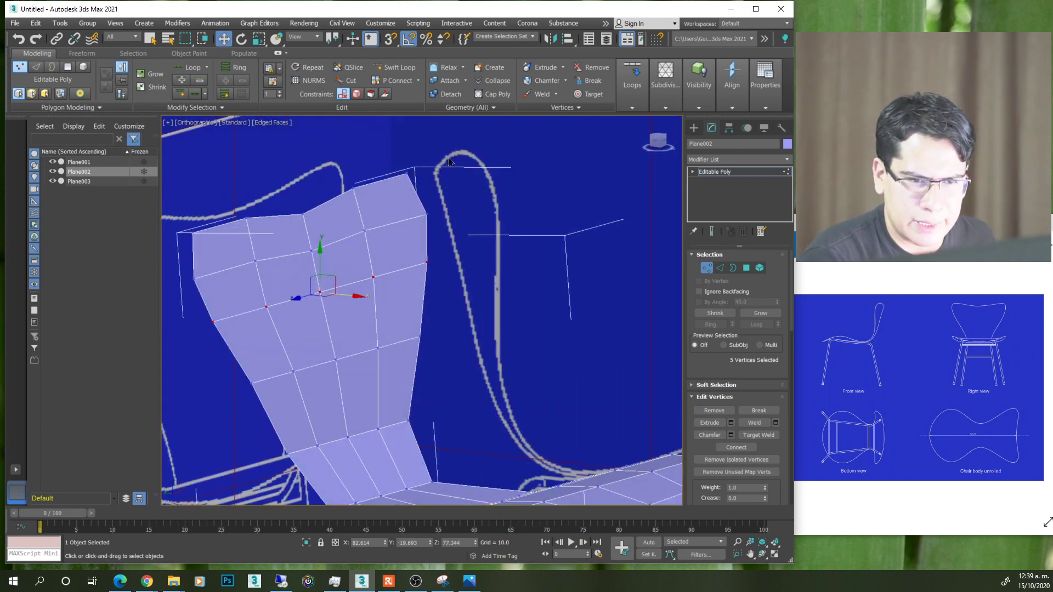
pyautogui.scroll(-4, 448, 162)
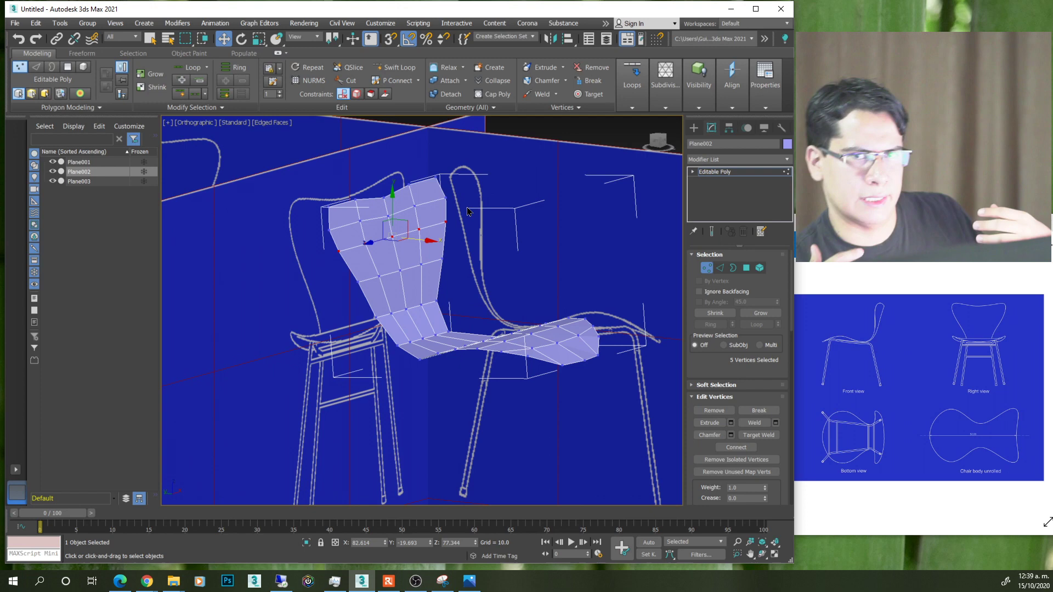
pyautogui.scroll(2, 468, 212)
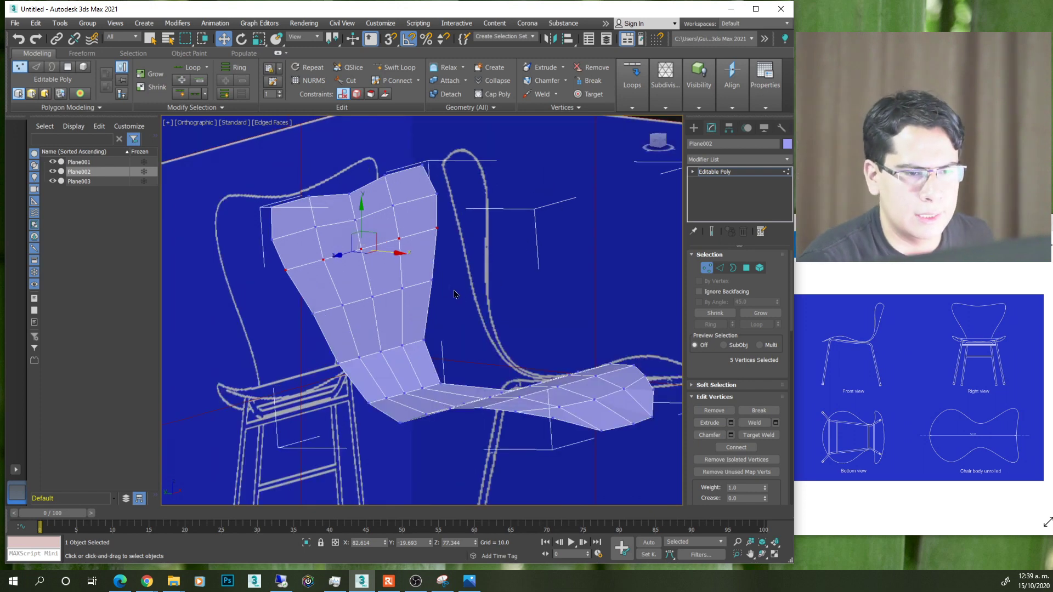
pyautogui.click(432, 279)
pyautogui.keyDown('ctrl'); pyautogui.click(430, 231); pyautogui.keyUp('ctrl')
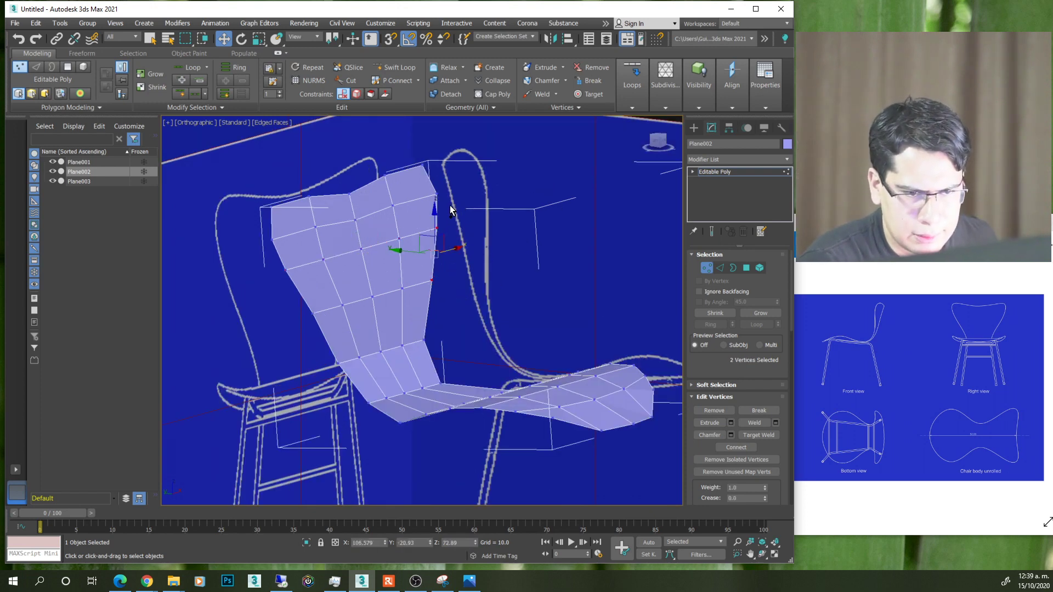
pyautogui.keyDown('ctrl'); pyautogui.click(433, 196); pyautogui.keyUp('ctrl')
pyautogui.moveTo(434, 197)
pyautogui.keyDown('alt'); pyautogui.mouseDown(button='middle')
pyautogui.moveTo(453, 235)
pyautogui.moveTo(434, 235)
pyautogui.mouseUp(button='middle'); pyautogui.keyUp('alt')
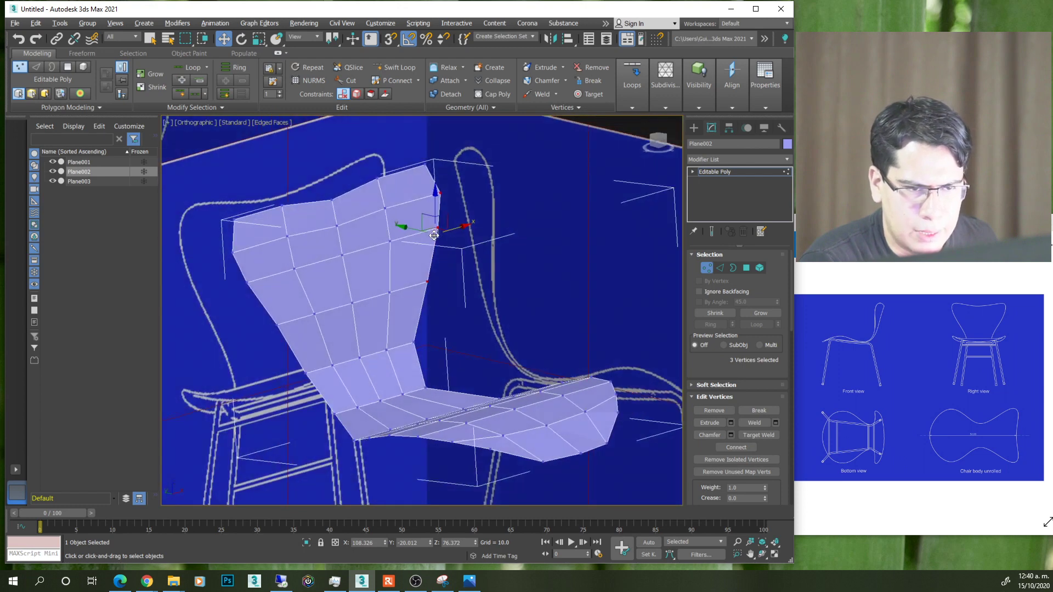
pyautogui.keyDown('ctrl'); pyautogui.click(424, 161); pyautogui.keyUp('ctrl')
# - Add the left-edge backrest vertices, top-left corner and right seat corner to the selection
pyautogui.moveTo(441, 301)
pyautogui.keyDown('alt'); pyautogui.mouseDown(button='middle')
pyautogui.moveTo(358, 359)
pyautogui.moveTo(225, 296)
pyautogui.moveTo(266, 276)
pyautogui.moveTo(263, 265)
pyautogui.mouseUp(button='middle'); pyautogui.keyUp('alt')
pyautogui.keyDown('ctrl'); pyautogui.click(250, 262); pyautogui.keyUp('ctrl')
pyautogui.keyDown('ctrl'); pyautogui.click(236, 230); pyautogui.keyUp('ctrl')
pyautogui.keyDown('ctrl'); pyautogui.click(242, 198); pyautogui.keyUp('ctrl')
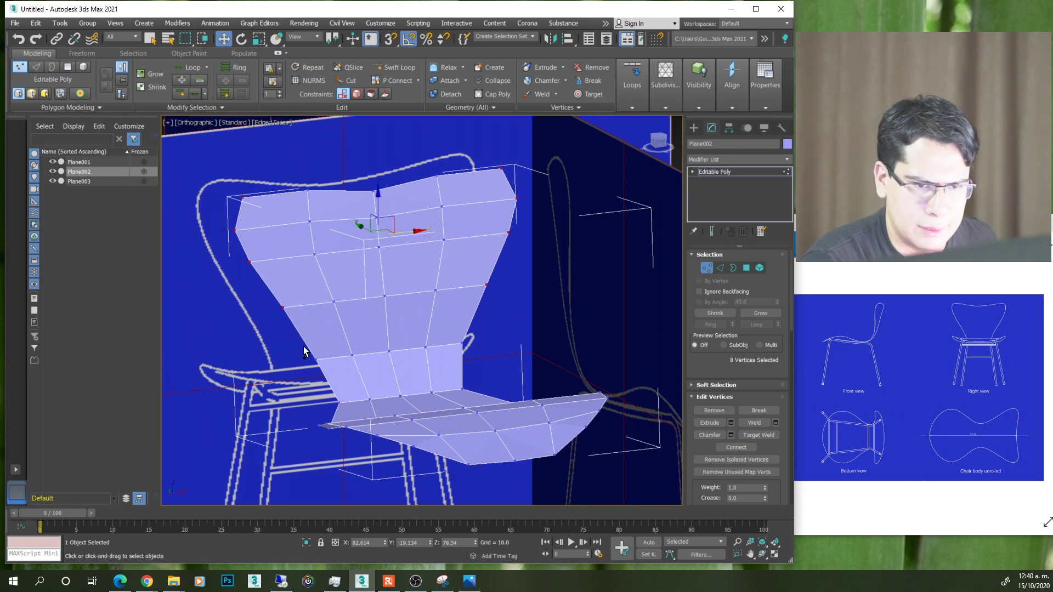
pyautogui.keyDown('ctrl'); pyautogui.click(317, 359); pyautogui.keyUp('ctrl')
pyautogui.keyDown('ctrl'); pyautogui.click(462, 343); pyautogui.keyUp('ctrl')
# - Orbit around the chair to check the selection and expand the Soft Selection settings
pyautogui.keyDown('alt'); pyautogui.moveTo(462, 343); pyautogui.dragTo(340, 245, button='middle'); pyautogui.keyUp('alt')
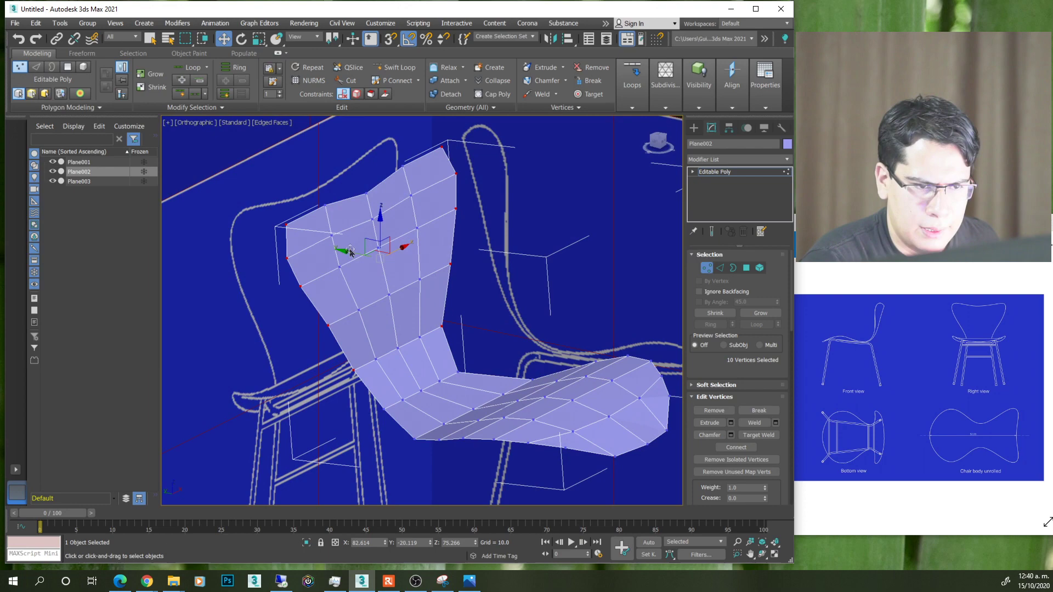
pyautogui.moveTo(351, 253)
pyautogui.keyDown('alt'); pyautogui.mouseDown(button='middle')
pyautogui.moveTo(399, 322)
pyautogui.moveTo(388, 348)
pyautogui.moveTo(369, 282)
pyautogui.moveTo(382, 281)
pyautogui.mouseUp(button='middle'); pyautogui.keyUp('alt')
pyautogui.scroll(1, 382, 281)
pyautogui.scroll(2, 388, 235)
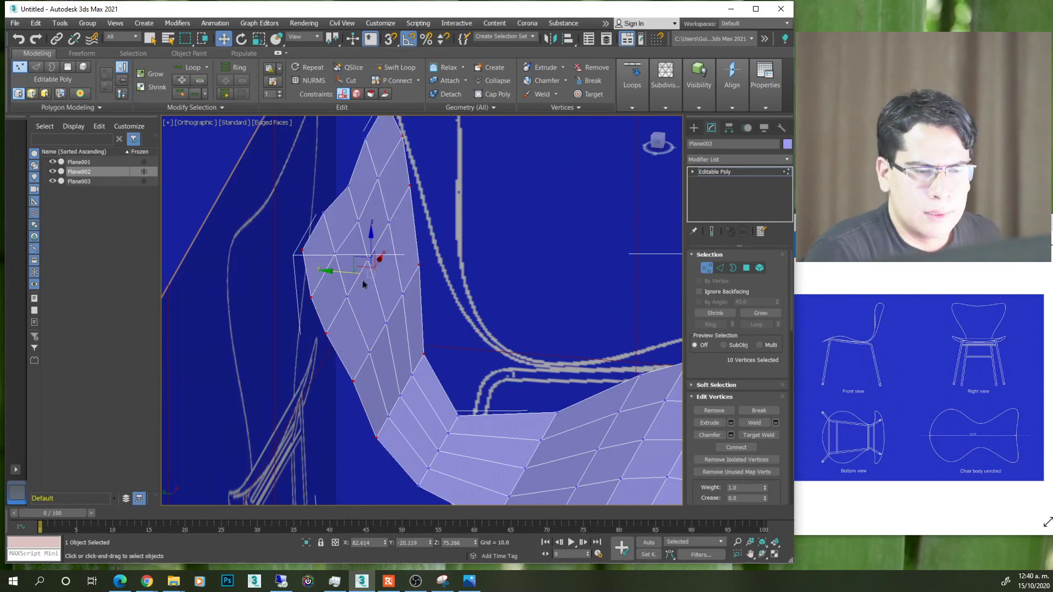
pyautogui.scroll(2, 360, 244)
pyautogui.scroll(2, 385, 225)
pyautogui.scroll(1, 393, 186)
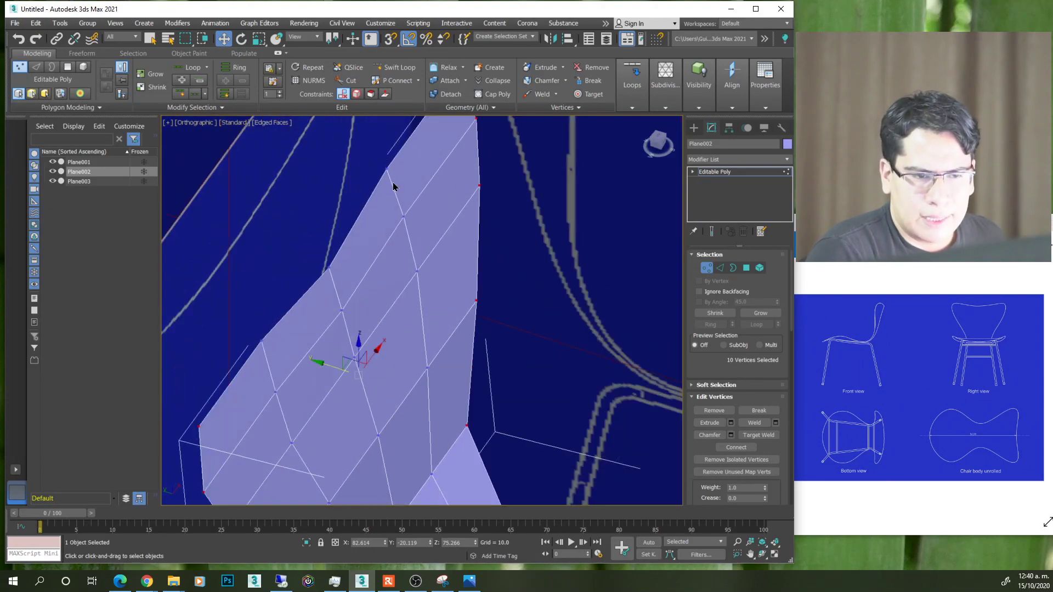
pyautogui.scroll(-2, 418, 312)
pyautogui.keyDown('alt'); pyautogui.moveTo(405, 246); pyautogui.dragTo(383, 274, button='middle'); pyautogui.keyUp('alt')
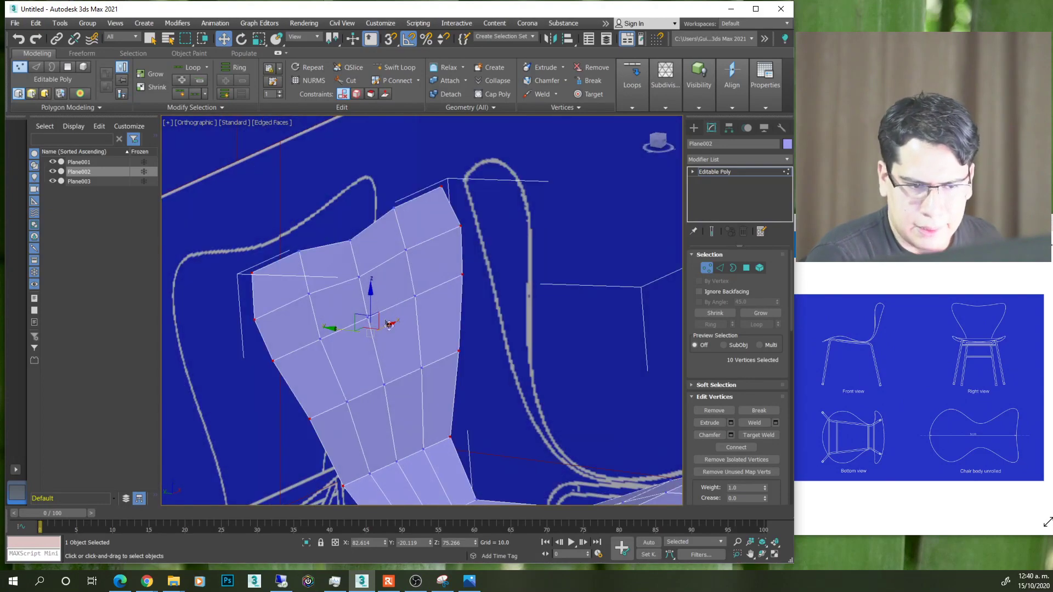
pyautogui.click(707, 384)
# - Nudge the backrest edge vertices along Y with Soft Selection, then without it, ending in Left view
pyautogui.click(718, 267)
pyautogui.moveTo(285, 264)
pyautogui.keyDown('alt'); pyautogui.mouseDown(button='middle')
pyautogui.moveTo(237, 299)
pyautogui.moveTo(393, 363)
pyautogui.mouseUp(button='middle'); pyautogui.keyUp('alt')
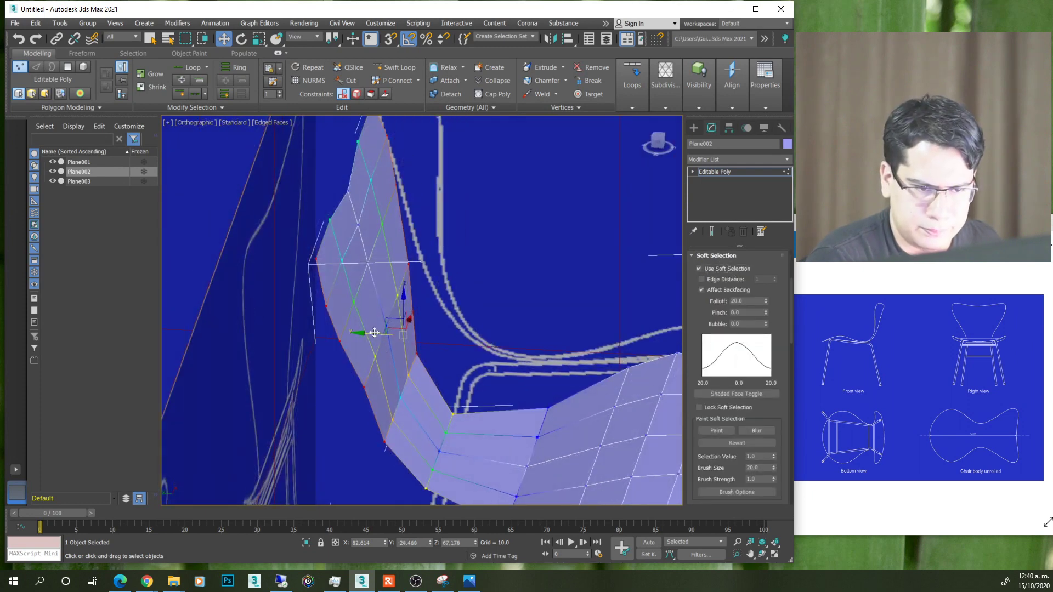
pyautogui.moveTo(384, 333); pyautogui.dragTo(392, 334)
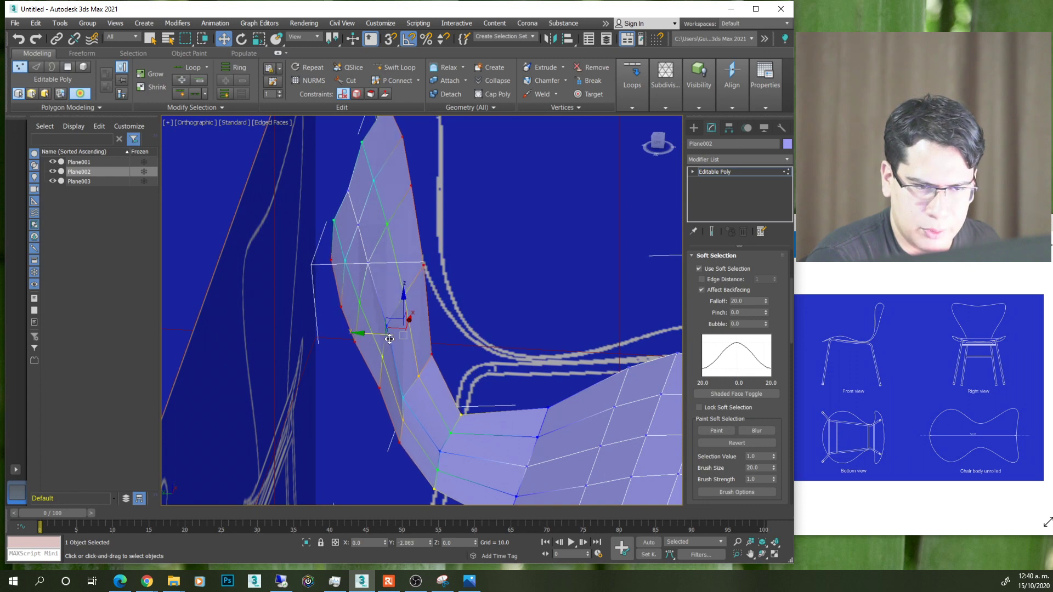
pyautogui.click(711, 271)
pyautogui.moveTo(347, 276); pyautogui.dragTo(352, 278)
pyautogui.moveTo(353, 277)
pyautogui.keyDown('alt'); pyautogui.mouseDown(button='middle')
pyautogui.moveTo(386, 287)
pyautogui.moveTo(361, 277)
pyautogui.mouseUp(button='middle'); pyautogui.keyUp('alt')
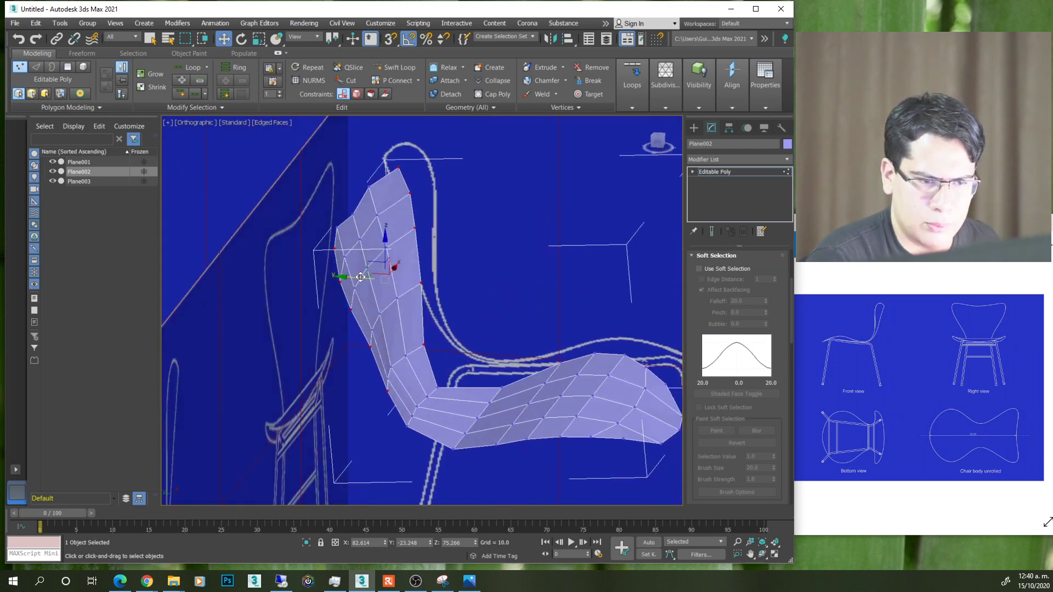
pyautogui.click(658, 148)
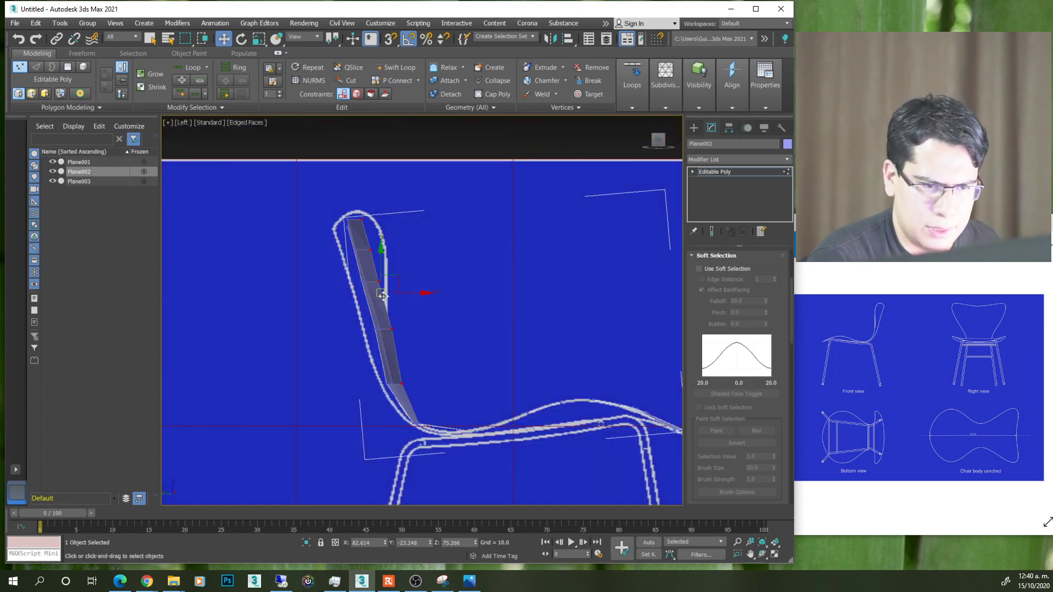
# - Move Plane002's top and lower backrest vertices onto the blueprint's curved chair-back outline
pyautogui.moveTo(413, 293); pyautogui.dragTo(420, 293)
pyautogui.click(359, 226)
pyautogui.scroll(2, 383, 227)
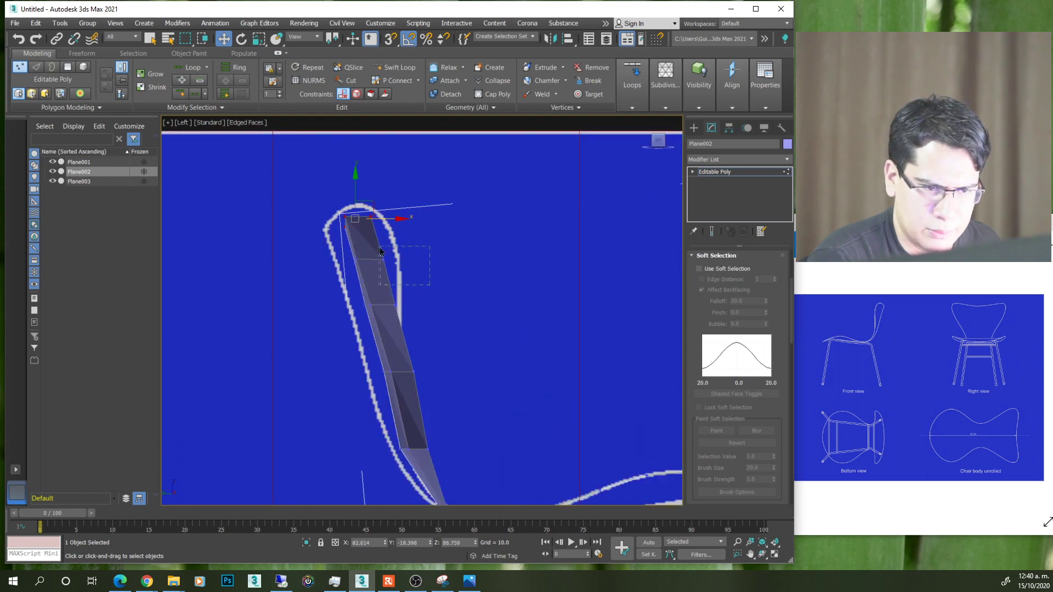
pyautogui.moveTo(401, 258); pyautogui.dragTo(411, 259)
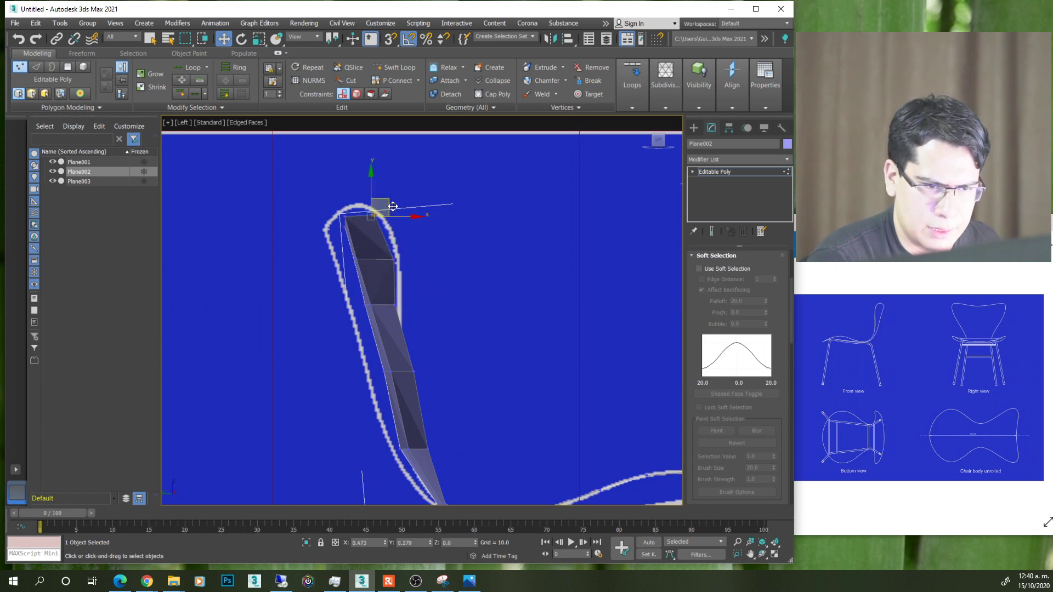
pyautogui.moveTo(389, 297)
pyautogui.mouseDown()
pyautogui.moveTo(411, 326)
pyautogui.moveTo(429, 307)
pyautogui.mouseUp()
pyautogui.moveTo(433, 395); pyautogui.dragTo(442, 364, button='middle')
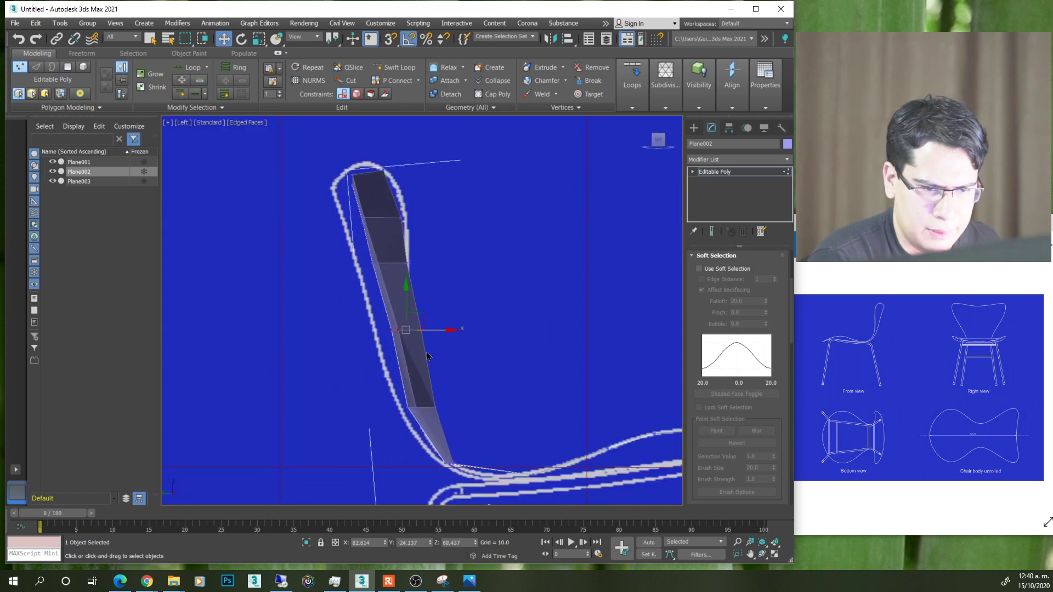
pyautogui.moveTo(437, 328); pyautogui.dragTo(426, 325)
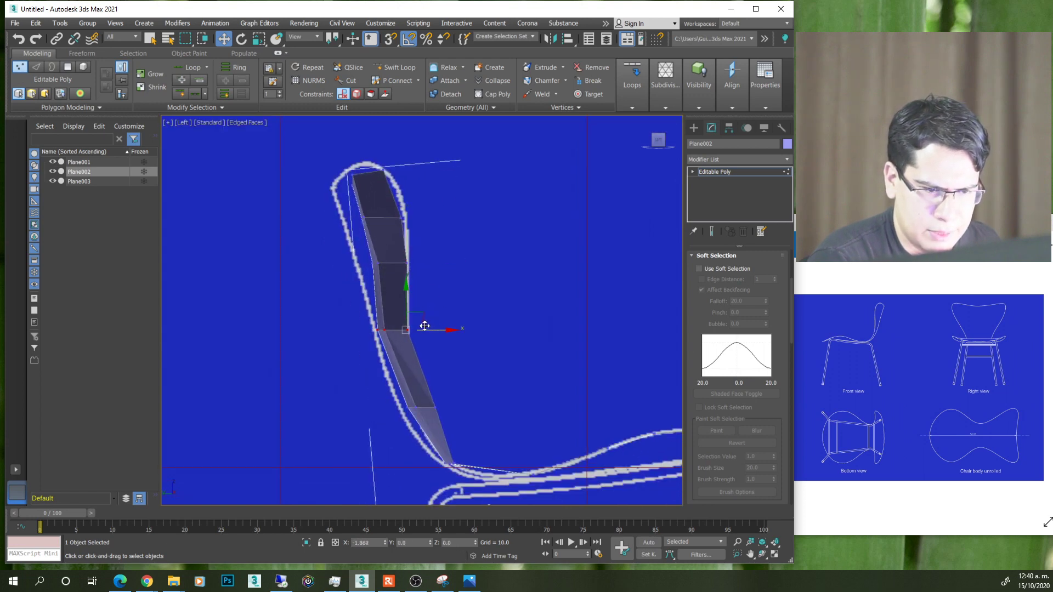
pyautogui.click(389, 263)
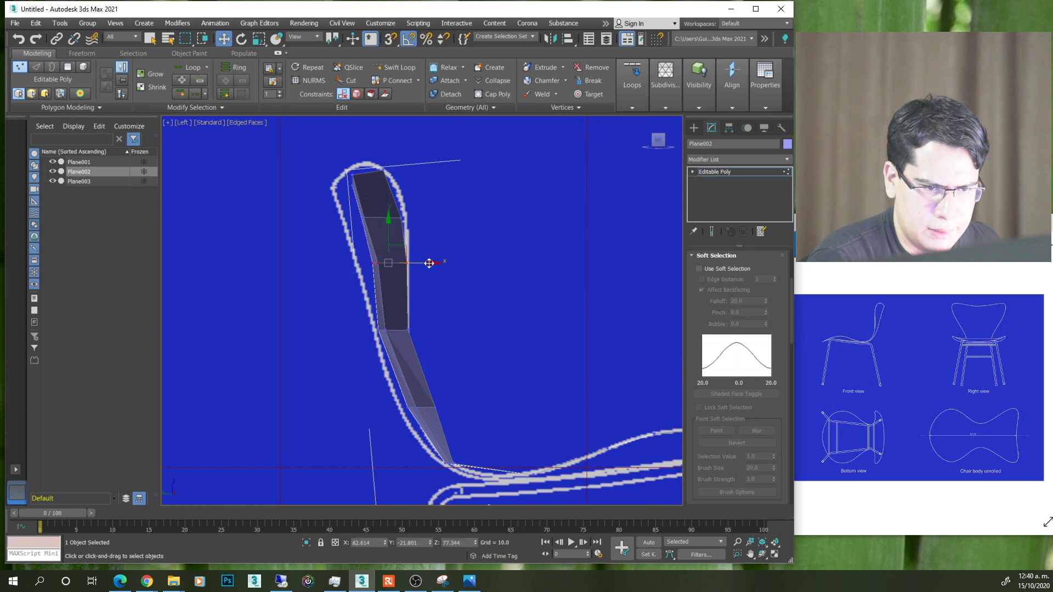
pyautogui.scroll(2, 429, 263)
# - Scale the selected upper vertices and shift them left onto the outline
pyautogui.press('r')
pyautogui.moveTo(409, 262); pyautogui.dragTo(415, 264)
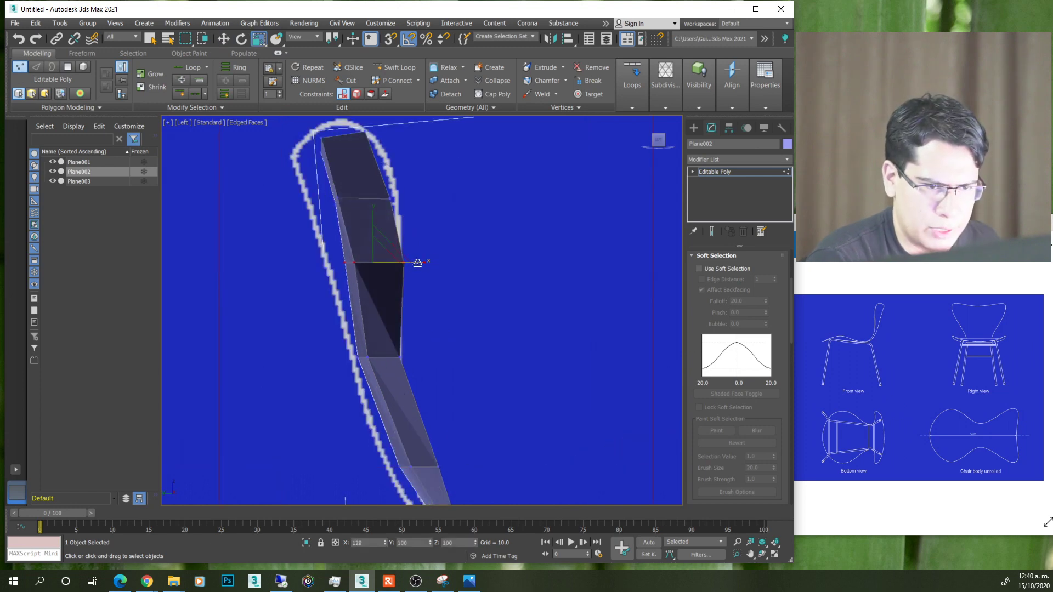
pyautogui.press('w')
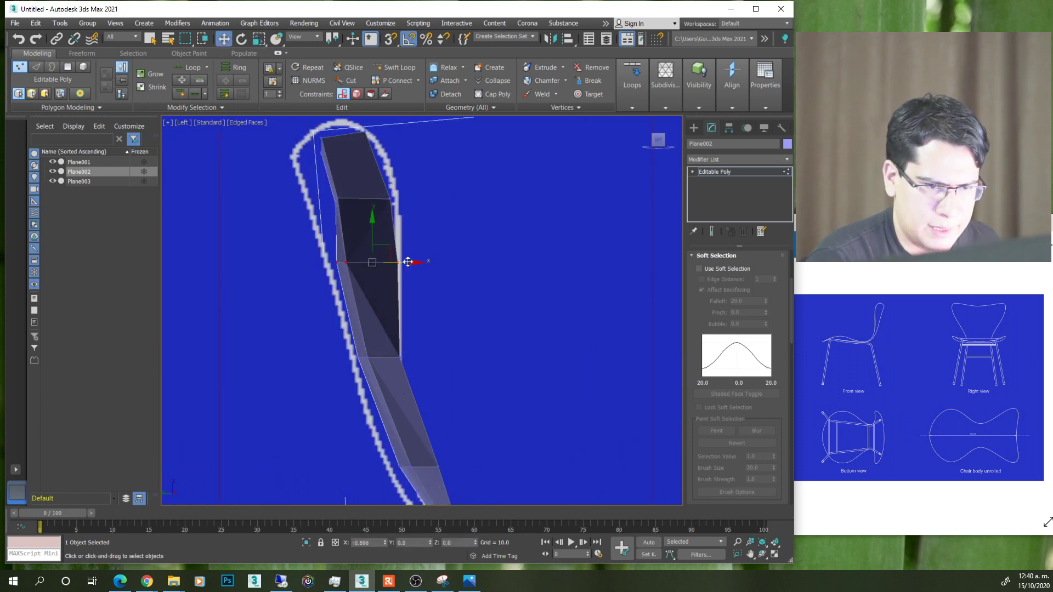
pyautogui.moveTo(409, 262); pyautogui.dragTo(404, 261)
pyautogui.press('r')
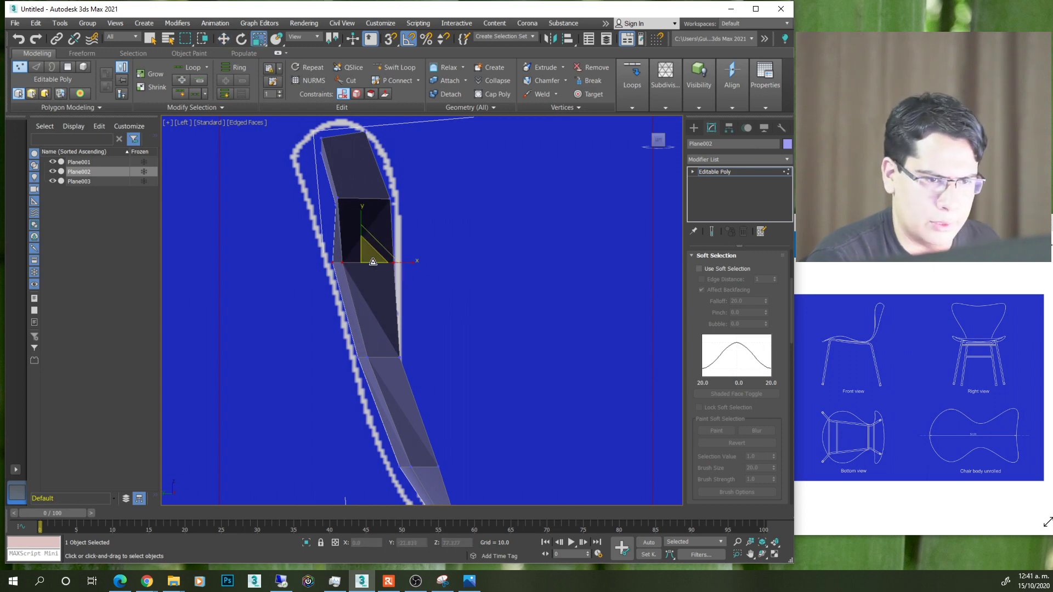
pyautogui.click(410, 261)
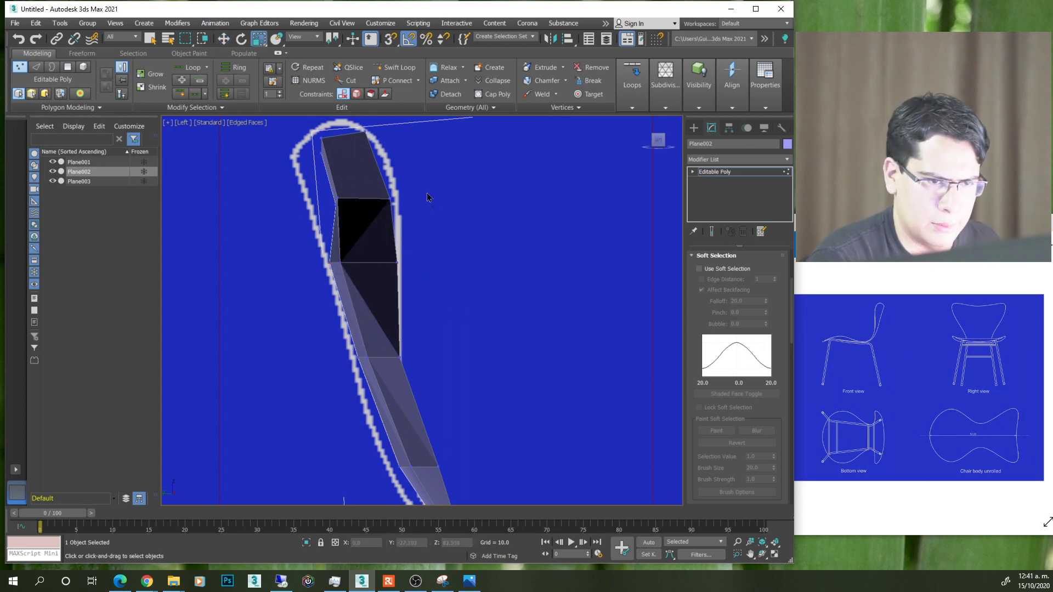
# - Widen the strip's top-edge vertices with scaling and shift them left to fill the outline
pyautogui.moveTo(298, 219); pyautogui.dragTo(400, 189)
pyautogui.moveTo(400, 204); pyautogui.dragTo(407, 241, button='middle')
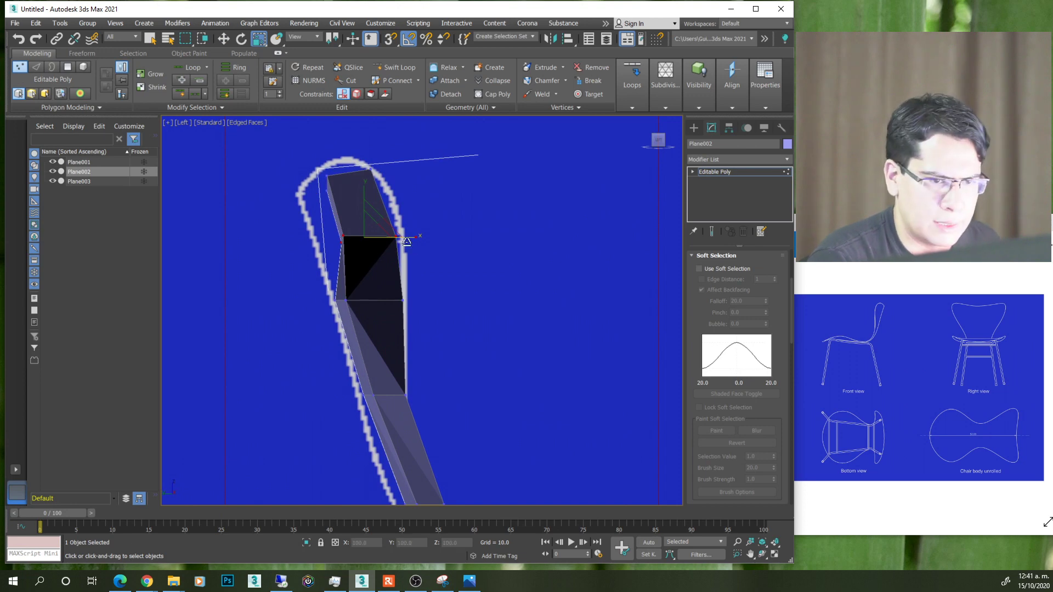
pyautogui.moveTo(410, 238); pyautogui.dragTo(430, 242)
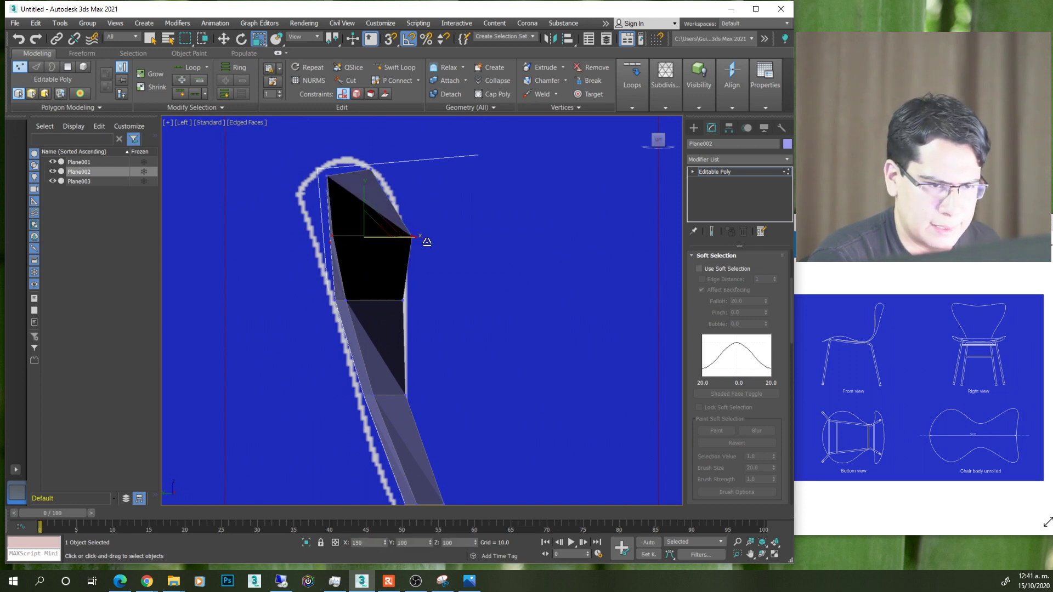
pyautogui.press('w')
pyautogui.moveTo(409, 237); pyautogui.dragTo(397, 237)
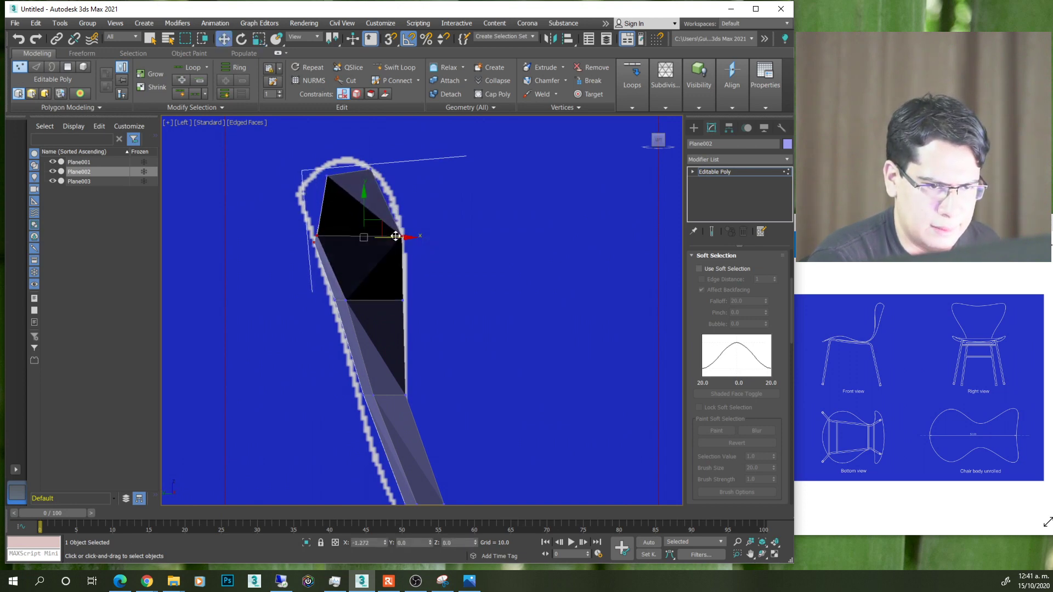
pyautogui.moveTo(298, 205); pyautogui.dragTo(298, 207)
pyautogui.moveTo(381, 173); pyautogui.dragTo(404, 214, button='middle')
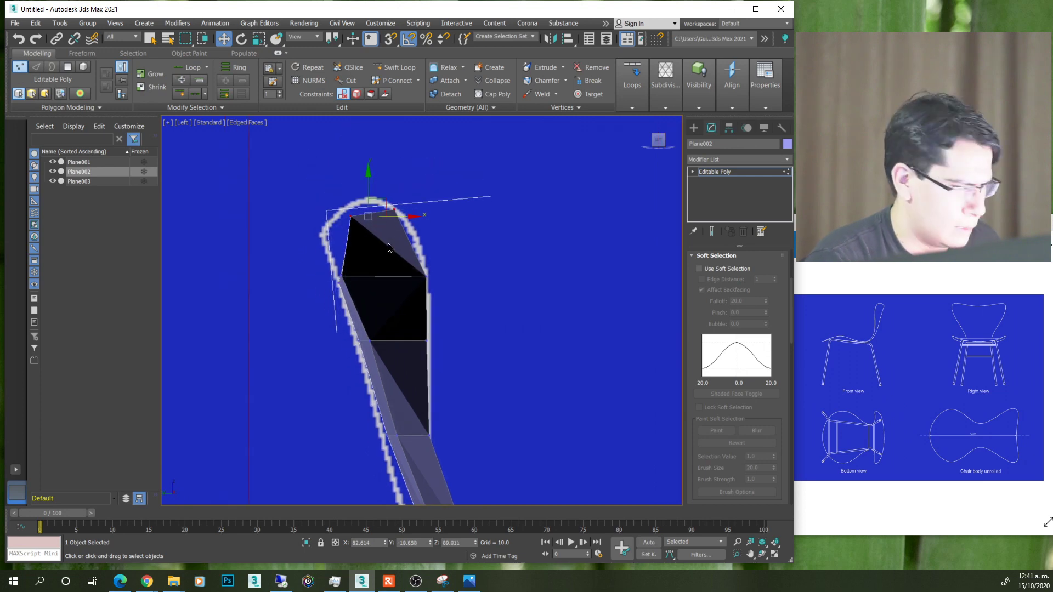
pyautogui.press('r')
pyautogui.moveTo(412, 215); pyautogui.dragTo(427, 215)
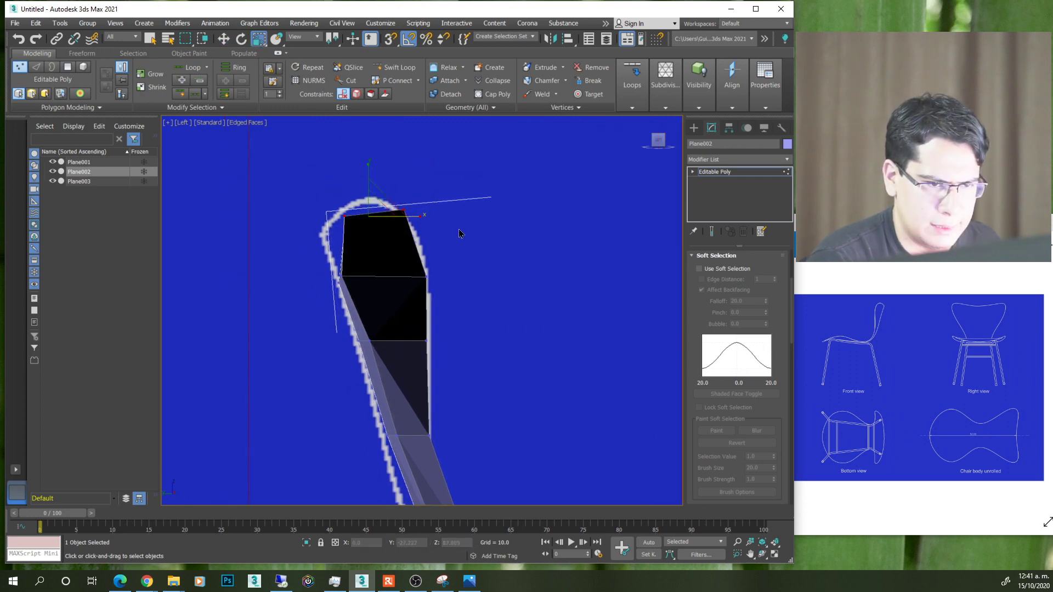
pyautogui.press('w')
pyautogui.moveTo(417, 212); pyautogui.dragTo(420, 214)
# - Shift the lower bend vertices left onto the outline and orbit to inspect the chair-back edge
pyautogui.scroll(-2, 439, 246)
pyautogui.moveTo(454, 282); pyautogui.dragTo(443, 238, button='middle')
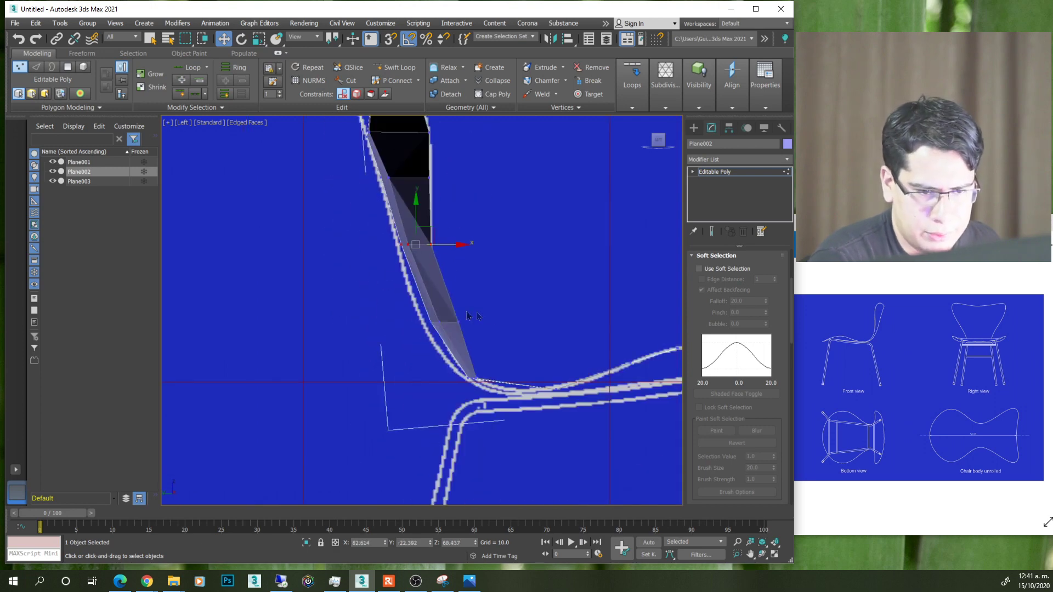
pyautogui.moveTo(476, 320); pyautogui.dragTo(465, 320)
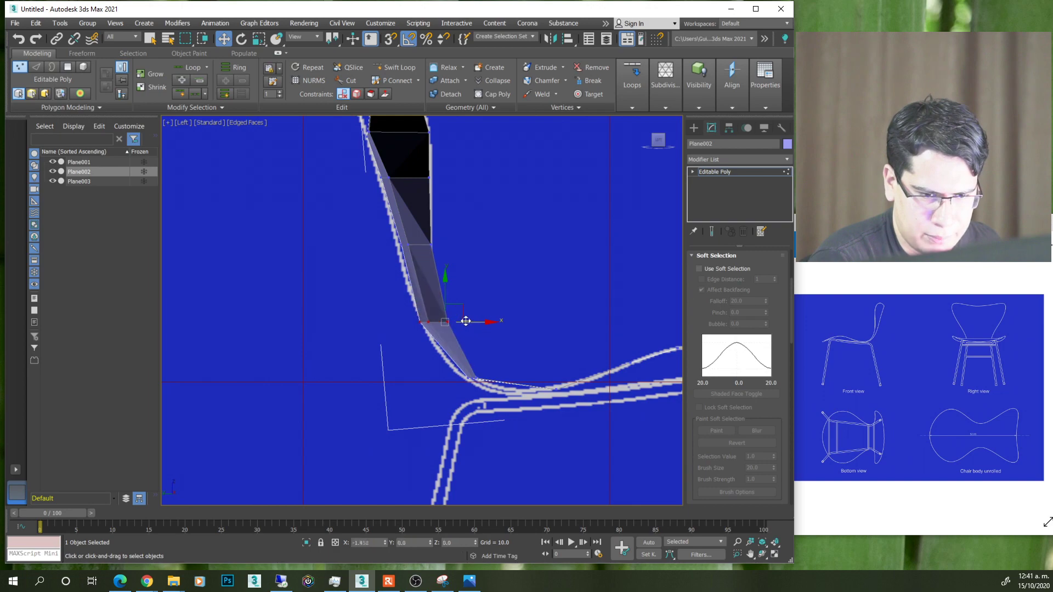
pyautogui.moveTo(604, 378)
pyautogui.mouseDown(button='middle')
pyautogui.moveTo(525, 375)
pyautogui.moveTo(486, 392)
pyautogui.moveTo(496, 429)
pyautogui.moveTo(409, 258)
pyautogui.moveTo(390, 440)
pyautogui.moveTo(398, 391)
pyautogui.moveTo(471, 245)
pyautogui.mouseUp(button='middle')
pyautogui.moveTo(429, 276)
pyautogui.keyDown('alt'); pyautogui.mouseDown(button='middle')
pyautogui.moveTo(446, 285)
pyautogui.moveTo(466, 338)
pyautogui.moveTo(451, 308)
pyautogui.moveTo(475, 242)
pyautogui.mouseUp(button='middle'); pyautogui.keyUp('alt')
pyautogui.scroll(4, 456, 299)
pyautogui.moveTo(469, 196)
pyautogui.keyDown('alt'); pyautogui.mouseDown(button='middle')
pyautogui.moveTo(458, 188)
pyautogui.moveTo(468, 280)
pyautogui.moveTo(469, 232)
pyautogui.moveTo(501, 216)
pyautogui.moveTo(465, 304)
pyautogui.moveTo(459, 285)
pyautogui.moveTo(471, 319)
pyautogui.mouseUp(button='middle'); pyautogui.keyUp('alt')
pyautogui.moveTo(531, 301)
pyautogui.keyDown('alt'); pyautogui.mouseDown(button='middle')
pyautogui.moveTo(379, 227)
pyautogui.moveTo(250, 363)
pyautogui.moveTo(329, 388)
pyautogui.moveTo(384, 329)
pyautogui.mouseUp(button='middle'); pyautogui.keyUp('alt')
pyautogui.scroll(3, 529, 305)
# - Raise the seat's middle vertex row on Z to form a slight ridge
pyautogui.scroll(2, 466, 289)
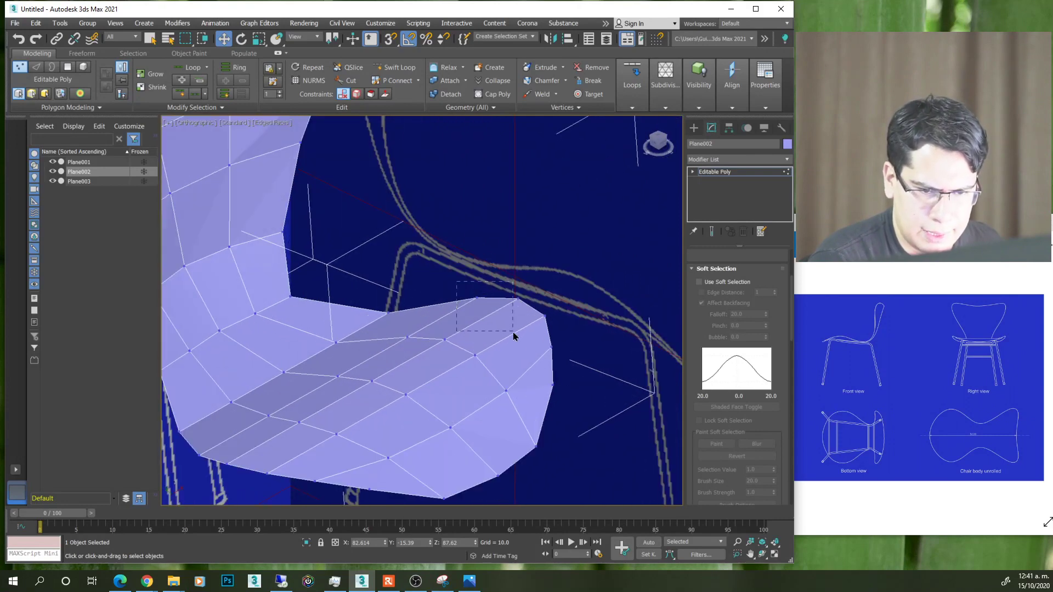
pyautogui.keyDown('alt'); pyautogui.moveTo(576, 402); pyautogui.dragTo(344, 256, button='middle'); pyautogui.keyUp('alt')
pyautogui.moveTo(406, 379); pyautogui.dragTo(408, 379)
pyautogui.moveTo(409, 378)
pyautogui.keyDown('alt'); pyautogui.mouseDown(button='middle')
pyautogui.moveTo(417, 367)
pyautogui.moveTo(336, 380)
pyautogui.moveTo(411, 399)
pyautogui.moveTo(493, 369)
pyautogui.moveTo(501, 323)
pyautogui.mouseUp(button='middle'); pyautogui.keyUp('alt')
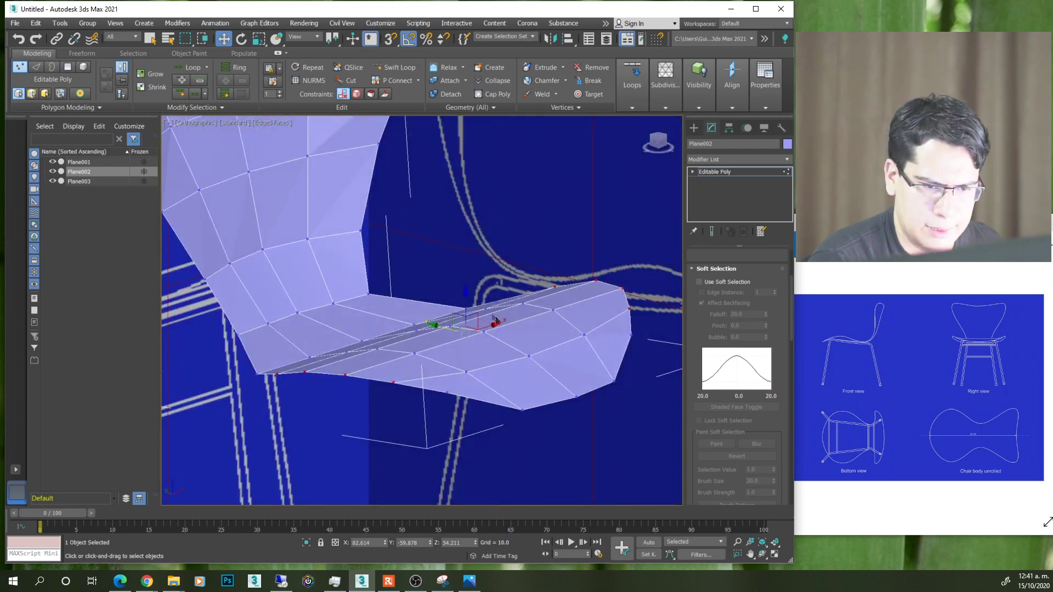
pyautogui.moveTo(465, 302); pyautogui.dragTo(461, 275)
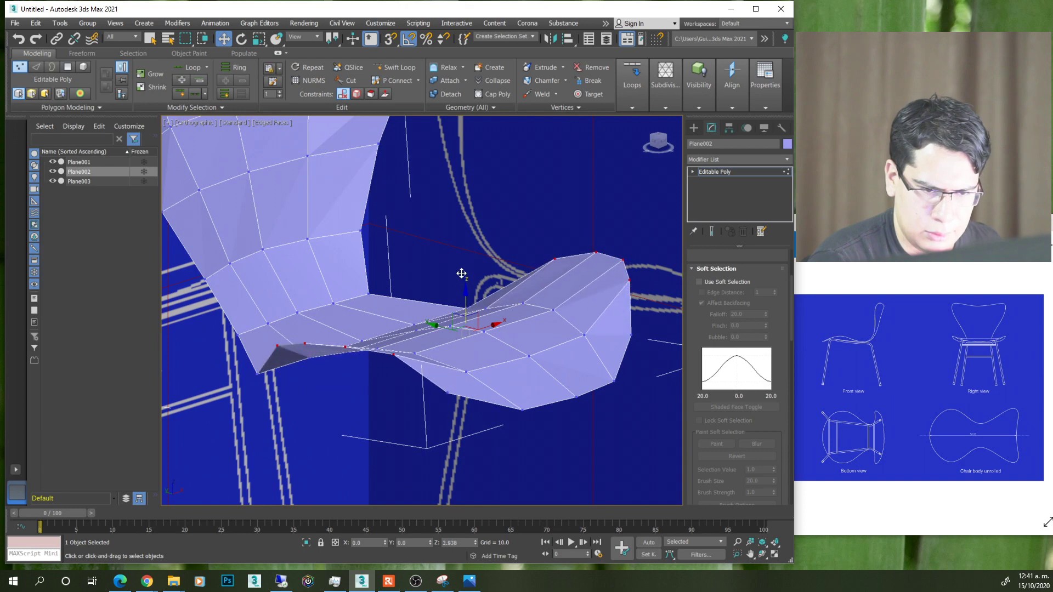
pyautogui.moveTo(482, 288)
pyautogui.keyDown('alt'); pyautogui.mouseDown(button='middle')
pyautogui.moveTo(442, 311)
pyautogui.moveTo(496, 360)
pyautogui.mouseUp(button='middle'); pyautogui.keyUp('alt')
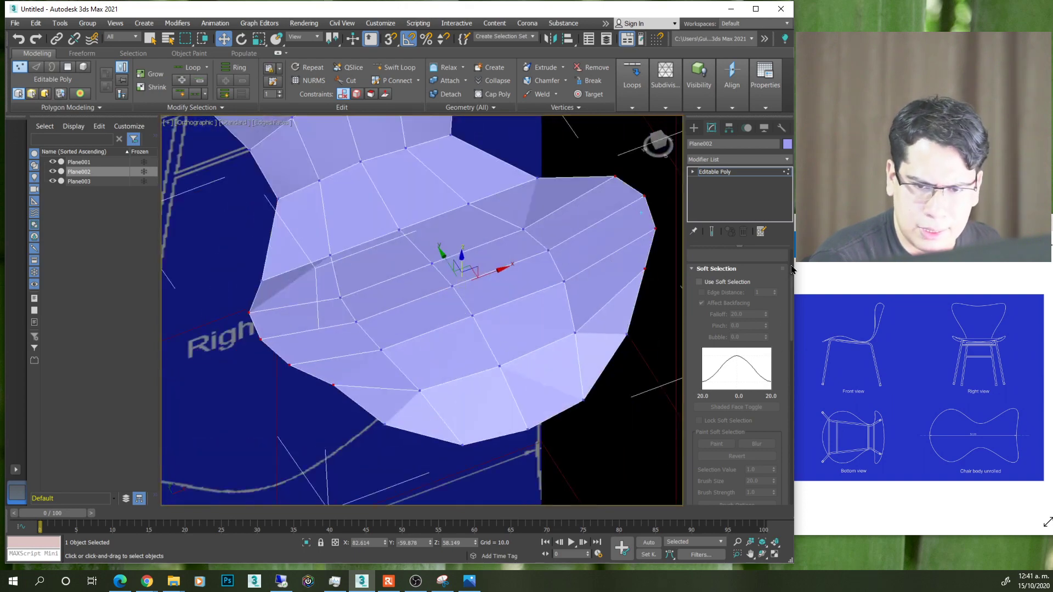
pyautogui.scroll(3, 791, 268)
pyautogui.click(746, 268)
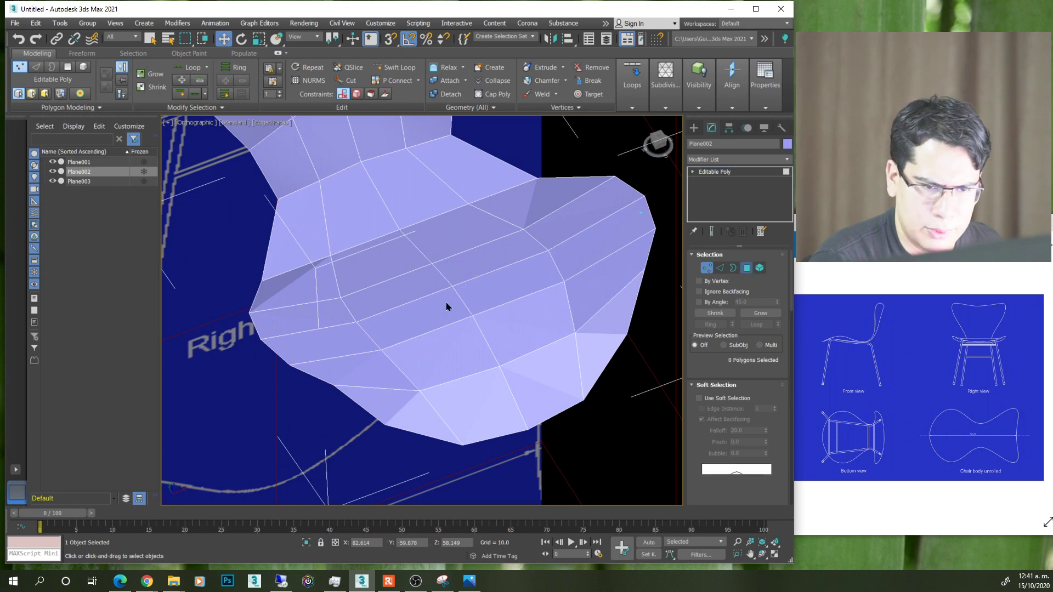
# - Lower the seat's centre edge loop on Z with Soft Selection falloff of 38.6
pyautogui.click(447, 307)
pyautogui.click(720, 269)
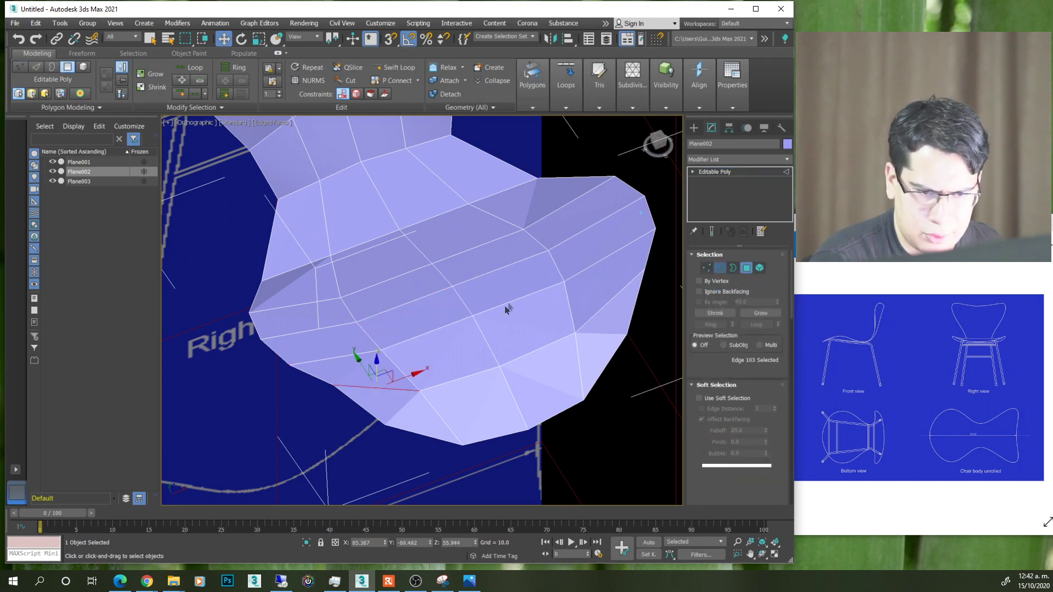
pyautogui.doubleClick(459, 298)
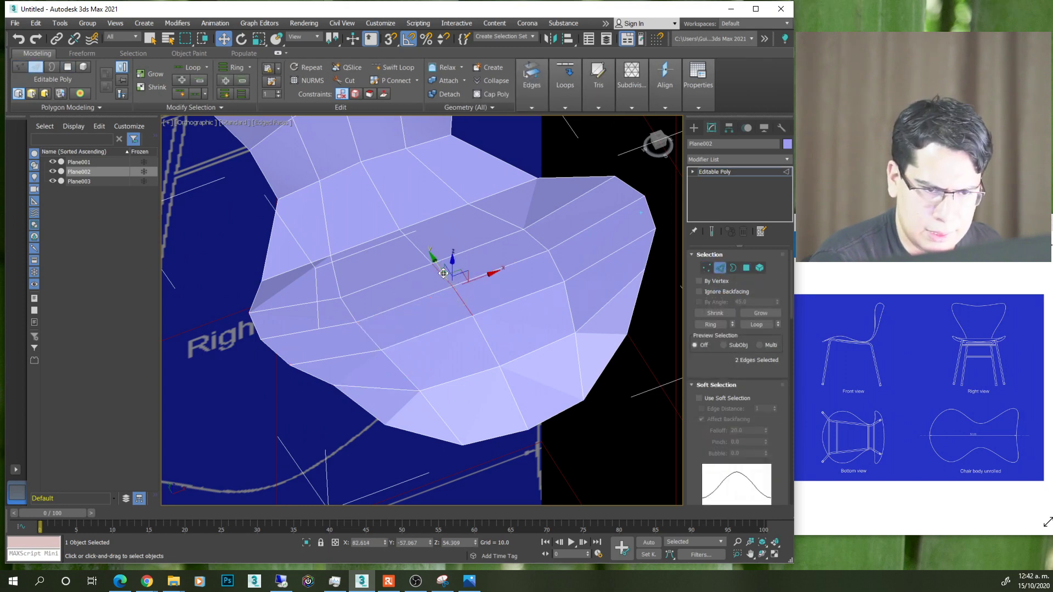
pyautogui.scroll(-1, 713, 373)
pyautogui.click(718, 369)
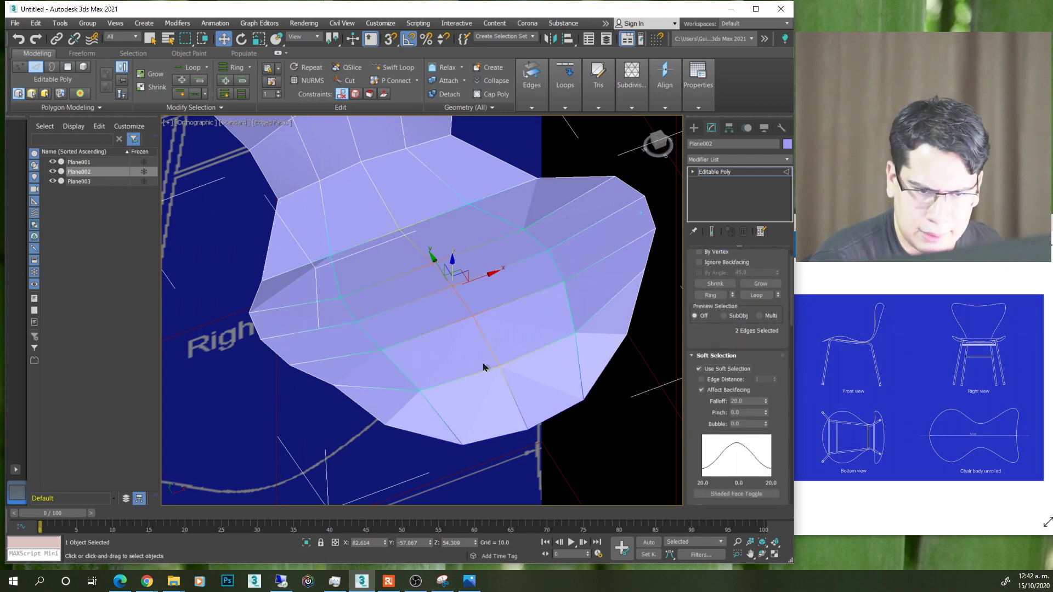
pyautogui.moveTo(483, 367); pyautogui.dragTo(487, 366, button='middle')
pyautogui.scroll(-1, 712, 415)
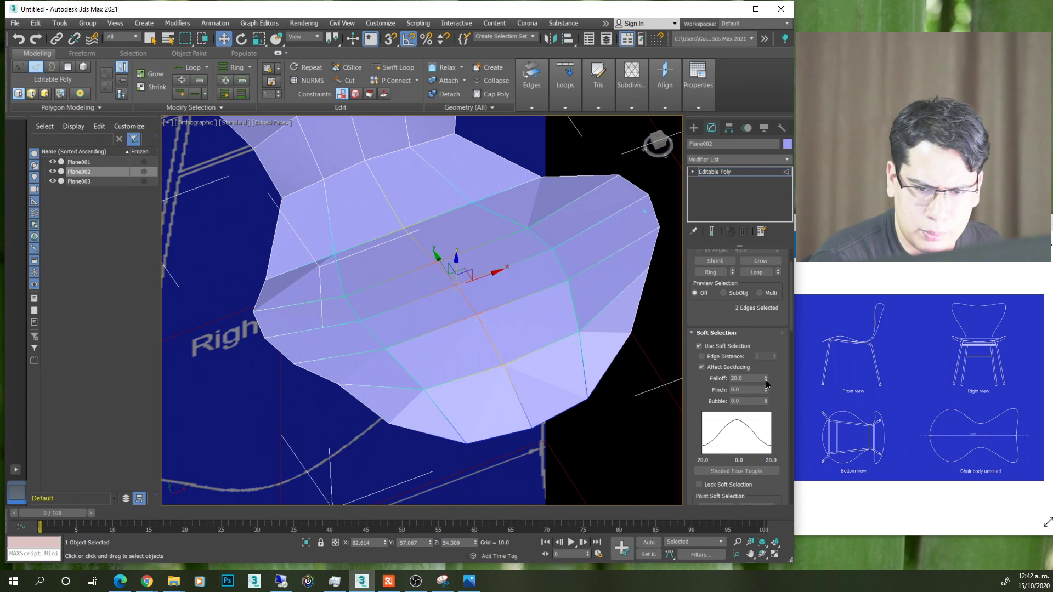
pyautogui.moveTo(766, 382); pyautogui.dragTo(769, 357)
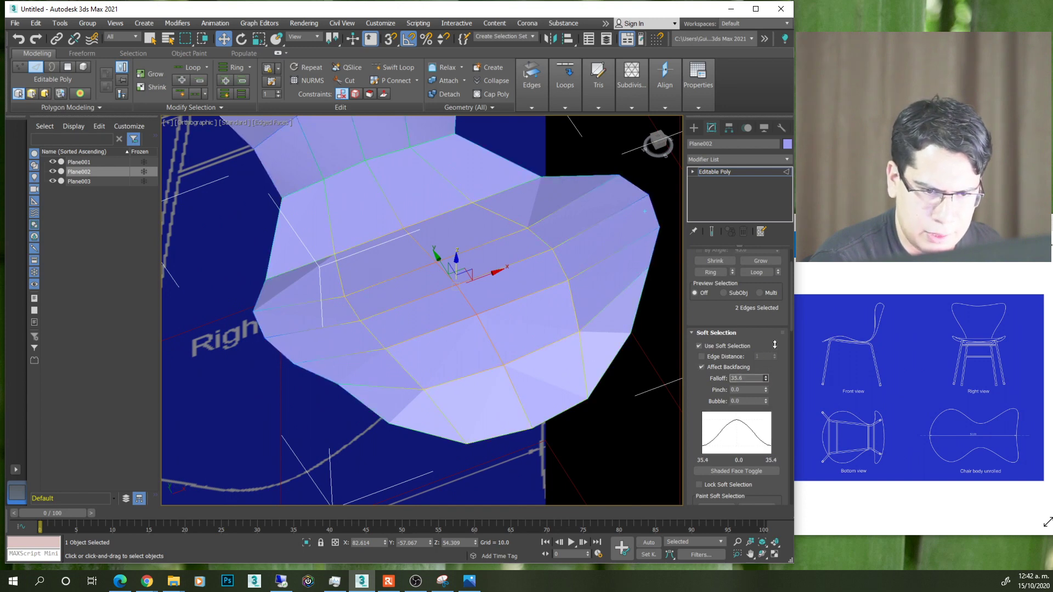
pyautogui.keyDown('alt'); pyautogui.moveTo(380, 348); pyautogui.dragTo(420, 313, button='middle'); pyautogui.keyUp('alt')
pyautogui.moveTo(455, 253); pyautogui.dragTo(466, 262)
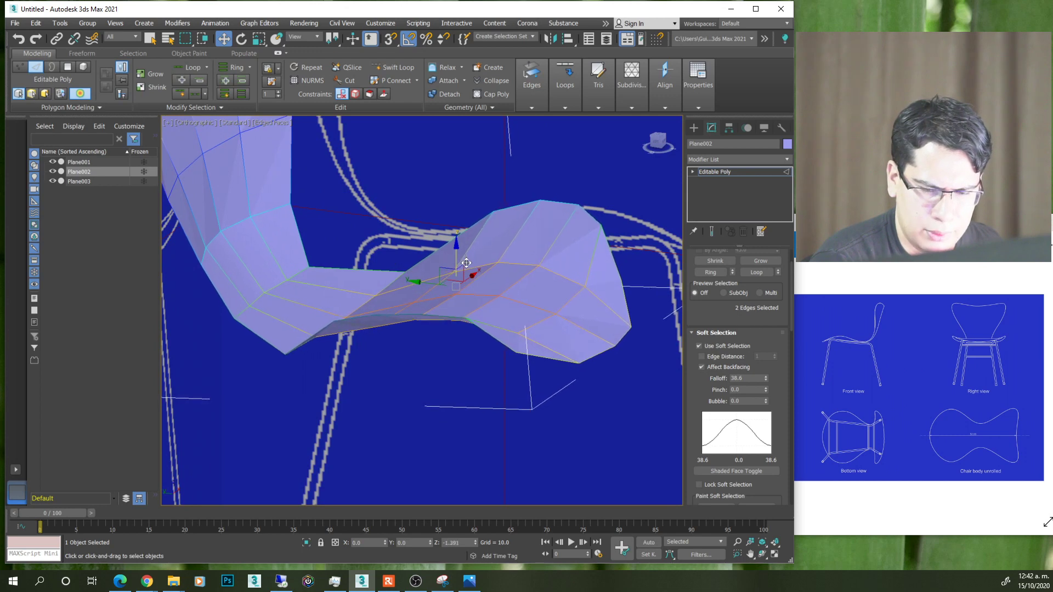
pyautogui.keyDown('alt'); pyautogui.moveTo(467, 263); pyautogui.dragTo(571, 340, button='middle'); pyautogui.keyUp('alt')
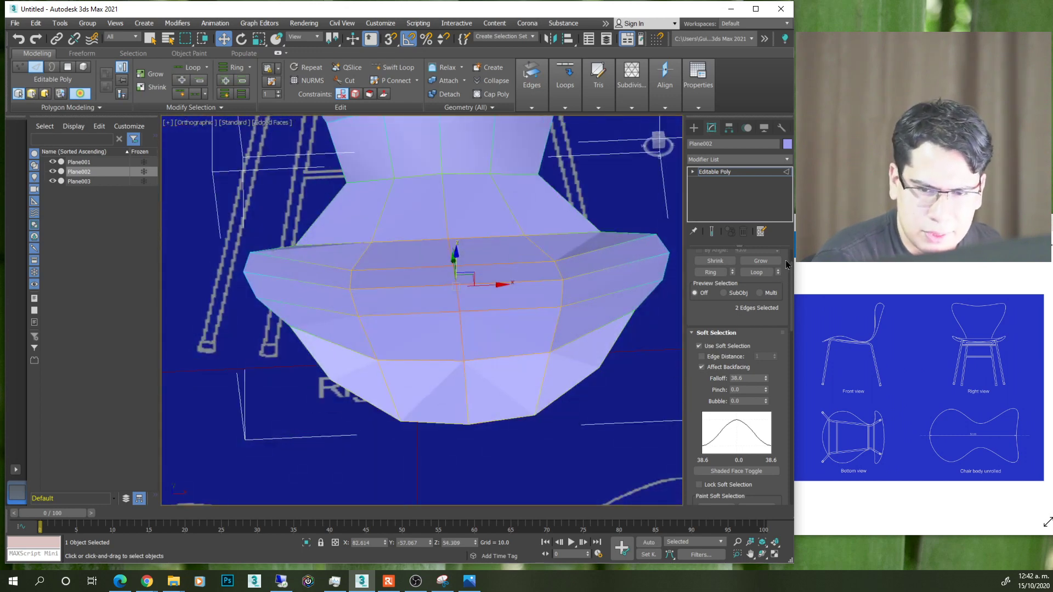
pyautogui.scroll(2, 790, 264)
# - Grow the front seat selection to six polygons, reduce falloff, and push them down
pyautogui.click(747, 268)
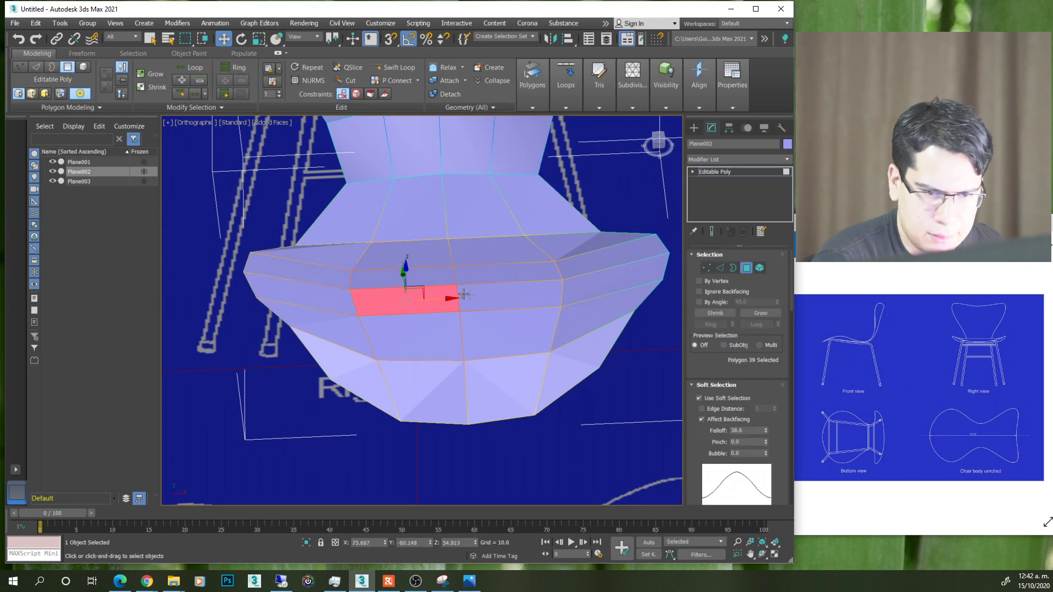
pyautogui.keyDown('ctrl'); pyautogui.moveTo(439, 265); pyautogui.dragTo(484, 327); pyautogui.keyUp('ctrl')
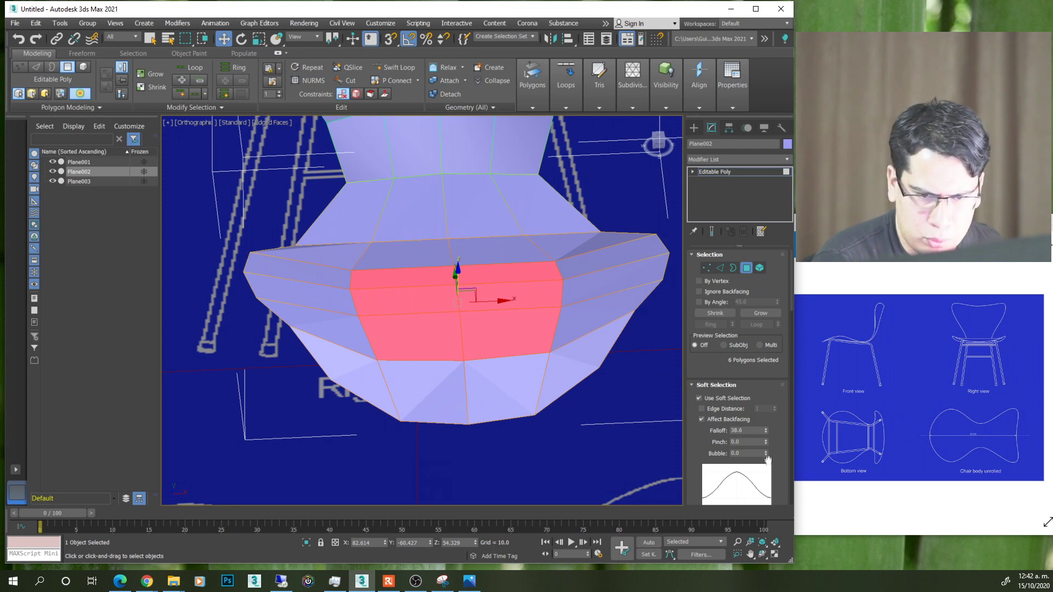
pyautogui.moveTo(766, 432)
pyautogui.mouseDown()
pyautogui.moveTo(771, 468)
pyautogui.moveTo(772, 457)
pyautogui.mouseUp()
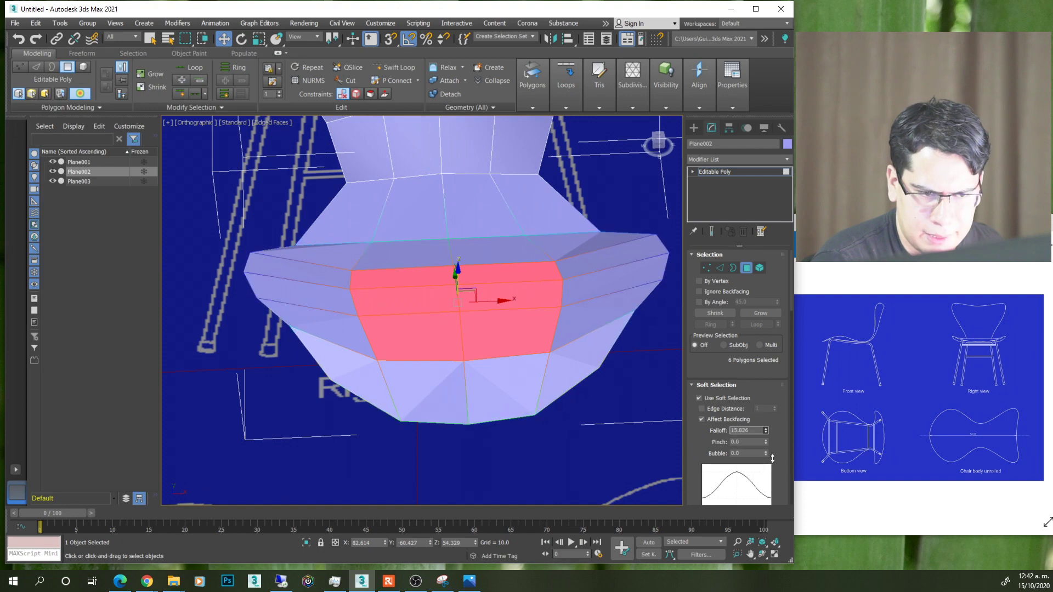
pyautogui.keyDown('alt'); pyautogui.moveTo(458, 270); pyautogui.dragTo(457, 267, button='middle'); pyautogui.keyUp('alt')
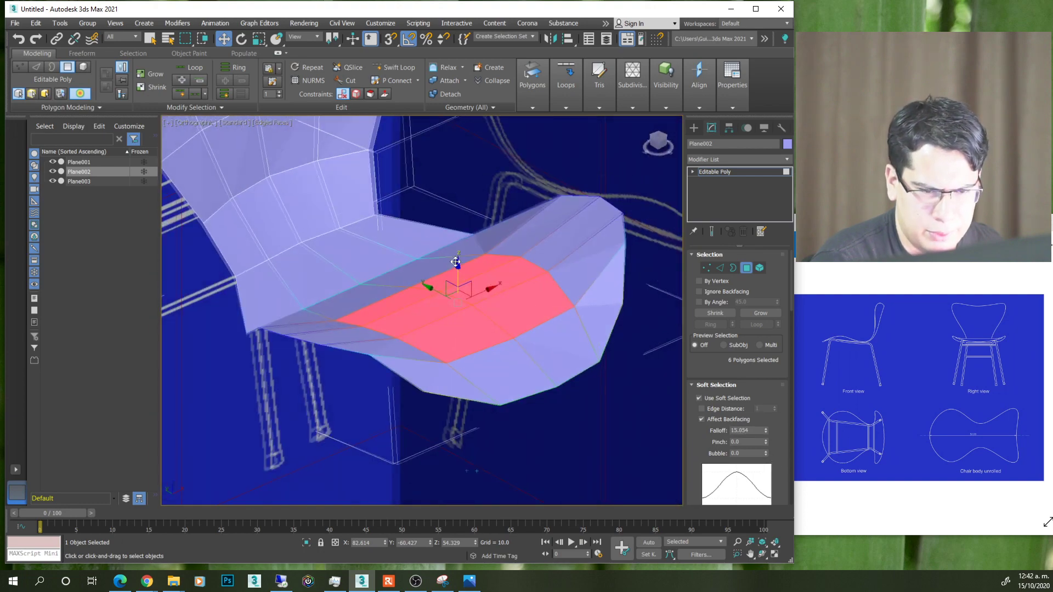
pyautogui.moveTo(457, 267); pyautogui.dragTo(457, 277)
pyautogui.moveTo(456, 277)
pyautogui.keyDown('alt'); pyautogui.mouseDown(button='middle')
pyautogui.moveTo(499, 288)
pyautogui.moveTo(446, 283)
pyautogui.mouseUp(button='middle'); pyautogui.keyUp('alt')
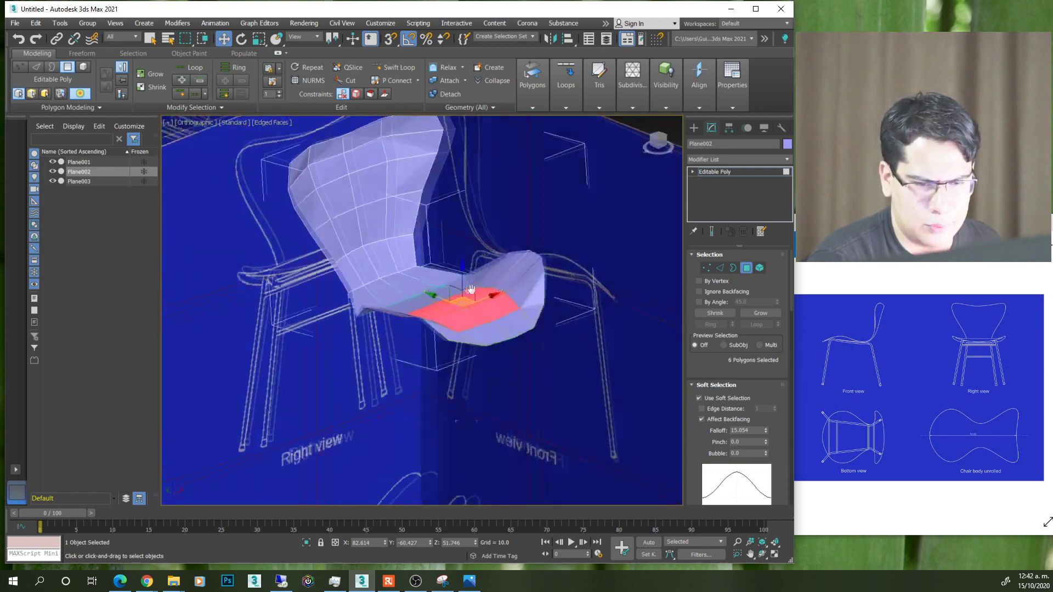
pyautogui.keyDown('alt'); pyautogui.moveTo(445, 283); pyautogui.dragTo(479, 273, button='middle'); pyautogui.keyUp('alt')
pyautogui.scroll(3, 478, 273)
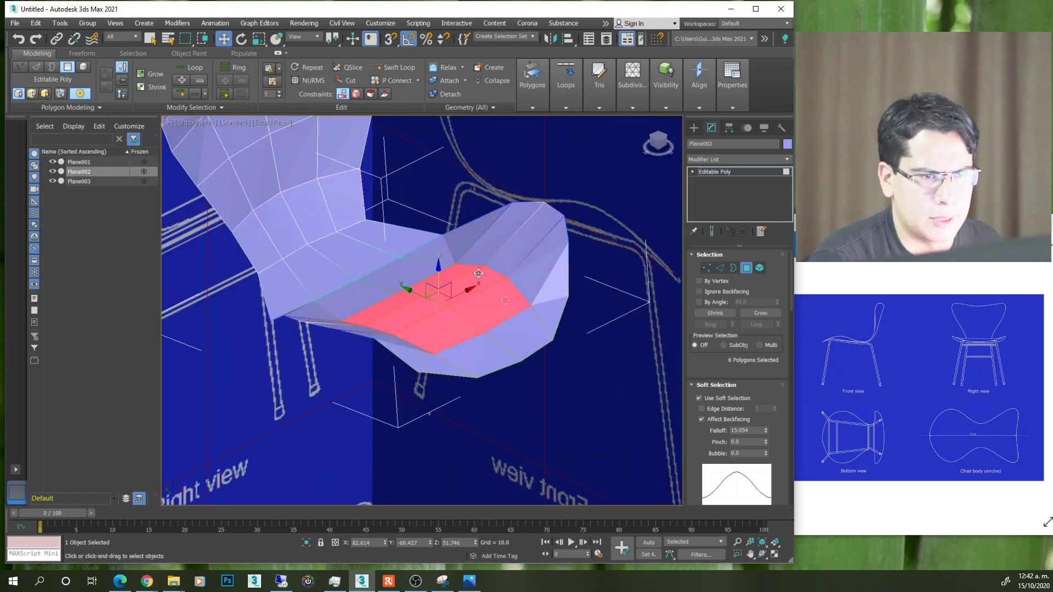
# - Cancel an edge-loop insert, deselect the polygons and return Plane002 to object level
pyautogui.click(393, 67)
pyautogui.moveTo(524, 248)
pyautogui.keyDown('alt'); pyautogui.mouseDown(button='middle')
pyautogui.moveTo(489, 281)
pyautogui.moveTo(354, 284)
pyautogui.moveTo(535, 371)
pyautogui.moveTo(537, 353)
pyautogui.moveTo(511, 380)
pyautogui.moveTo(452, 348)
pyautogui.moveTo(510, 353)
pyautogui.moveTo(548, 329)
pyautogui.mouseUp(button='middle'); pyautogui.keyUp('alt')
pyautogui.rightClick(537, 372)
pyautogui.click(512, 379)
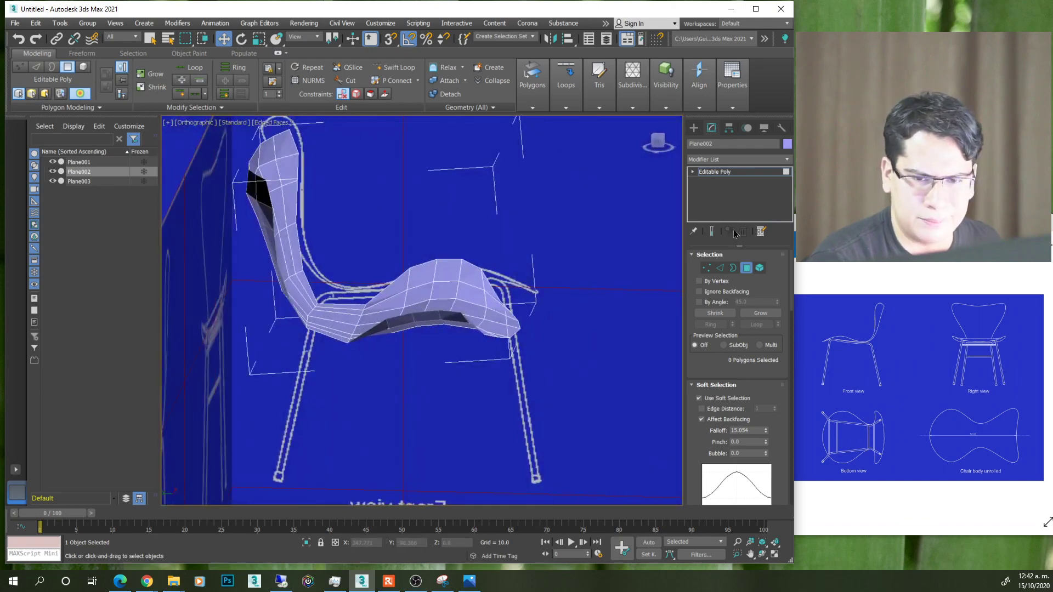
pyautogui.click(746, 268)
pyautogui.moveTo(682, 312)
pyautogui.keyDown('alt'); pyautogui.mouseDown(button='middle')
pyautogui.moveTo(431, 389)
pyautogui.moveTo(505, 411)
pyautogui.mouseUp(button='middle'); pyautogui.keyUp('alt')
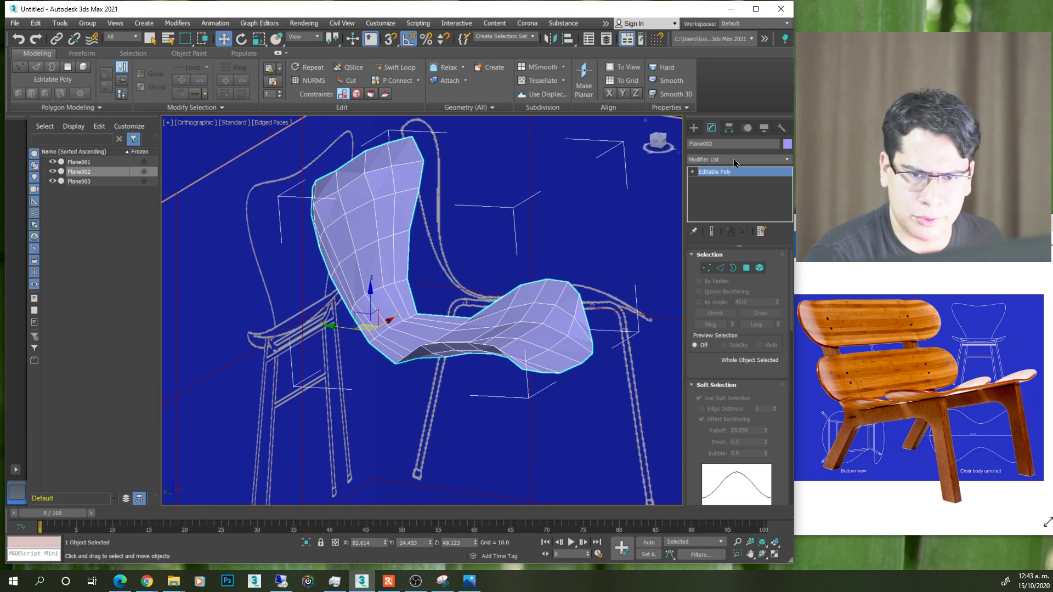
# - Add a Shell modifier to Plane002, try Outer Amount 0.75, then set it to 1.0
pyautogui.click(735, 159)
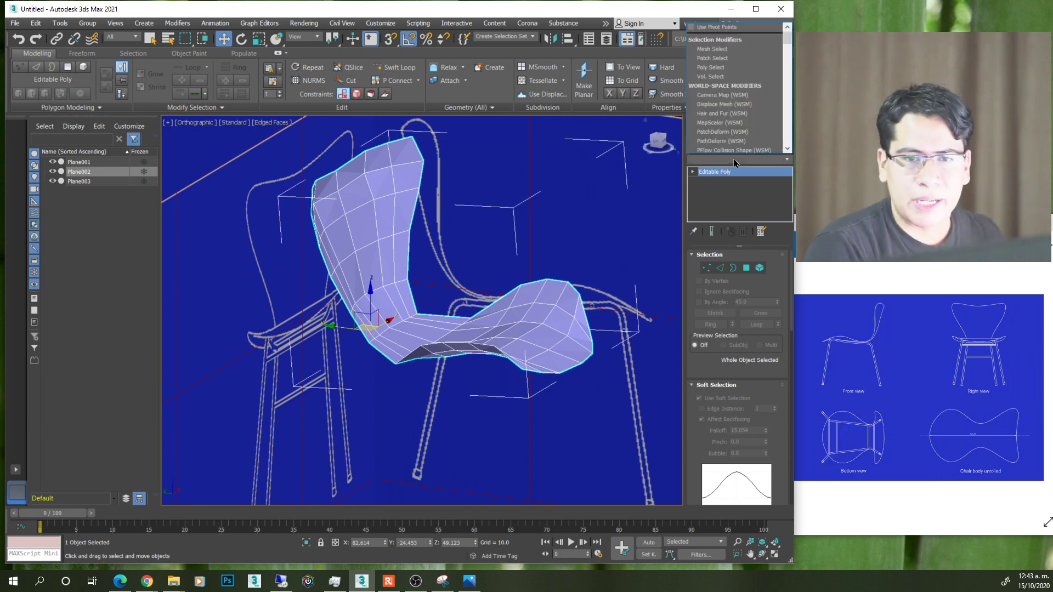
pyautogui.write('shell')
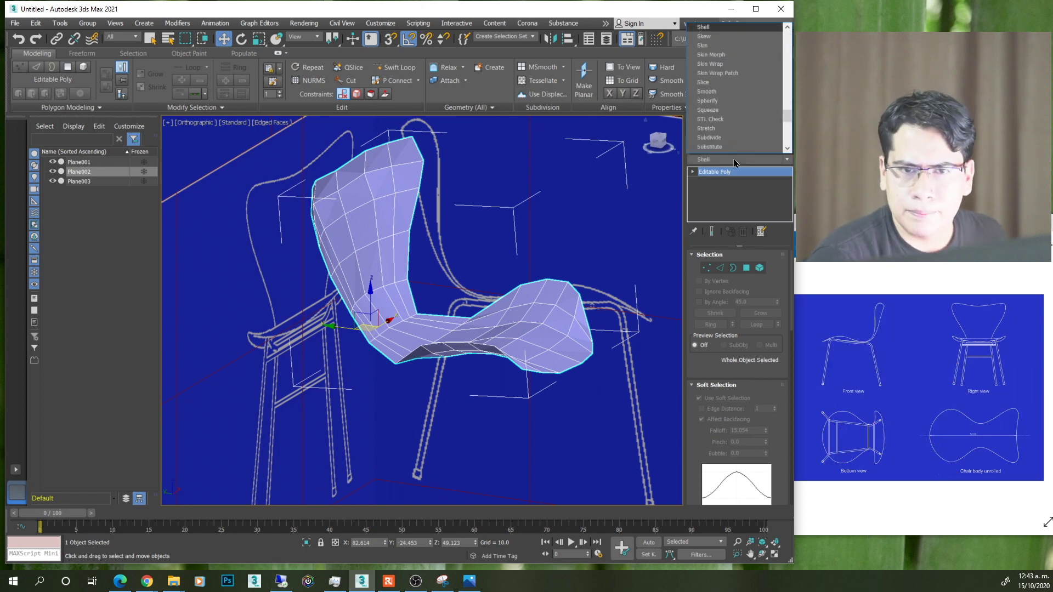
pyautogui.press('Return')
pyautogui.scroll(3, 521, 366)
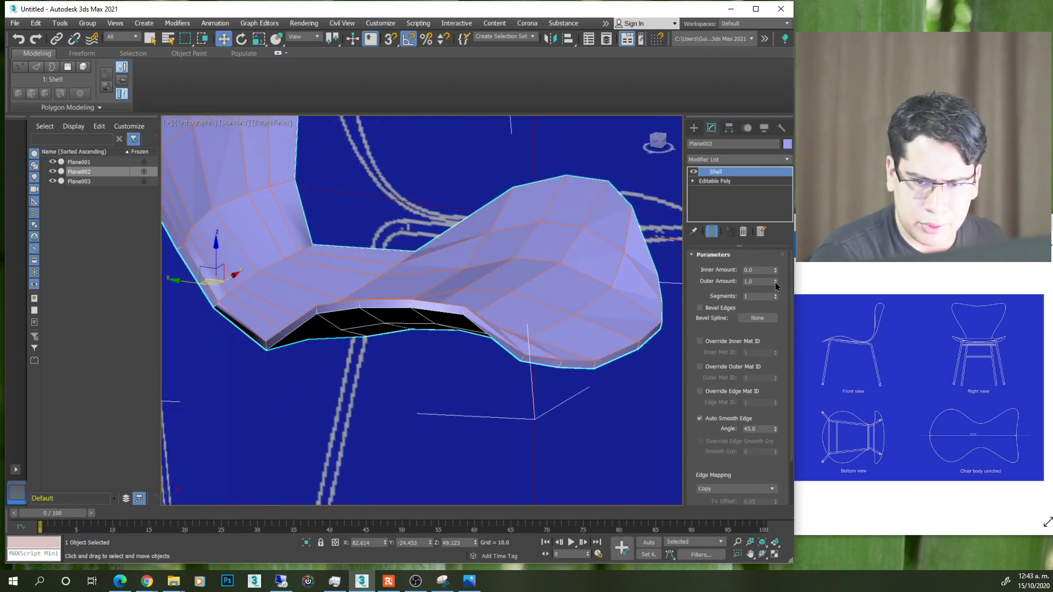
pyautogui.moveTo(776, 285); pyautogui.dragTo(774, 283)
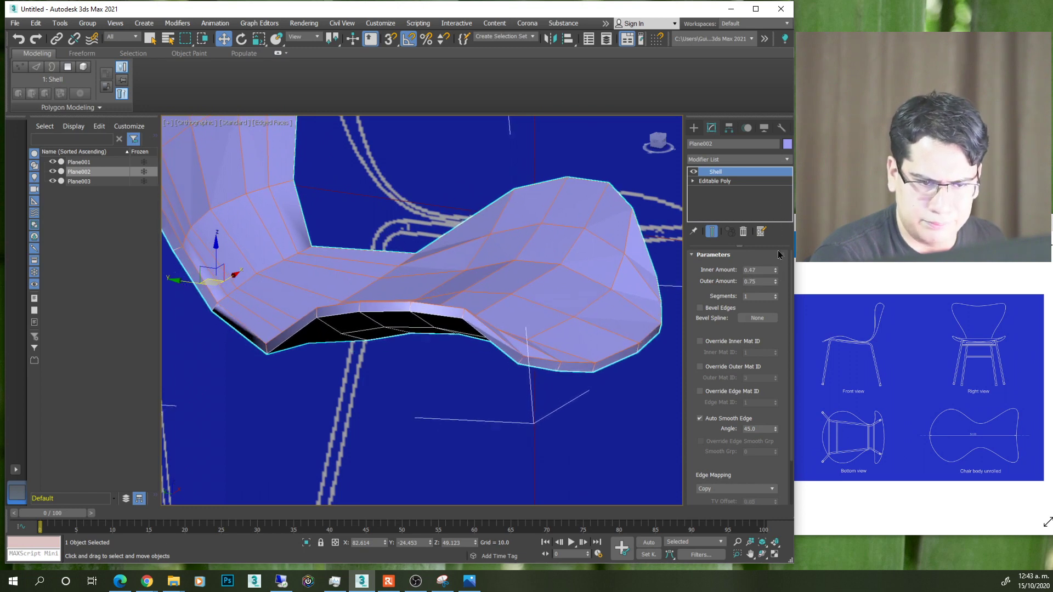
pyautogui.write('0')
pyautogui.keyDown('alt'); pyautogui.moveTo(629, 317); pyautogui.dragTo(646, 346, button='middle'); pyautogui.keyUp('alt')
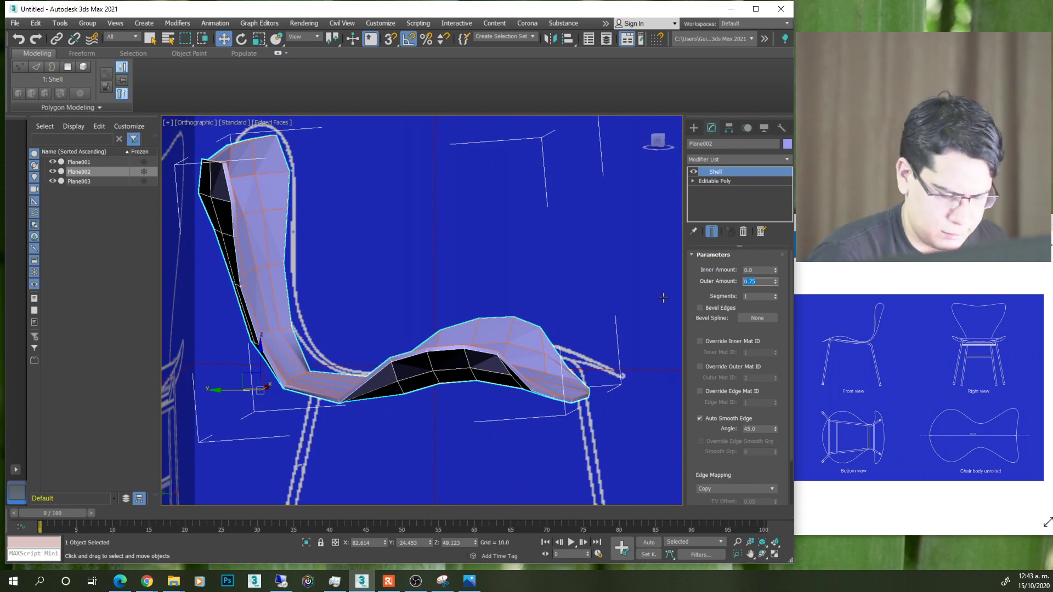
pyautogui.write('1')
pyautogui.press('Return')
pyautogui.moveTo(398, 343); pyautogui.dragTo(428, 347, button='middle')
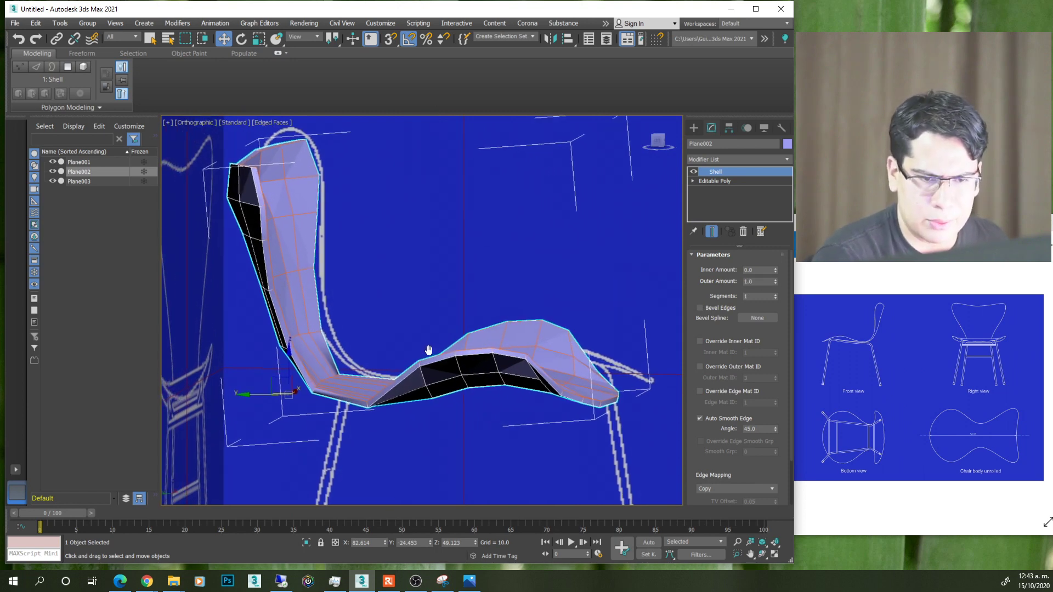
pyautogui.click(754, 159)
# - Add a TurboSmooth modifier to the chair shell with Iterations set to 2
pyautogui.press('l')
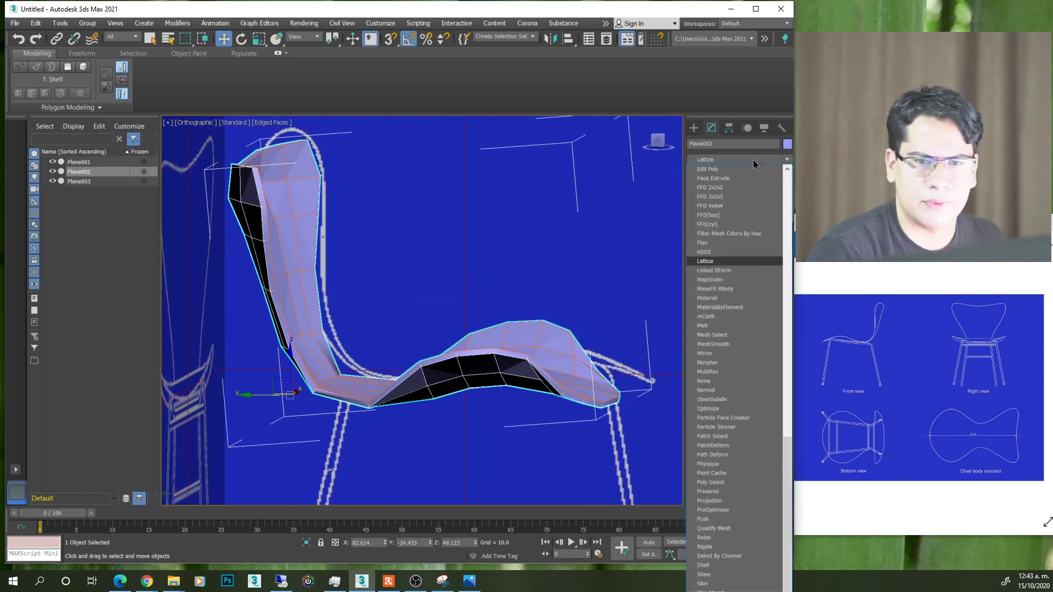
pyautogui.press('Down')
pyautogui.press('Down')
pyautogui.press('t')
pyautogui.press('u')
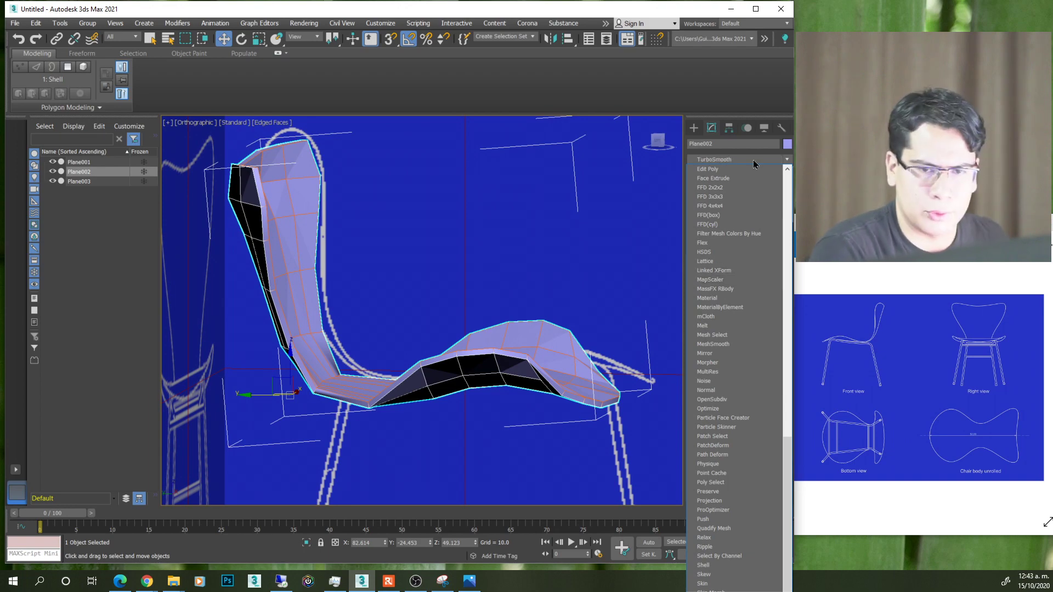
pyautogui.press('Return')
pyautogui.keyDown('alt'); pyautogui.moveTo(548, 274); pyautogui.dragTo(594, 285, button='middle'); pyautogui.keyUp('alt')
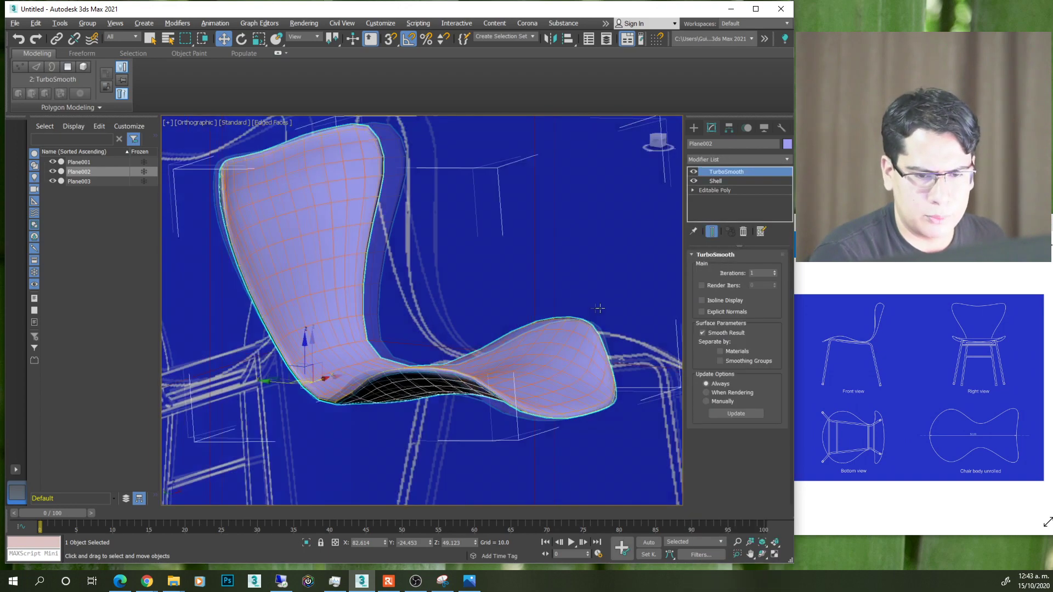
pyautogui.scroll(3, 587, 321)
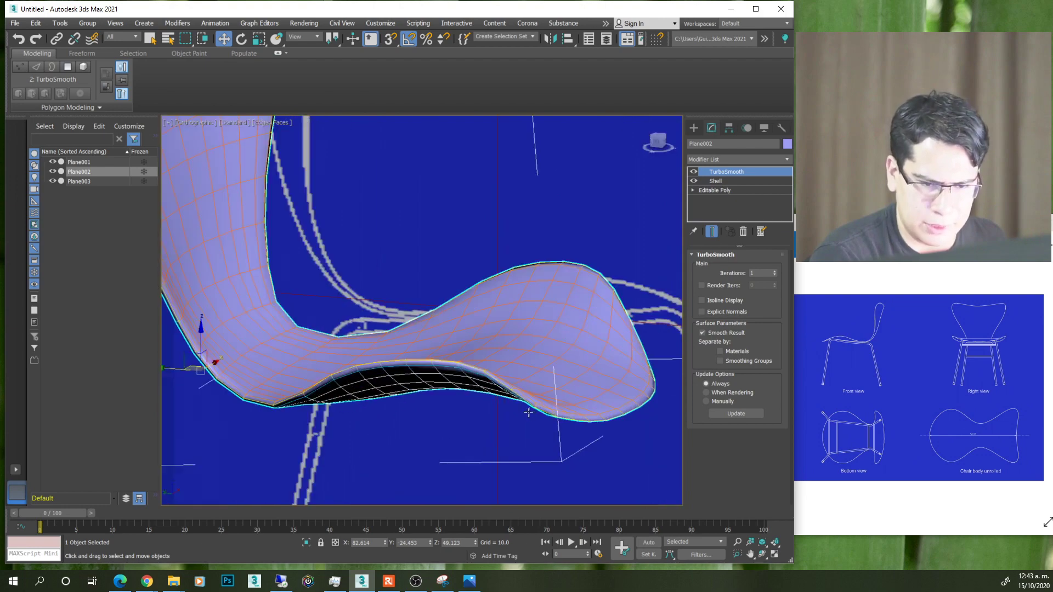
pyautogui.scroll(3, 527, 340)
pyautogui.scroll(3, 467, 361)
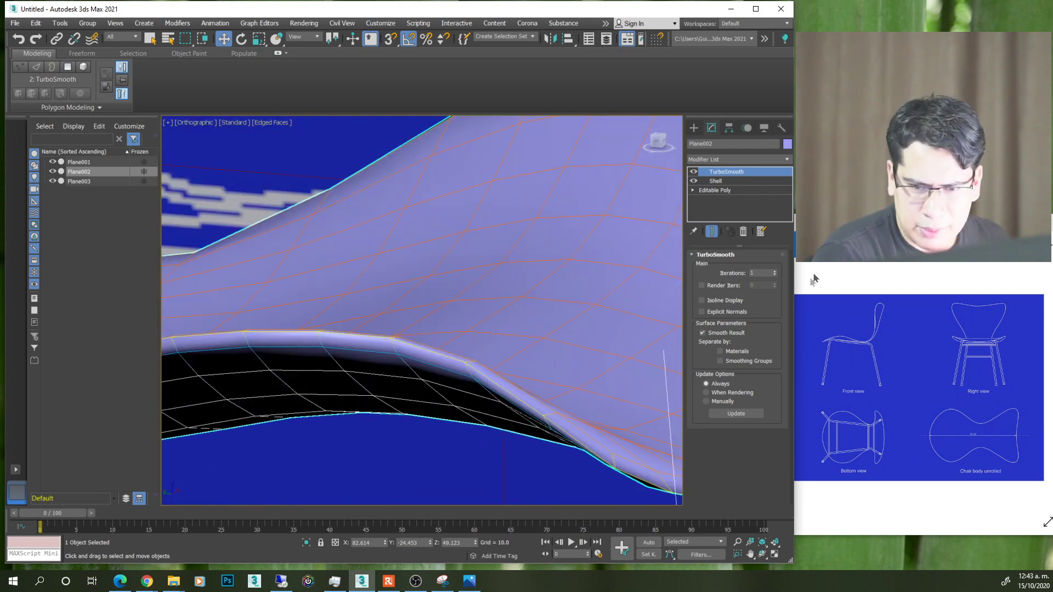
pyautogui.click(776, 273)
pyautogui.scroll(-3, 558, 343)
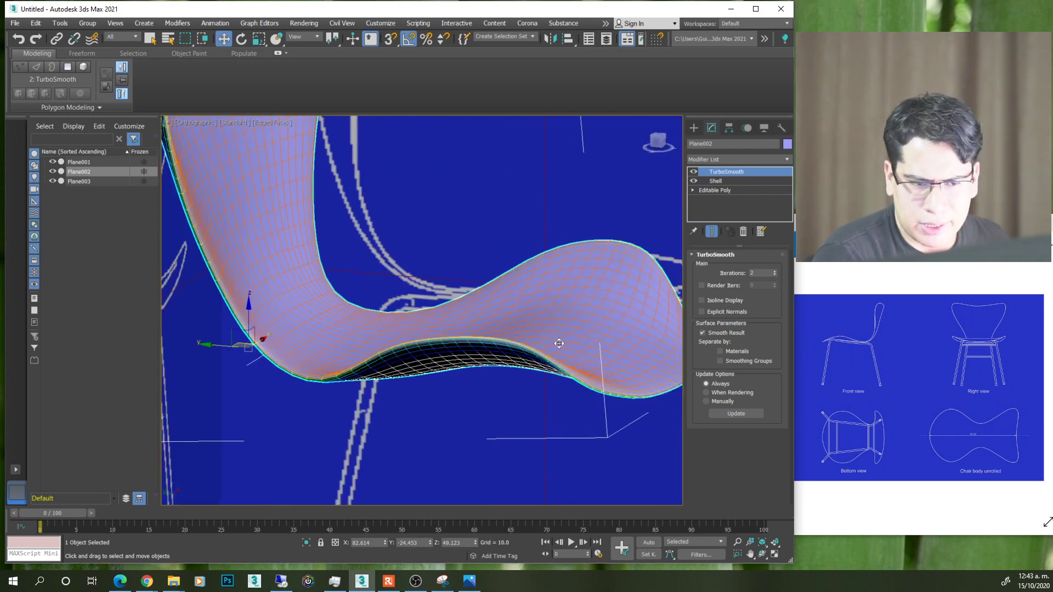
pyautogui.scroll(-3, 558, 344)
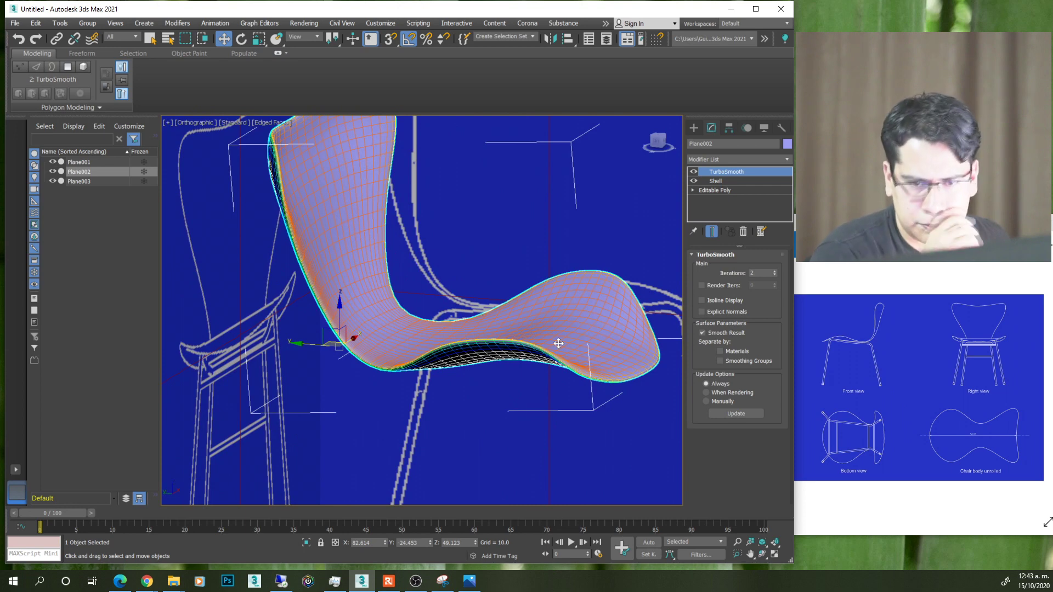
# - Test TurboSmooth below Shell in the stack, then restore it above Shell
pyautogui.click(760, 192)
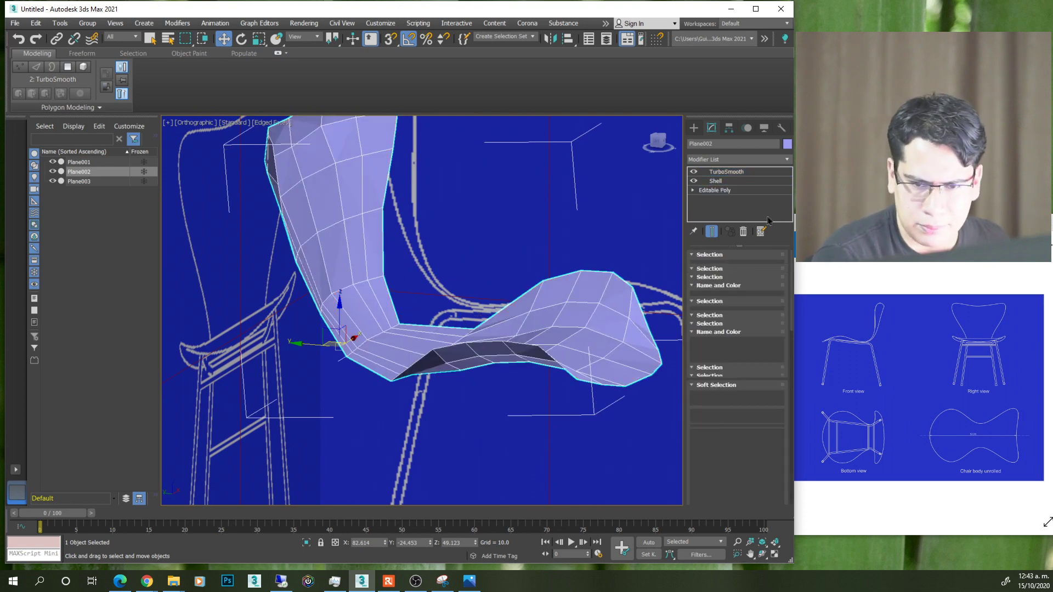
pyautogui.click(740, 181)
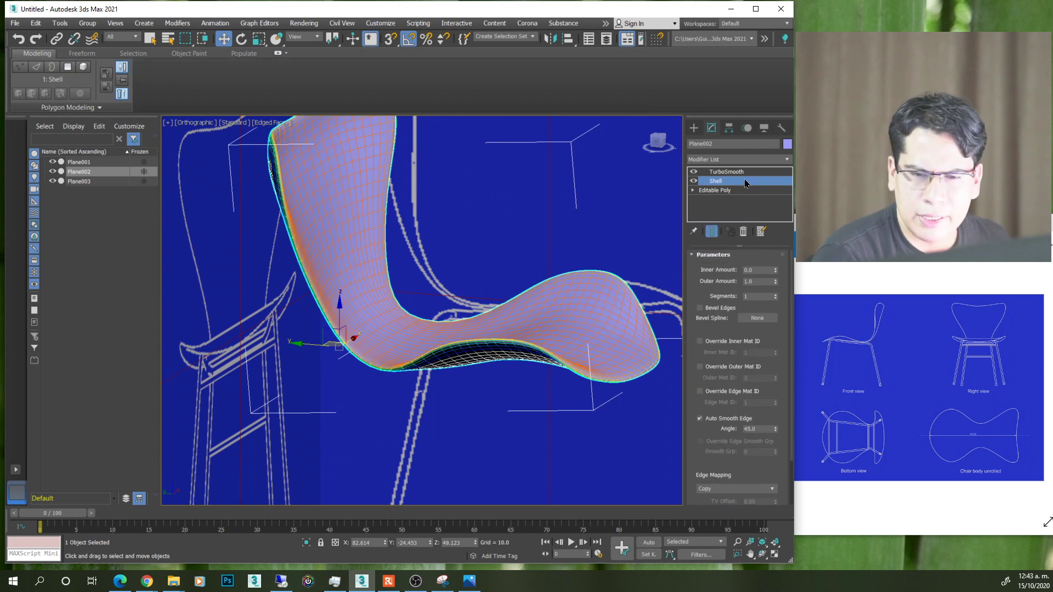
pyautogui.click(743, 172)
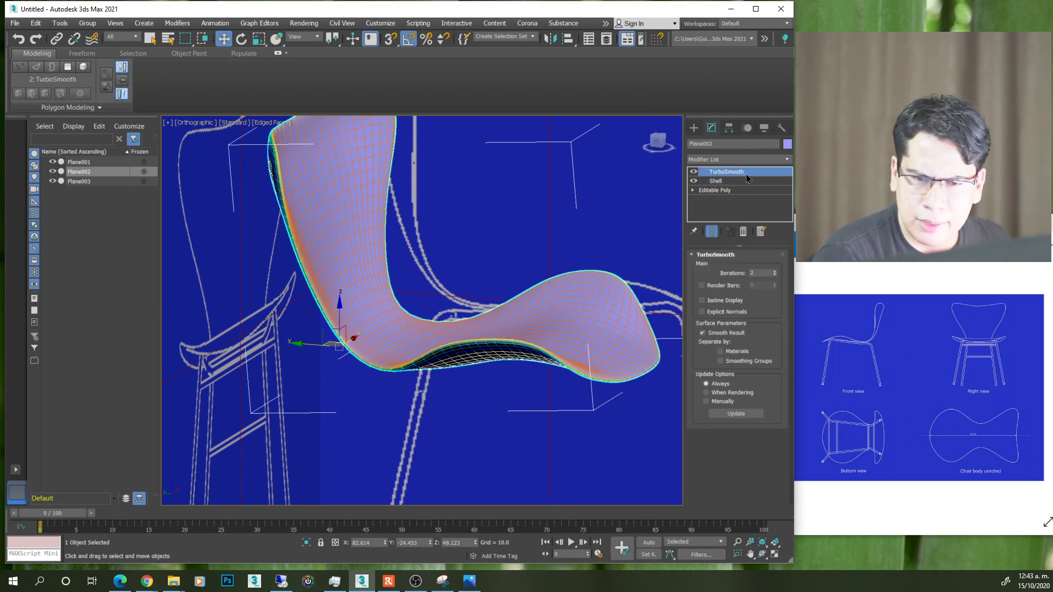
pyautogui.moveTo(747, 173); pyautogui.dragTo(747, 185)
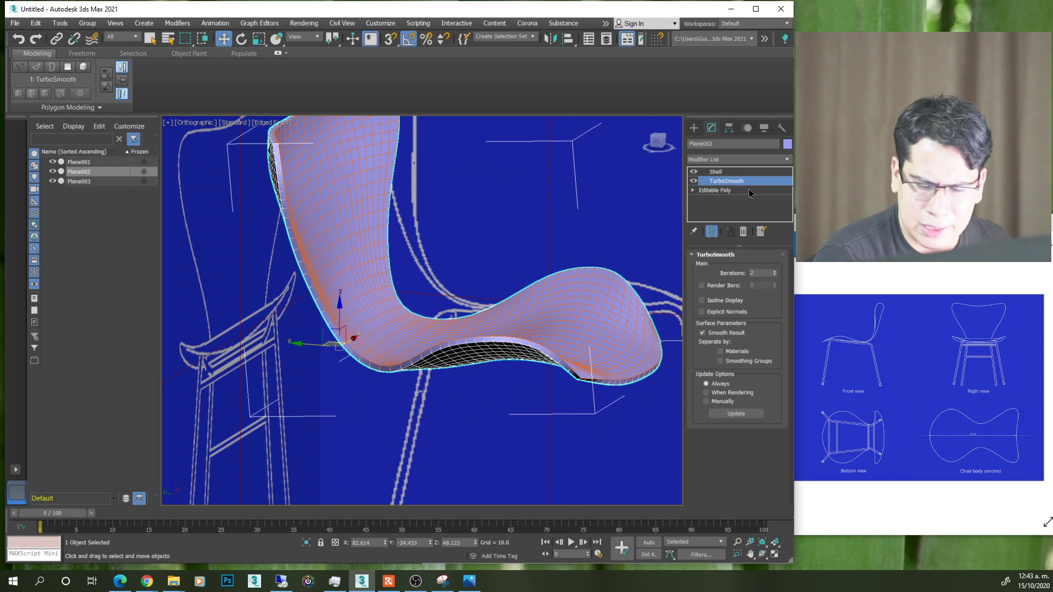
pyautogui.scroll(5, 571, 341)
pyautogui.scroll(3, 613, 391)
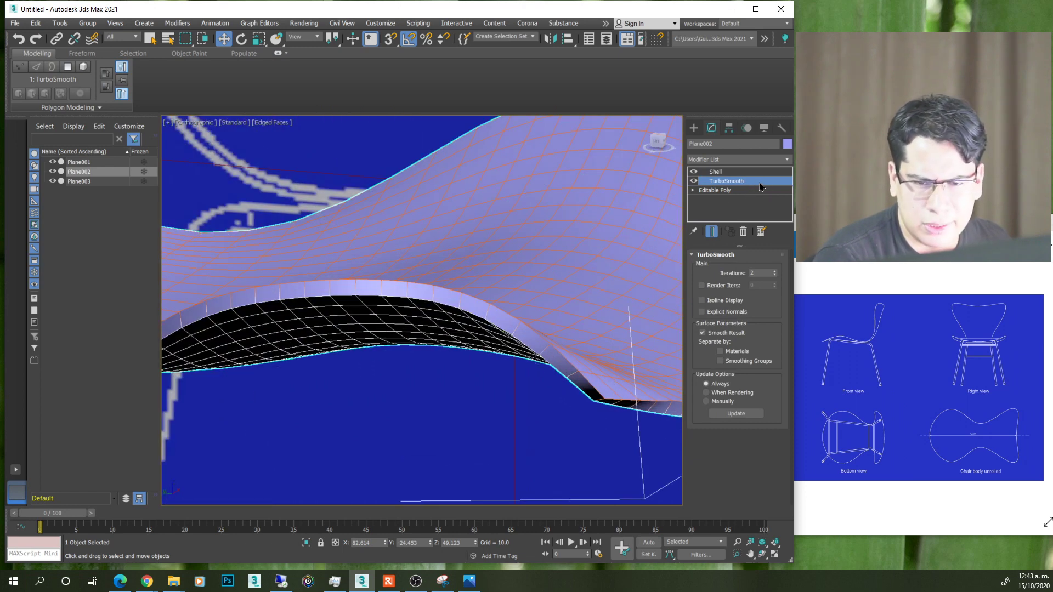
pyautogui.moveTo(756, 177); pyautogui.dragTo(753, 168)
pyautogui.scroll(-2, 569, 311)
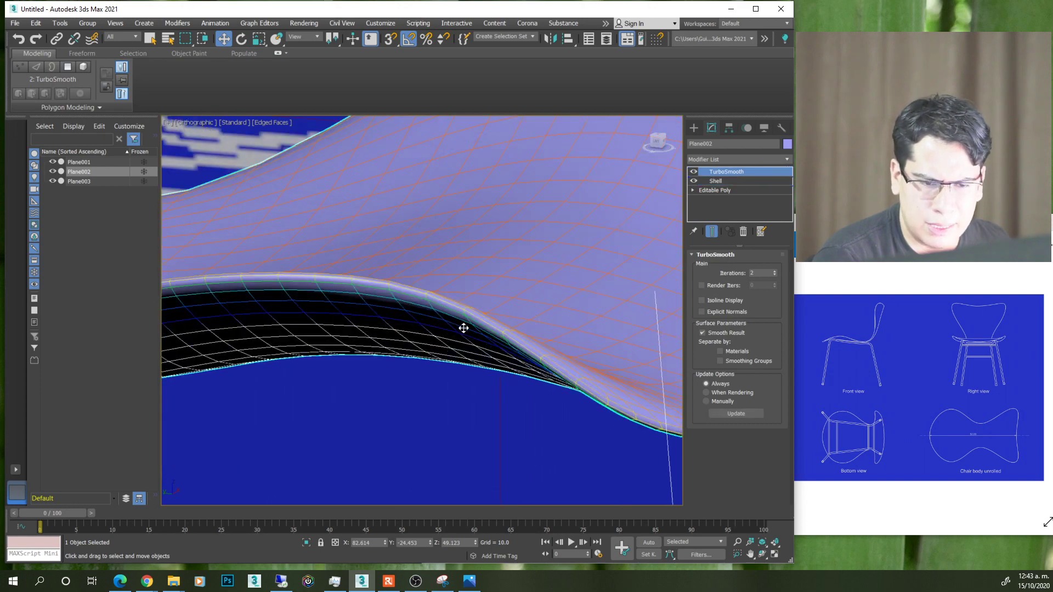
pyautogui.scroll(-2, 463, 327)
pyautogui.scroll(-5, 482, 319)
pyautogui.scroll(2, 482, 320)
pyautogui.scroll(2, 482, 321)
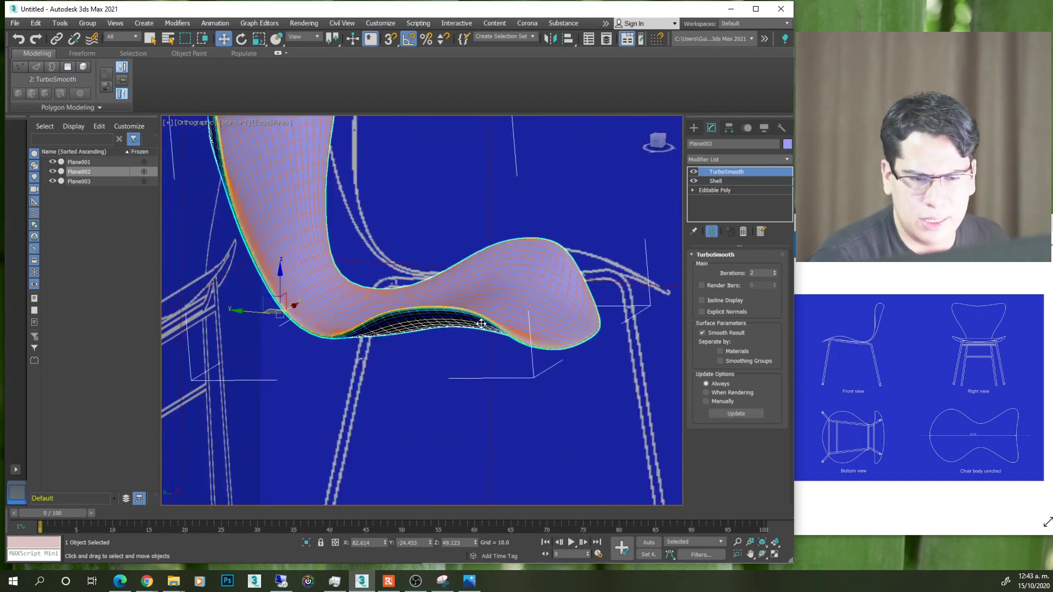
pyautogui.scroll(-2, 482, 323)
# - Switch to wireframe display in the Left view and deselect the chair shell
pyautogui.press('F3')
pyautogui.press('F3')
pyautogui.scroll(-2, 482, 324)
pyautogui.keyDown('alt'); pyautogui.moveTo(481, 323); pyautogui.dragTo(516, 326, button='middle'); pyautogui.keyUp('alt')
pyautogui.scroll(2, 496, 329)
pyautogui.click(663, 145)
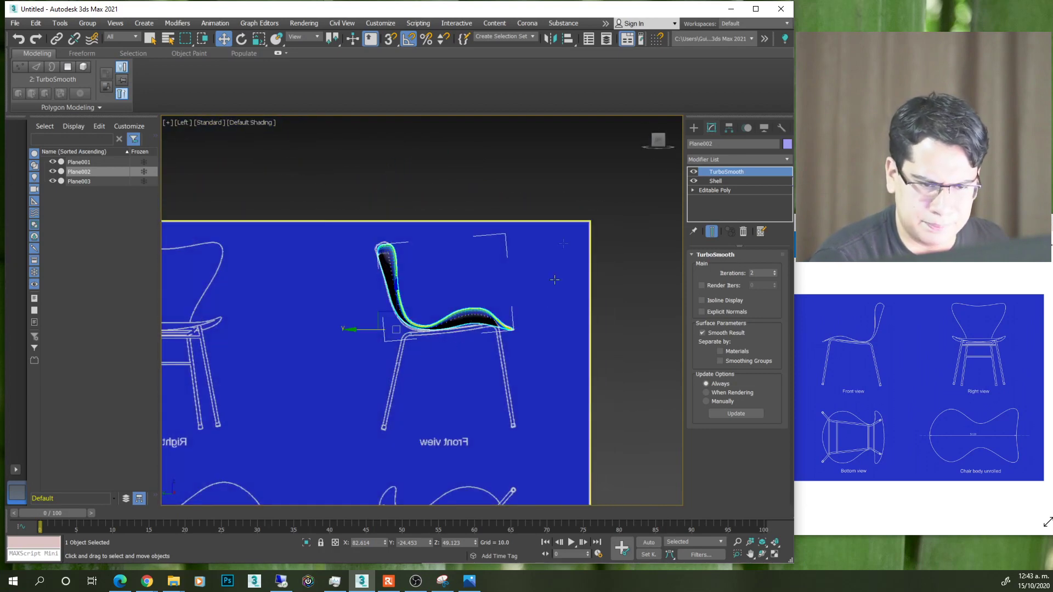
pyautogui.click(542, 309)
pyautogui.scroll(4, 467, 357)
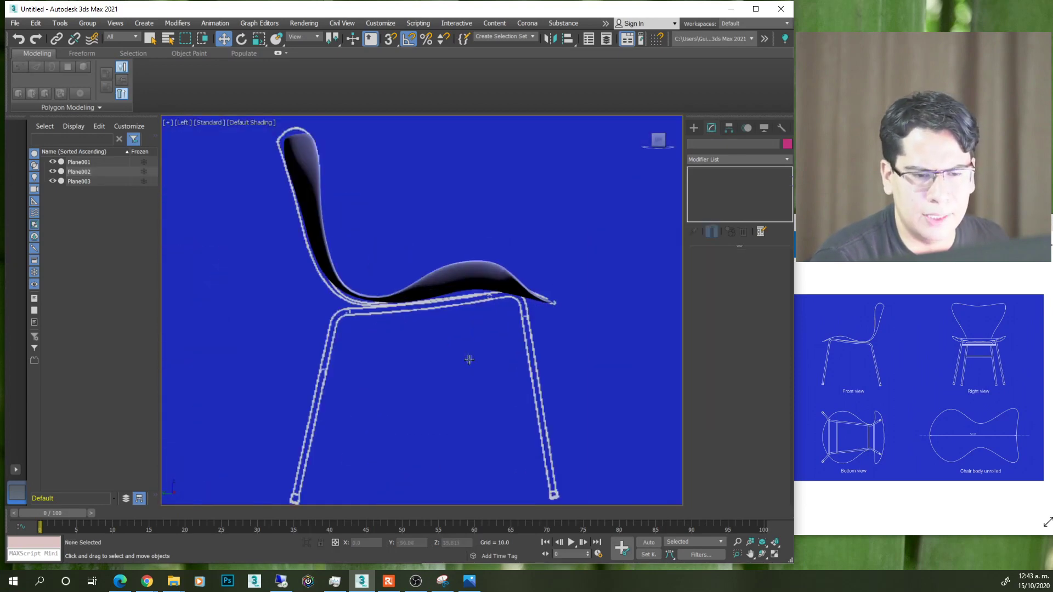
# - Draw spline Line001 from the leg bottom through the seat-front corner along the under-seat rail
pyautogui.click(695, 128)
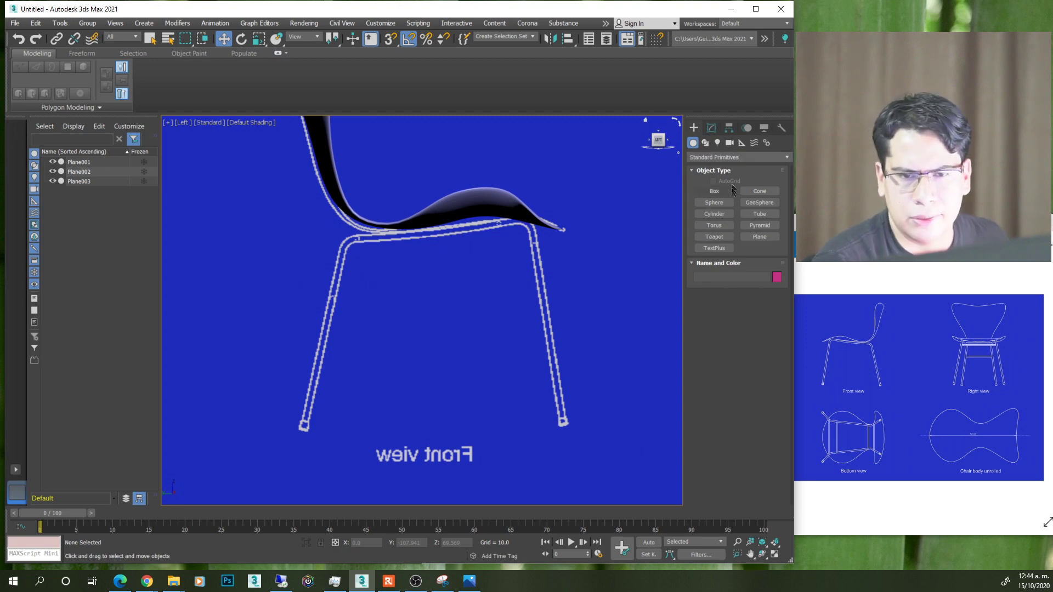
pyautogui.click(705, 143)
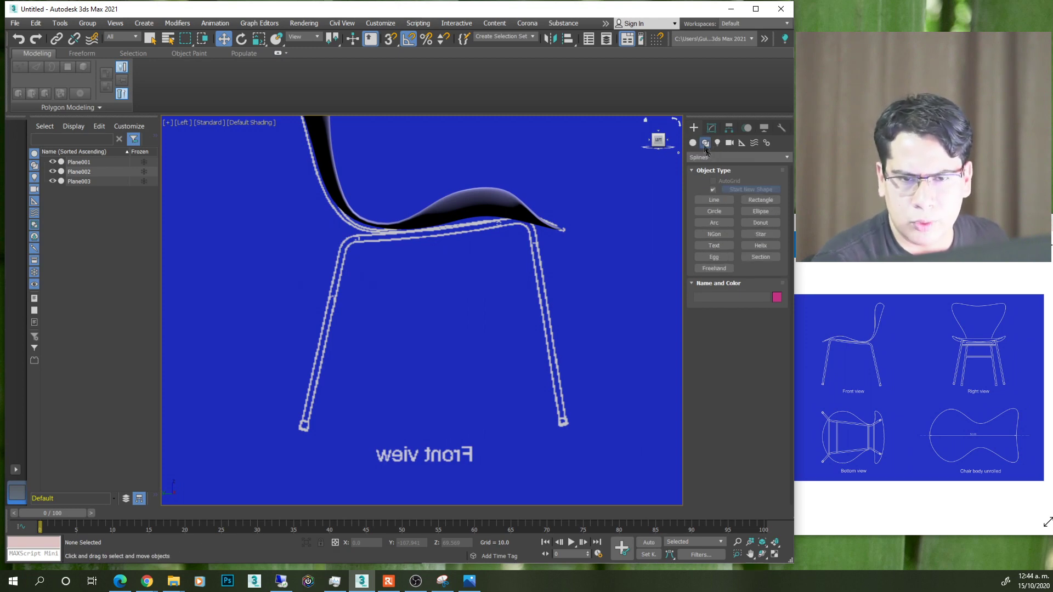
pyautogui.click(716, 201)
pyautogui.click(304, 425)
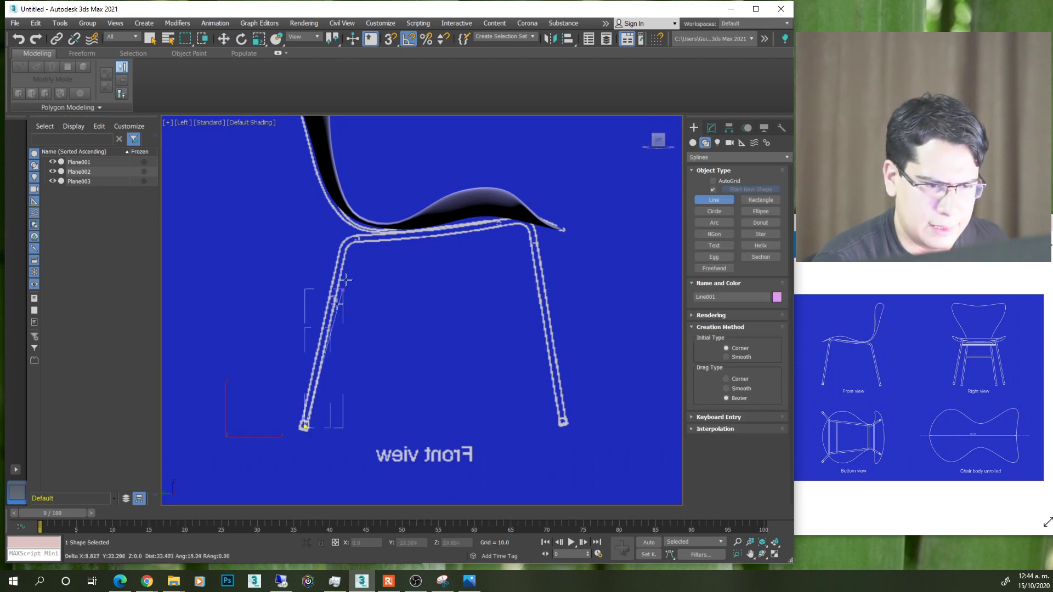
pyautogui.click(346, 240)
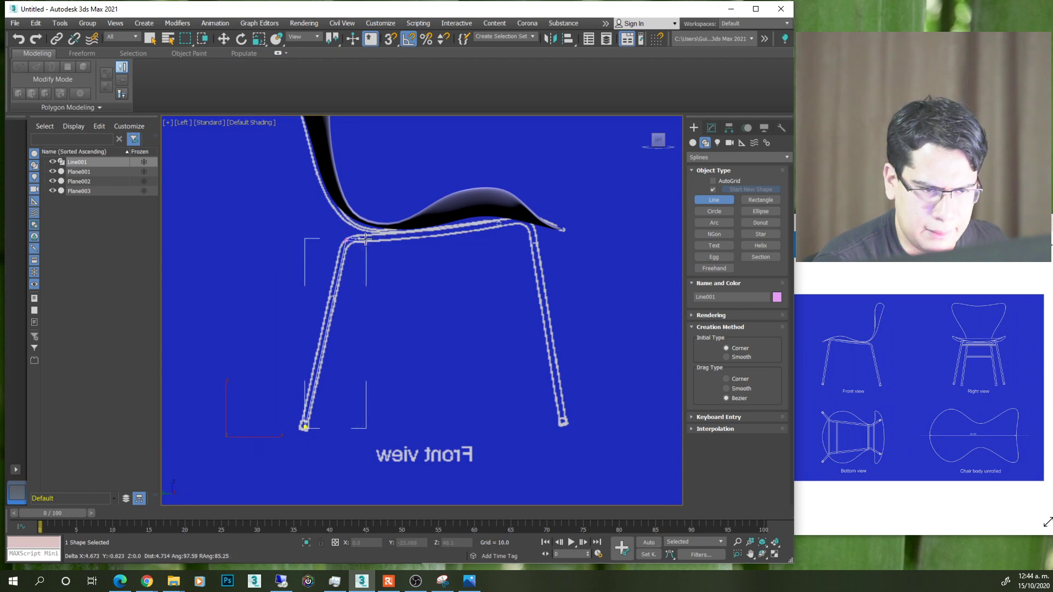
pyautogui.scroll(5, 373, 239)
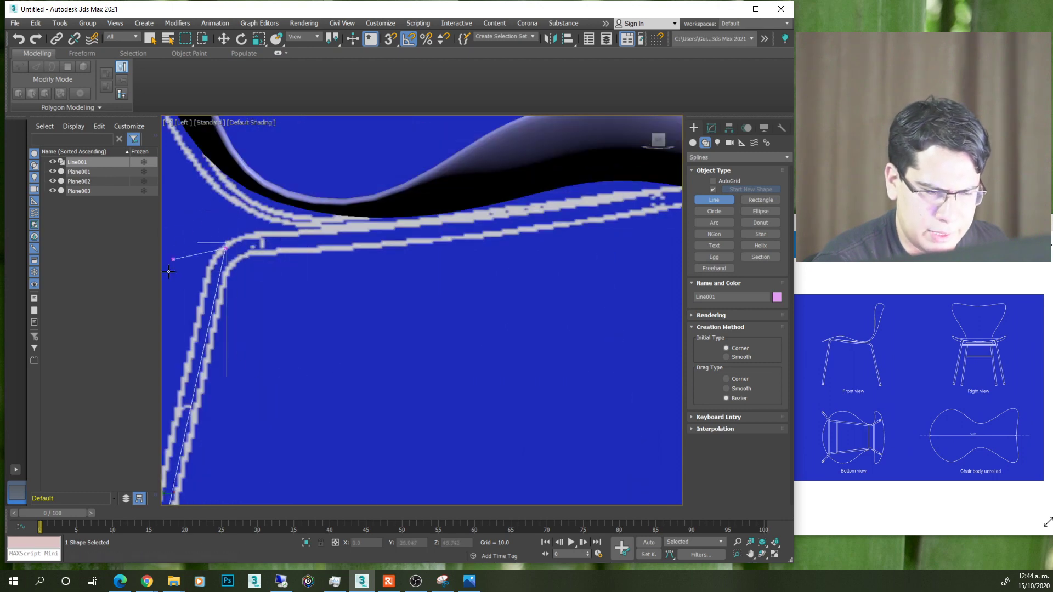
pyautogui.scroll(-5, 258, 242)
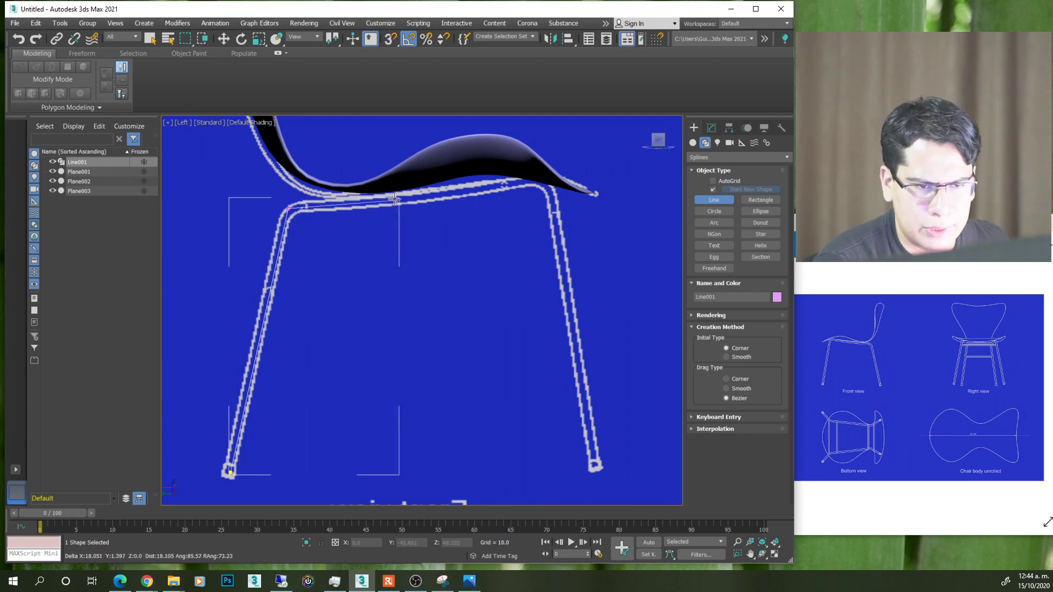
pyautogui.click(410, 202)
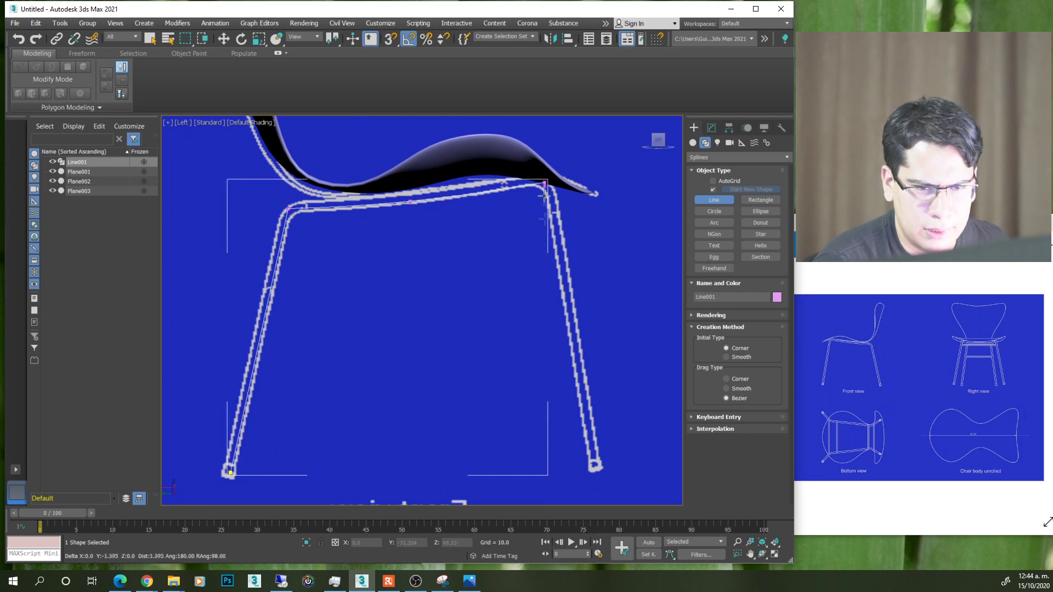
pyautogui.rightClick(594, 467)
# - Move the Line001 leg-frame line right and up into position under the seat
pyautogui.scroll(-3, 364, 347)
pyautogui.scroll(-2, 364, 346)
pyautogui.scroll(3, 364, 346)
pyautogui.scroll(-2, 366, 343)
pyautogui.moveTo(365, 342)
pyautogui.keyDown('alt'); pyautogui.mouseDown(button='middle')
pyautogui.moveTo(324, 340)
pyautogui.moveTo(406, 327)
pyautogui.moveTo(437, 348)
pyautogui.moveTo(391, 347)
pyautogui.mouseUp(button='middle'); pyautogui.keyUp('alt')
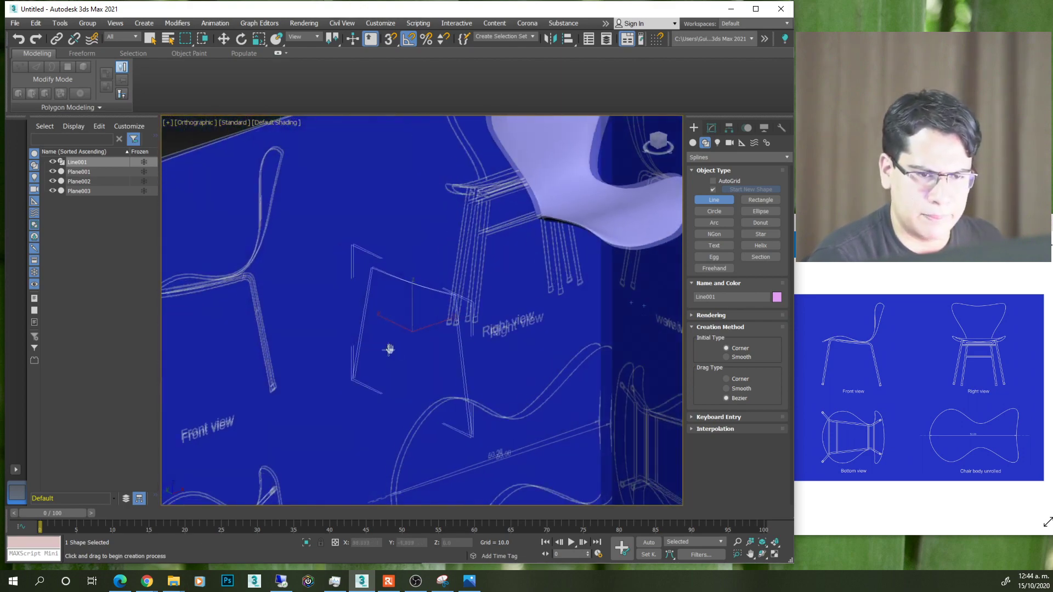
pyautogui.press('w')
pyautogui.moveTo(445, 310); pyautogui.dragTo(585, 271)
pyautogui.moveTo(585, 271)
pyautogui.keyDown('alt'); pyautogui.mouseDown(button='middle')
pyautogui.moveTo(635, 247)
pyautogui.moveTo(553, 230)
pyautogui.moveTo(536, 267)
pyautogui.moveTo(472, 265)
pyautogui.mouseUp(button='middle'); pyautogui.keyUp('alt')
pyautogui.scroll(2, 547, 227)
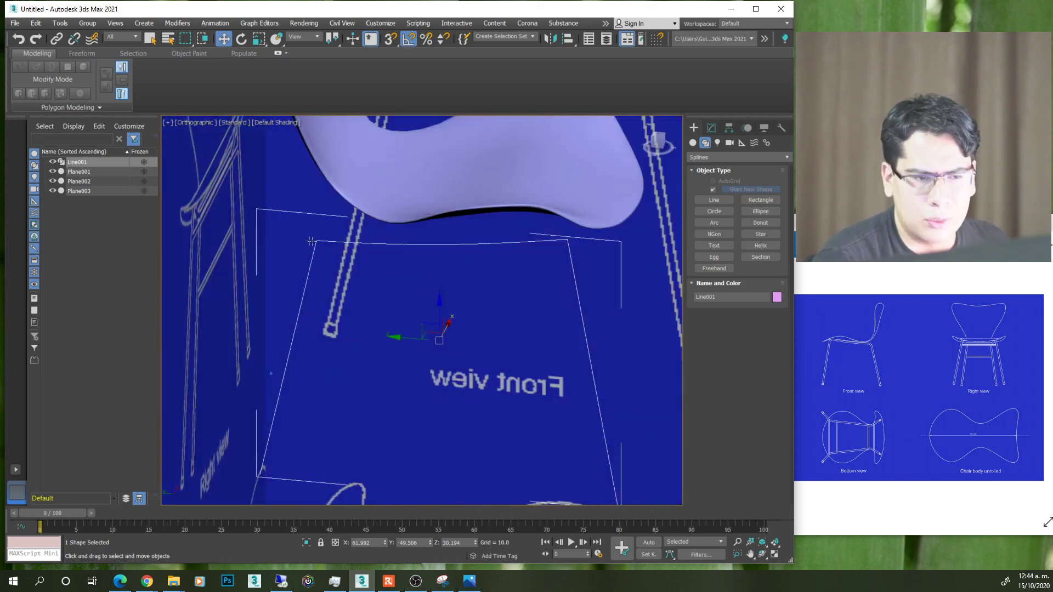
pyautogui.scroll(3, 311, 241)
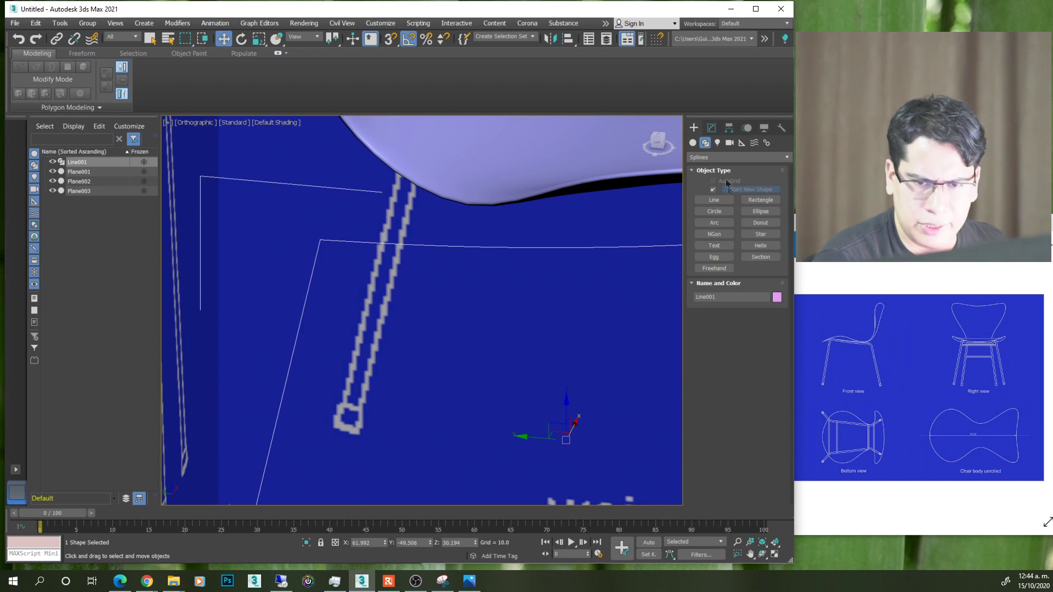
pyautogui.click(709, 129)
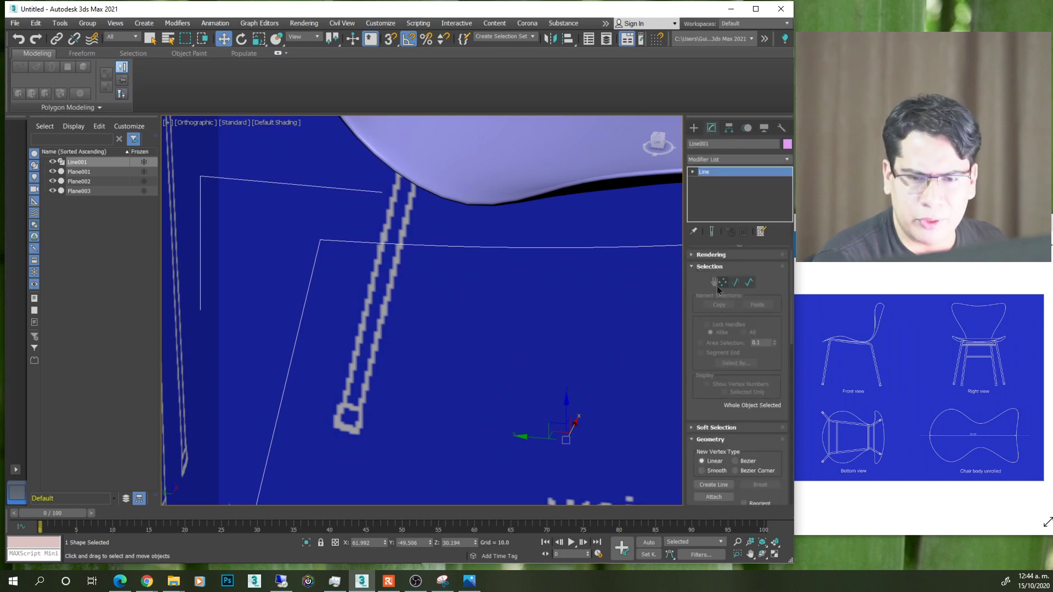
# - In Vertex mode, select the two top corner vertices of Line001
pyautogui.click(723, 285)
pyautogui.click(320, 240)
pyautogui.scroll(-3, 334, 262)
pyautogui.keyDown('ctrl'); pyautogui.click(578, 251); pyautogui.keyUp('ctrl')
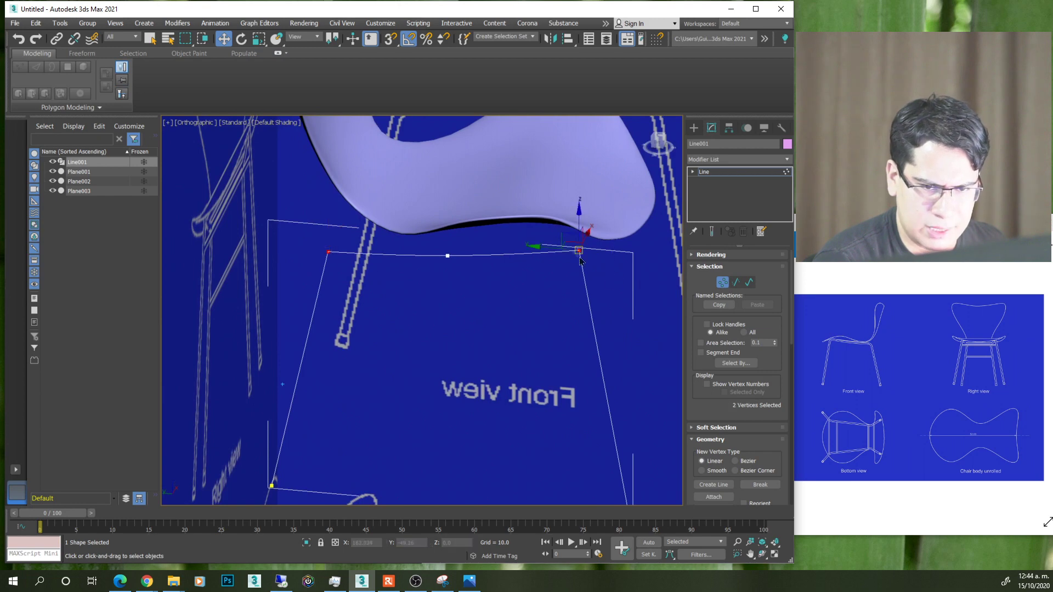
pyautogui.keyDown('alt'); pyautogui.moveTo(322, 283); pyautogui.dragTo(324, 282, button='middle'); pyautogui.keyUp('alt')
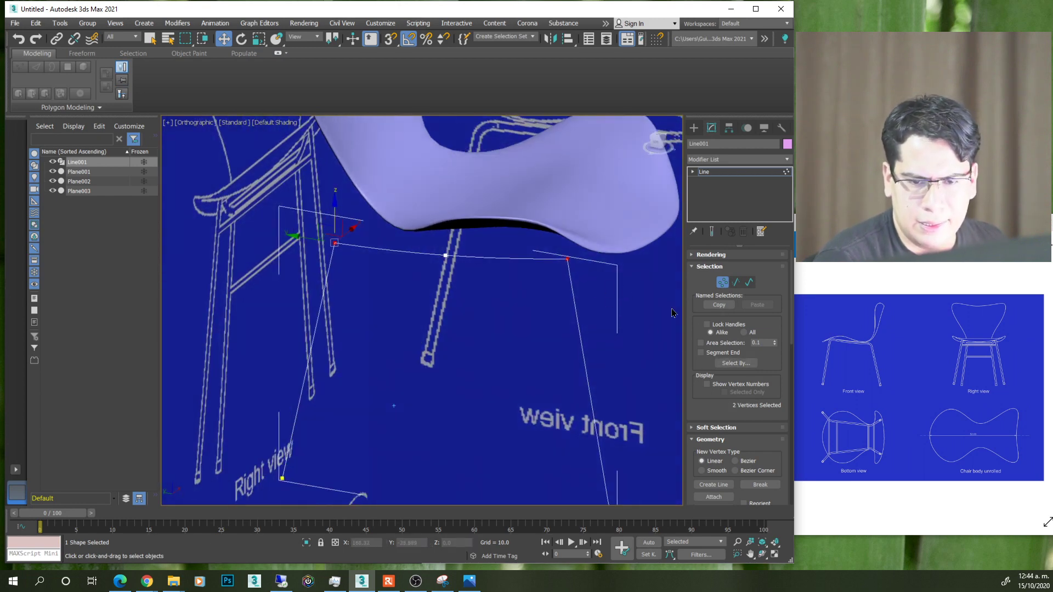
pyautogui.moveTo(722, 407); pyautogui.dragTo(743, 251)
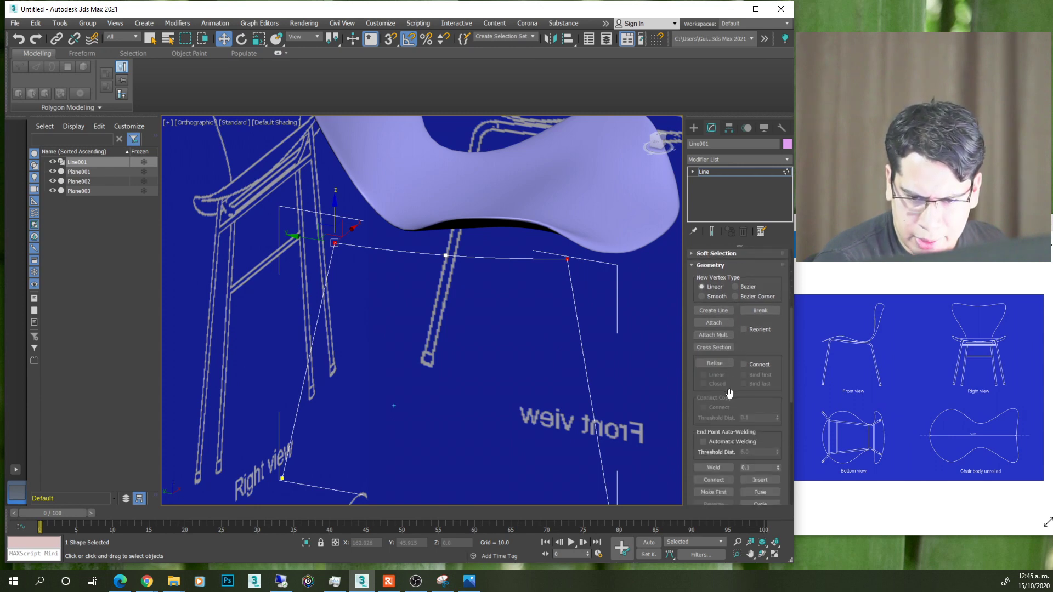
pyautogui.moveTo(729, 399); pyautogui.dragTo(734, 317)
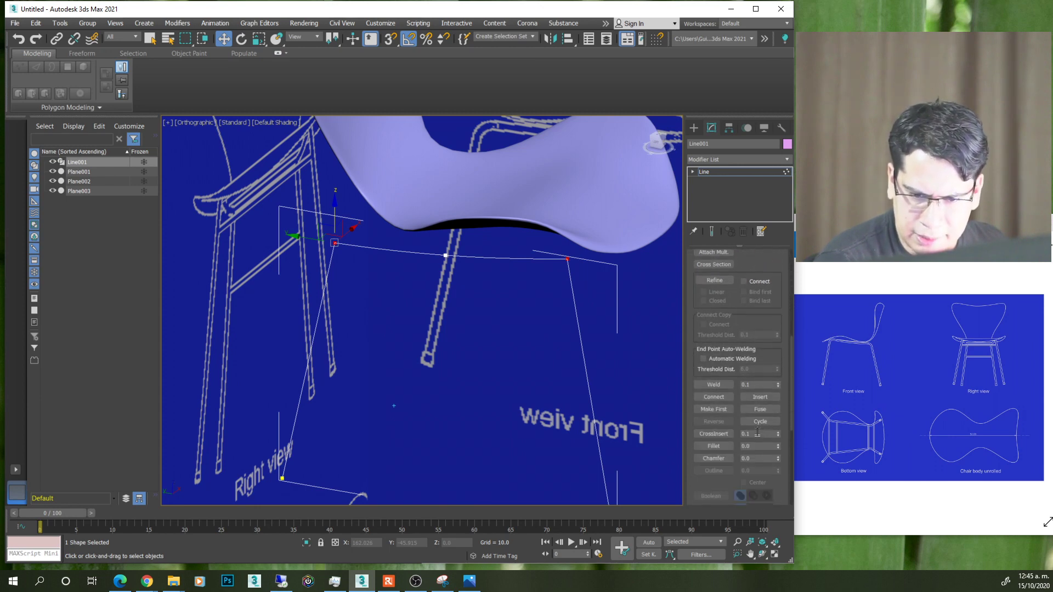
# - Fillet both selected corners to round them, about 2.57
pyautogui.click(715, 448)
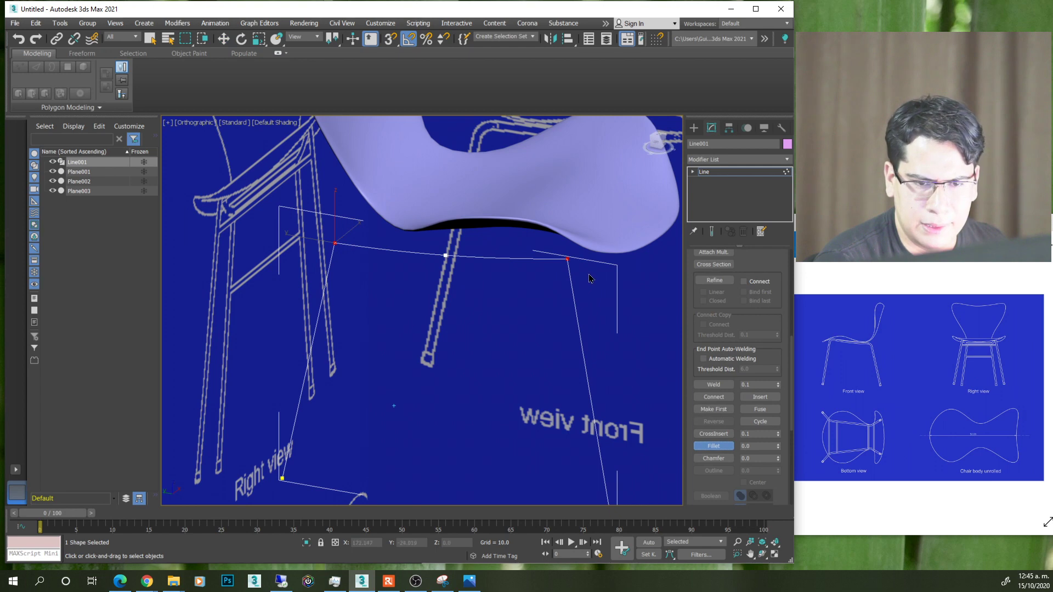
pyautogui.moveTo(569, 256)
pyautogui.mouseDown()
pyautogui.moveTo(587, 237)
pyautogui.moveTo(589, 213)
pyautogui.mouseUp()
pyautogui.click(658, 143)
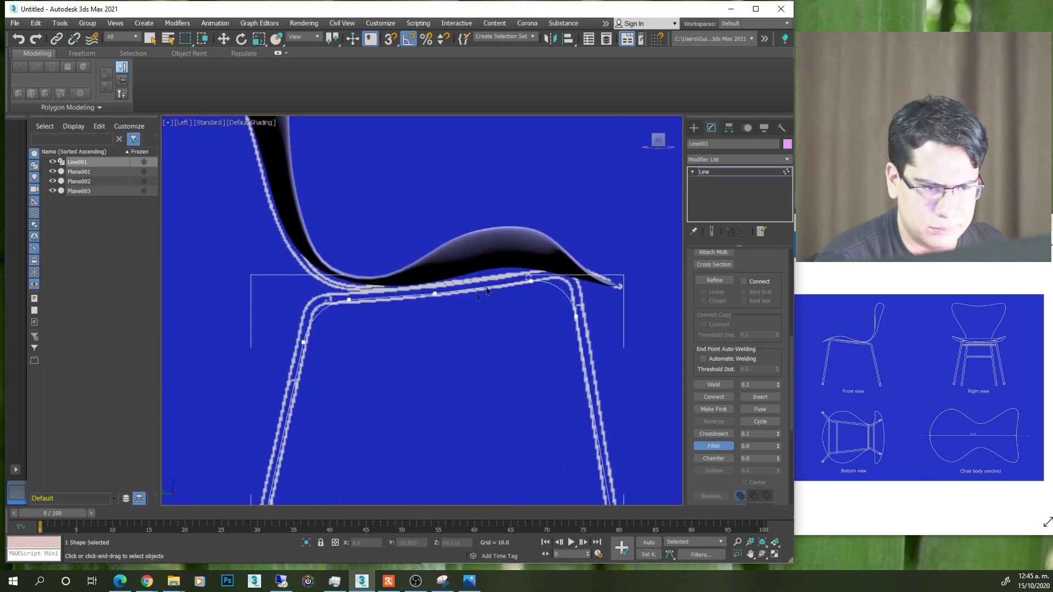
pyautogui.moveTo(314, 300); pyautogui.dragTo(326, 285)
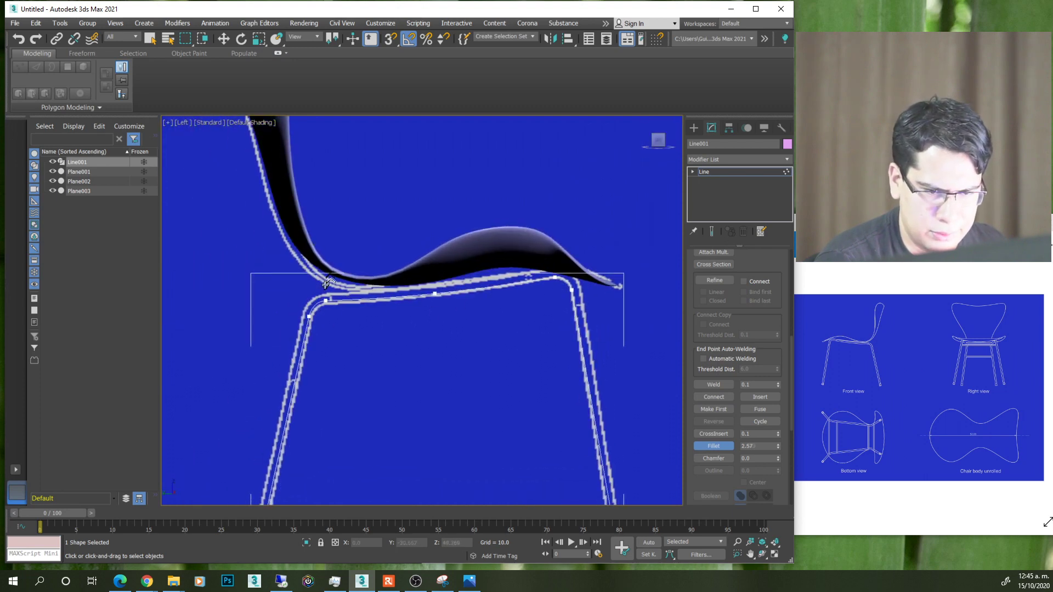
pyautogui.moveTo(328, 282)
pyautogui.keyDown('alt'); pyautogui.mouseDown(button='middle')
pyautogui.moveTo(400, 366)
pyautogui.moveTo(507, 311)
pyautogui.moveTo(479, 258)
pyautogui.moveTo(550, 237)
pyautogui.mouseUp(button='middle'); pyautogui.keyUp('alt')
pyautogui.press('w')
pyautogui.scroll(2, 550, 237)
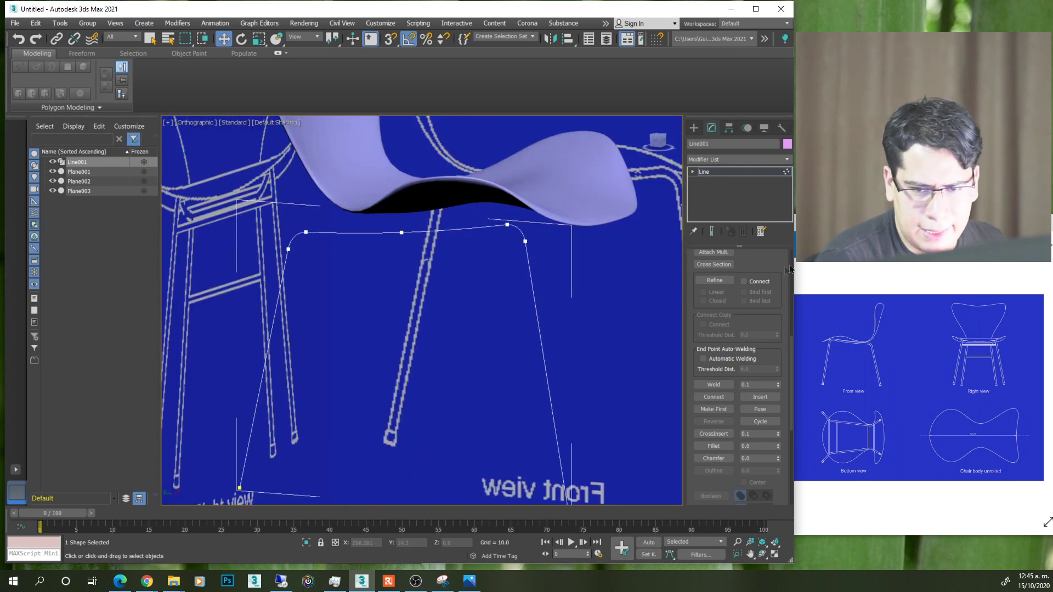
pyautogui.moveTo(789, 260); pyautogui.dragTo(789, 260)
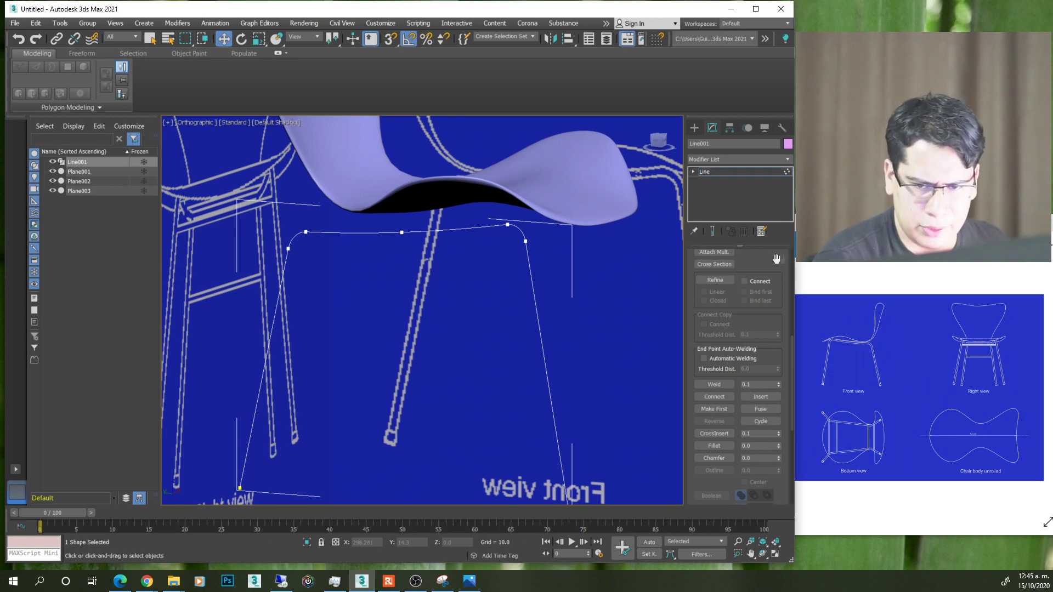
pyautogui.moveTo(773, 258); pyautogui.dragTo(763, 570)
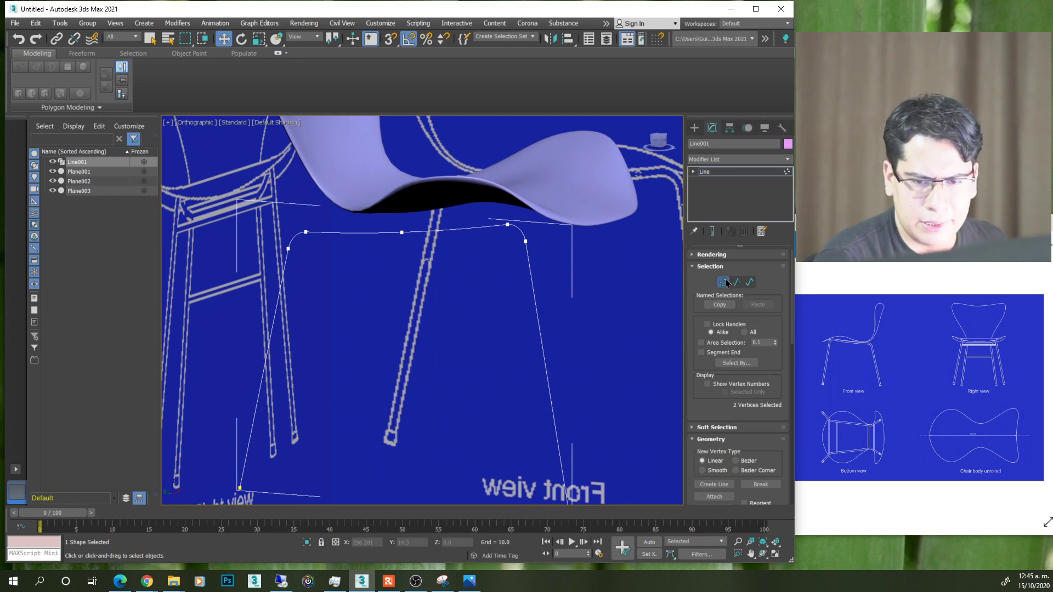
# - Enable Line001 in renderer and viewport as a round tube with thickness 2.0
pyautogui.click(723, 283)
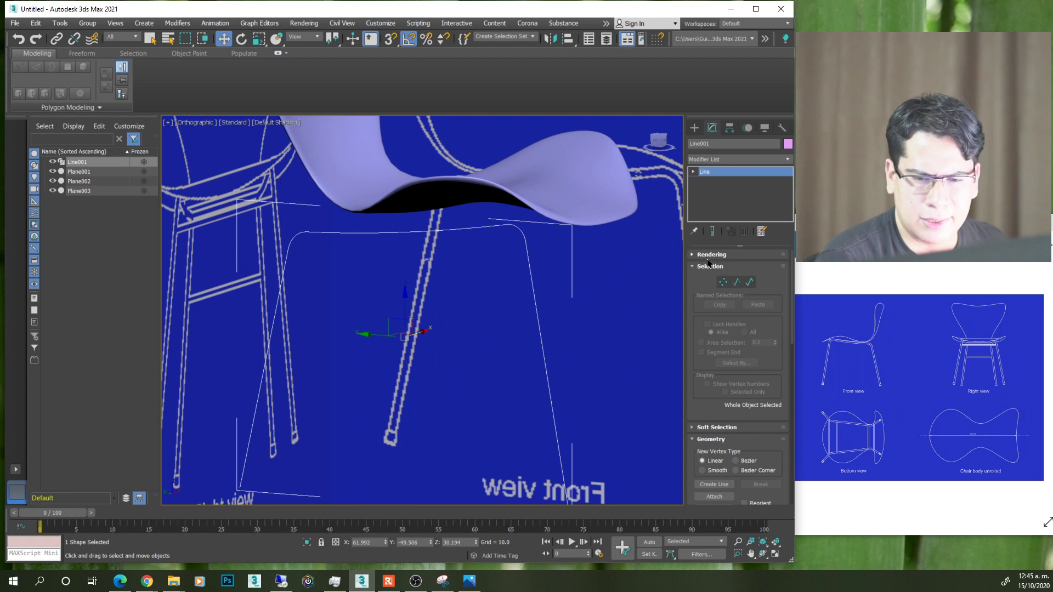
pyautogui.click(712, 255)
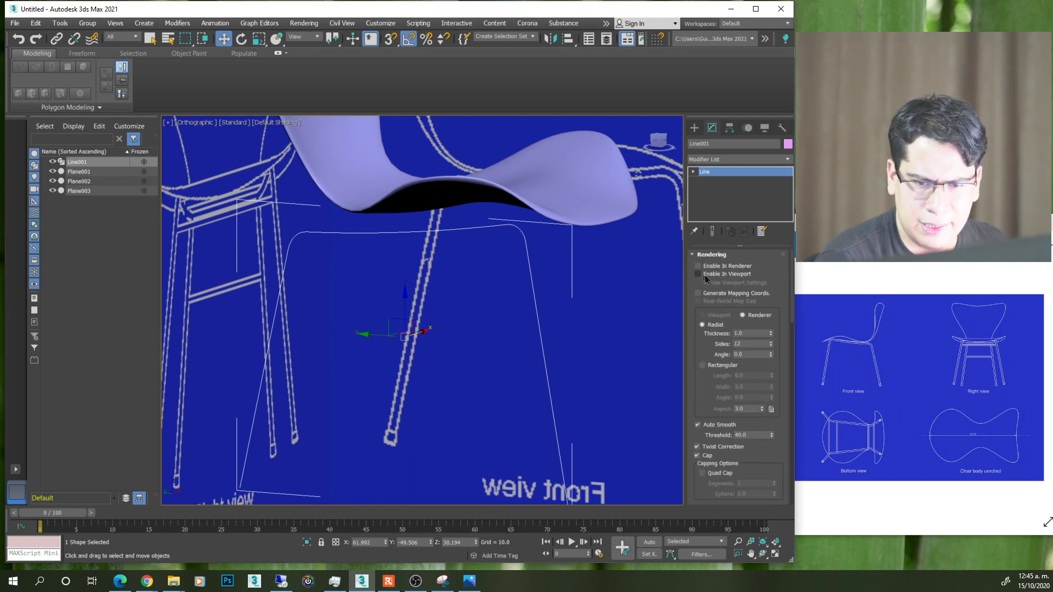
pyautogui.click(698, 274)
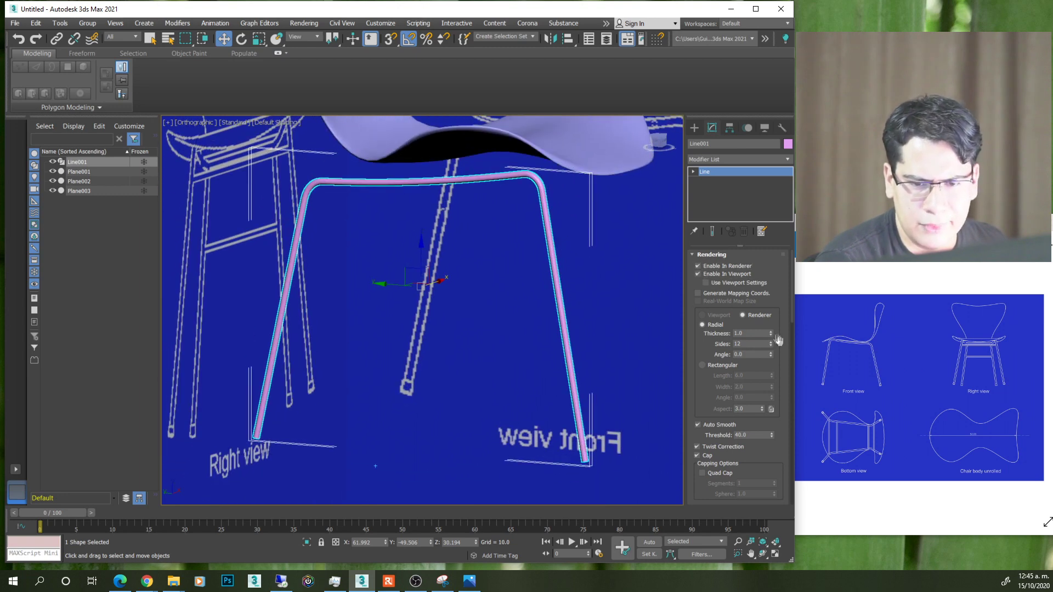
pyautogui.moveTo(771, 335); pyautogui.dragTo(772, 301)
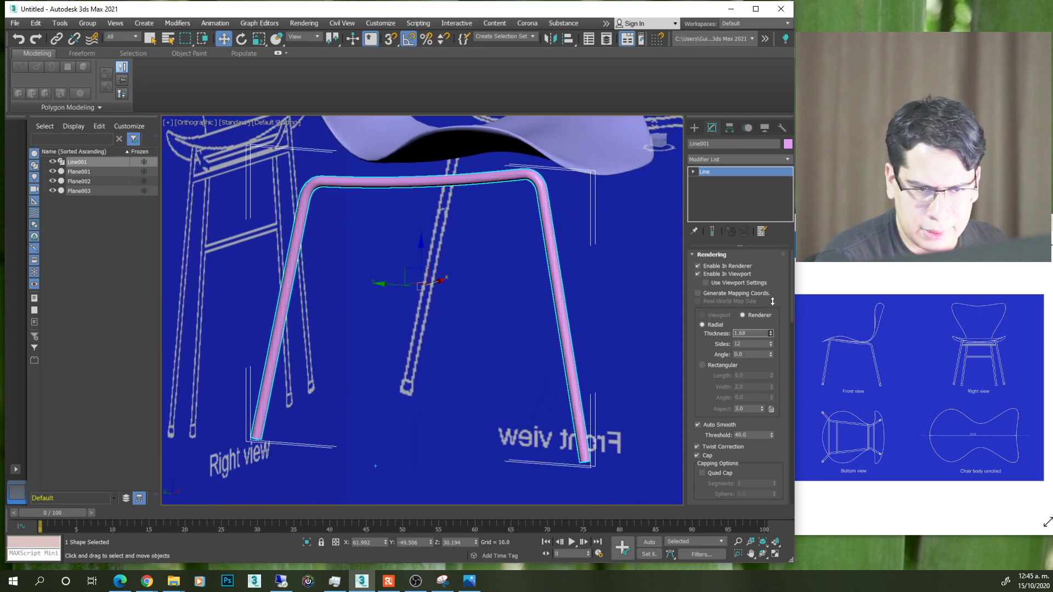
pyautogui.click(656, 142)
pyautogui.moveTo(423, 357)
pyautogui.mouseDown(button='middle')
pyautogui.moveTo(407, 365)
pyautogui.moveTo(504, 332)
pyautogui.mouseUp(button='middle')
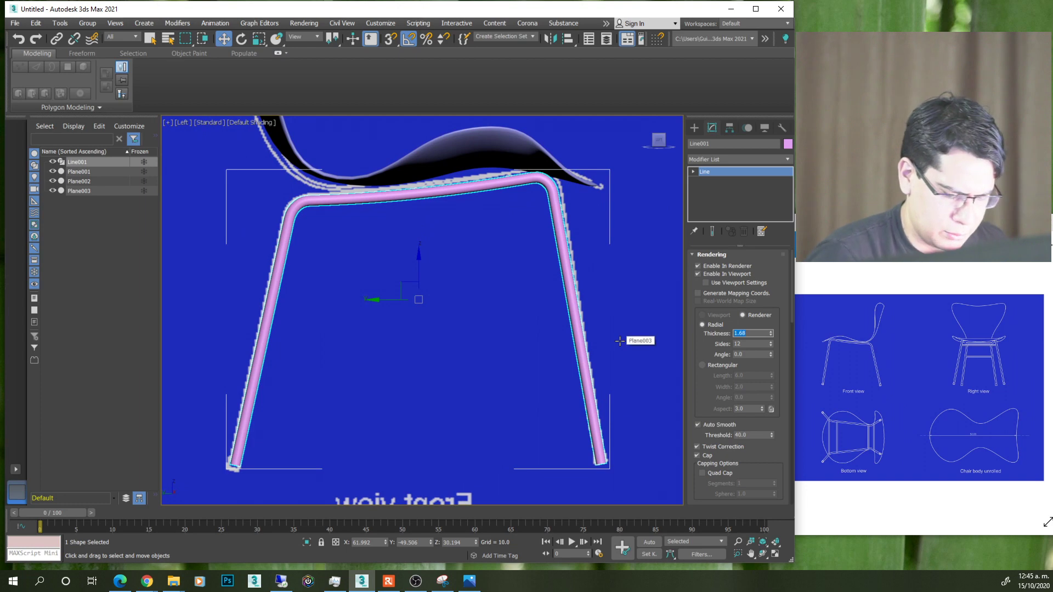
pyautogui.write('1.75')
pyautogui.press('Return')
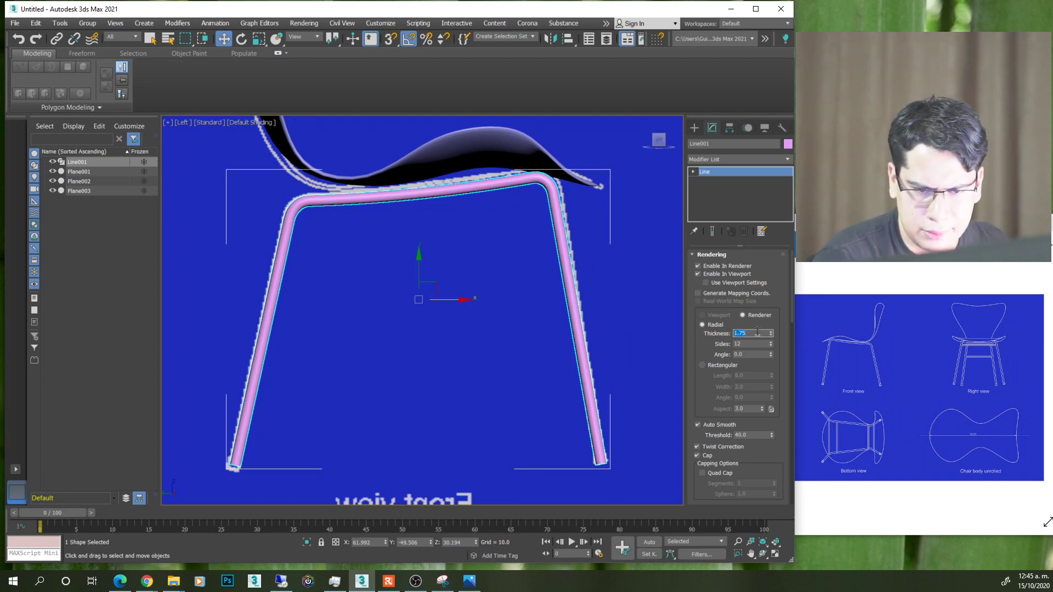
pyautogui.write('2')
pyautogui.press('Return')
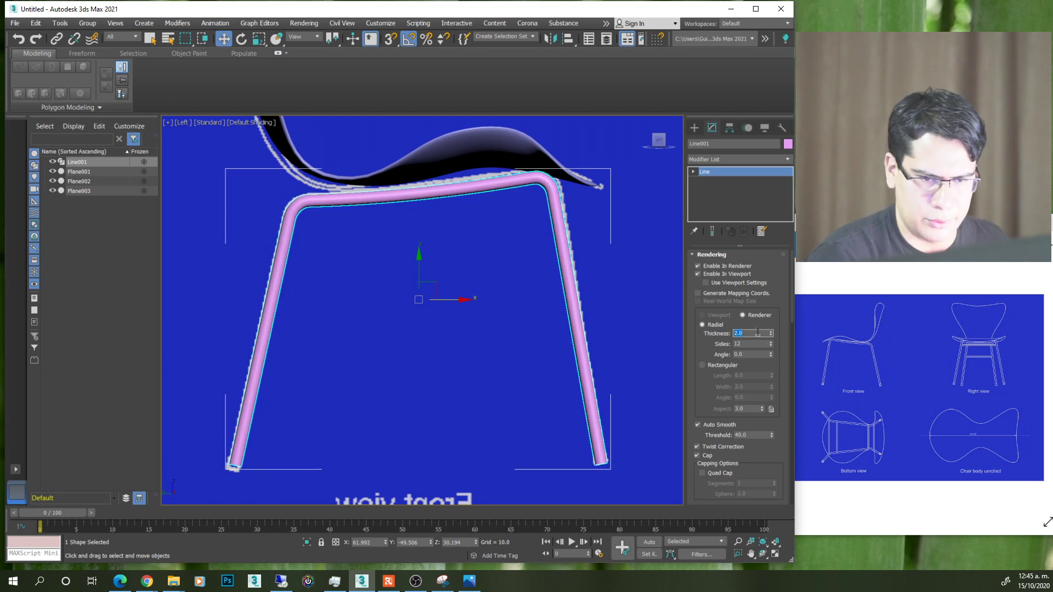
pyautogui.moveTo(541, 357)
pyautogui.keyDown('alt'); pyautogui.mouseDown(button='middle')
pyautogui.moveTo(552, 348)
pyautogui.moveTo(513, 357)
pyautogui.moveTo(340, 345)
pyautogui.moveTo(352, 359)
pyautogui.moveTo(340, 340)
pyautogui.mouseUp(button='middle'); pyautogui.keyUp('alt')
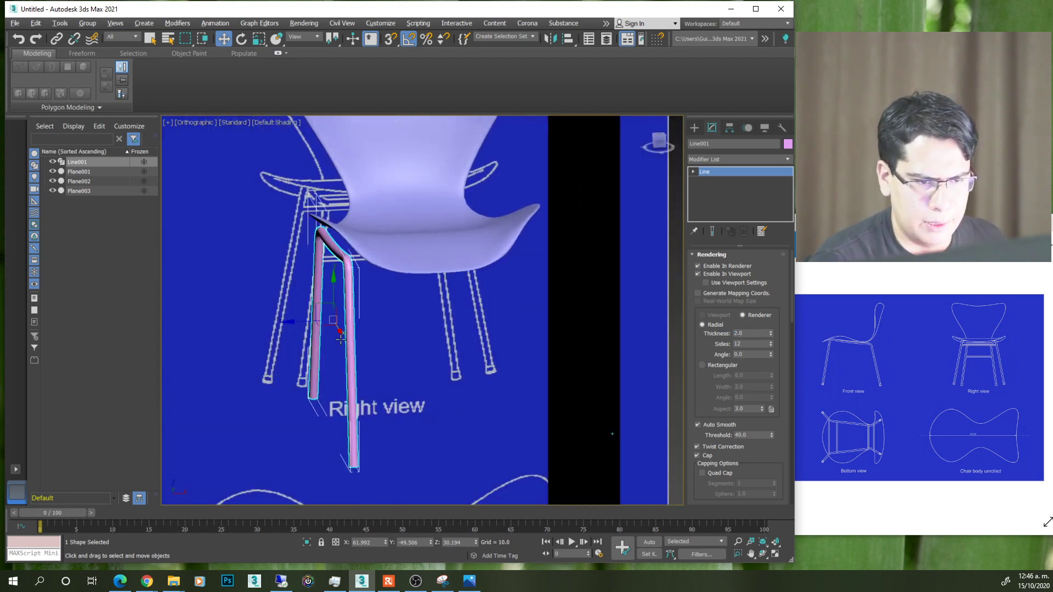
# - Move the tubular leg frame sideways along X to line up with the blueprint leg
pyautogui.moveTo(367, 320); pyautogui.dragTo(390, 320)
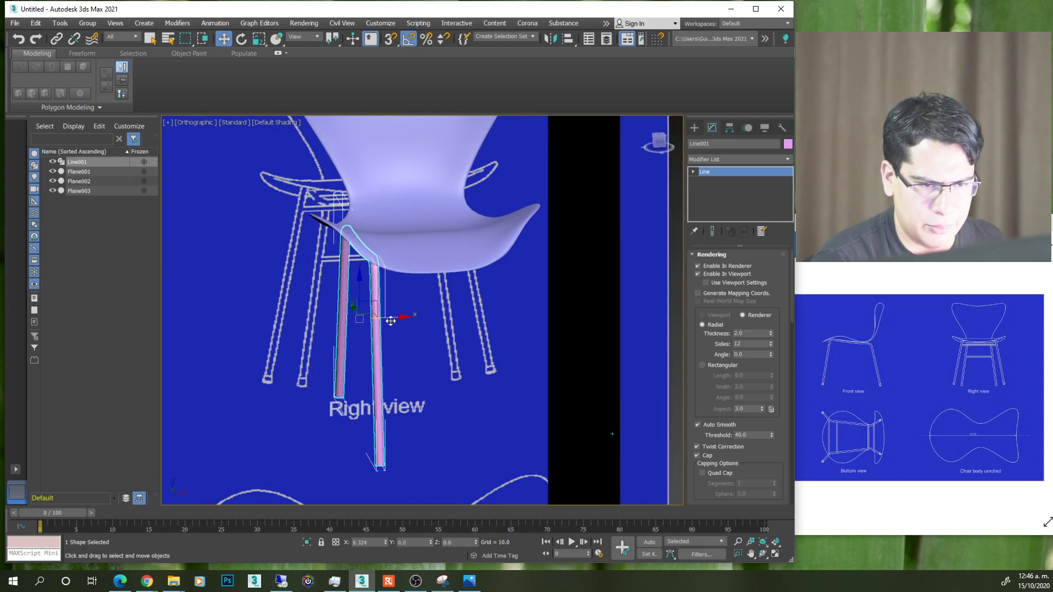
pyautogui.moveTo(390, 321)
pyautogui.keyDown('alt'); pyautogui.mouseDown(button='middle')
pyautogui.moveTo(378, 315)
pyautogui.moveTo(456, 309)
pyautogui.mouseUp(button='middle'); pyautogui.keyUp('alt')
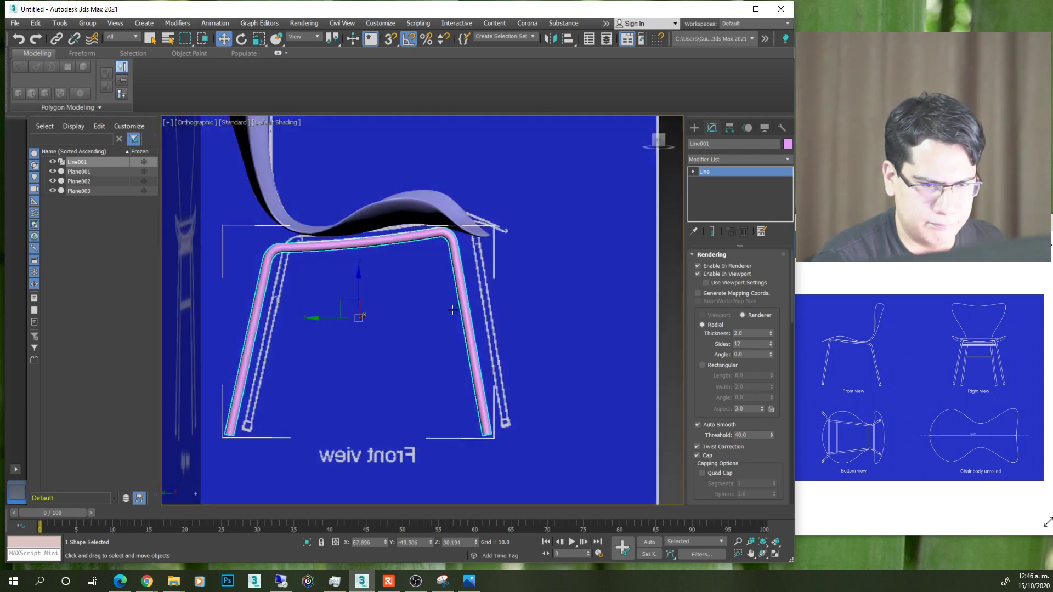
pyautogui.moveTo(340, 291)
pyautogui.keyDown('alt'); pyautogui.mouseDown(button='middle')
pyautogui.moveTo(313, 284)
pyautogui.moveTo(362, 284)
pyautogui.mouseUp(button='middle'); pyautogui.keyUp('alt')
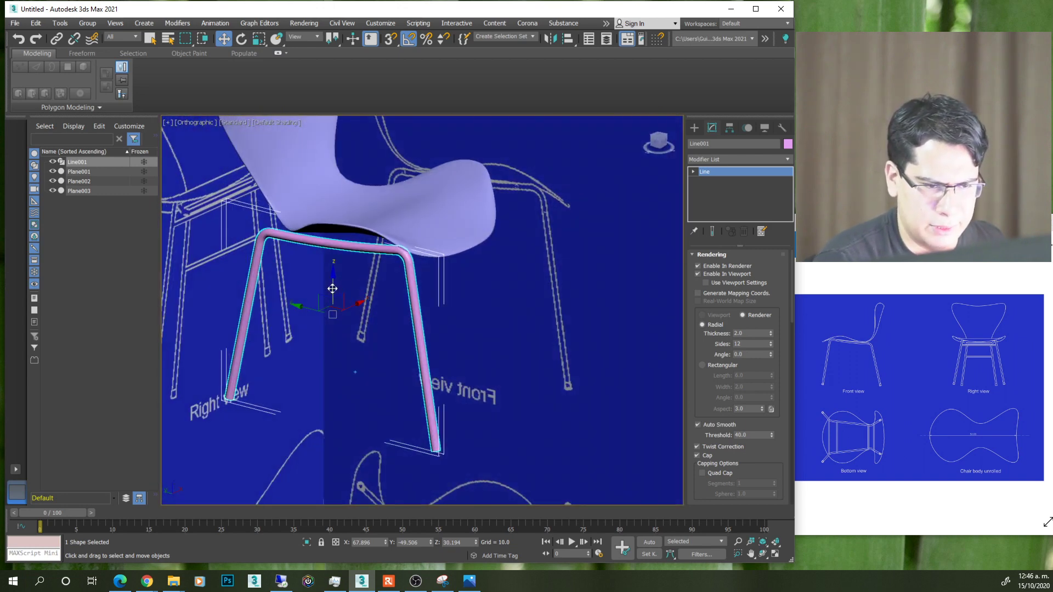
pyautogui.keyDown('alt'); pyautogui.moveTo(331, 289); pyautogui.dragTo(367, 307, button='middle'); pyautogui.keyUp('alt')
# - Undo an accidental Shift-clone of the leg frame and check alignment in Front view
pyautogui.hotkey('shift', 'f')
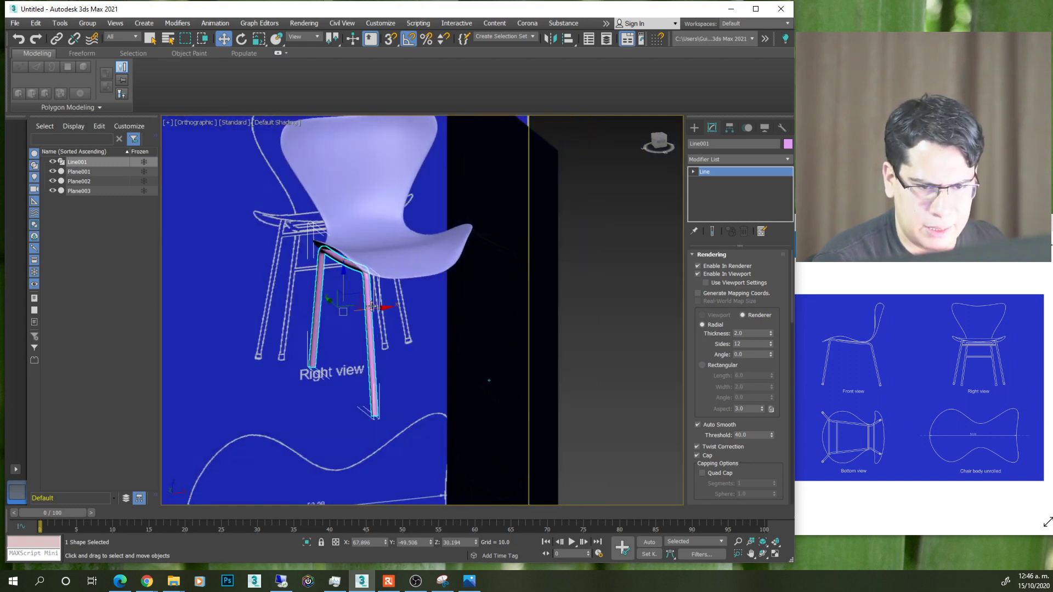
pyautogui.keyDown('shift'); pyautogui.moveTo(384, 306); pyautogui.dragTo(461, 300); pyautogui.keyUp('shift')
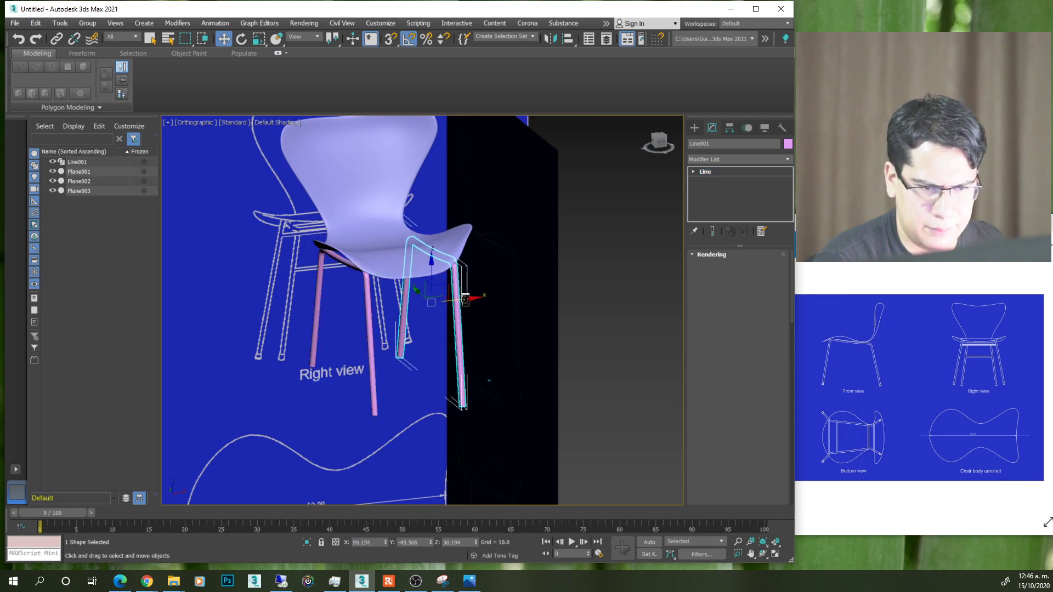
pyautogui.click(462, 331)
pyautogui.hotkey('ctrl', 'z')
pyautogui.moveTo(463, 332)
pyautogui.keyDown('alt'); pyautogui.mouseDown(button='middle')
pyautogui.moveTo(411, 281)
pyautogui.moveTo(364, 305)
pyautogui.mouseUp(button='middle'); pyautogui.keyUp('alt')
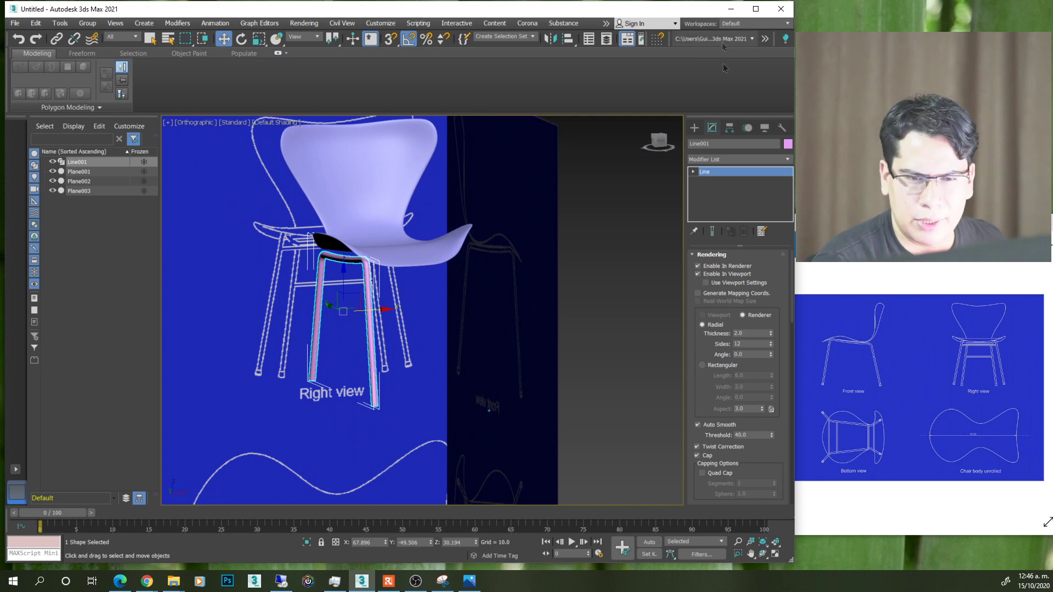
pyautogui.click(664, 145)
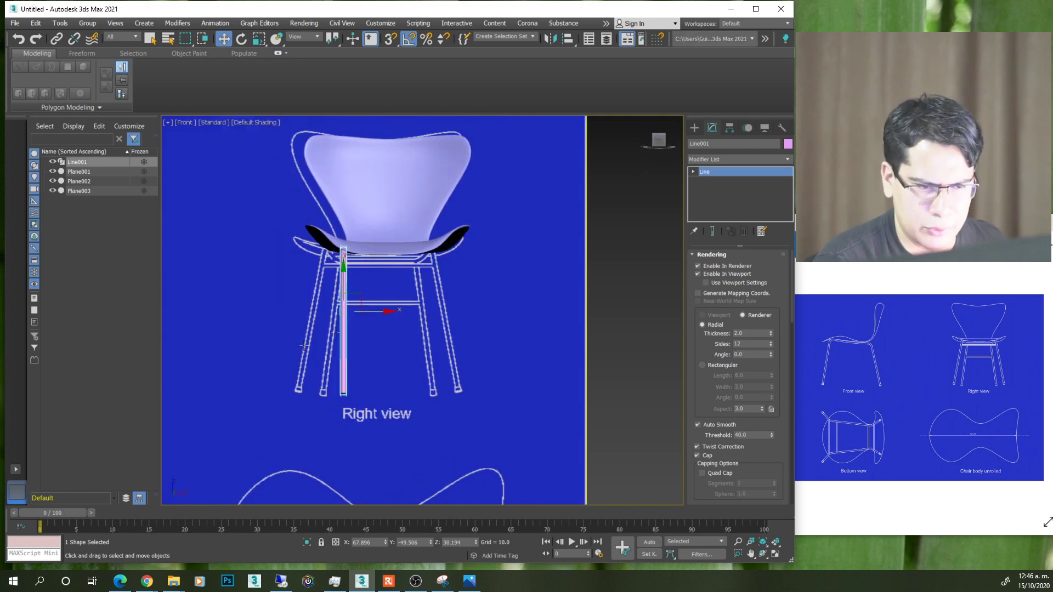
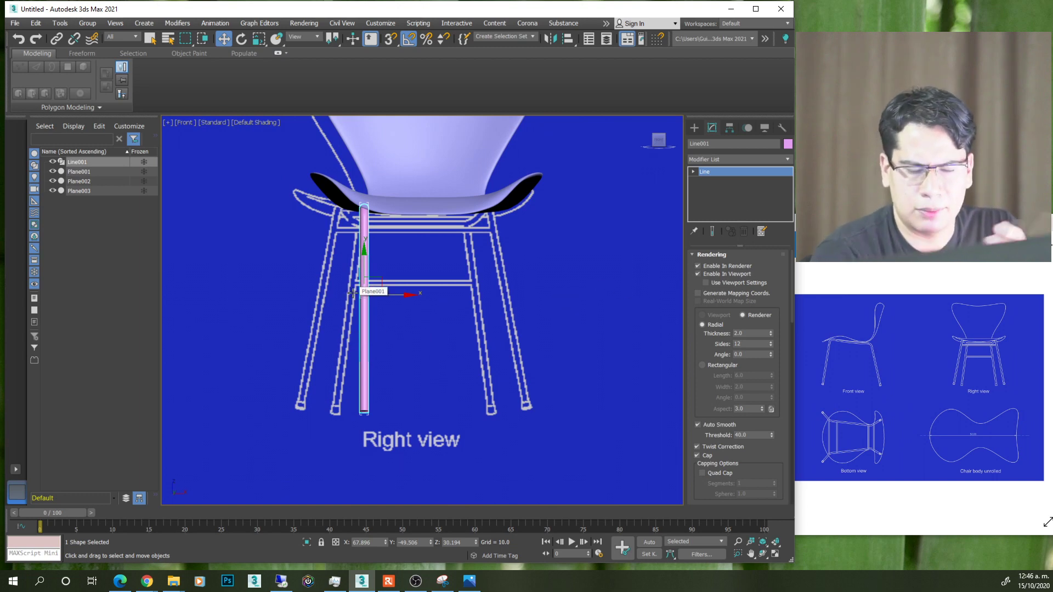
# - Toggle the leg's Enable In Viewport rendering off and back on
pyautogui.click(713, 272)
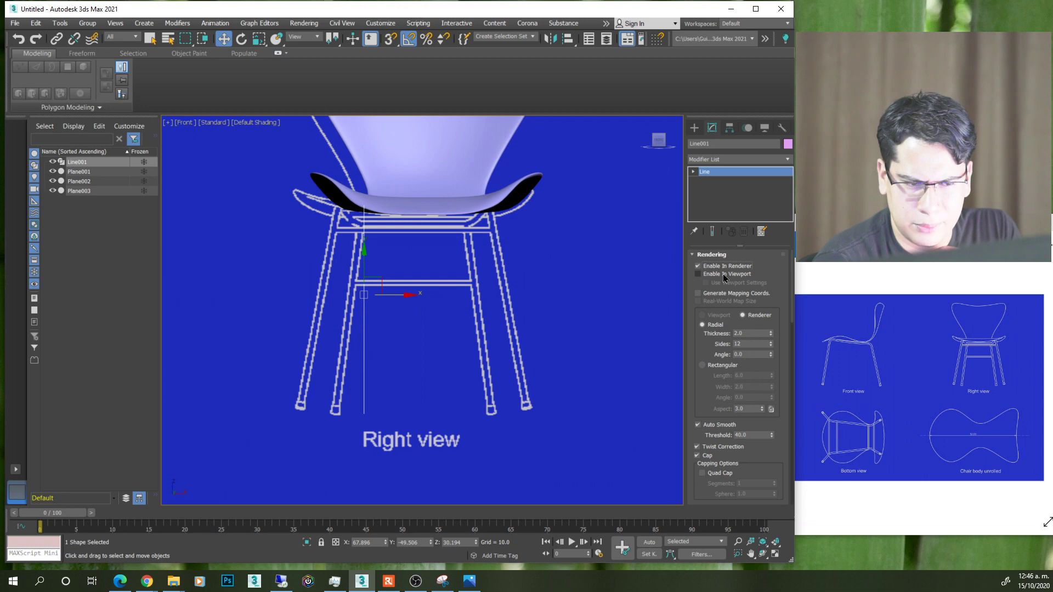
pyautogui.click(724, 278)
pyautogui.moveTo(374, 307); pyautogui.dragTo(419, 305, button='middle')
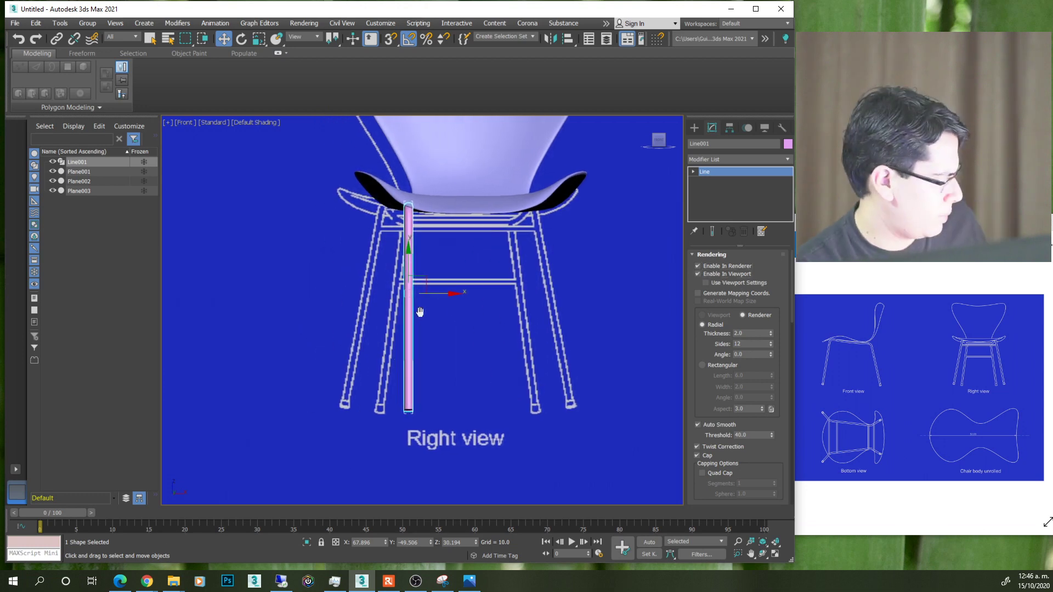
# - Tilt Line001 about 5 degrees and shift it left onto the reference leg
pyautogui.press('e')
pyautogui.moveTo(441, 266); pyautogui.dragTo(441, 268)
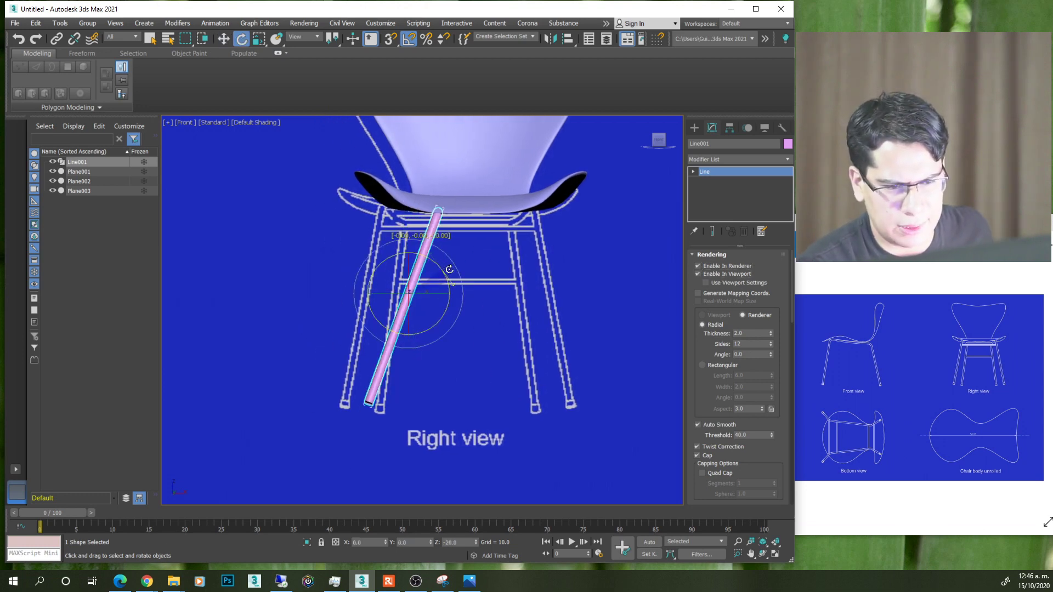
pyautogui.press('w')
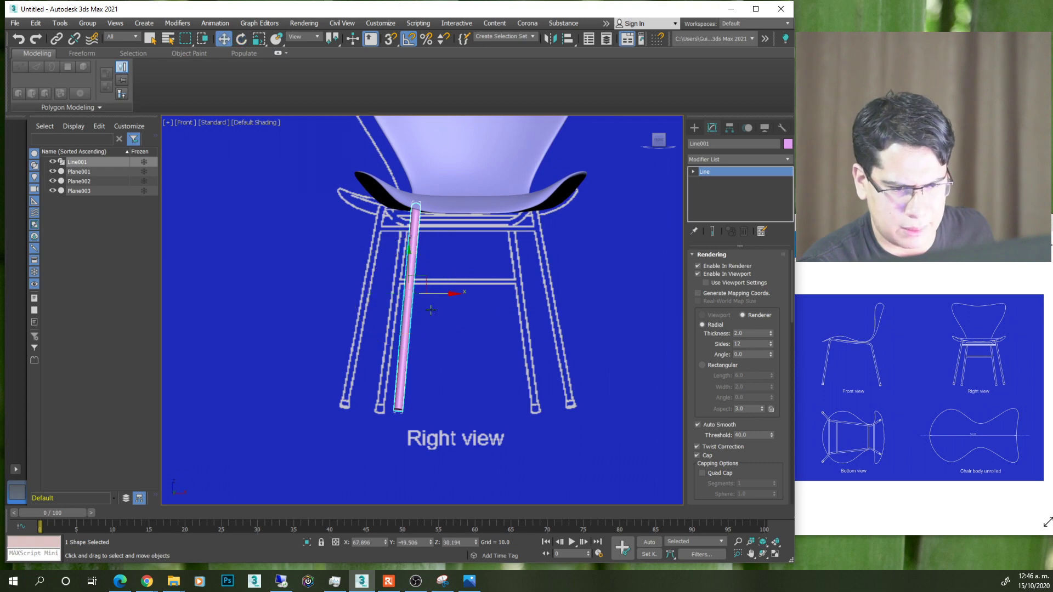
pyautogui.moveTo(444, 292); pyautogui.dragTo(426, 290)
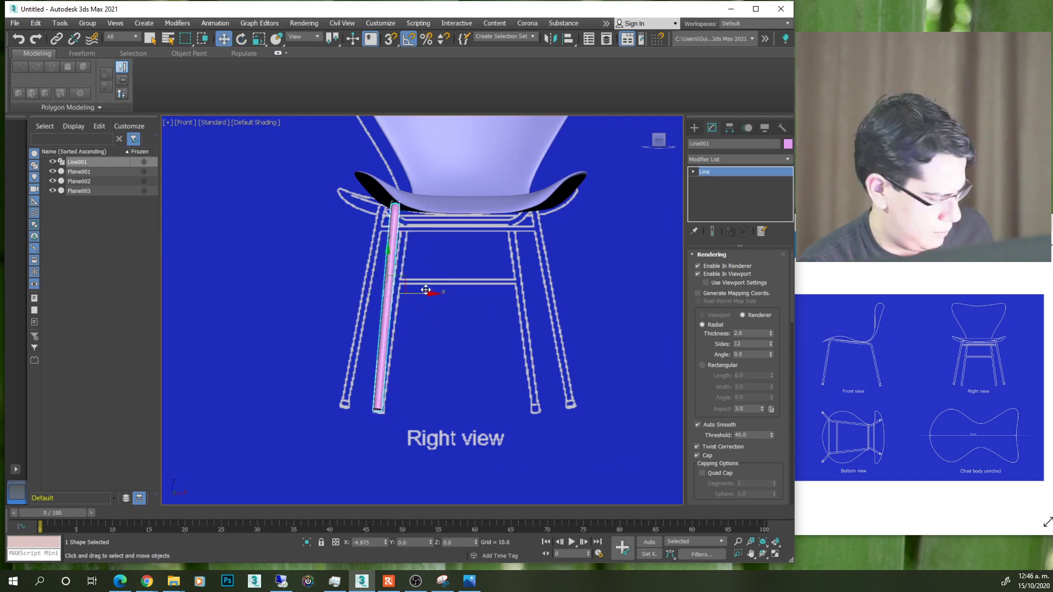
pyautogui.press('e')
pyautogui.moveTo(423, 275); pyautogui.dragTo(424, 273)
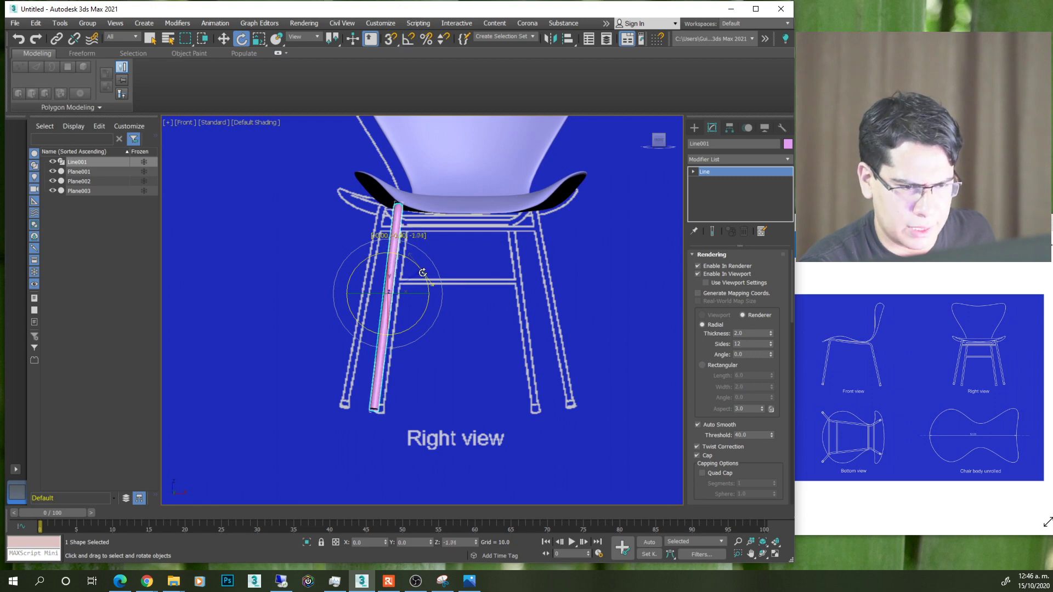
pyautogui.moveTo(423, 272); pyautogui.dragTo(407, 294)
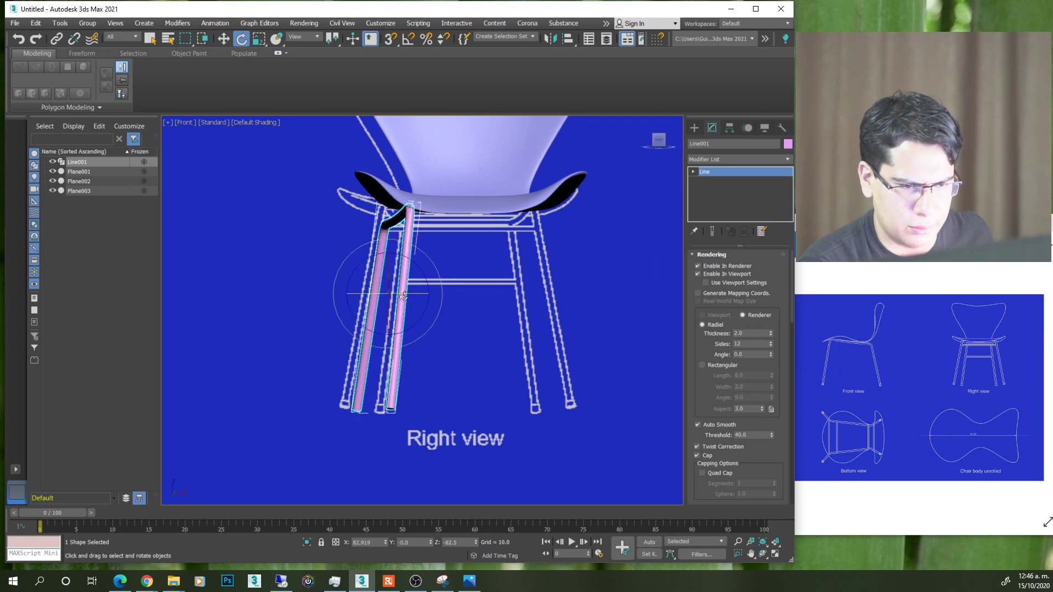
pyautogui.keyDown('shift'); pyautogui.moveTo(404, 297); pyautogui.dragTo(395, 294); pyautogui.keyUp('shift')
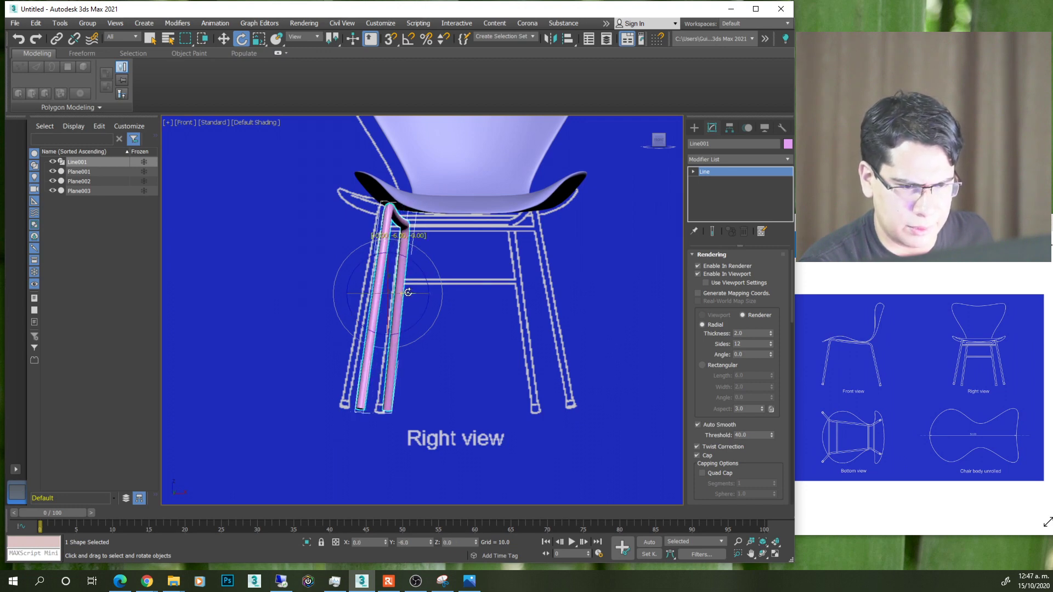
# - Orbit around the leg frame to check its alignment against the reference legs
pyautogui.moveTo(396, 295)
pyautogui.keyDown('alt'); pyautogui.mouseDown(button='middle')
pyautogui.moveTo(471, 303)
pyautogui.moveTo(432, 286)
pyautogui.mouseUp(button='middle'); pyautogui.keyUp('alt')
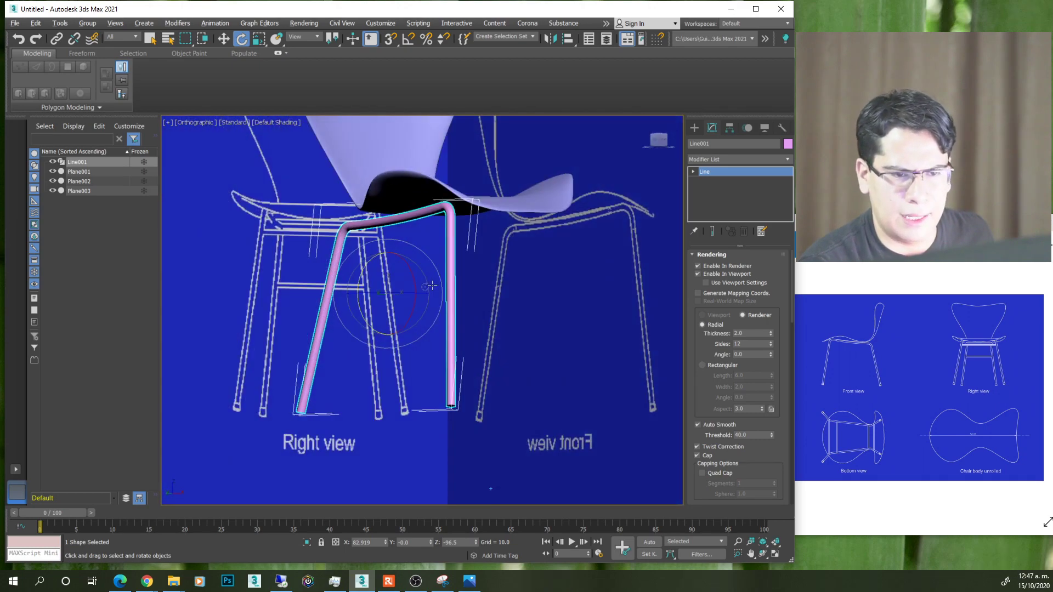
pyautogui.click(664, 140)
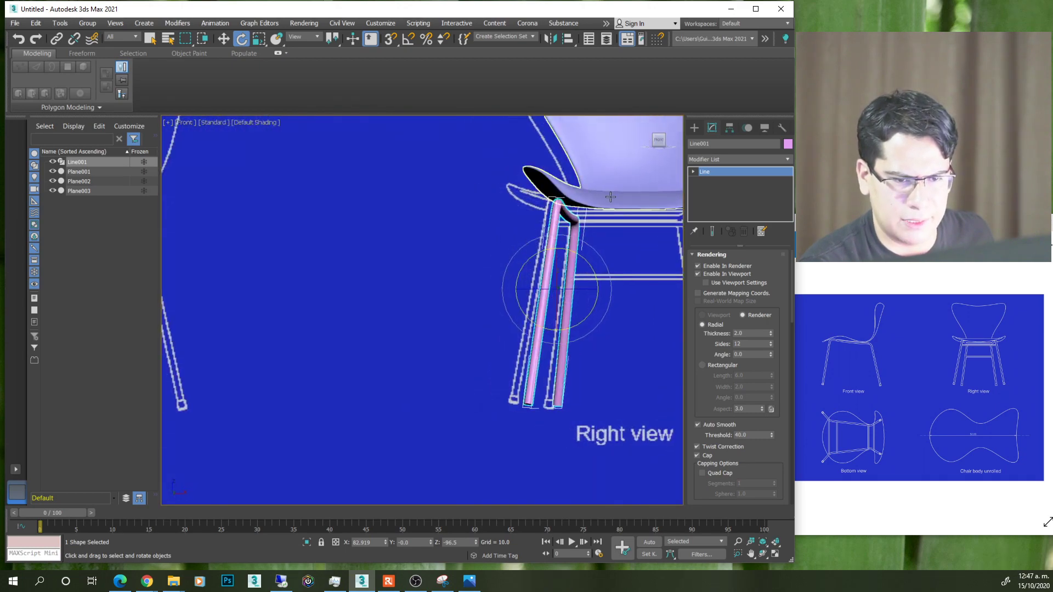
pyautogui.moveTo(432, 293)
pyautogui.keyDown('alt'); pyautogui.mouseDown(button='middle')
pyautogui.moveTo(512, 303)
pyautogui.moveTo(606, 186)
pyautogui.mouseUp(button='middle'); pyautogui.keyUp('alt')
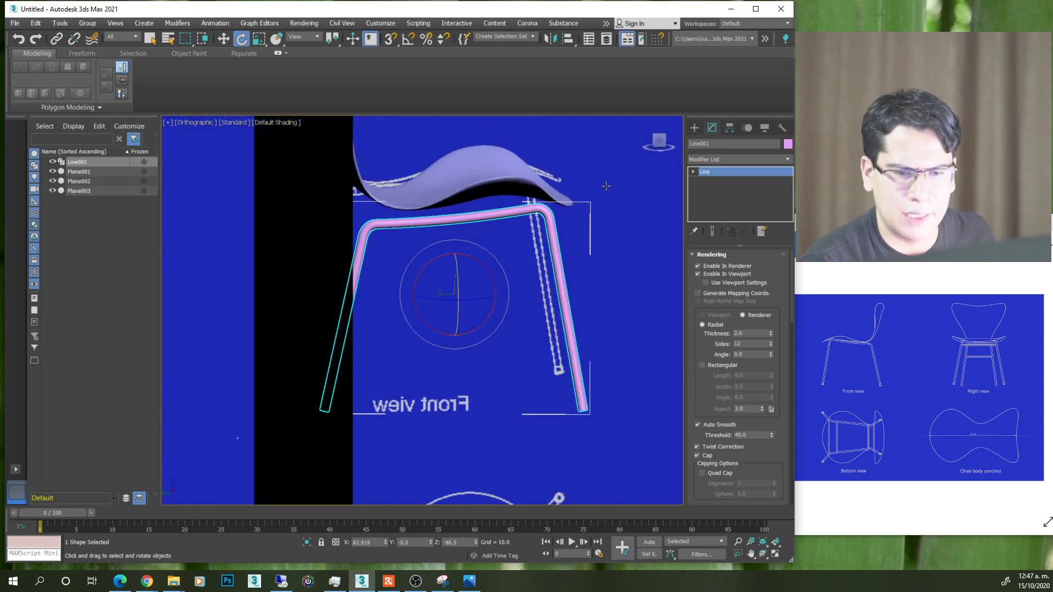
pyautogui.keyDown('alt'); pyautogui.moveTo(661, 141); pyautogui.dragTo(456, 239, button='middle'); pyautogui.keyUp('alt')
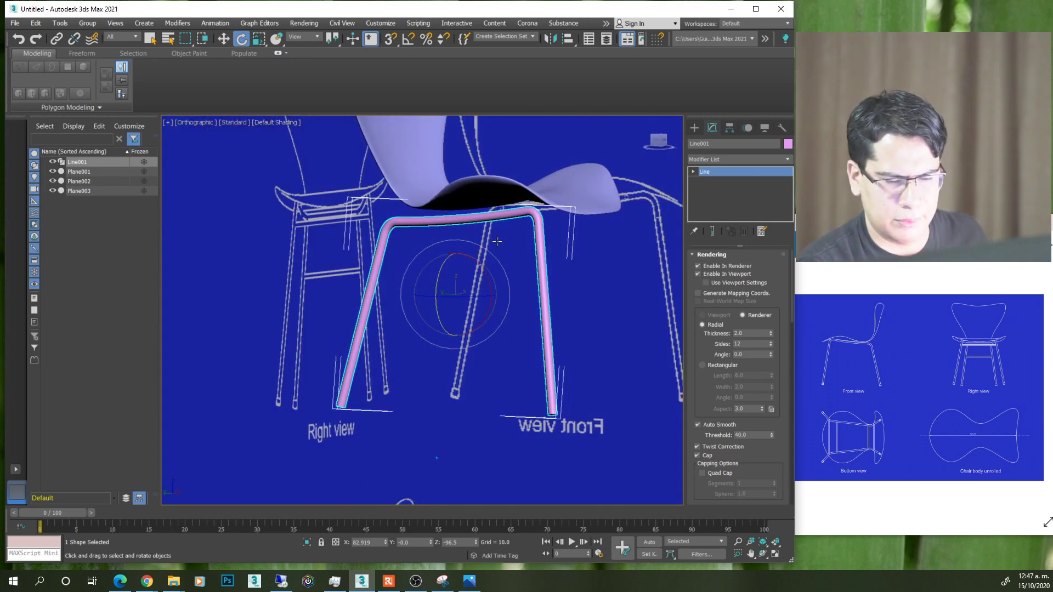
pyautogui.press('w')
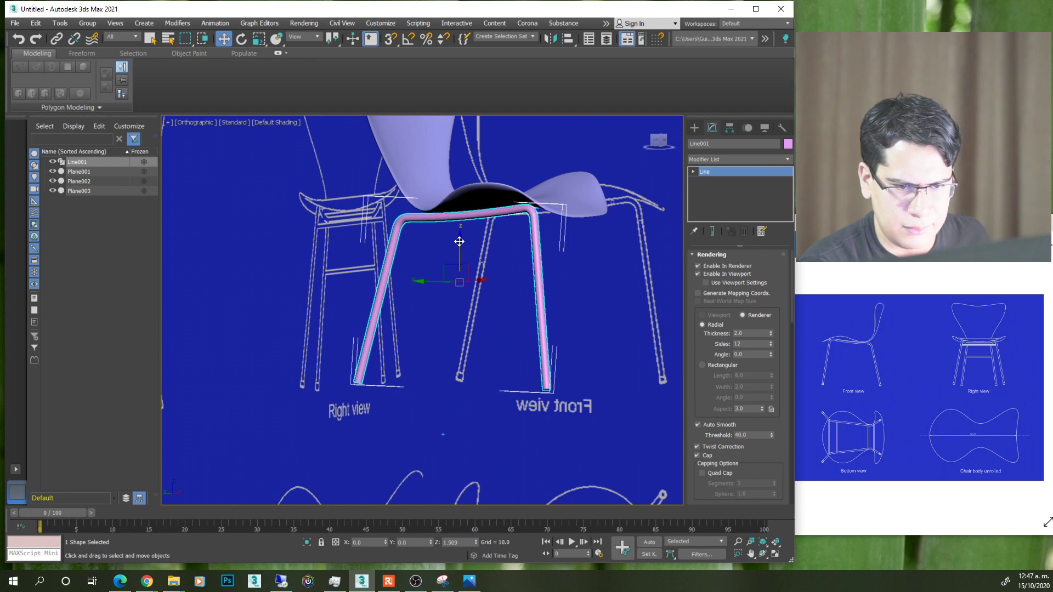
pyautogui.moveTo(460, 247)
pyautogui.keyDown('alt'); pyautogui.mouseDown(button='middle')
pyautogui.moveTo(397, 252)
pyautogui.moveTo(587, 181)
pyautogui.mouseUp(button='middle'); pyautogui.keyUp('alt')
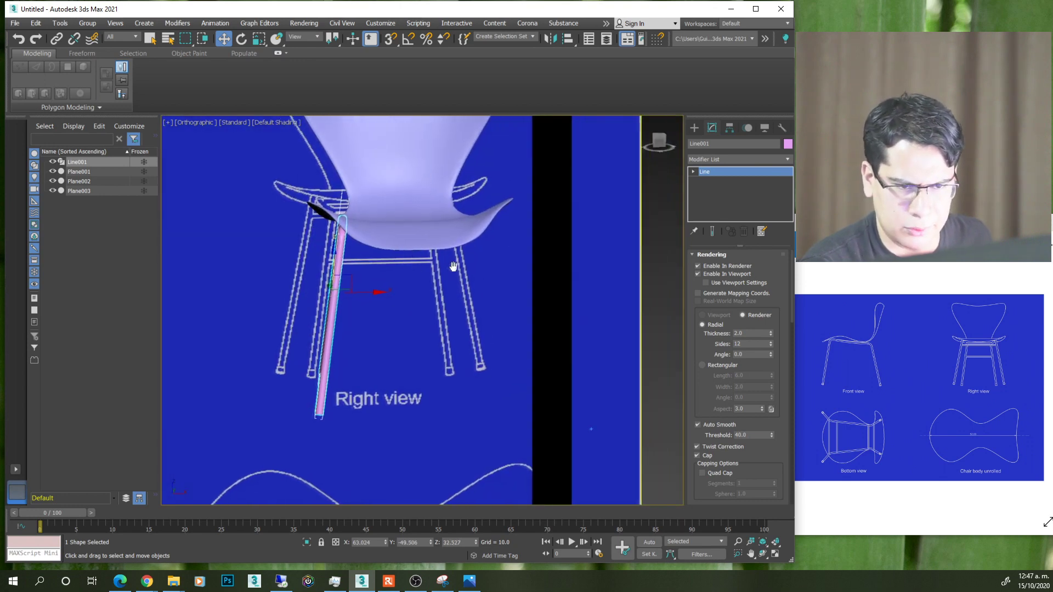
# - Add a Symmetry modifier to the Line001 leg
pyautogui.moveTo(463, 266); pyautogui.dragTo(450, 274, button='middle')
pyautogui.click(727, 161)
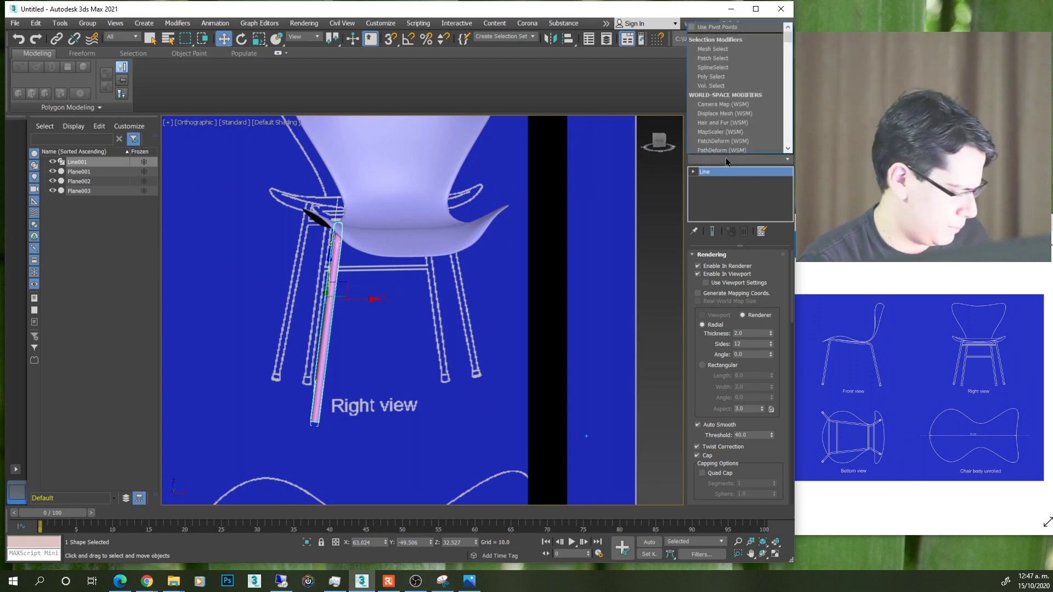
pyautogui.write('sym')
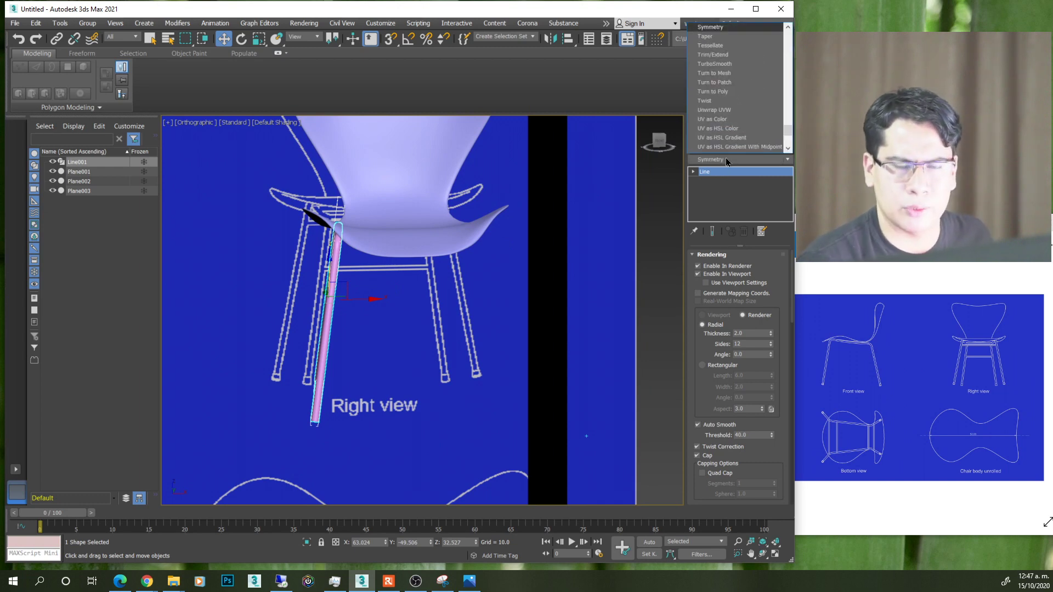
pyautogui.press('Return')
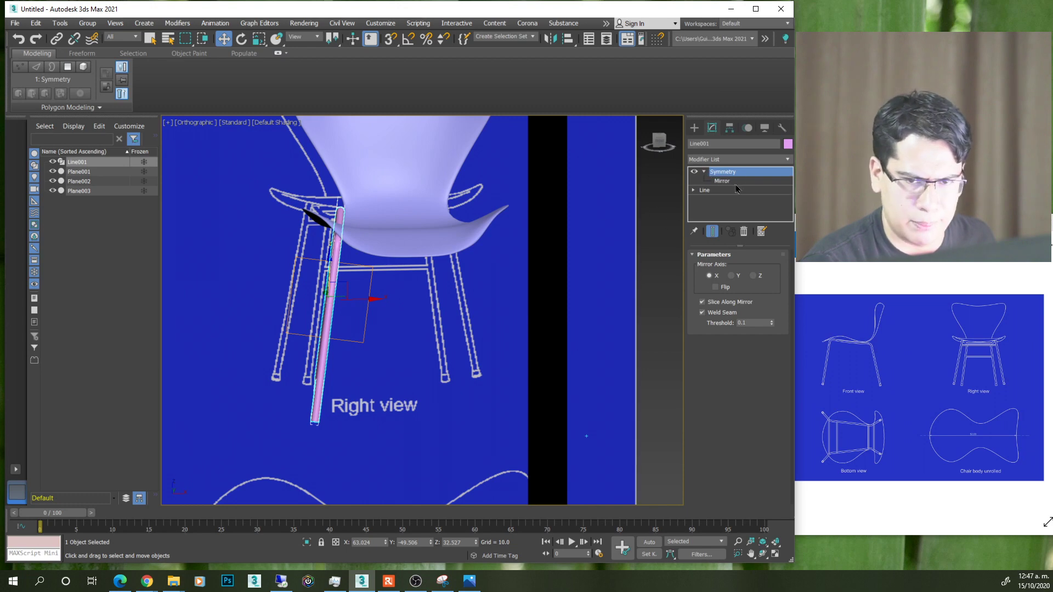
# - Move the Symmetry mirror plane toward the chair centre and set Mirror Axis to Z
pyautogui.click(722, 181)
pyautogui.moveTo(367, 299); pyautogui.dragTo(442, 303)
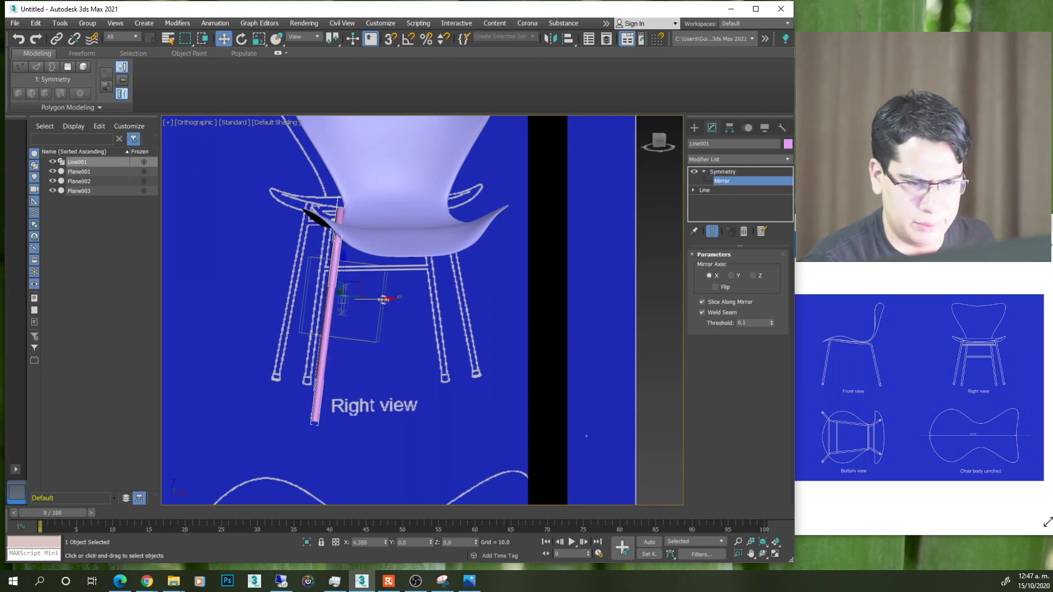
pyautogui.click(731, 276)
pyautogui.click(754, 276)
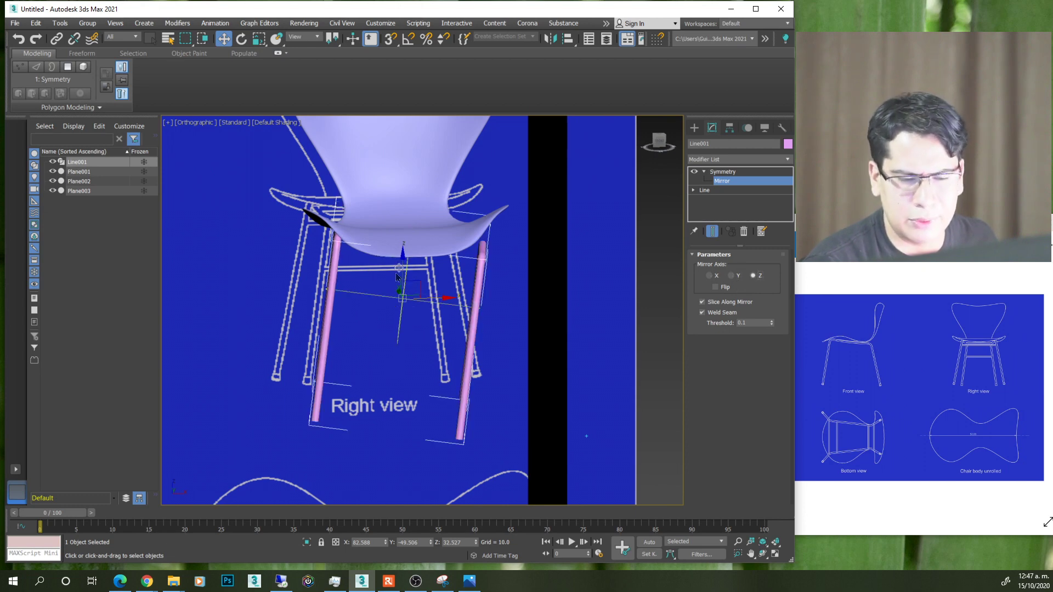
pyautogui.keyDown('alt'); pyautogui.moveTo(398, 277); pyautogui.dragTo(362, 367, button='middle'); pyautogui.keyUp('alt')
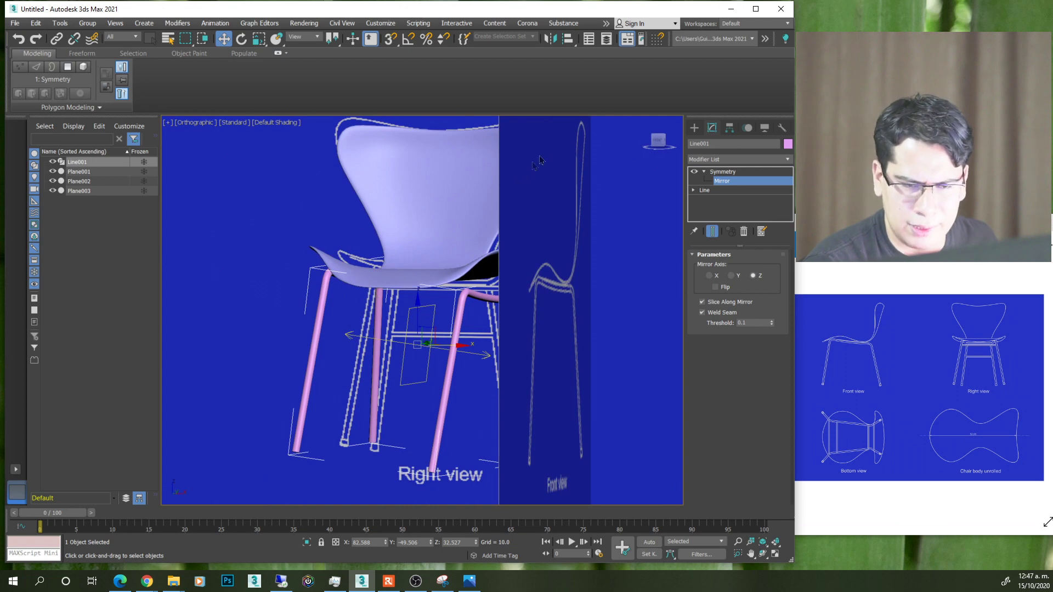
pyautogui.click(661, 142)
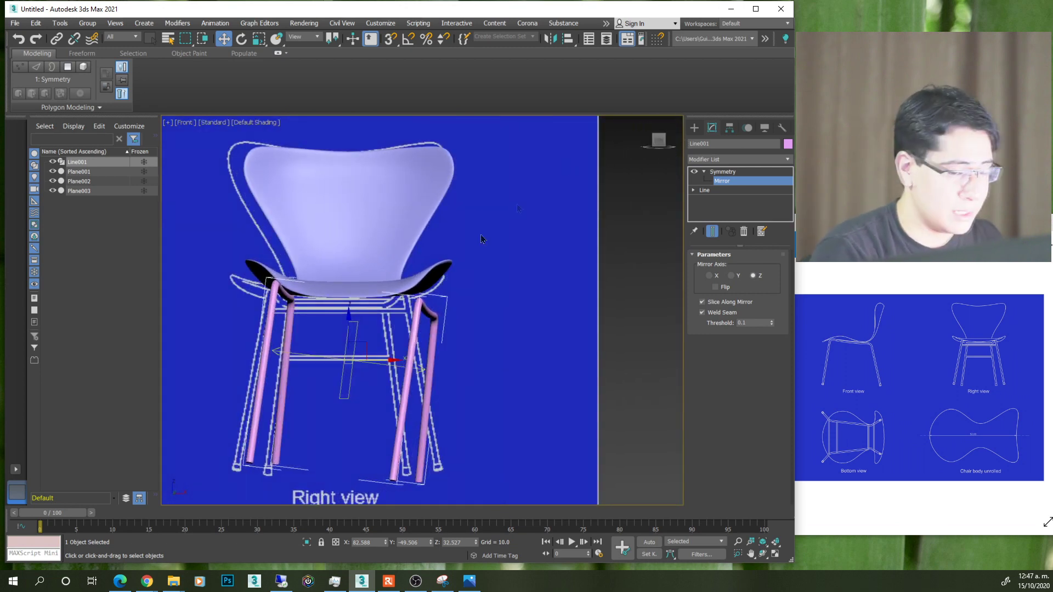
# - Rotate the mirror plane to 90 degrees around the chair
pyautogui.press('e')
pyautogui.moveTo(394, 345); pyautogui.dragTo(399, 342)
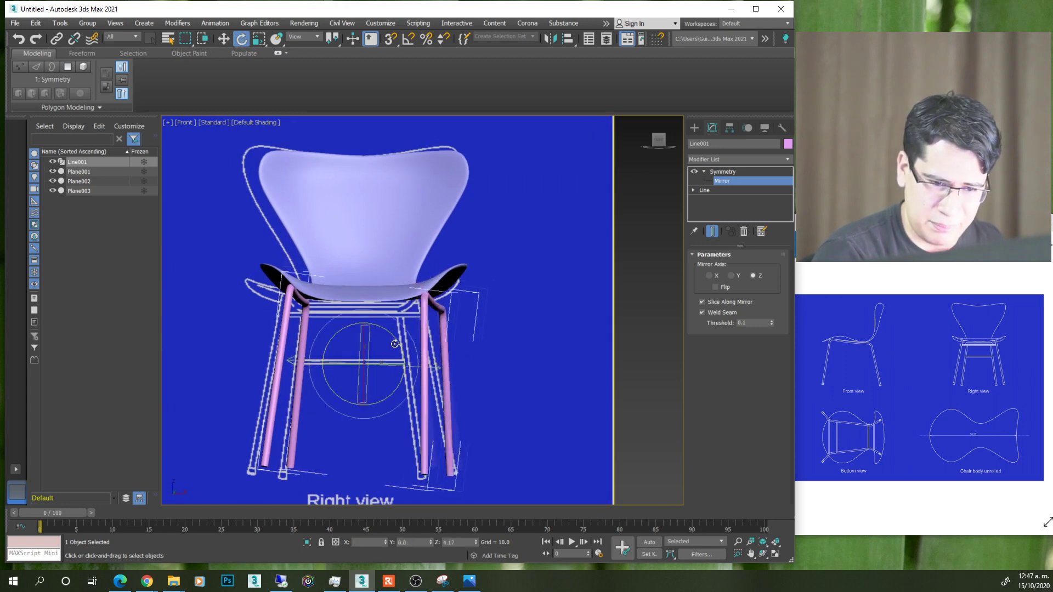
pyautogui.moveTo(399, 342); pyautogui.dragTo(403, 346)
pyautogui.rightClick(733, 180)
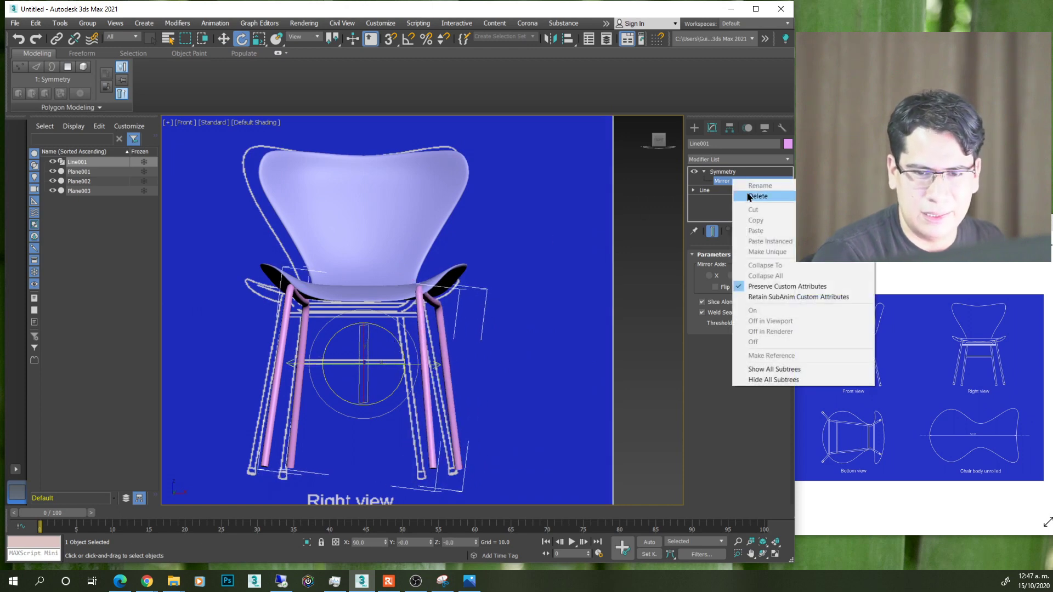
# - Delete the Symmetry modifier and apply Reset XForm to the leg
pyautogui.click(737, 197)
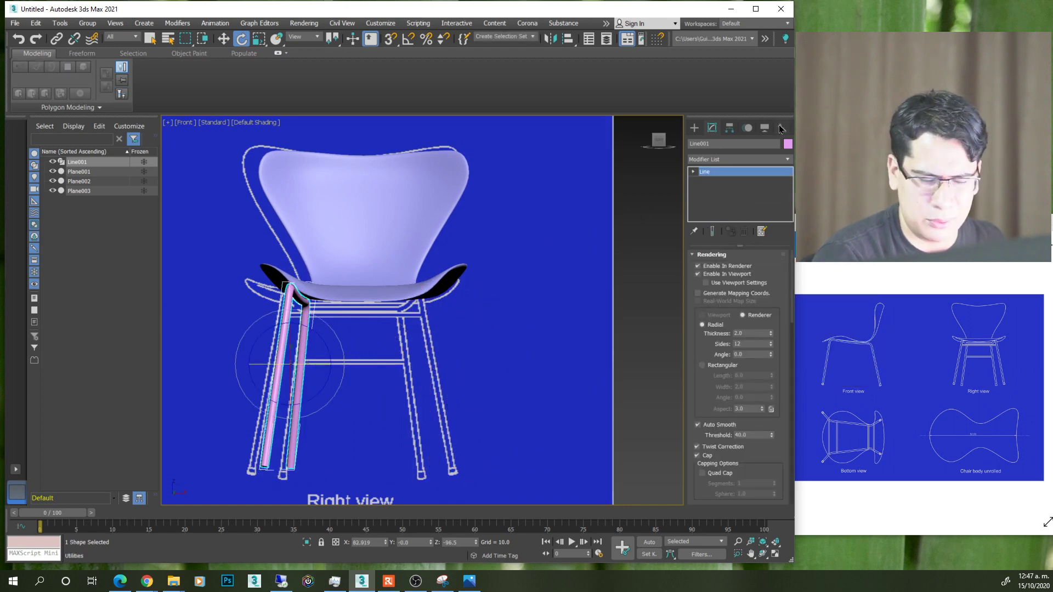
pyautogui.click(781, 128)
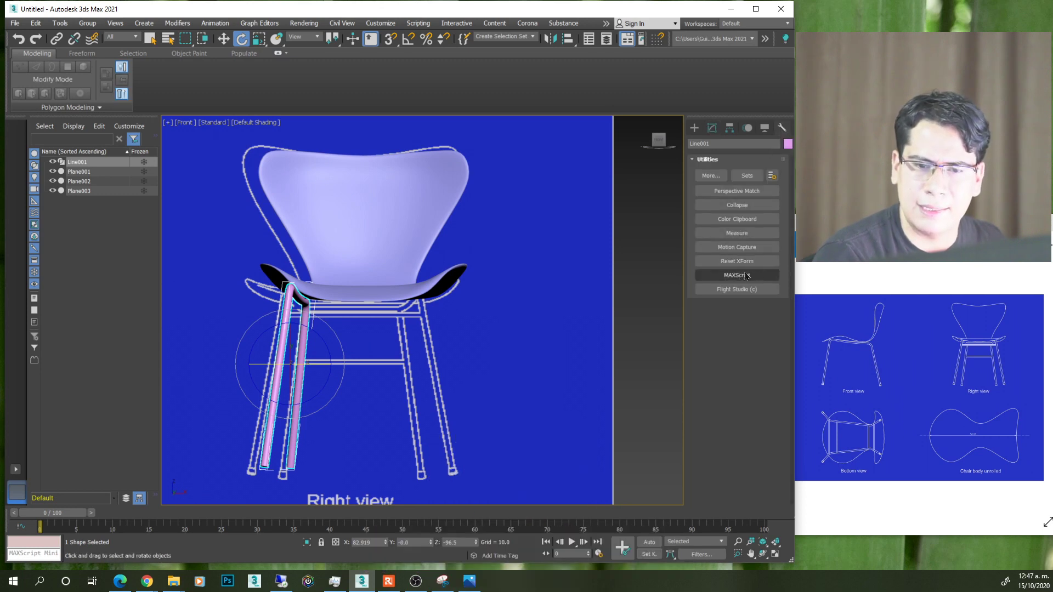
pyautogui.click(725, 262)
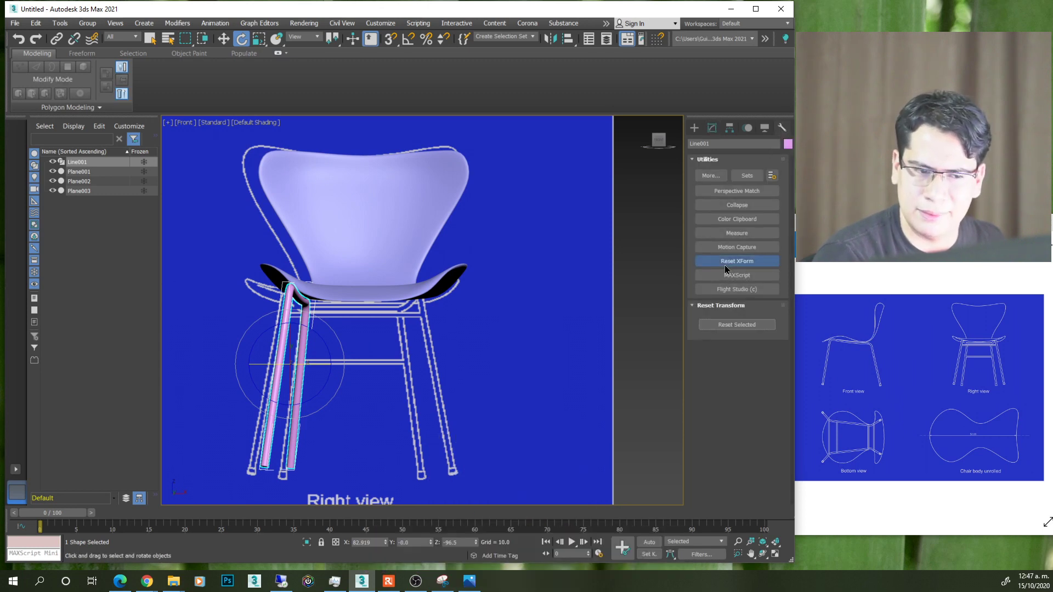
pyautogui.click(720, 324)
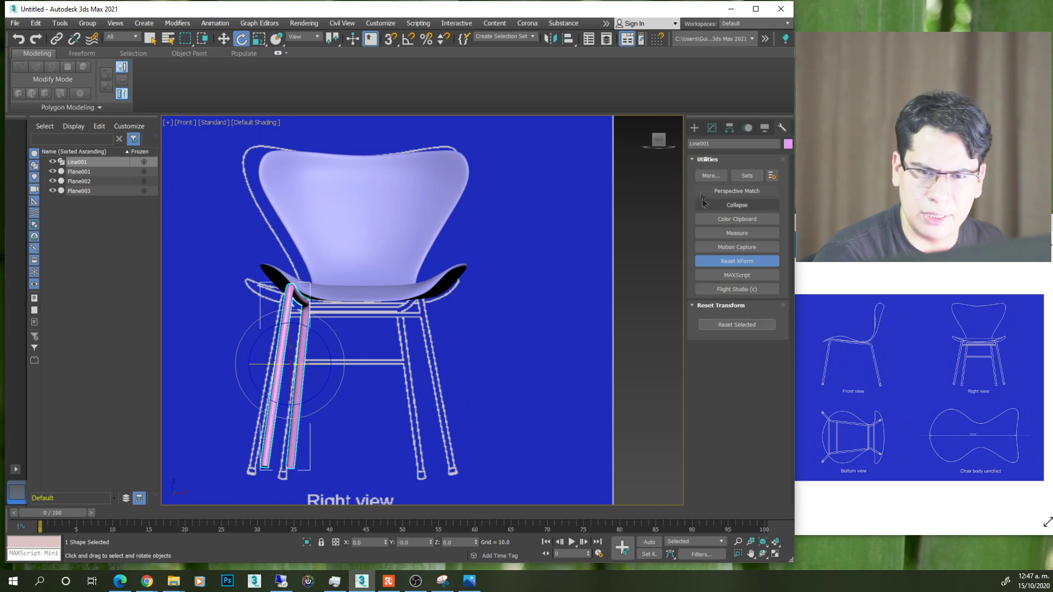
# - Collapse the leg's whole stack into a plain Editable Spline, confirming the warning
pyautogui.rightClick(730, 175)
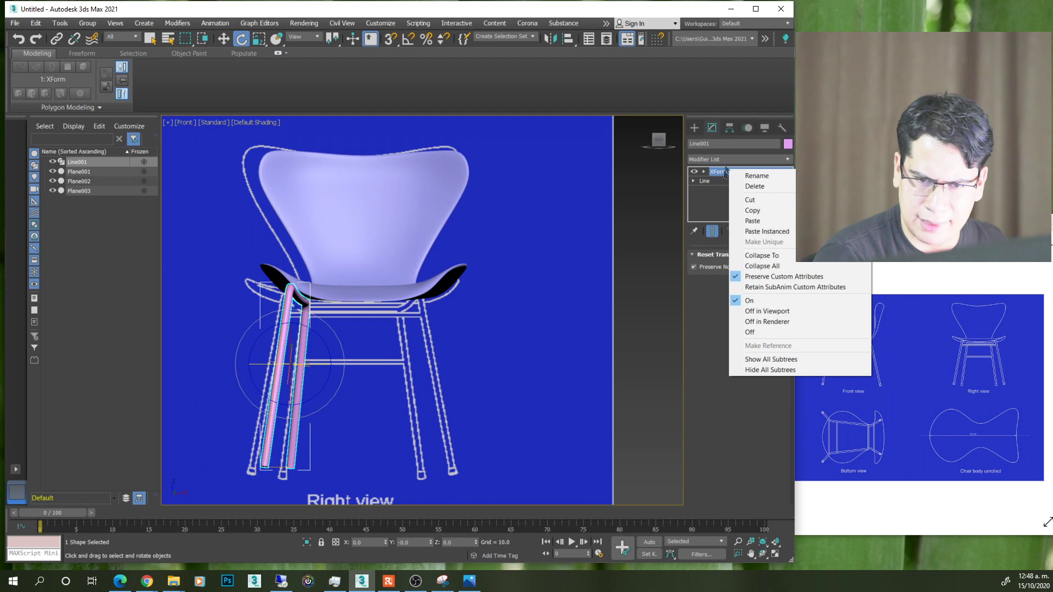
pyautogui.click(759, 267)
pyautogui.click(456, 323)
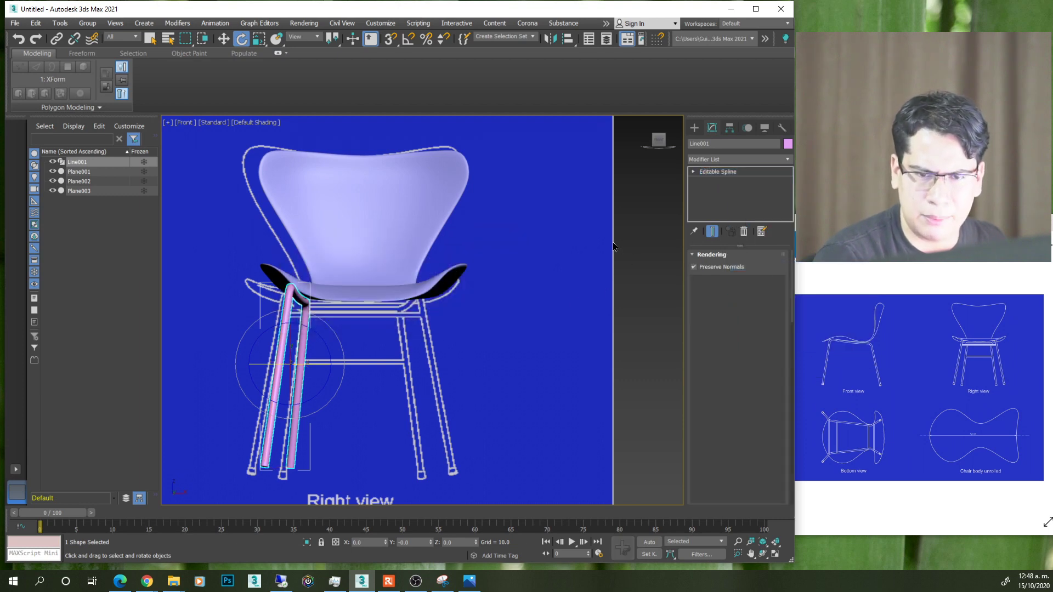
pyautogui.moveTo(235, 433); pyautogui.dragTo(261, 410, button='middle')
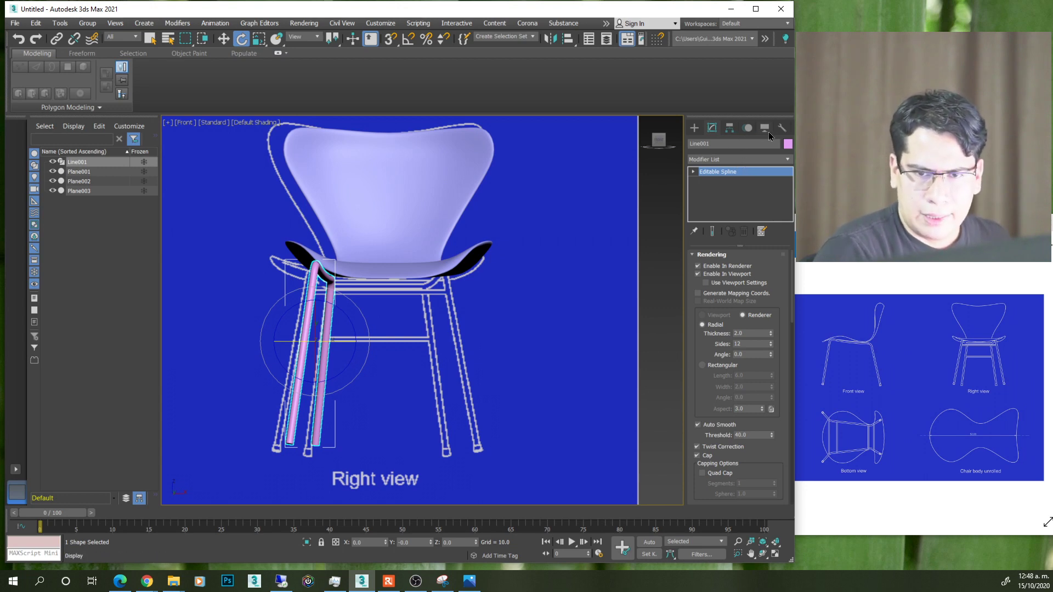
# - Add a fresh Symmetry modifier to Line001
pyautogui.click(723, 159)
pyautogui.write('sy')
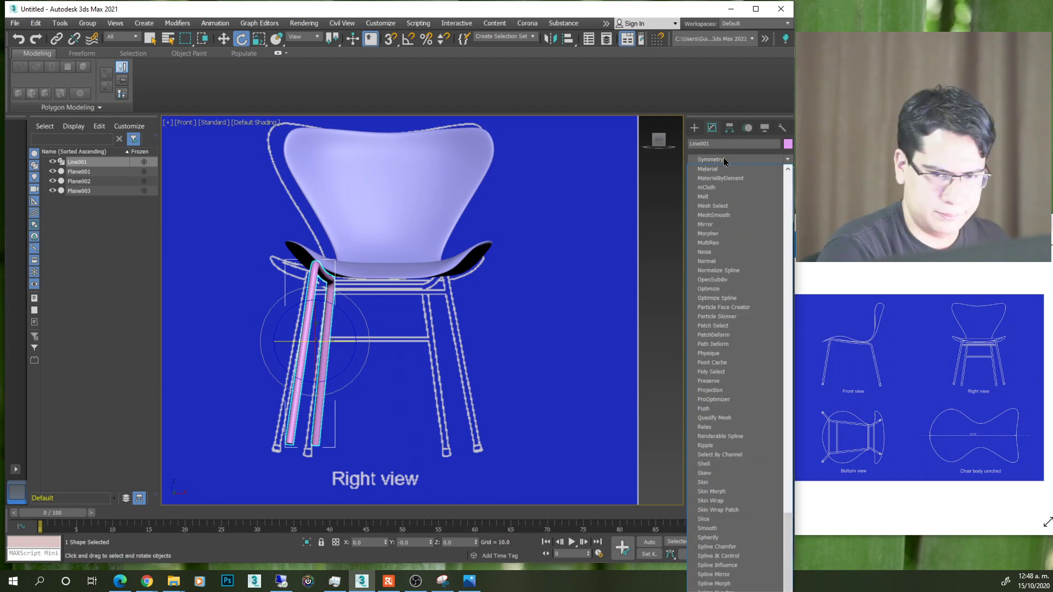
pyautogui.press('Return')
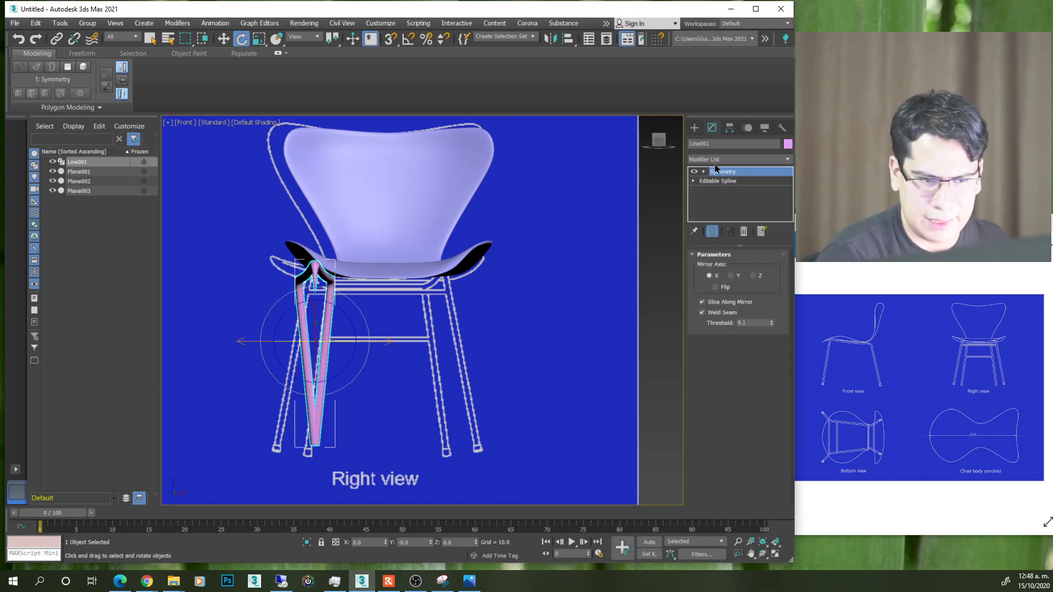
pyautogui.scroll(3, 330, 329)
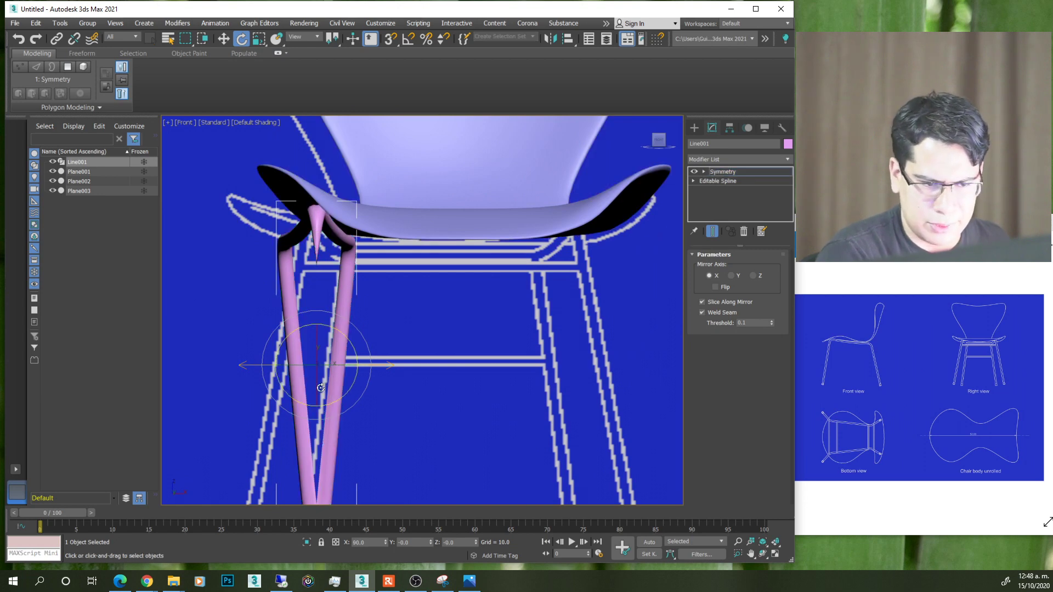
pyautogui.scroll(-3, 340, 356)
# - Enable Flip and move the mirror plane along X so the copied legs match
pyautogui.press('w')
pyautogui.moveTo(351, 346); pyautogui.dragTo(416, 346)
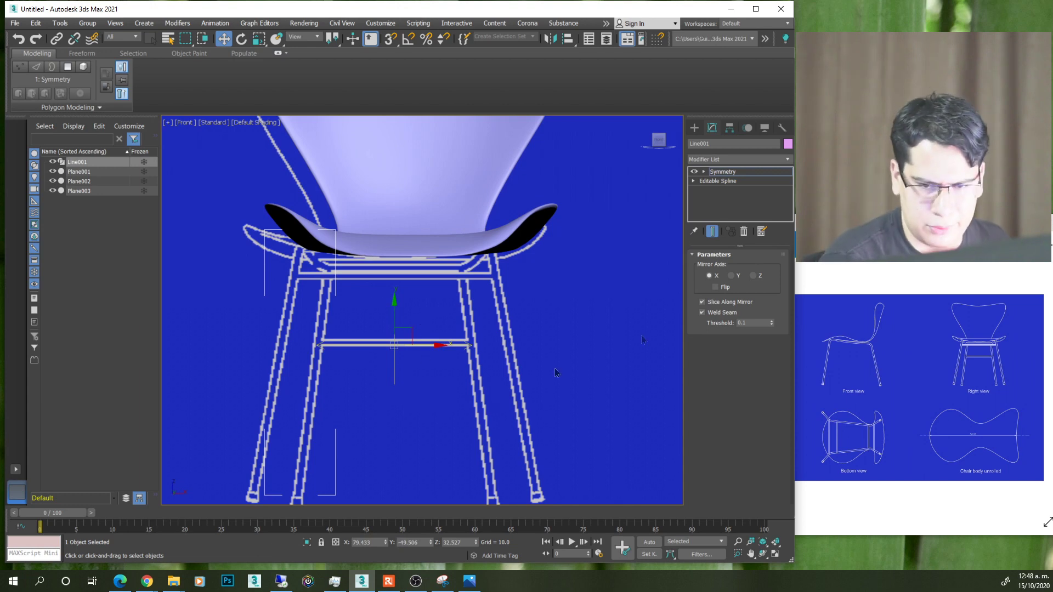
pyautogui.click(715, 287)
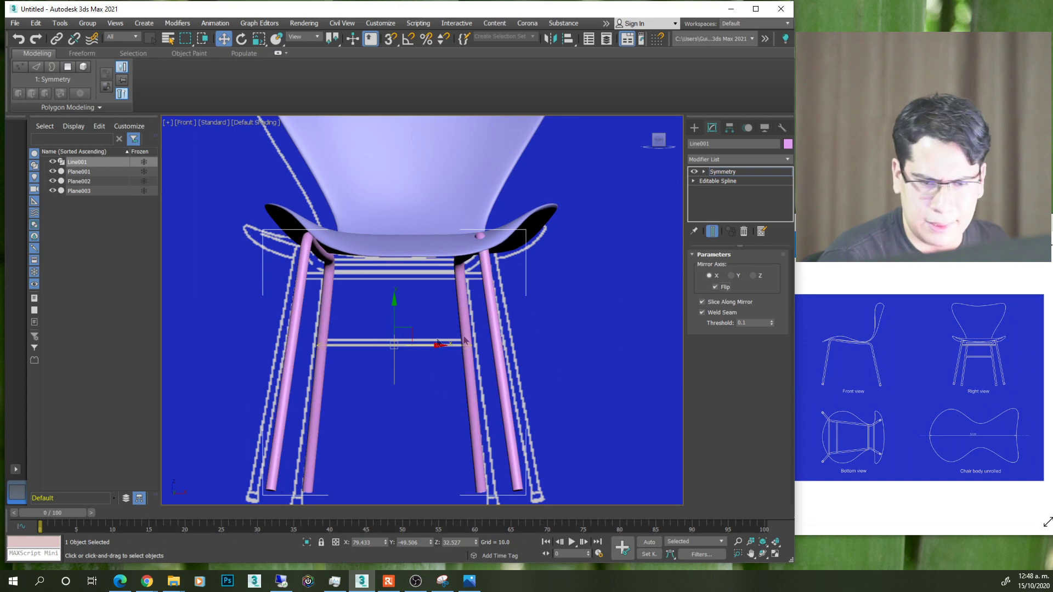
pyautogui.moveTo(433, 347); pyautogui.dragTo(442, 352)
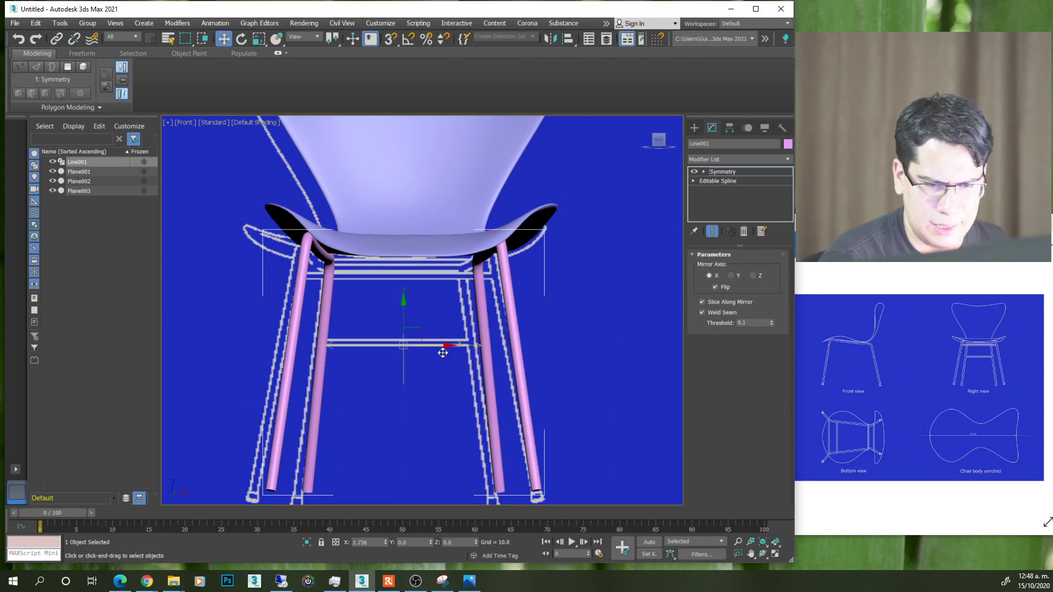
pyautogui.scroll(-3, 442, 357)
pyautogui.scroll(3, 406, 335)
# - Orbit and zoom to inspect the mirrored legs from a straight side view
pyautogui.moveTo(400, 332)
pyautogui.keyDown('alt'); pyautogui.mouseDown(button='middle')
pyautogui.moveTo(469, 344)
pyautogui.moveTo(521, 261)
pyautogui.moveTo(505, 253)
pyautogui.mouseUp(button='middle'); pyautogui.keyUp('alt')
pyautogui.scroll(3, 485, 248)
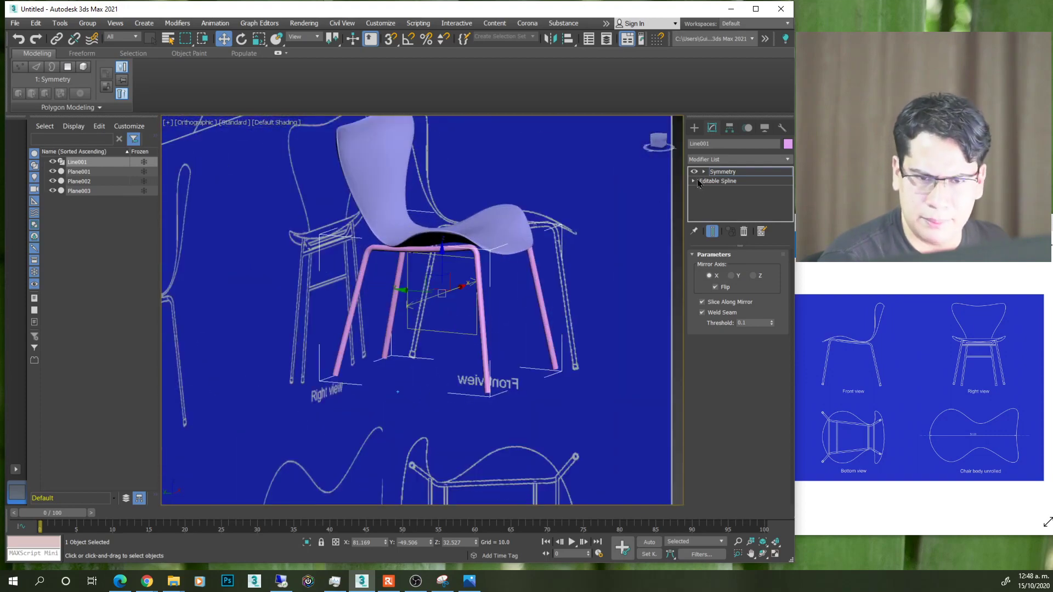
pyautogui.click(662, 145)
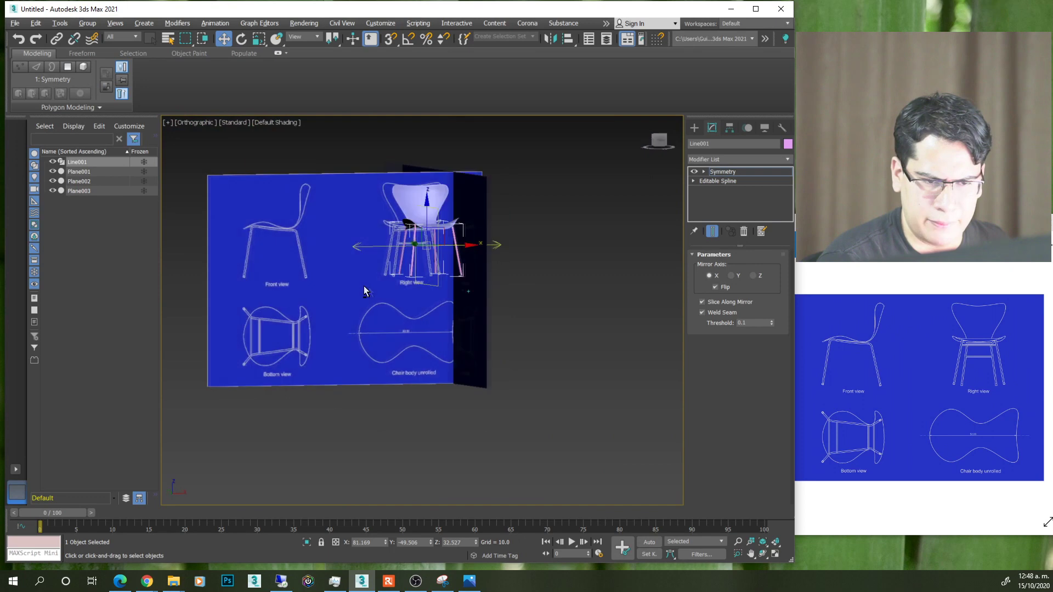
pyautogui.scroll(5, 420, 246)
pyautogui.scroll(3, 420, 247)
pyautogui.scroll(2, 537, 242)
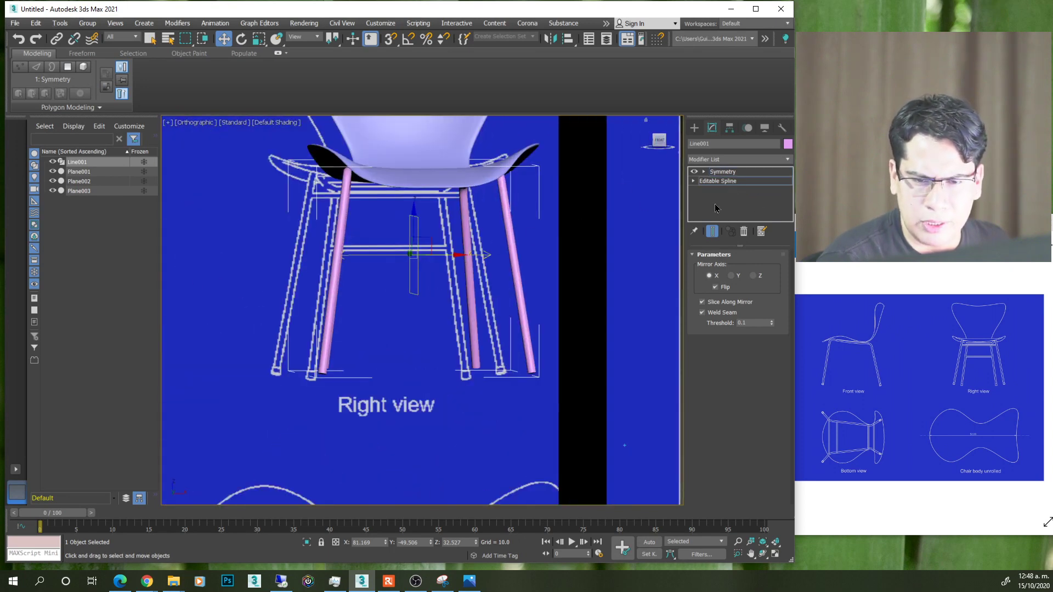
# - Raise the leg spline's rendering thickness to 2.26, keeping Symmetry on top
pyautogui.click(717, 181)
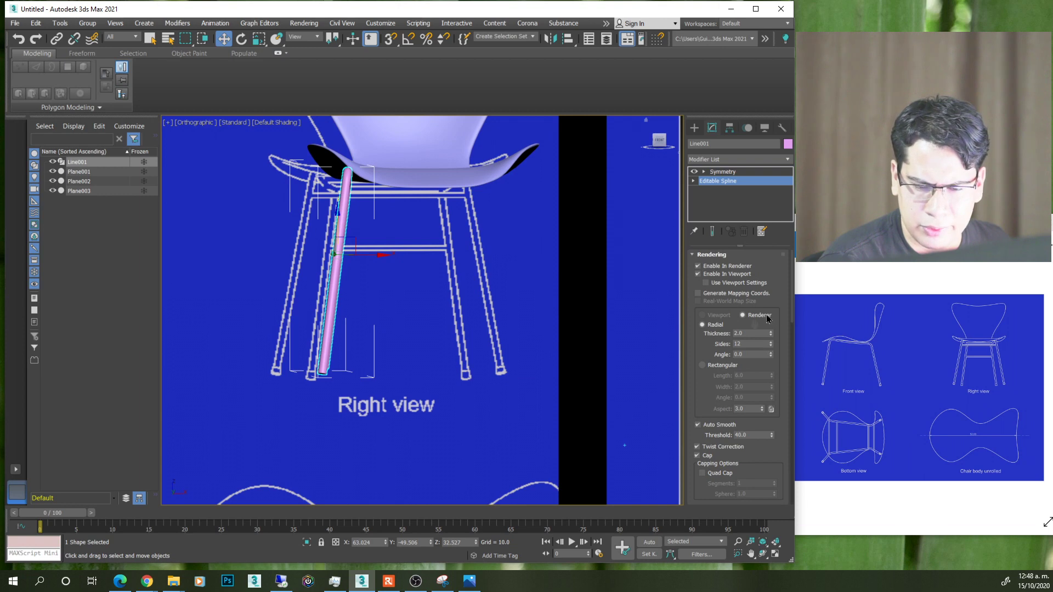
pyautogui.scroll(-3, 724, 362)
pyautogui.scroll(3, 713, 433)
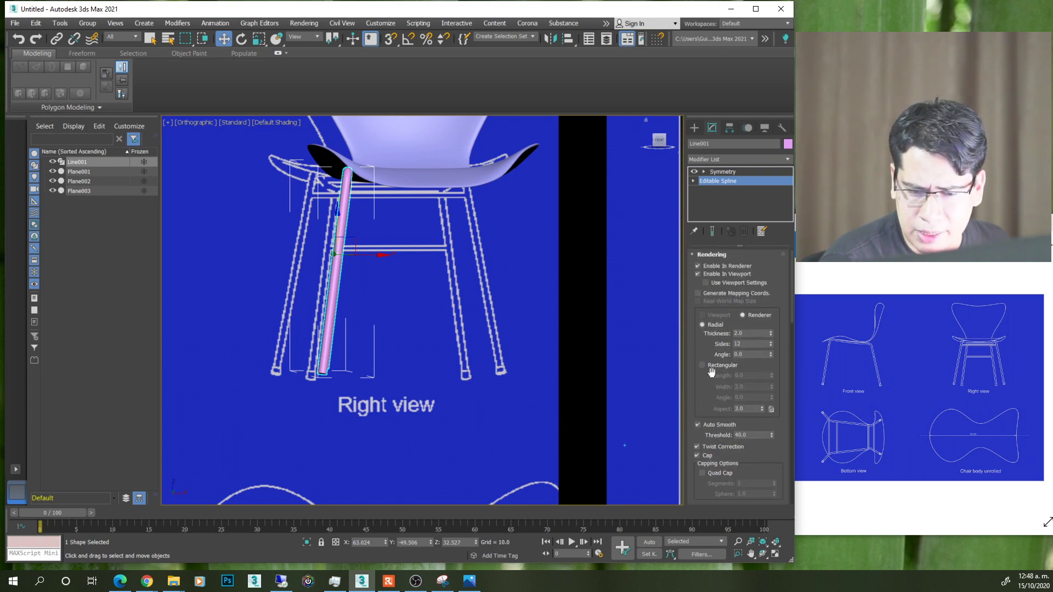
pyautogui.scroll(-1, 705, 396)
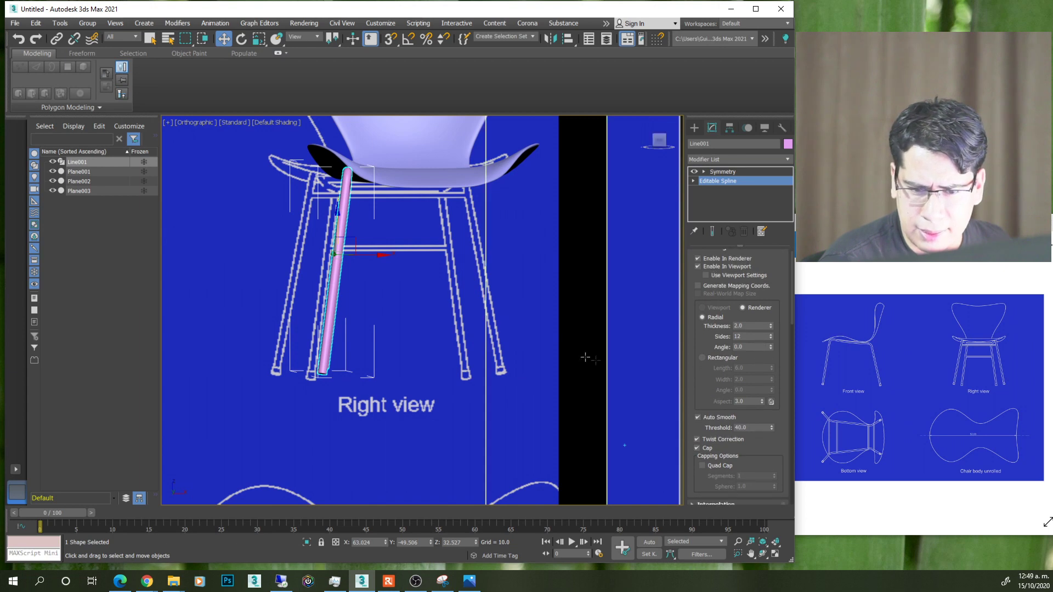
pyautogui.moveTo(771, 327); pyautogui.dragTo(774, 313)
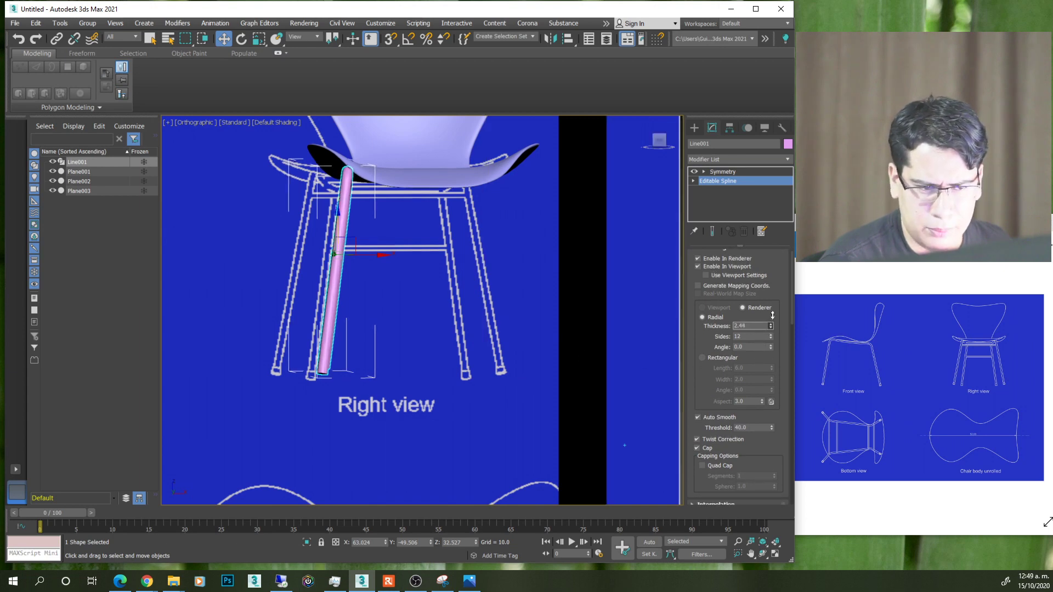
pyautogui.click(721, 172)
# - Orbit and zoom around the chair, ending in the front view, to check both legs
pyautogui.keyDown('alt'); pyautogui.moveTo(416, 263); pyautogui.dragTo(503, 263, button='middle'); pyautogui.keyUp('alt')
pyautogui.click(661, 142)
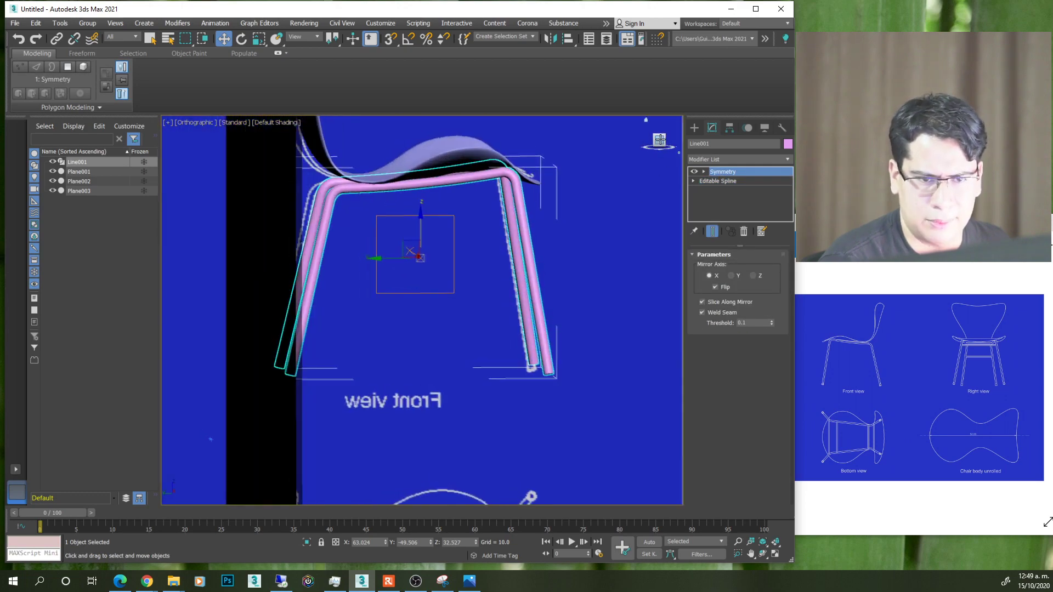
pyautogui.moveTo(429, 286)
pyautogui.keyDown('alt'); pyautogui.mouseDown(button='middle')
pyautogui.moveTo(449, 196)
pyautogui.moveTo(462, 289)
pyautogui.moveTo(433, 274)
pyautogui.mouseUp(button='middle'); pyautogui.keyUp('alt')
pyautogui.scroll(3, 403, 227)
pyautogui.scroll(2, 403, 227)
pyautogui.scroll(-5, 403, 226)
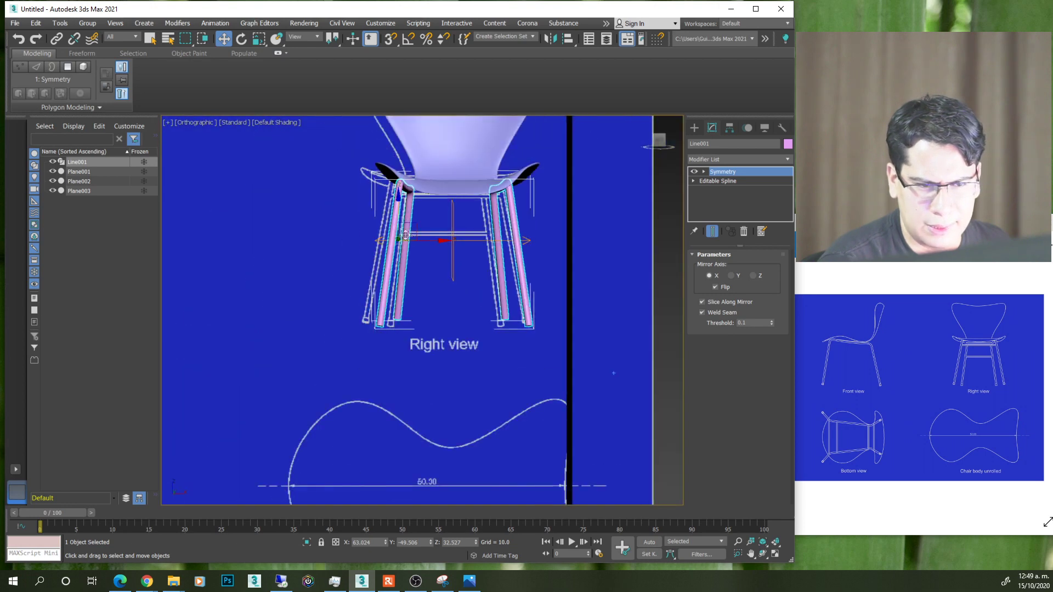
pyautogui.scroll(5, 410, 235)
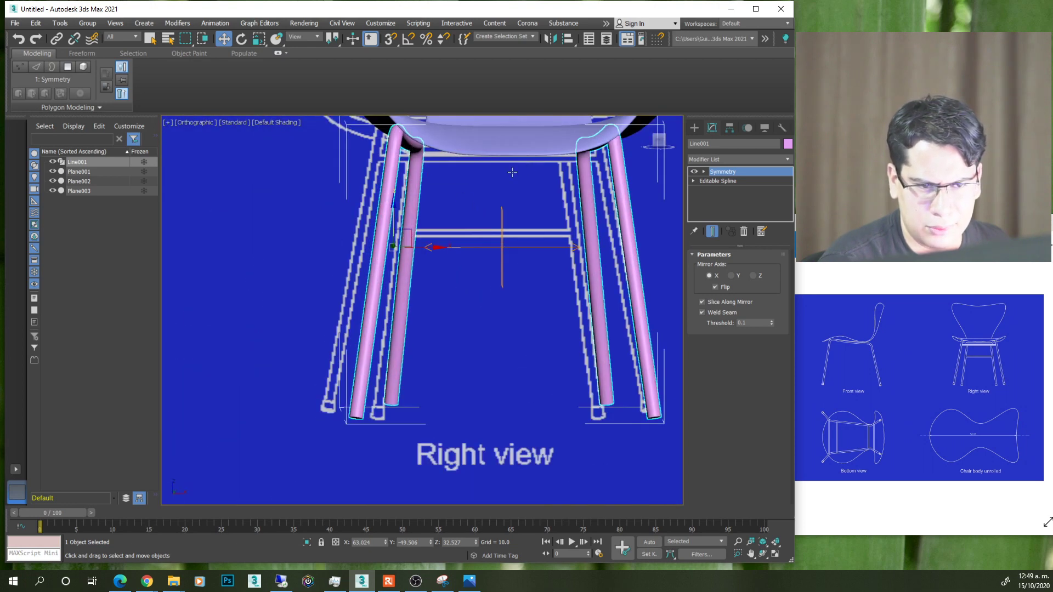
pyautogui.click(660, 144)
pyautogui.click(694, 127)
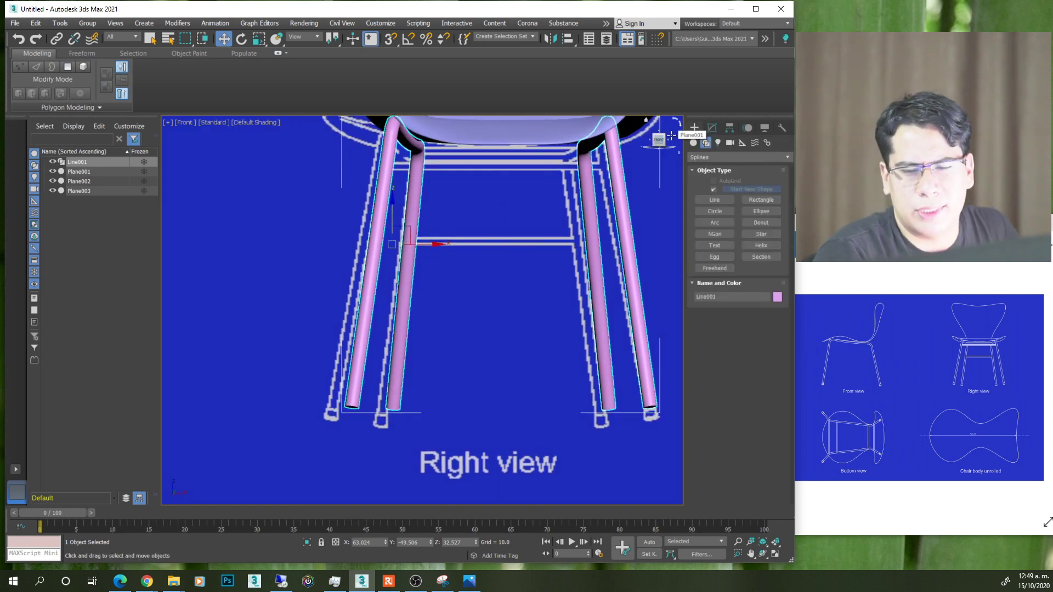
# - Draw a two-point Line002 crossbar between the chair legs
pyautogui.click(714, 201)
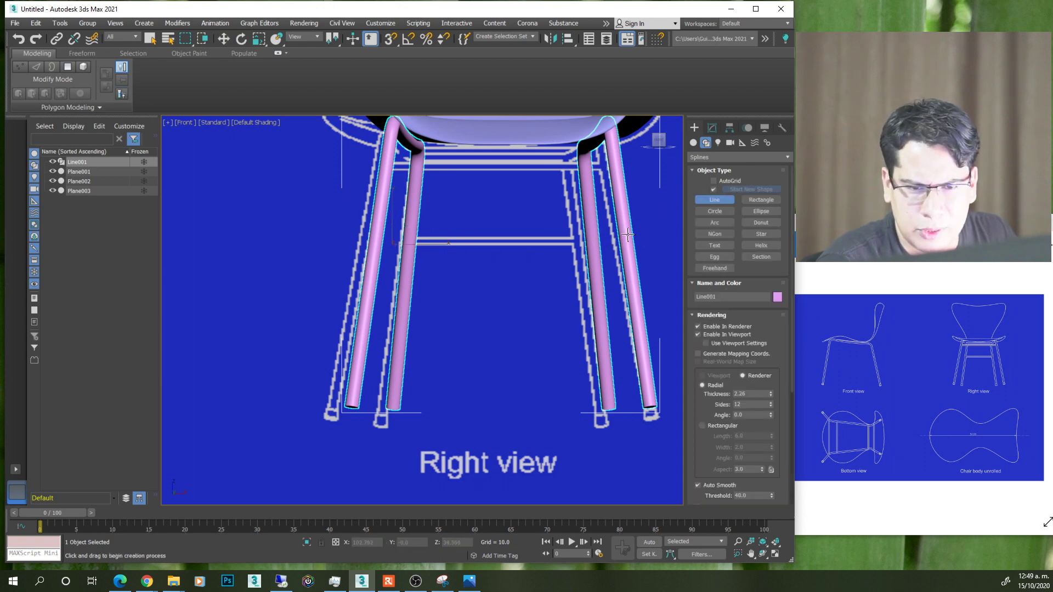
pyautogui.click(590, 239)
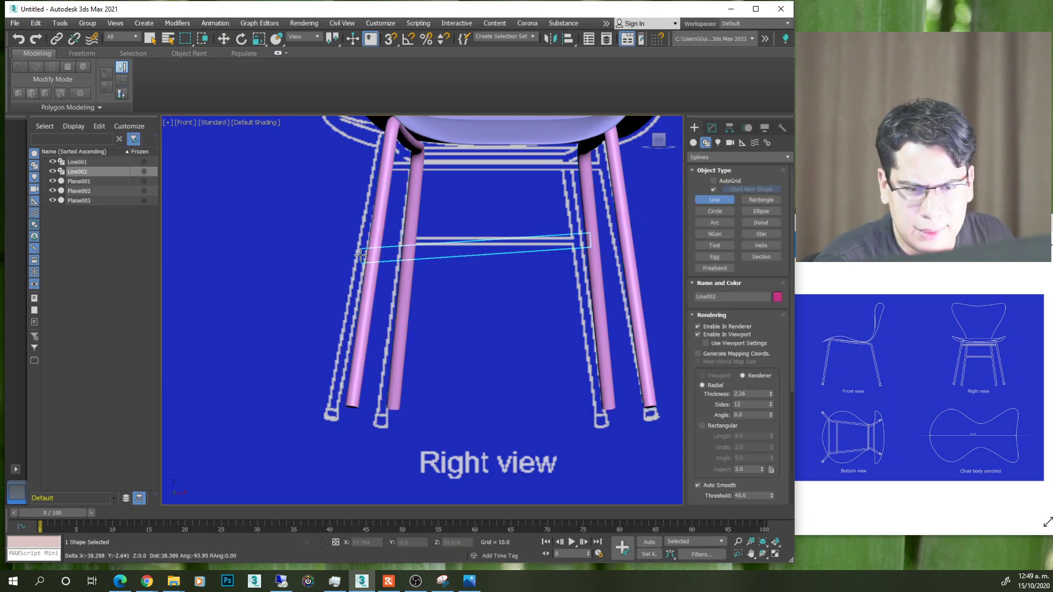
pyautogui.click(408, 242)
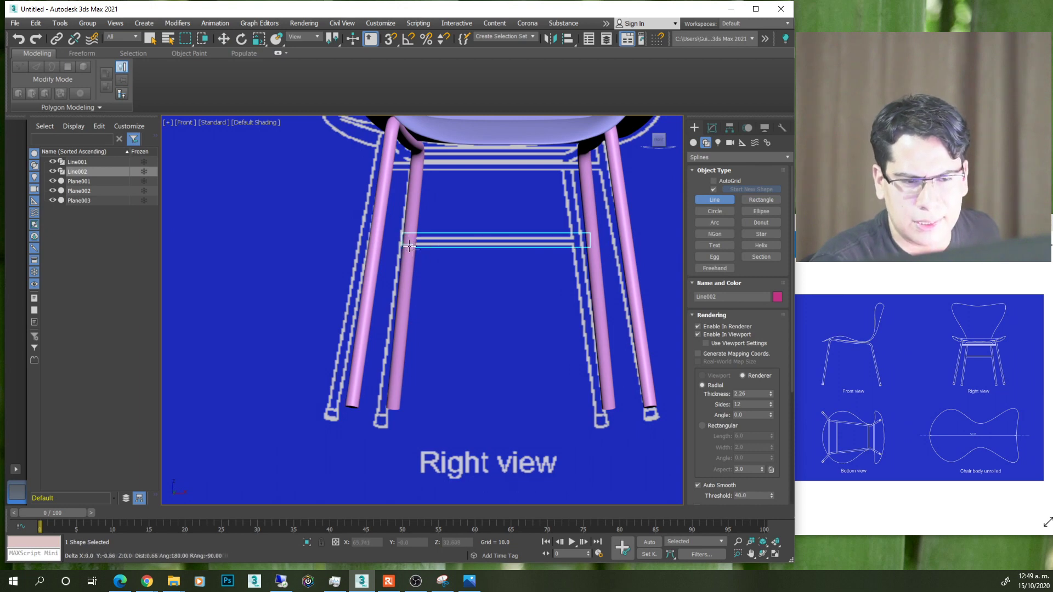
pyautogui.rightClick(494, 272)
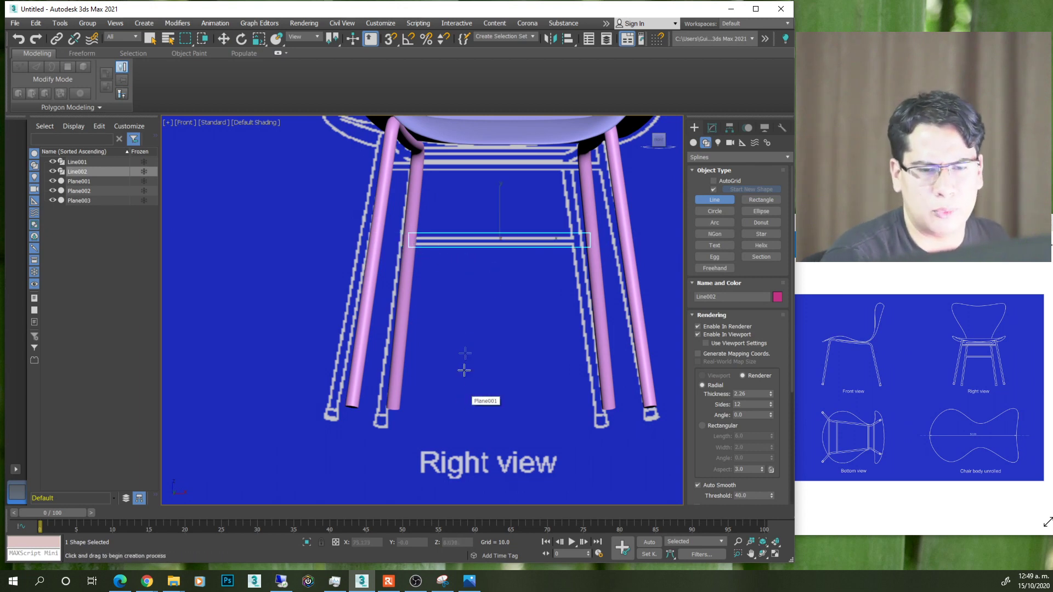
# - Move the Line002 crossbar onto the pink chair legs
pyautogui.press('w')
pyautogui.keyDown('alt'); pyautogui.moveTo(465, 388); pyautogui.dragTo(551, 331, button='middle'); pyautogui.keyUp('alt')
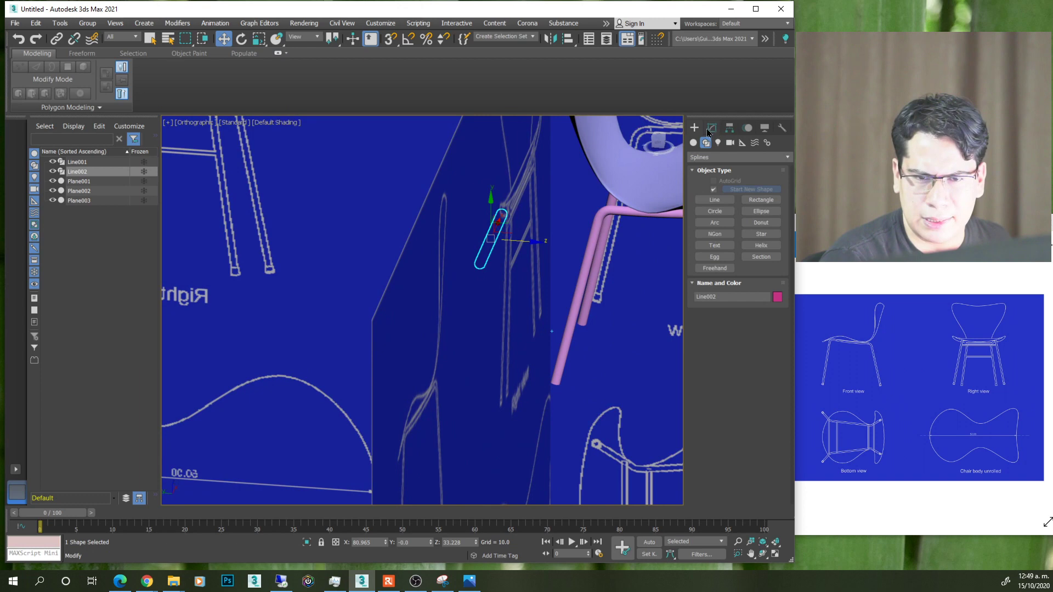
pyautogui.click(711, 129)
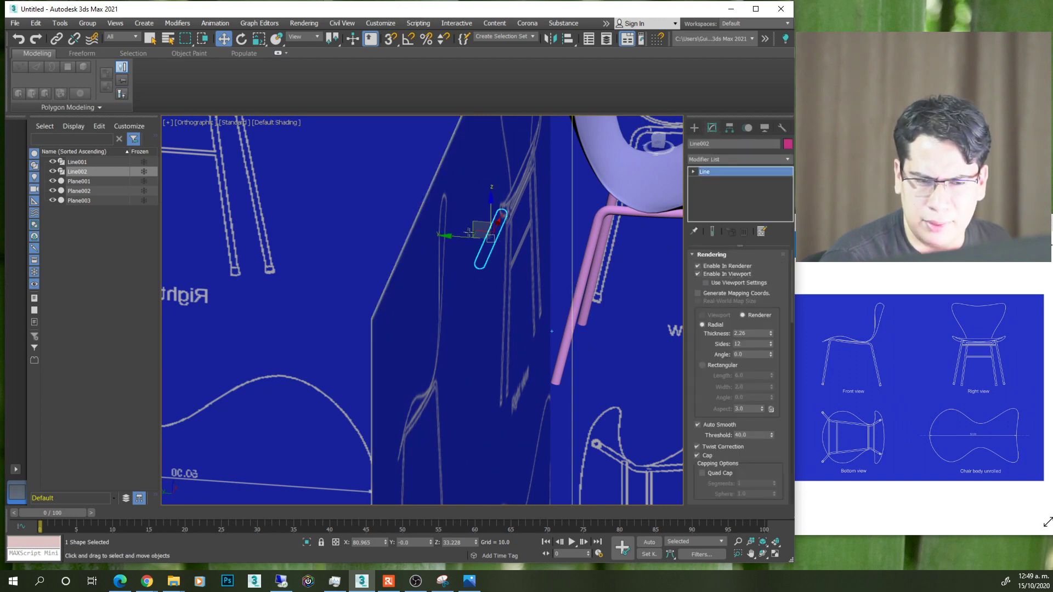
pyautogui.moveTo(477, 258); pyautogui.dragTo(570, 265)
pyautogui.scroll(2, 571, 265)
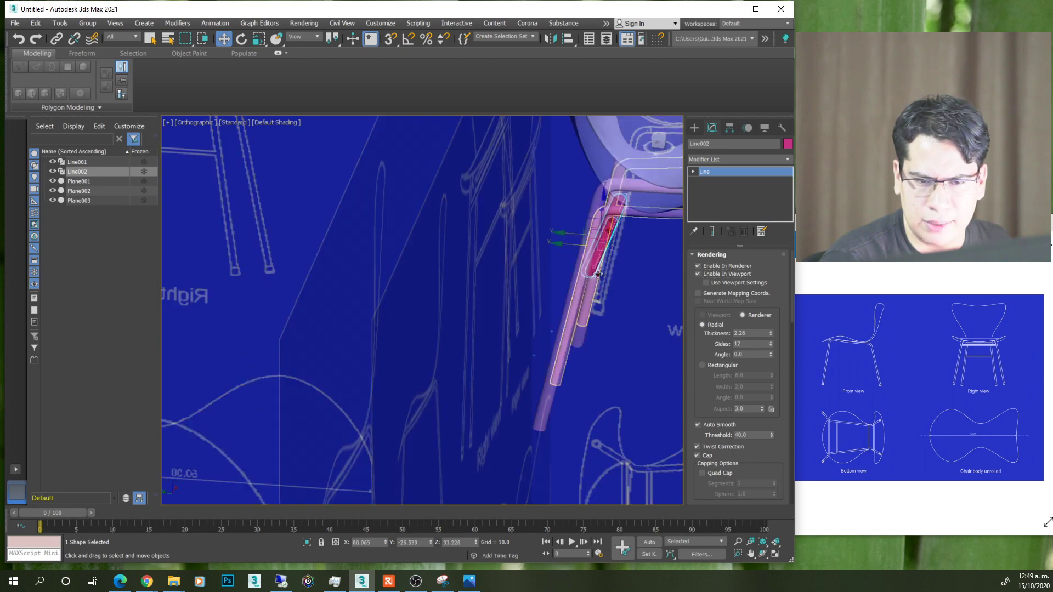
pyautogui.scroll(4, 548, 280)
pyautogui.scroll(2, 527, 298)
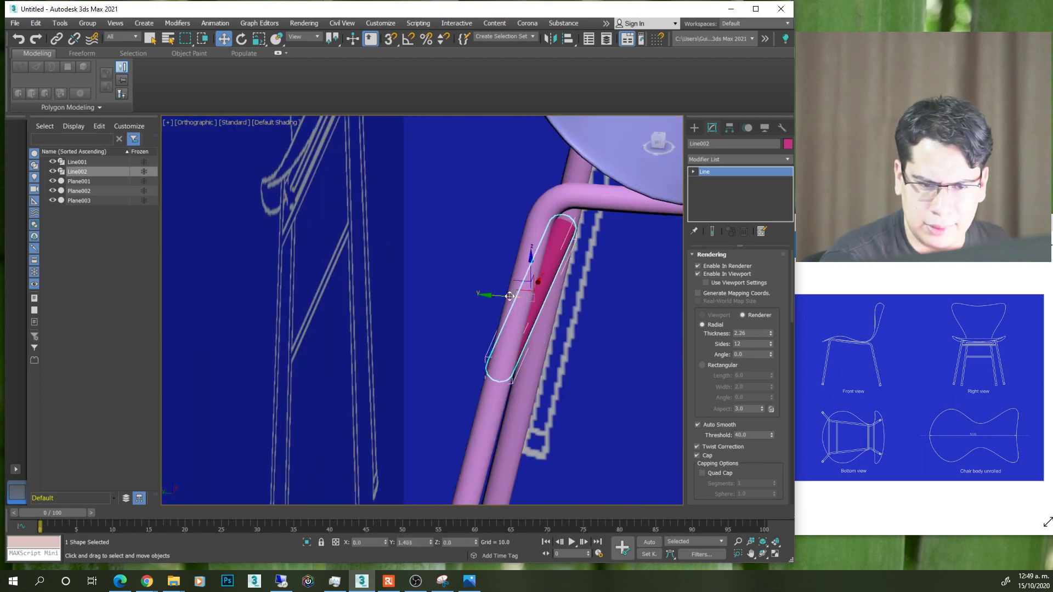
pyautogui.scroll(-3, 483, 293)
pyautogui.scroll(-4, 394, 293)
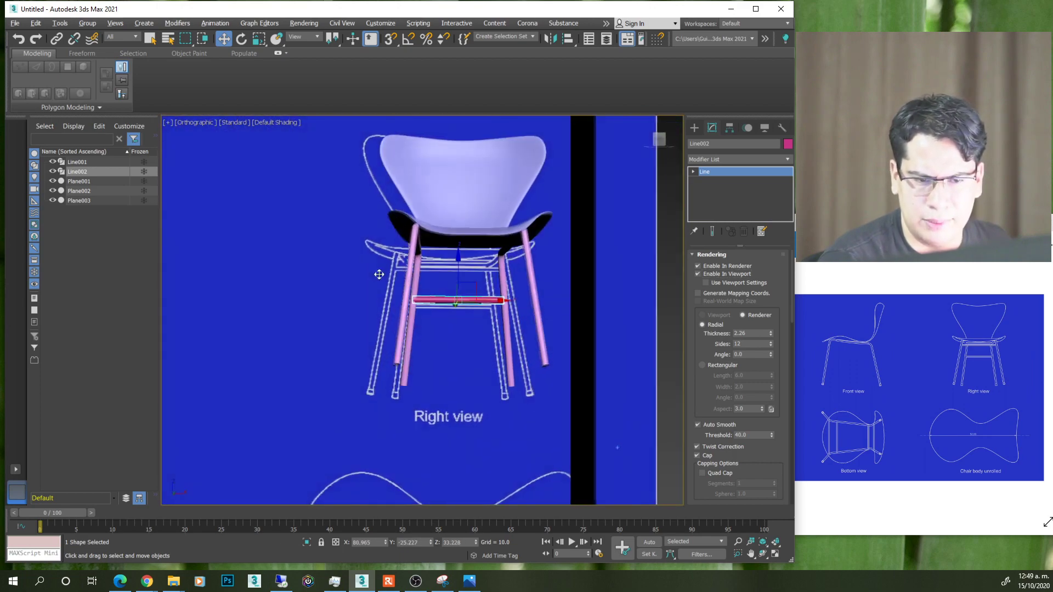
# - Return to the front view and start a new spline Line
pyautogui.click(659, 140)
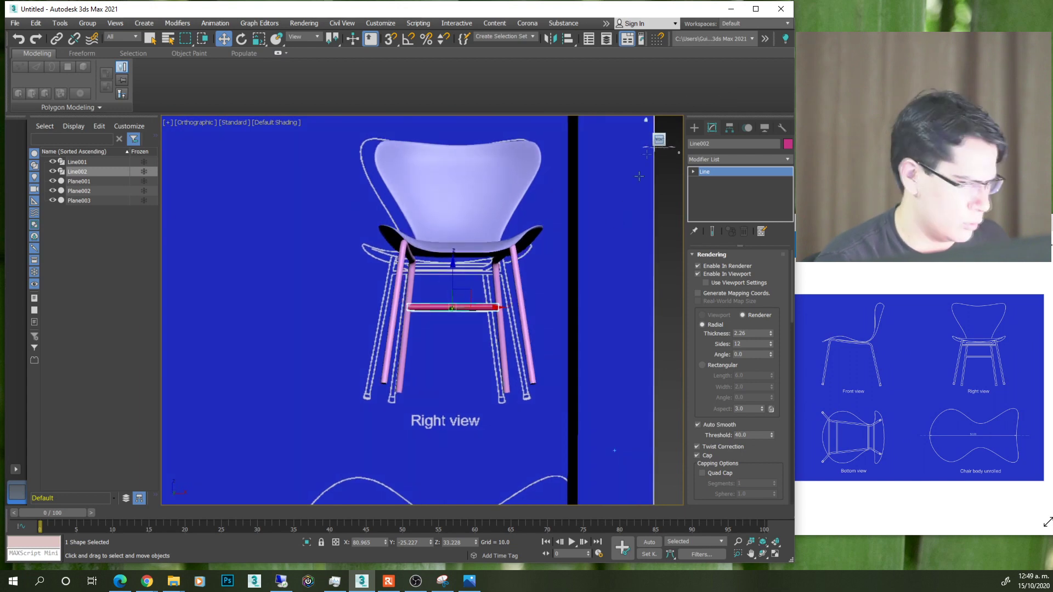
pyautogui.scroll(3, 358, 300)
pyautogui.scroll(1, 357, 300)
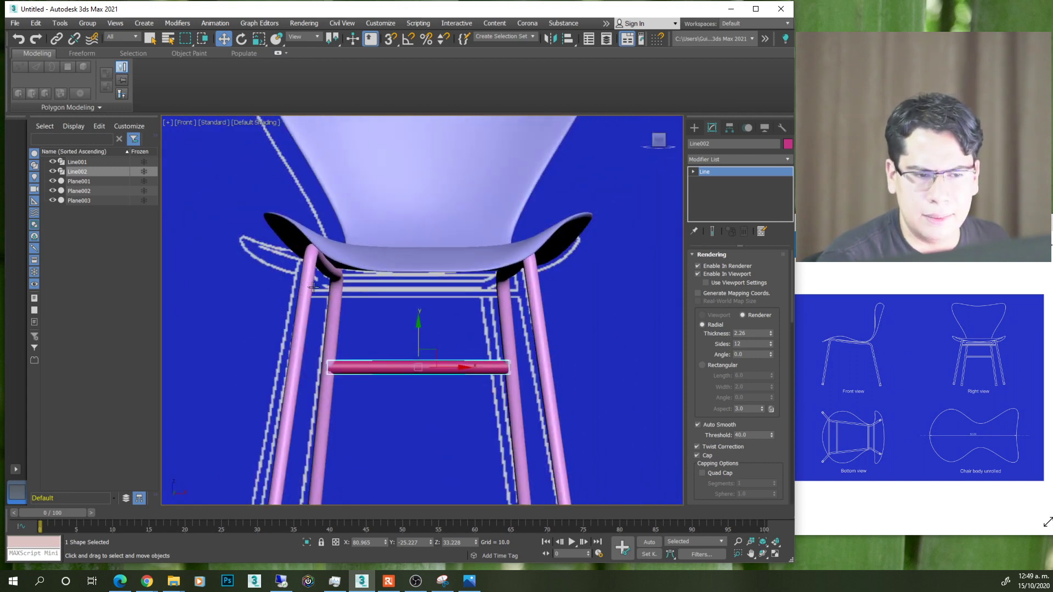
pyautogui.click(694, 127)
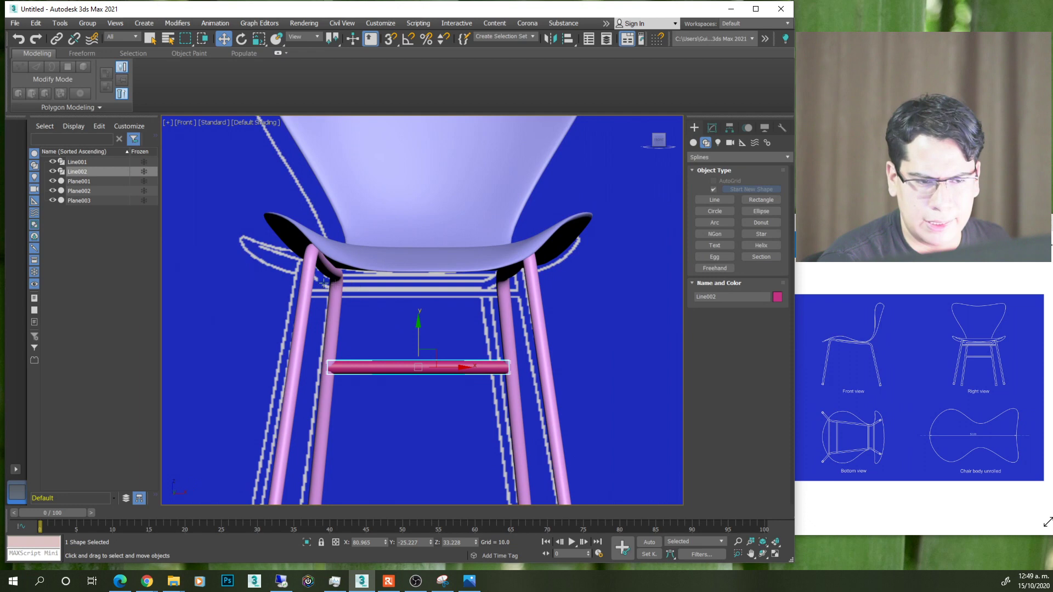
pyautogui.click(725, 202)
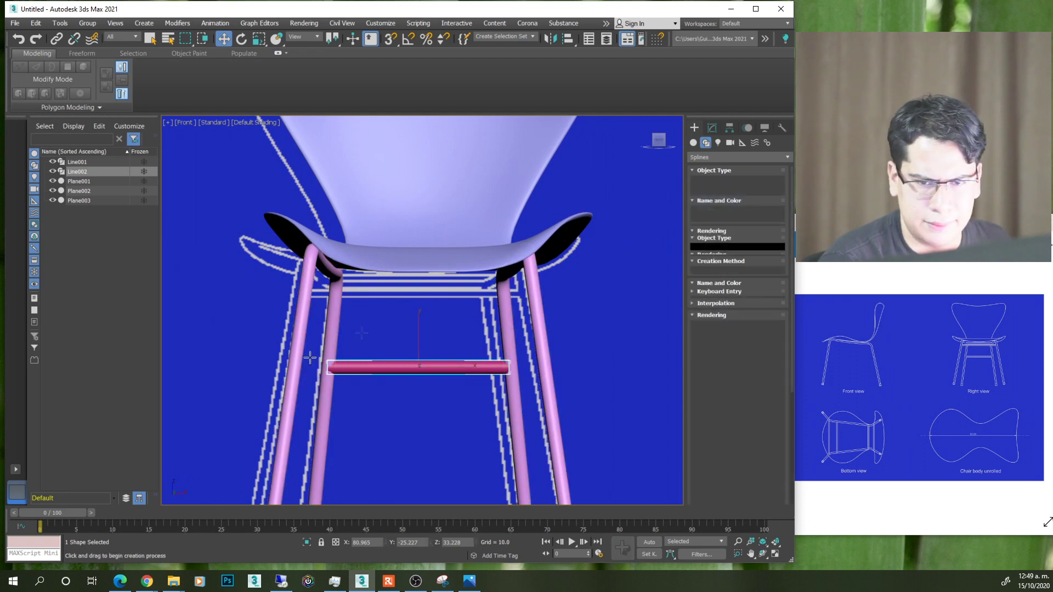
# - Draw Line003 from the left leg to the right leg
pyautogui.click(302, 291)
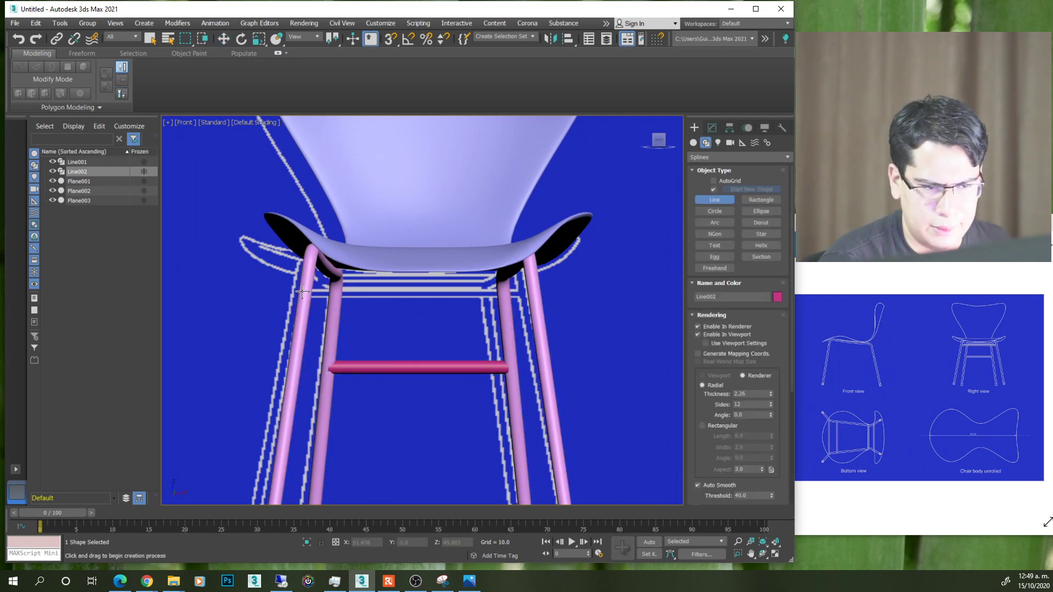
pyautogui.click(537, 291)
pyautogui.rightClick(530, 321)
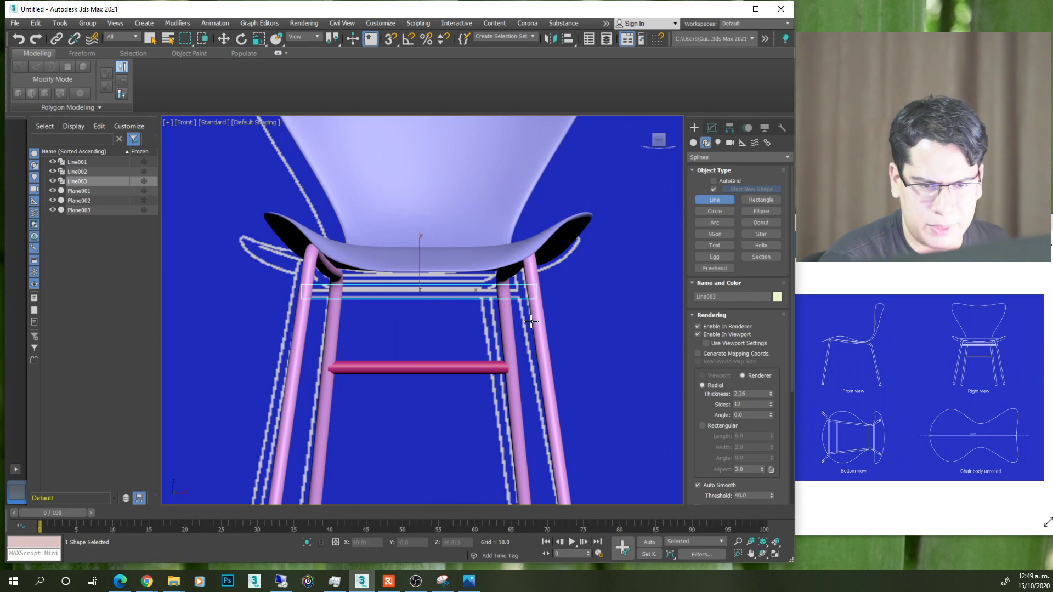
pyautogui.keyDown('alt'); pyautogui.moveTo(460, 276); pyautogui.dragTo(386, 290, button='middle'); pyautogui.keyUp('alt')
# - Move and scale Line003 so it sits under the seat between the side legs
pyautogui.press('w')
pyautogui.moveTo(386, 287); pyautogui.dragTo(550, 344)
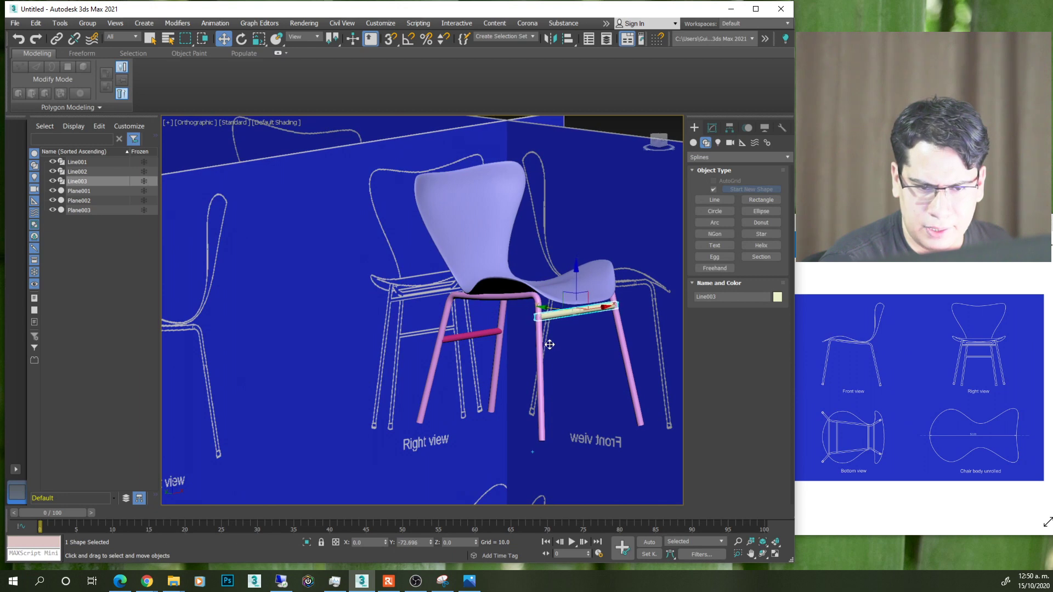
pyautogui.scroll(3, 550, 344)
pyautogui.scroll(3, 521, 351)
pyautogui.scroll(3, 467, 362)
pyautogui.press('r')
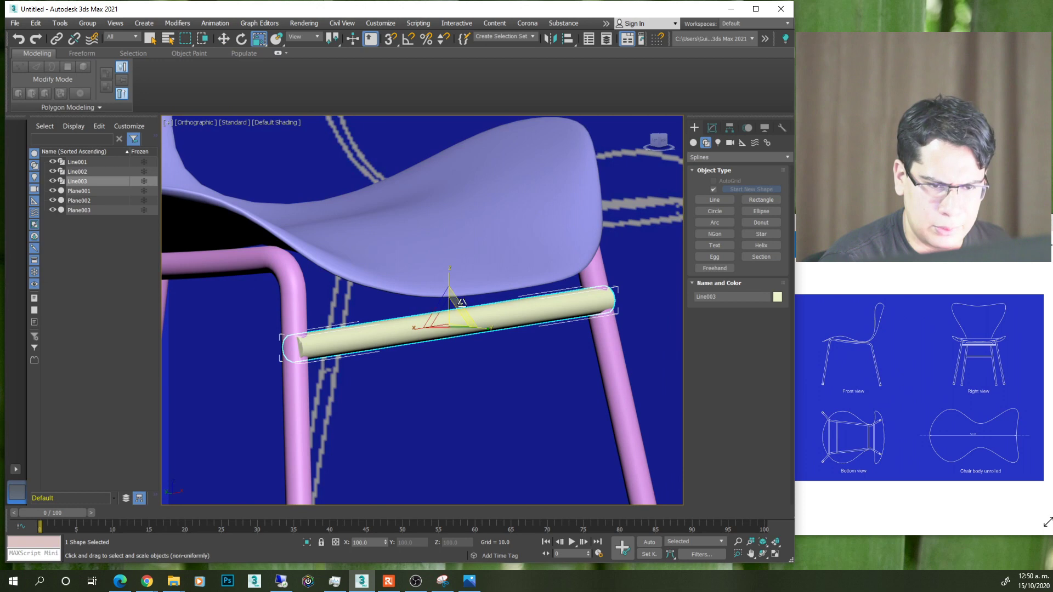
pyautogui.moveTo(463, 303); pyautogui.dragTo(459, 316)
pyautogui.press('w')
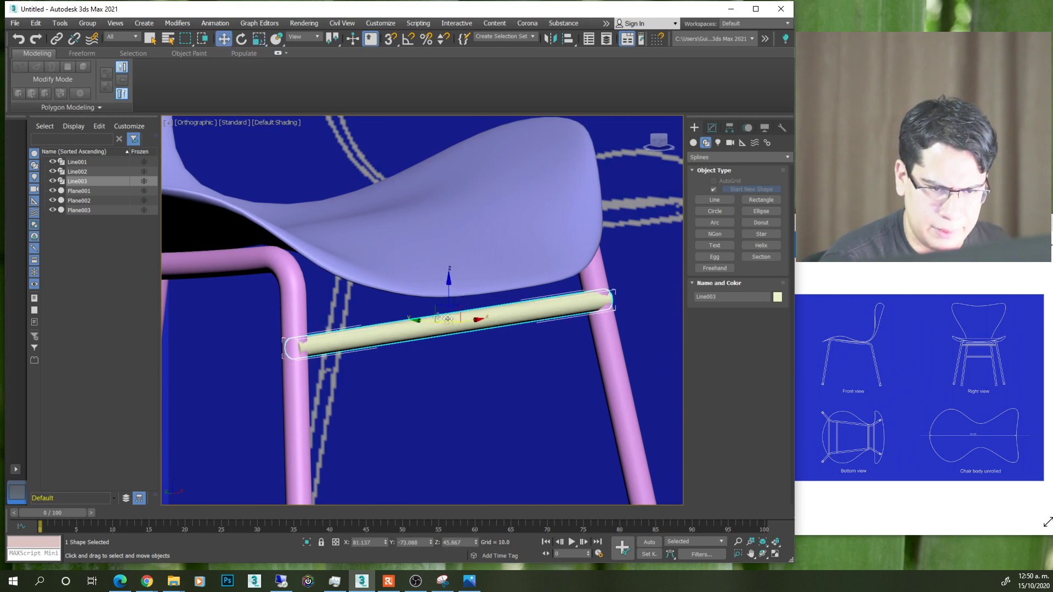
pyautogui.moveTo(419, 321); pyautogui.dragTo(415, 321)
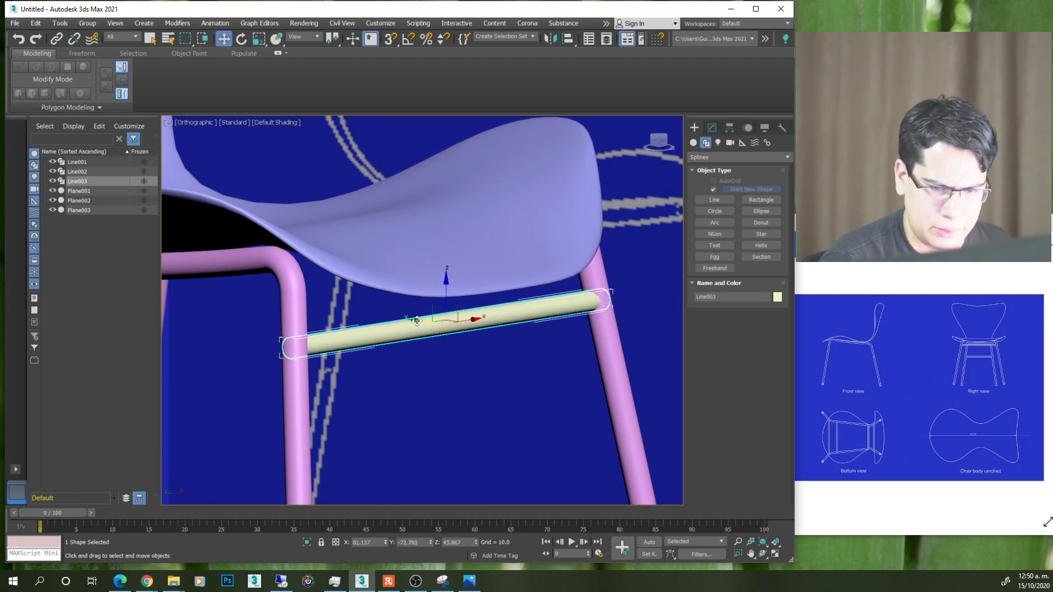
# - Orbit, pan and zoom to view the whole chair with both crossbars
pyautogui.scroll(-5, 417, 321)
pyautogui.keyDown('alt'); pyautogui.moveTo(435, 352); pyautogui.dragTo(460, 355, button='middle'); pyautogui.keyUp('alt')
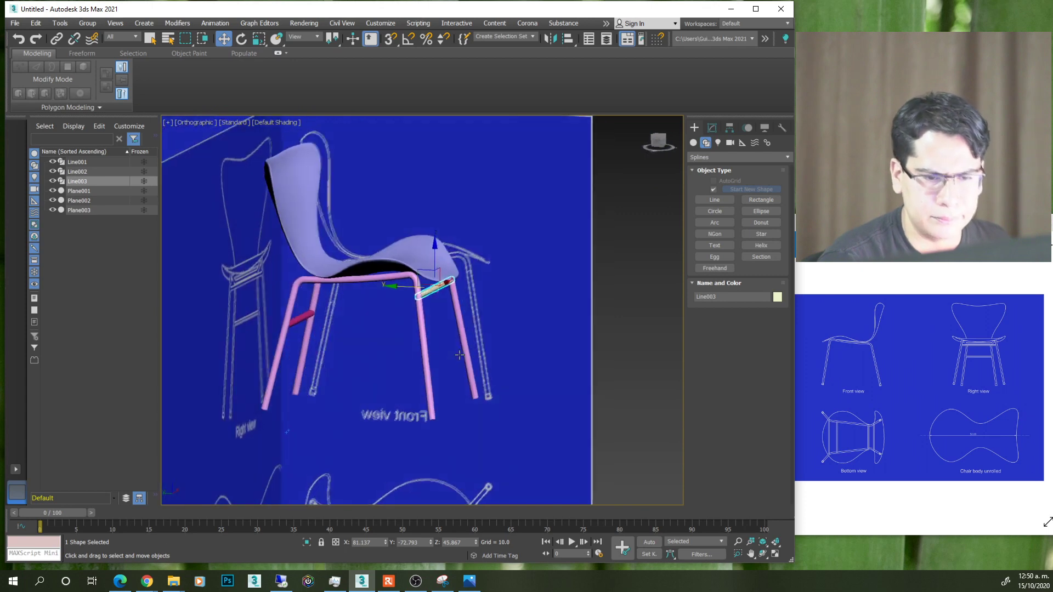
pyautogui.scroll(2, 461, 355)
pyautogui.scroll(3, 455, 362)
pyautogui.scroll(2, 450, 370)
pyautogui.scroll(2, 445, 376)
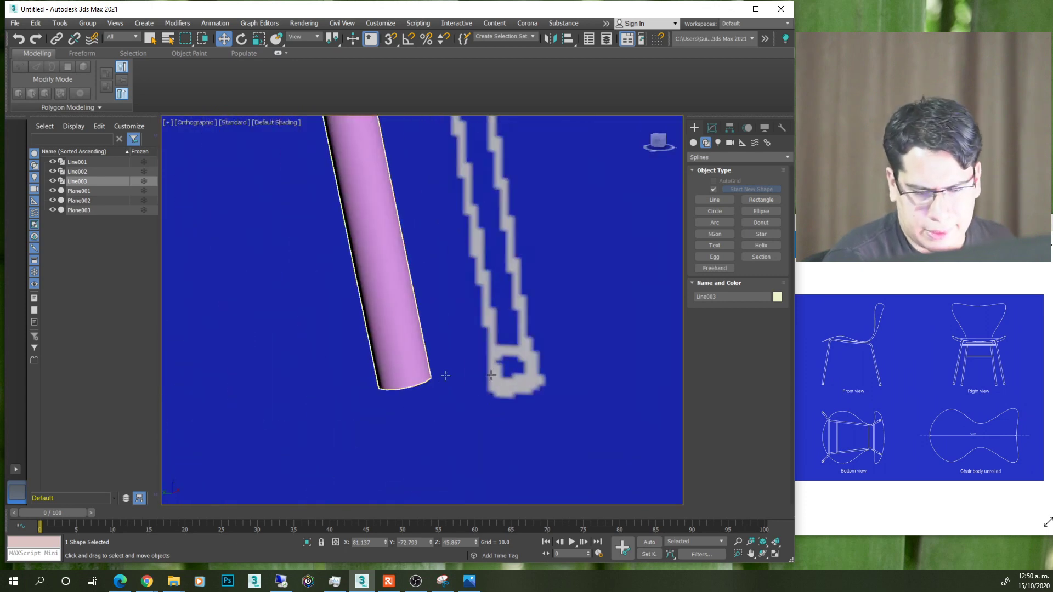
pyautogui.moveTo(445, 375); pyautogui.dragTo(499, 282, button='middle')
pyautogui.scroll(-2, 500, 282)
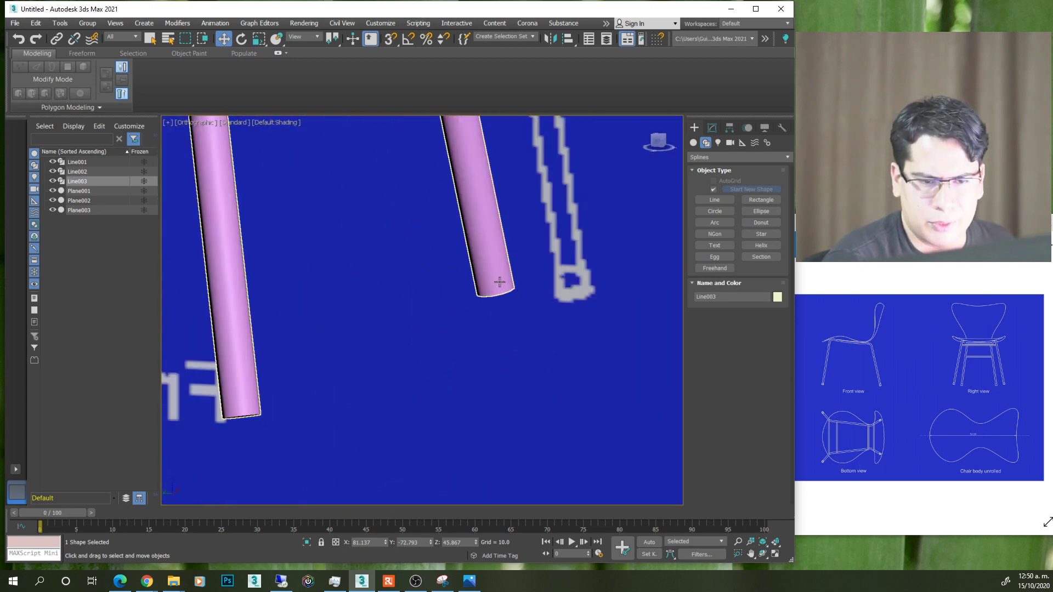
pyautogui.scroll(4, 558, 261)
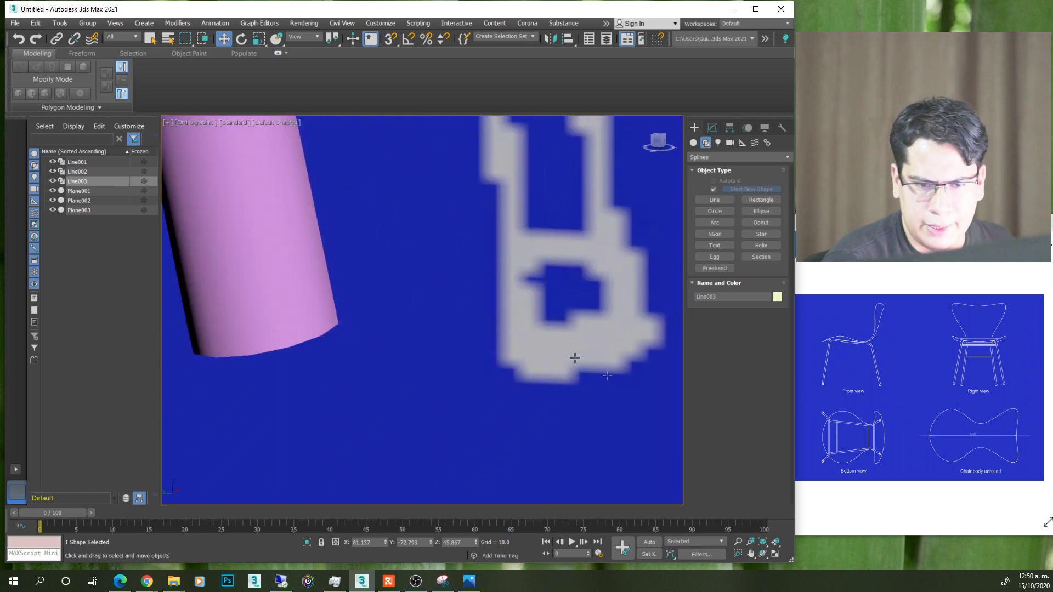
pyautogui.click(693, 143)
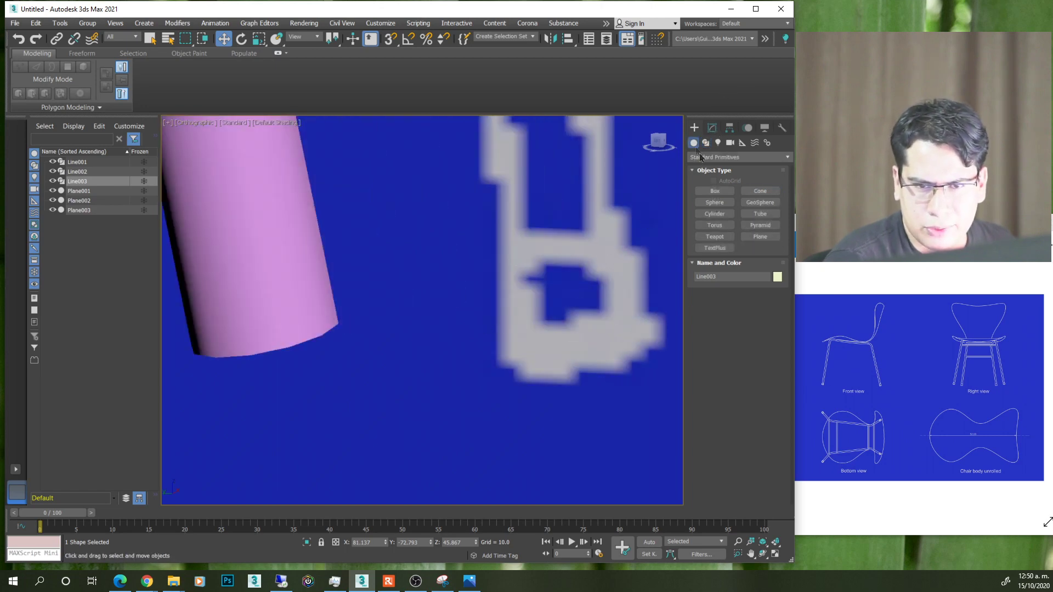
# - Create a Cylinder with AutoGrid on a leg end: radius 1.93, height -3.809
pyautogui.click(732, 213)
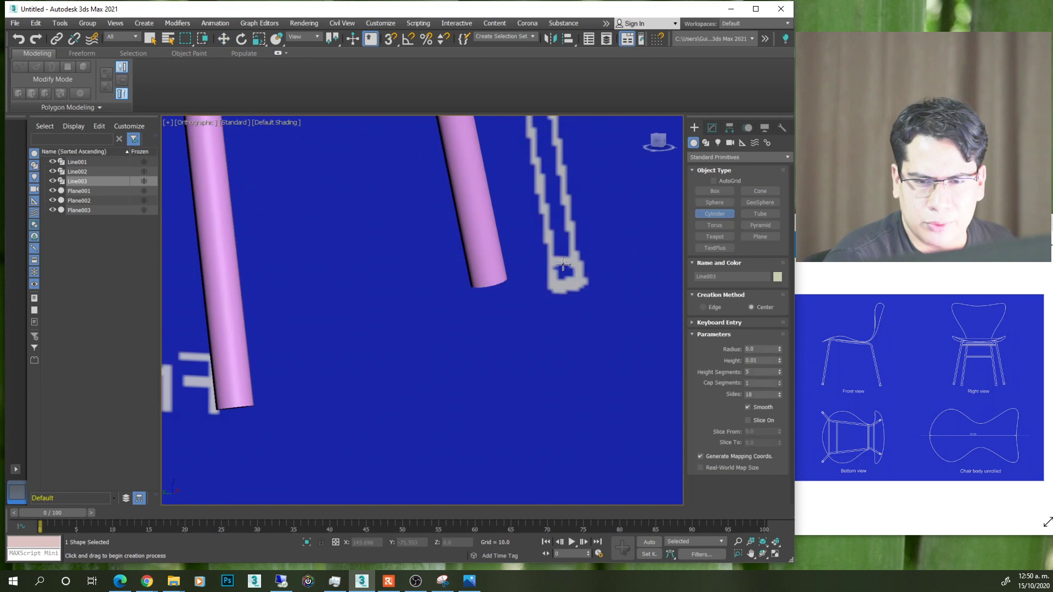
pyautogui.click(712, 181)
pyautogui.keyDown('alt'); pyautogui.moveTo(466, 302); pyautogui.dragTo(430, 311, button='middle'); pyautogui.keyUp('alt')
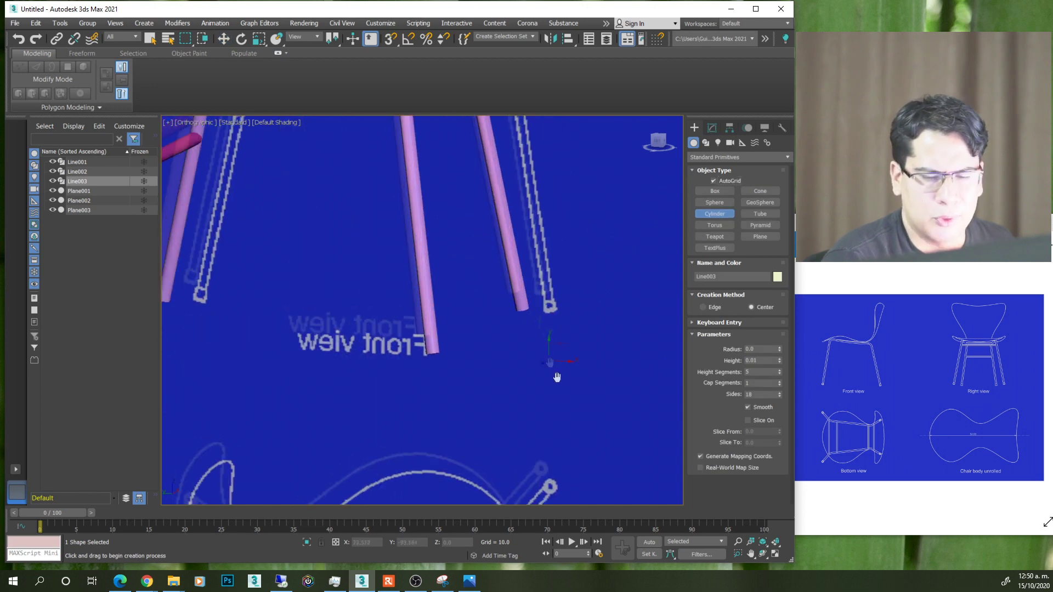
pyautogui.scroll(5, 417, 291)
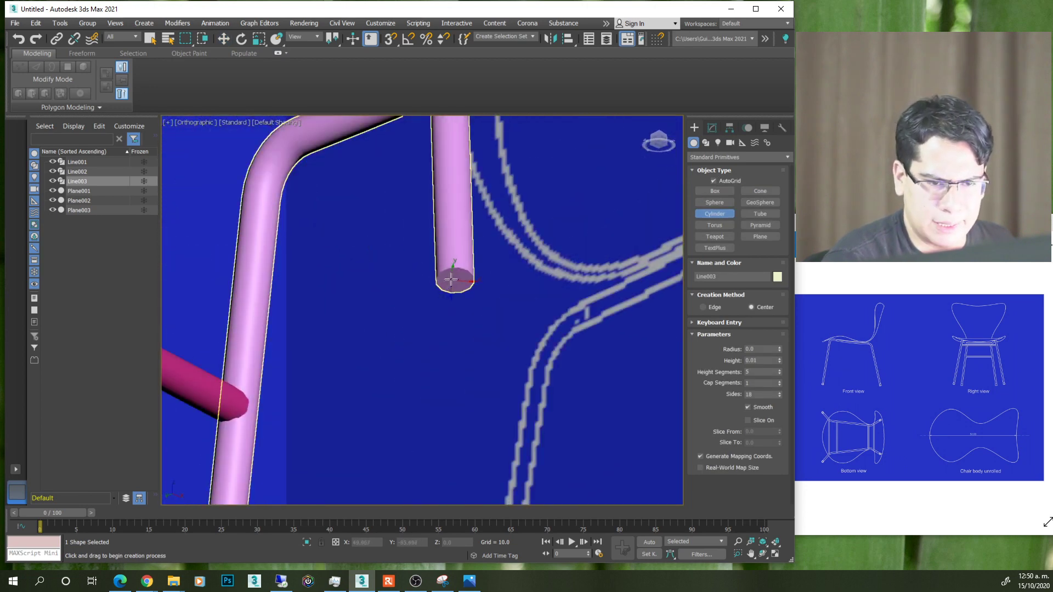
pyautogui.scroll(4, 462, 282)
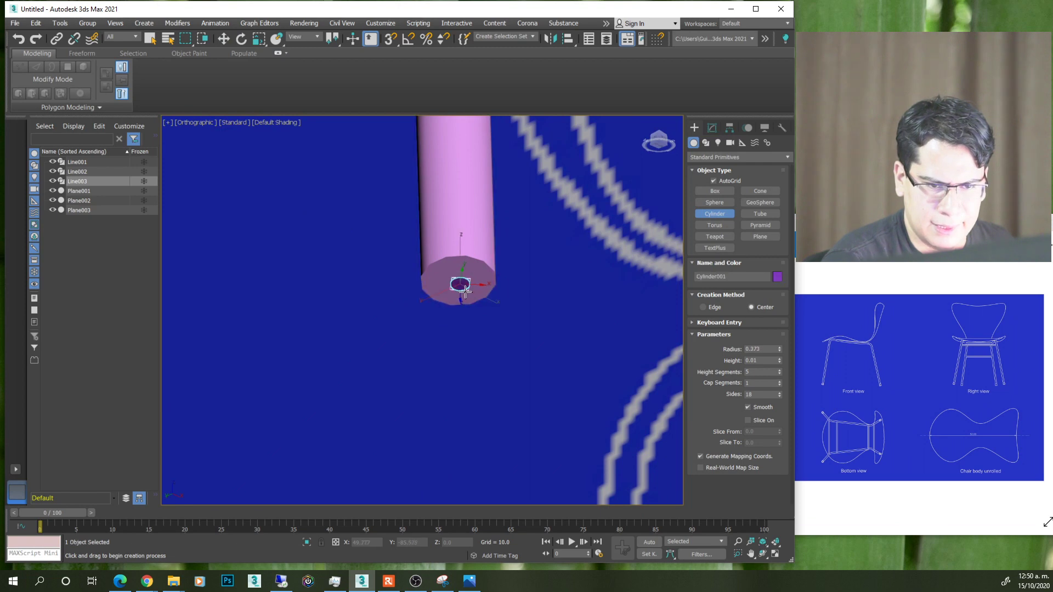
pyautogui.moveTo(459, 283); pyautogui.dragTo(482, 324)
pyautogui.click(483, 194)
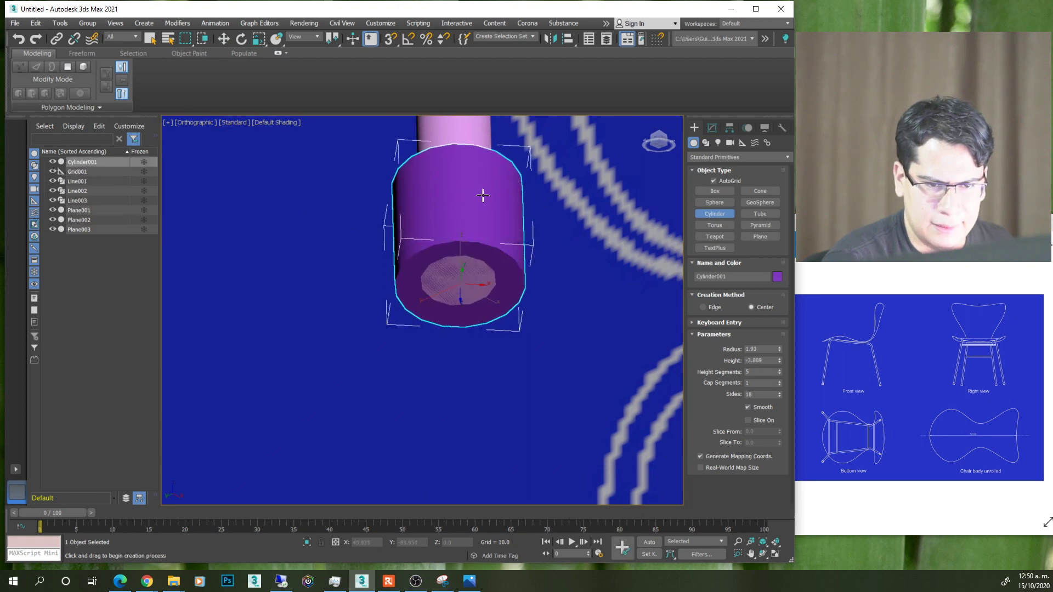
# - Inspect the cap with edged faces and set its height segments to 1
pyautogui.scroll(-5, 478, 214)
pyautogui.moveTo(478, 236); pyautogui.dragTo(496, 288, button='middle')
pyautogui.scroll(3, 472, 247)
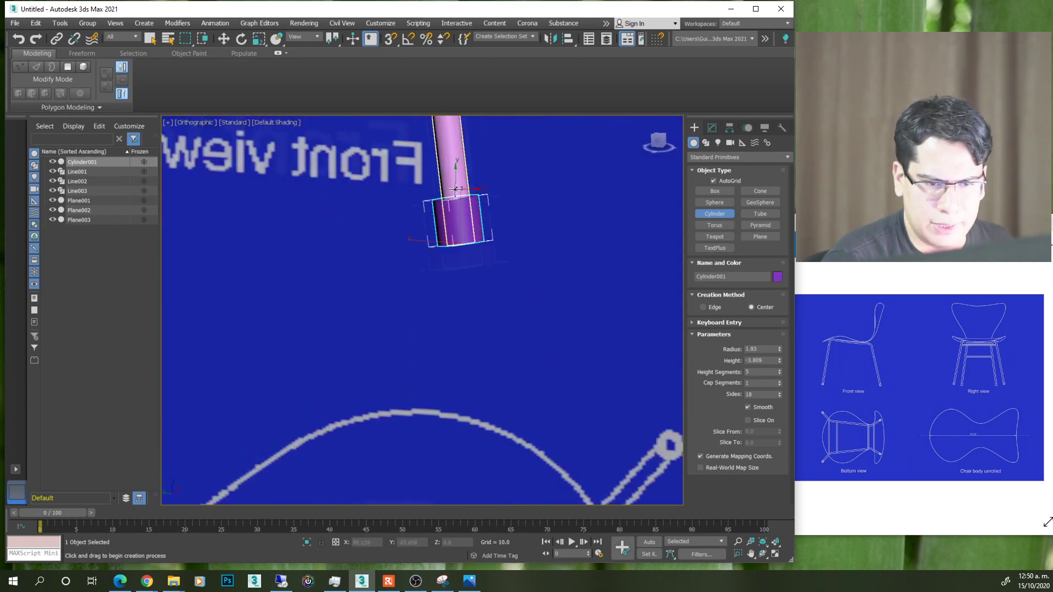
pyautogui.scroll(4, 466, 263)
pyautogui.press('F4')
pyautogui.scroll(1, 464, 271)
pyautogui.press('F4')
pyautogui.scroll(-2, 464, 272)
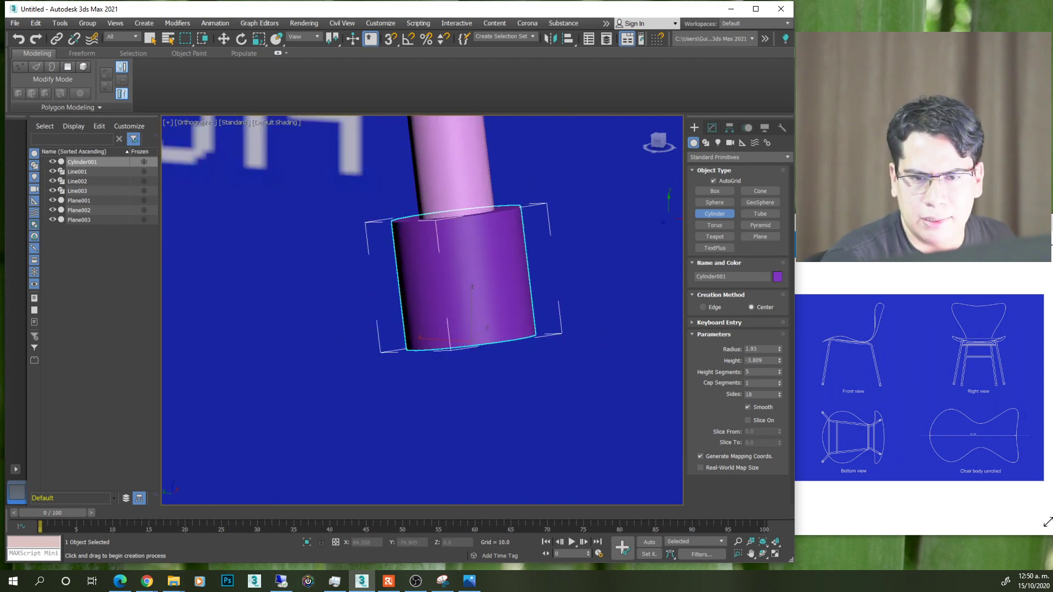
pyautogui.click(709, 129)
pyautogui.press('F4')
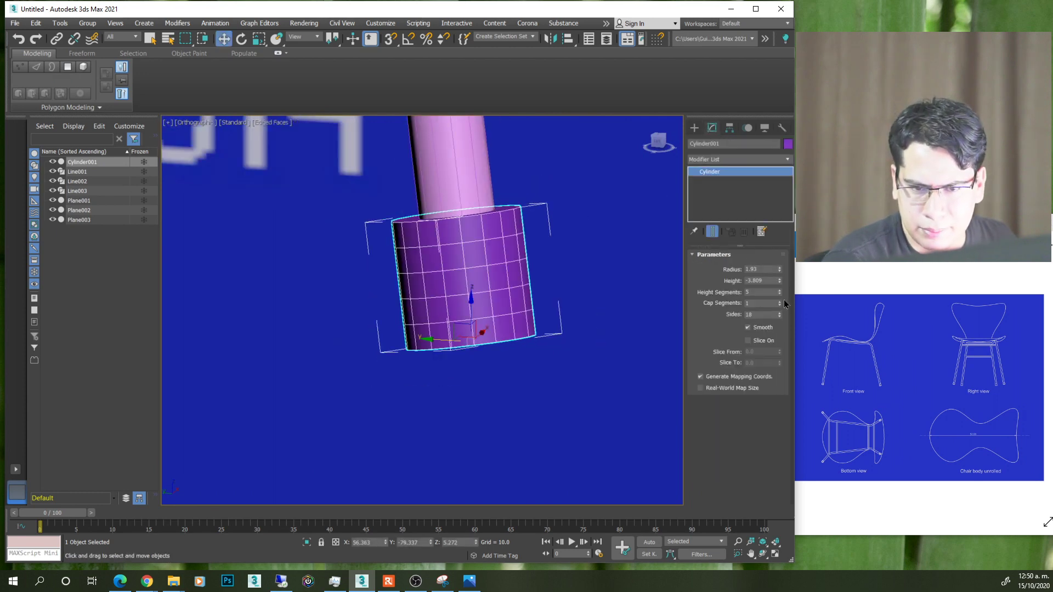
pyautogui.rightClick(779, 296)
# - Convert the foot cap to Editable Poly and scale its top vertex ring narrower
pyautogui.rightClick(501, 273)
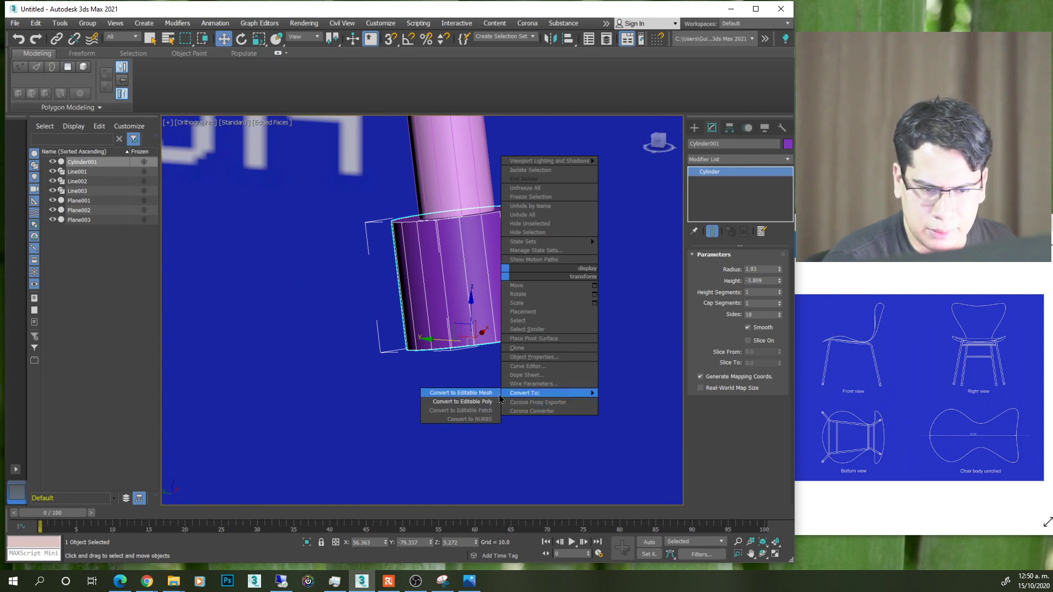
pyautogui.click(487, 401)
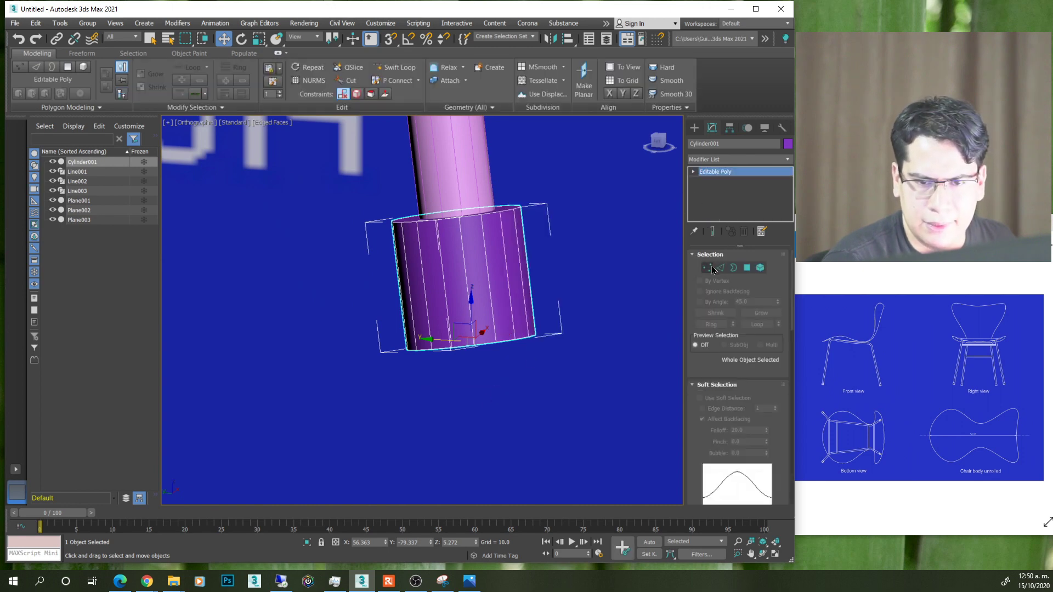
pyautogui.click(707, 267)
pyautogui.moveTo(345, 184); pyautogui.dragTo(567, 282)
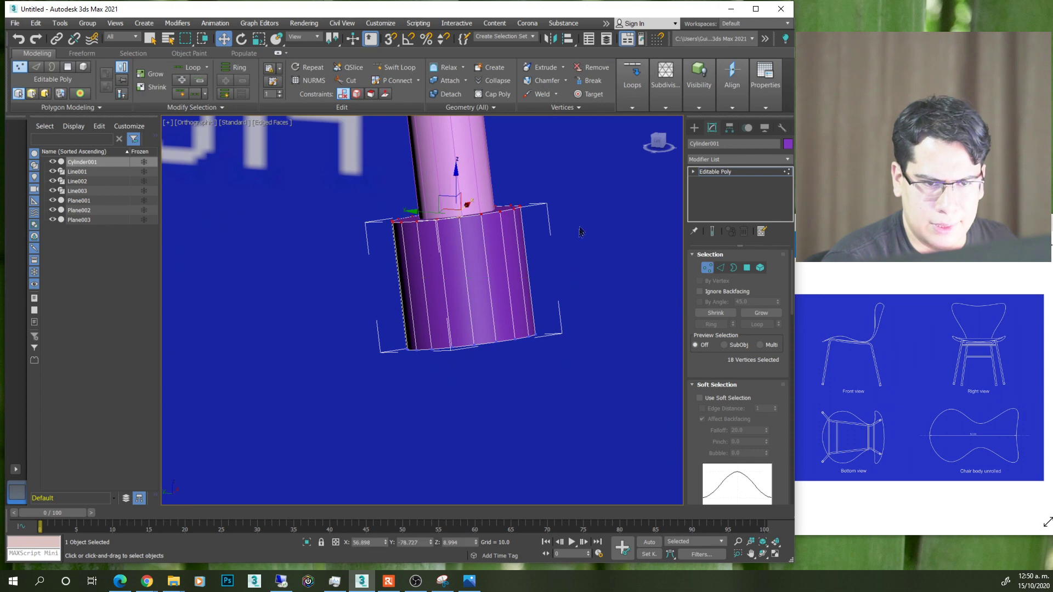
pyautogui.keyDown('alt'); pyautogui.moveTo(292, 145); pyautogui.dragTo(478, 259, button='middle'); pyautogui.keyUp('alt')
pyautogui.press('r')
pyautogui.moveTo(478, 259); pyautogui.dragTo(472, 269)
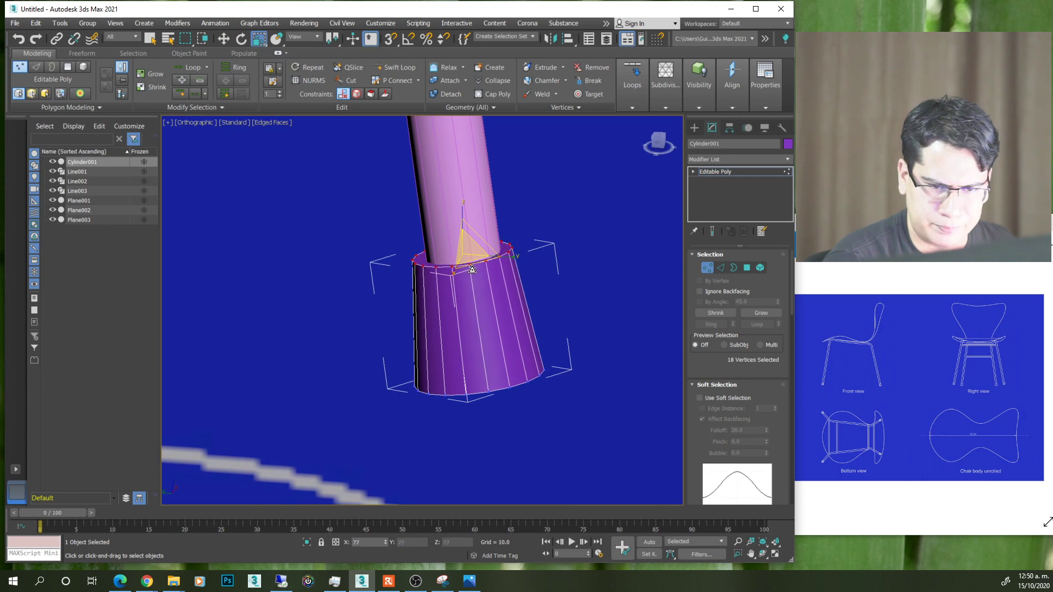
# - Leave Vertex mode and reframe the shaded view, ending in the Left view
pyautogui.click(707, 267)
pyautogui.press('f')
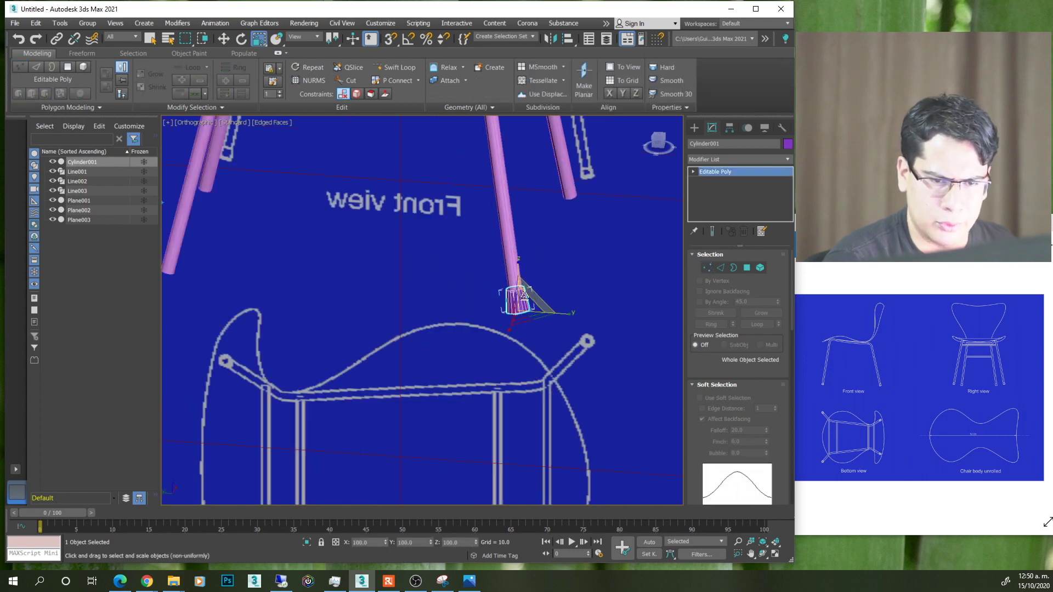
pyautogui.press('F3')
pyautogui.press('z')
pyautogui.press('F3')
pyautogui.scroll(-3, 482, 351)
pyautogui.scroll(-2, 485, 356)
pyautogui.scroll(-2, 487, 359)
pyautogui.scroll(1, 488, 362)
pyautogui.moveTo(488, 362)
pyautogui.keyDown('alt'); pyautogui.mouseDown(button='middle')
pyautogui.moveTo(494, 371)
pyautogui.moveTo(422, 351)
pyautogui.mouseUp(button='middle'); pyautogui.keyUp('alt')
pyautogui.click(658, 147)
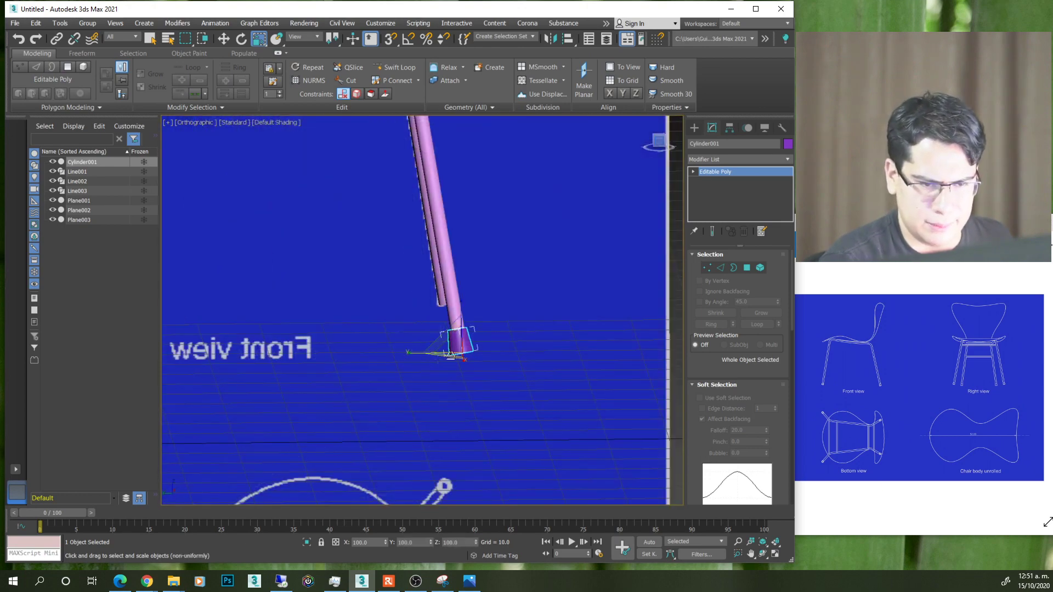
# - Scale the foot cap uniformly to 91 percent and reorient to the Left view
pyautogui.moveTo(411, 366); pyautogui.dragTo(417, 370)
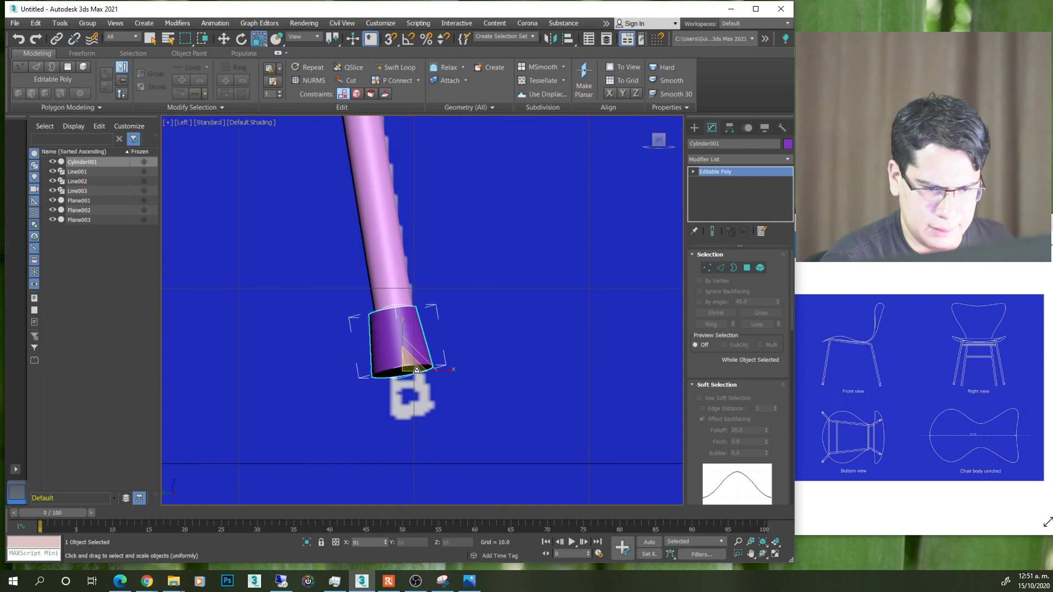
pyautogui.press('w')
pyautogui.scroll(2, 416, 367)
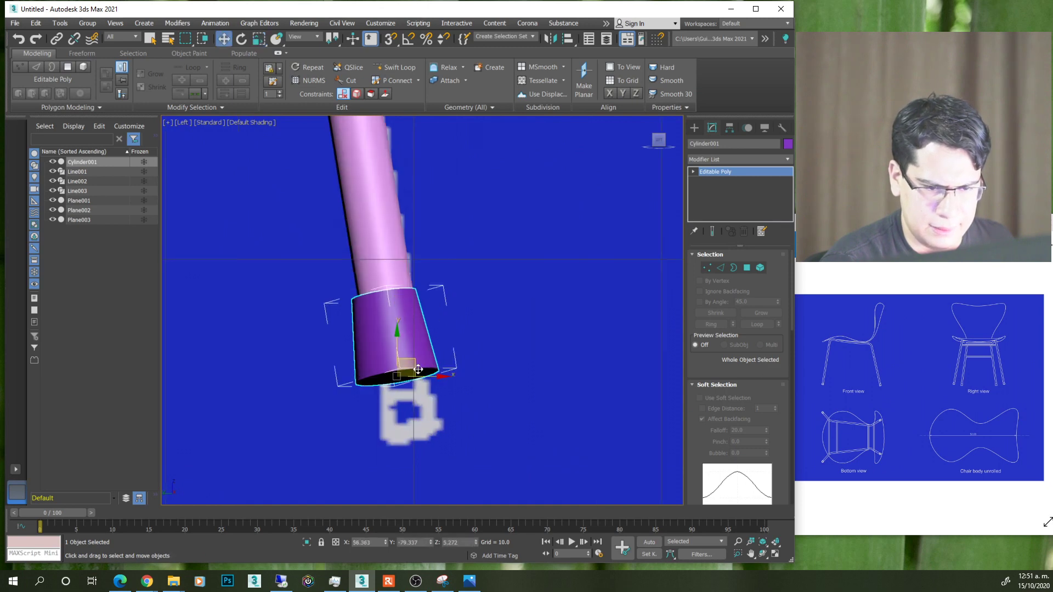
pyautogui.moveTo(422, 375)
pyautogui.keyDown('alt'); pyautogui.mouseDown(button='middle')
pyautogui.moveTo(390, 400)
pyautogui.moveTo(377, 442)
pyautogui.mouseUp(button='middle'); pyautogui.keyUp('alt')
pyautogui.scroll(2, 406, 329)
pyautogui.keyDown('alt'); pyautogui.moveTo(409, 323); pyautogui.dragTo(424, 316, button='middle'); pyautogui.keyUp('alt')
pyautogui.scroll(1, 423, 316)
pyautogui.scroll(-3, 421, 318)
pyautogui.keyDown('alt'); pyautogui.moveTo(421, 318); pyautogui.dragTo(463, 262, button='middle'); pyautogui.keyUp('alt')
pyautogui.click(658, 146)
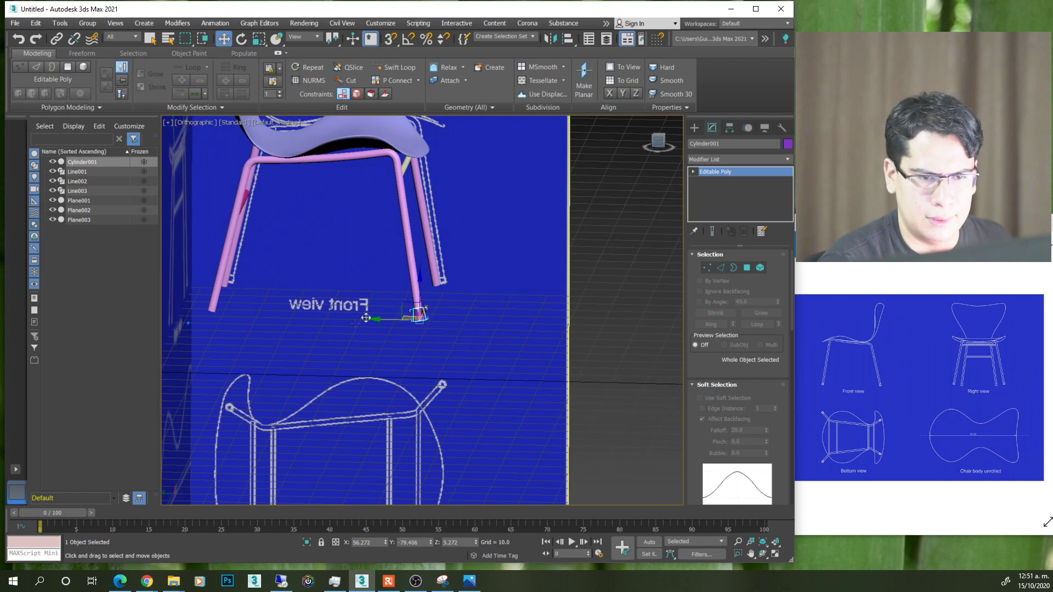
# - Try moving the cap's element toward the other leg, then undo it and exit Element mode
pyautogui.click(760, 269)
pyautogui.moveTo(614, 356); pyautogui.dragTo(519, 266)
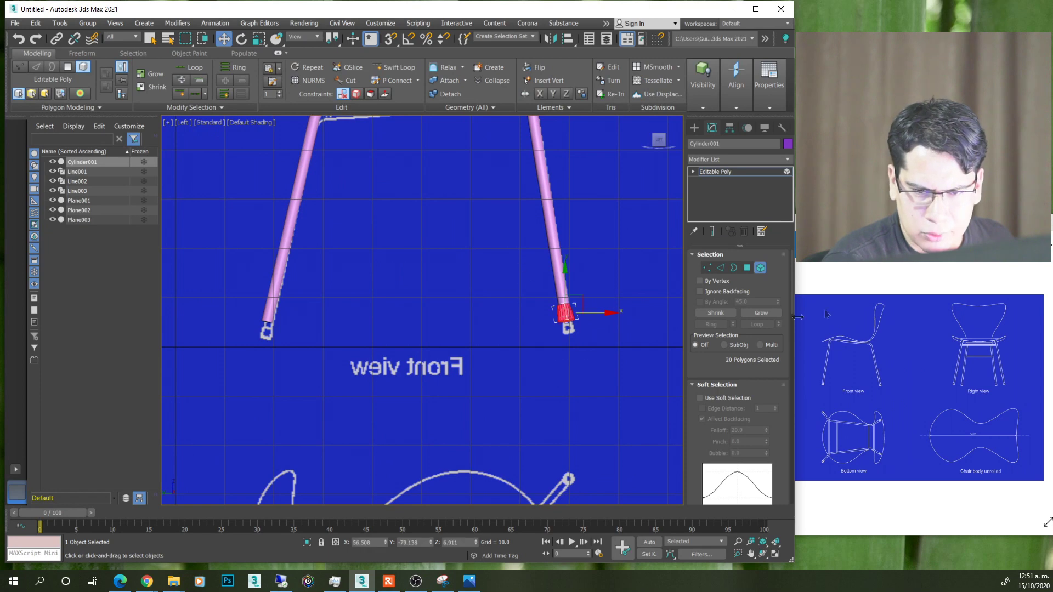
pyautogui.moveTo(532, 339); pyautogui.dragTo(577, 341, button='middle')
pyautogui.scroll(2, 648, 310)
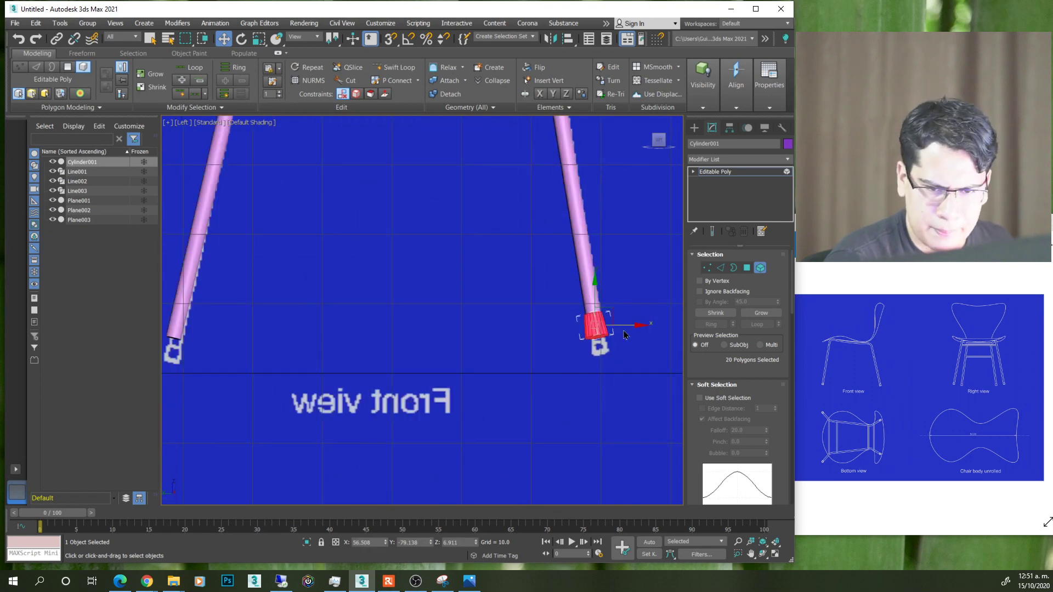
pyautogui.moveTo(623, 326); pyautogui.dragTo(423, 329)
pyautogui.rightClick(557, 345)
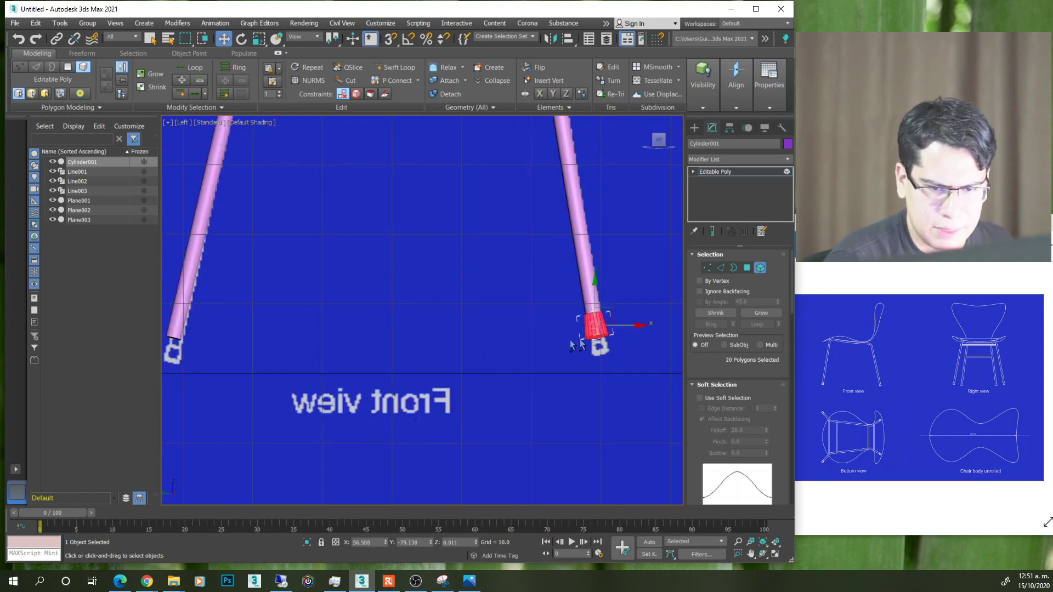
pyautogui.moveTo(601, 328); pyautogui.dragTo(541, 336)
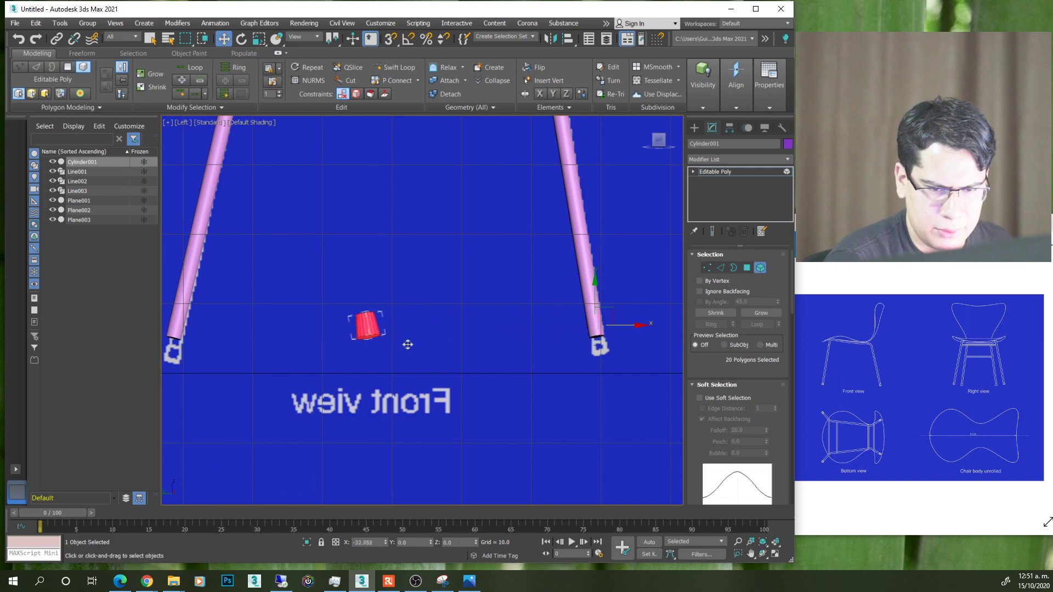
pyautogui.rightClick(541, 336)
pyautogui.moveTo(624, 325); pyautogui.dragTo(584, 327)
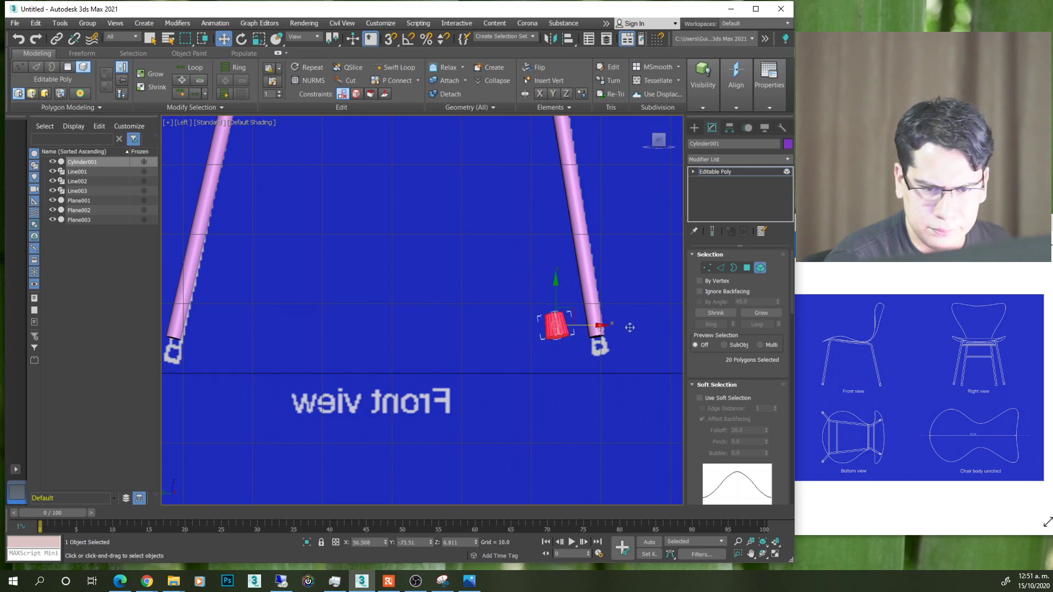
pyautogui.hotkey('ctrl', 'z')
pyautogui.click(761, 269)
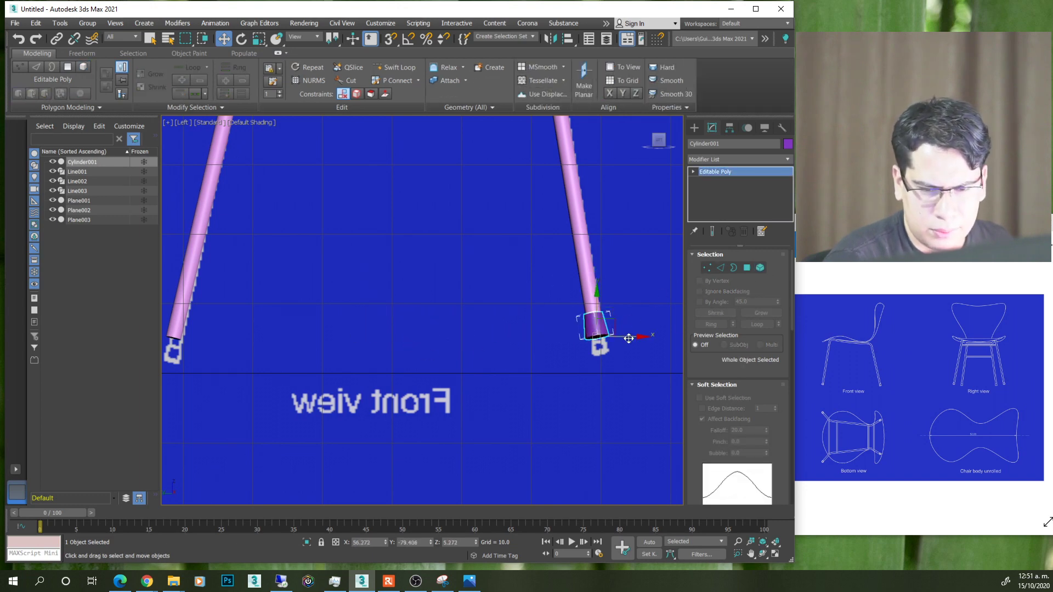
# - Shift-drag the foot cap along X onto the other leg, creating copy Cylinder002
pyautogui.keyDown('shift'); pyautogui.moveTo(531, 346); pyautogui.dragTo(489, 340); pyautogui.keyUp('shift')
pyautogui.click(449, 335)
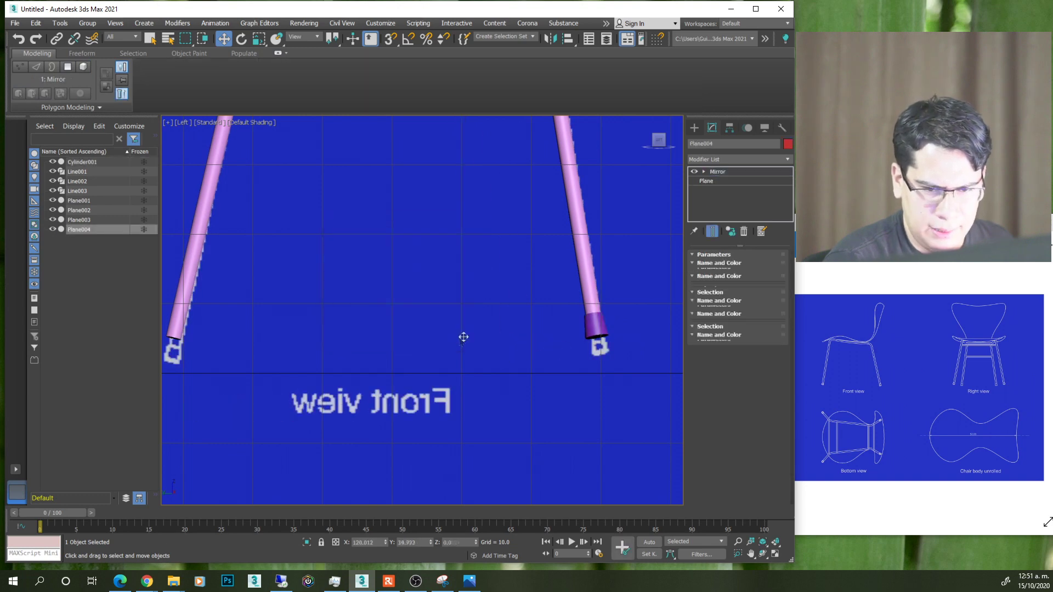
pyautogui.click(594, 326)
pyautogui.moveTo(616, 334); pyautogui.dragTo(640, 337, button='middle')
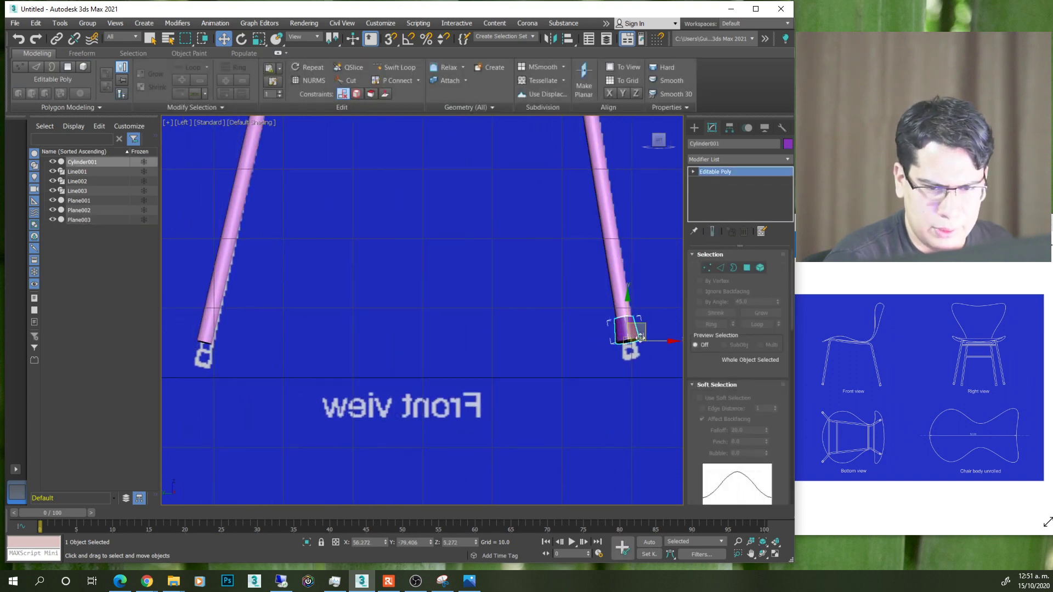
pyautogui.keyDown('shift'); pyautogui.moveTo(680, 341); pyautogui.dragTo(270, 340); pyautogui.keyUp('shift')
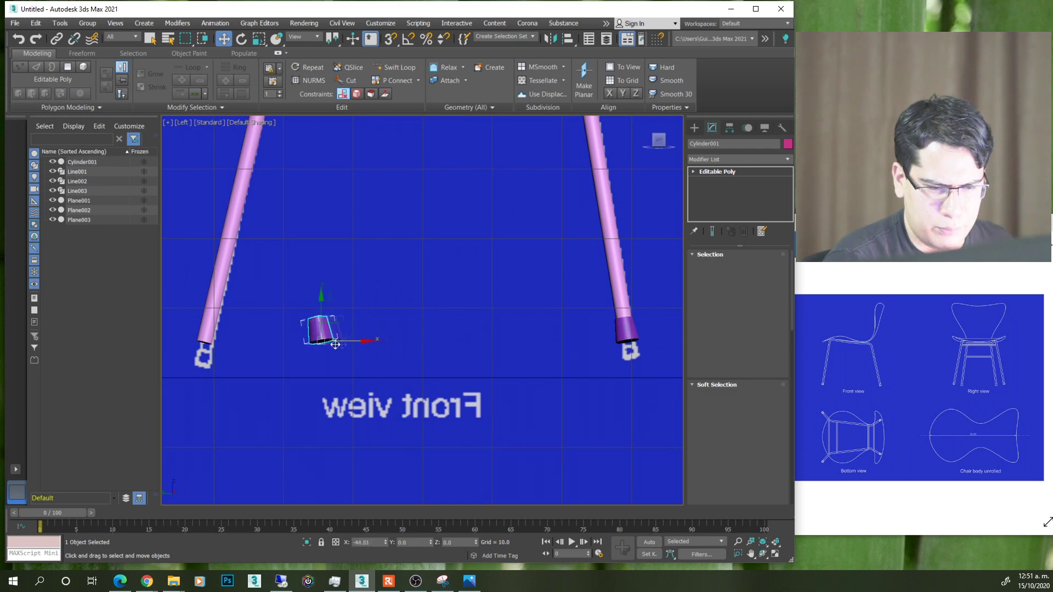
pyautogui.click(401, 334)
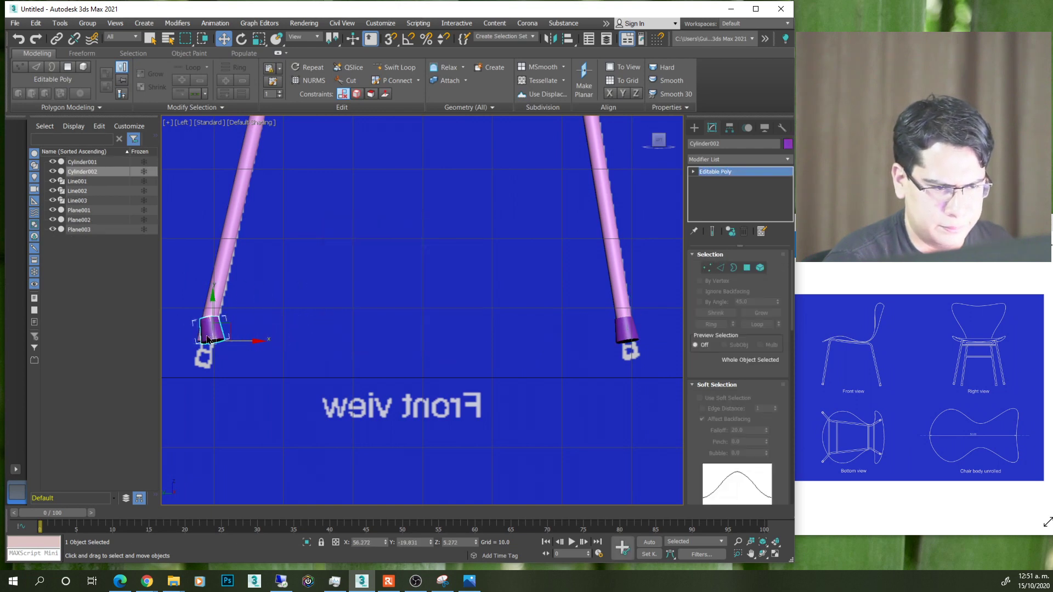
# - Drop Cylinder002 onto the second leg's pipe end with Select and Place
pyautogui.scroll(2, 210, 332)
pyautogui.keyDown('alt'); pyautogui.moveTo(212, 331); pyautogui.dragTo(270, 279, button='middle'); pyautogui.keyUp('alt')
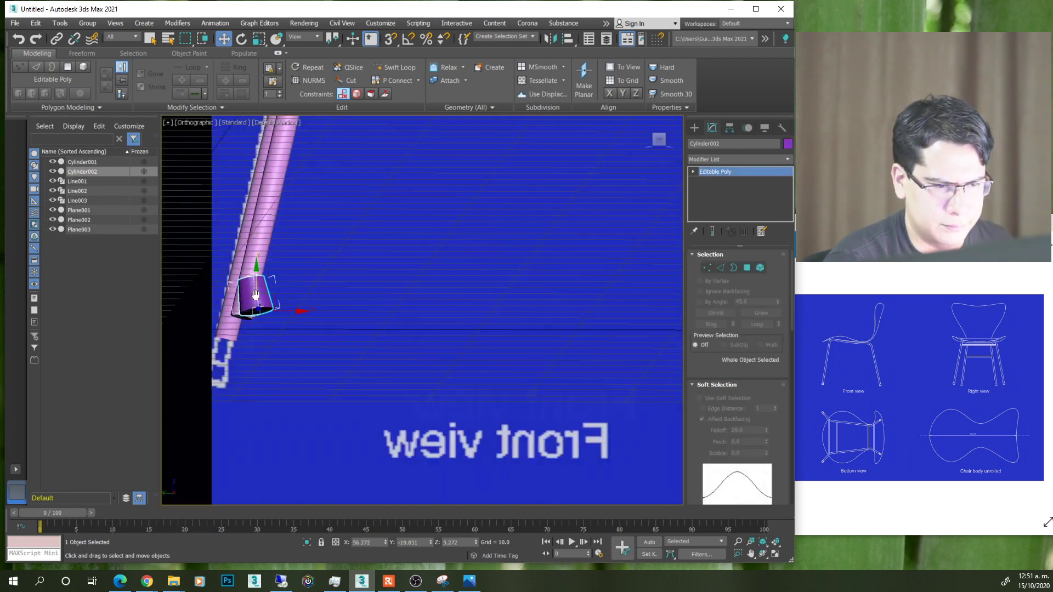
pyautogui.scroll(3, 270, 279)
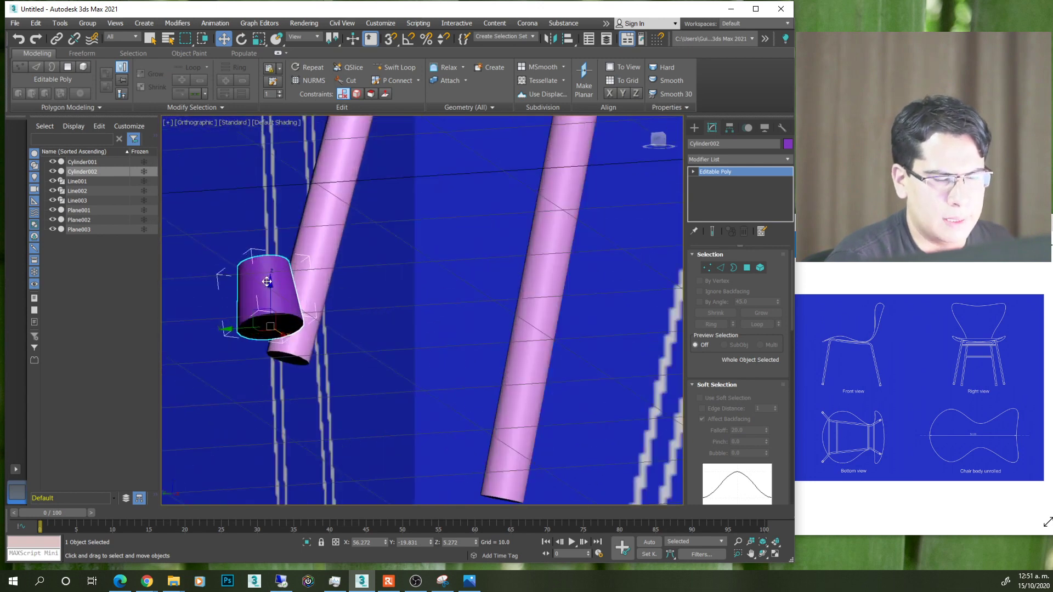
pyautogui.click(277, 40)
pyautogui.moveTo(281, 341); pyautogui.dragTo(299, 340)
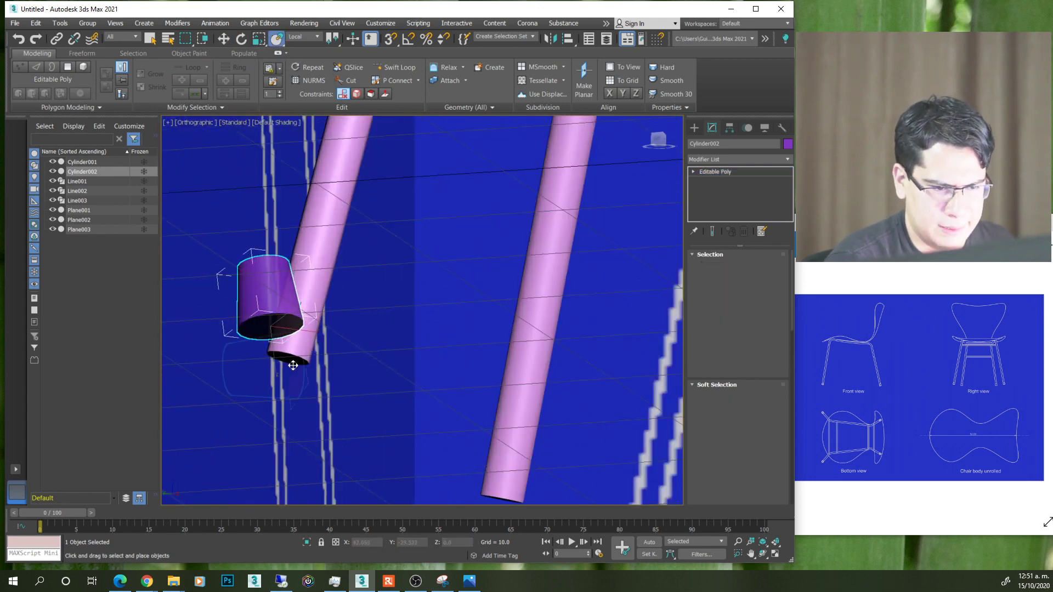
pyautogui.moveTo(298, 340); pyautogui.dragTo(289, 355)
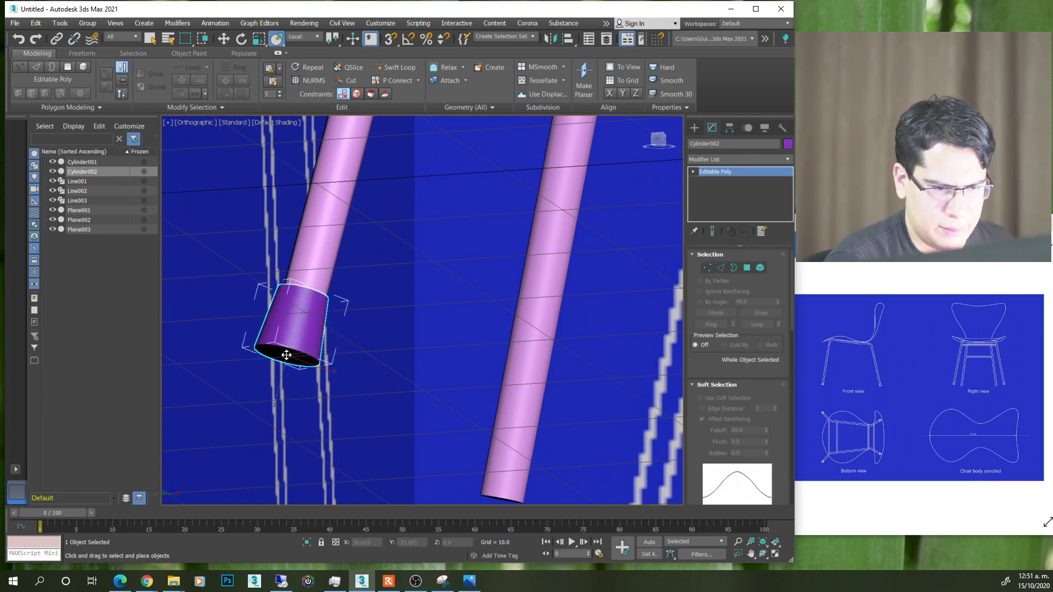
# - Nudge Cylinder002 up onto the pipe end with Select and Move
pyautogui.scroll(-5, 287, 353)
pyautogui.keyDown('alt'); pyautogui.moveTo(286, 353); pyautogui.dragTo(261, 297, button='middle'); pyautogui.keyUp('alt')
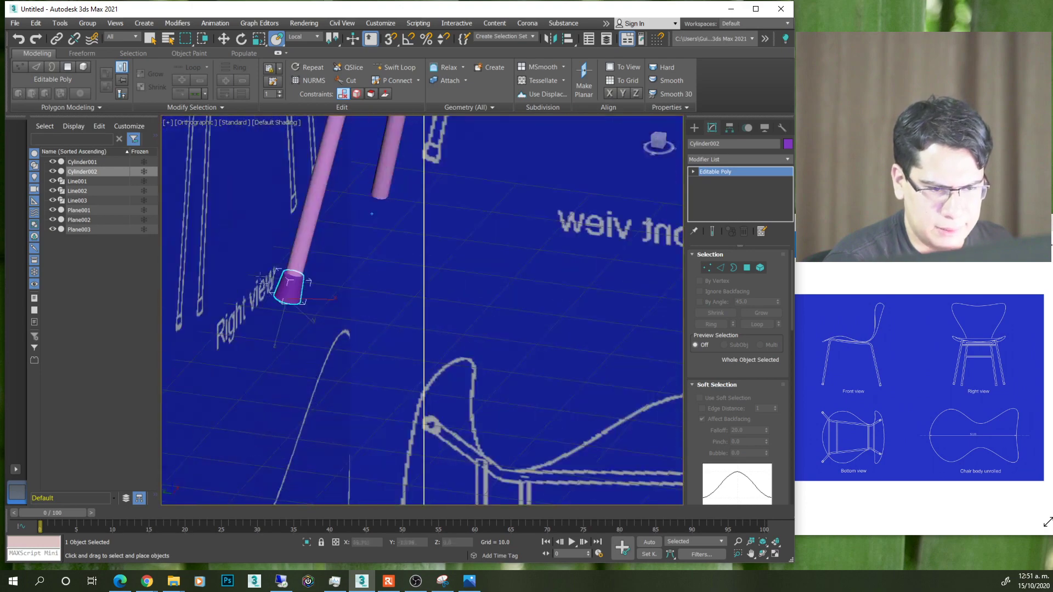
pyautogui.scroll(6, 261, 297)
pyautogui.scroll(3, 260, 297)
pyautogui.scroll(2, 261, 296)
pyautogui.press('w')
pyautogui.keyDown('alt'); pyautogui.moveTo(261, 299); pyautogui.dragTo(256, 303, button='middle'); pyautogui.keyUp('alt')
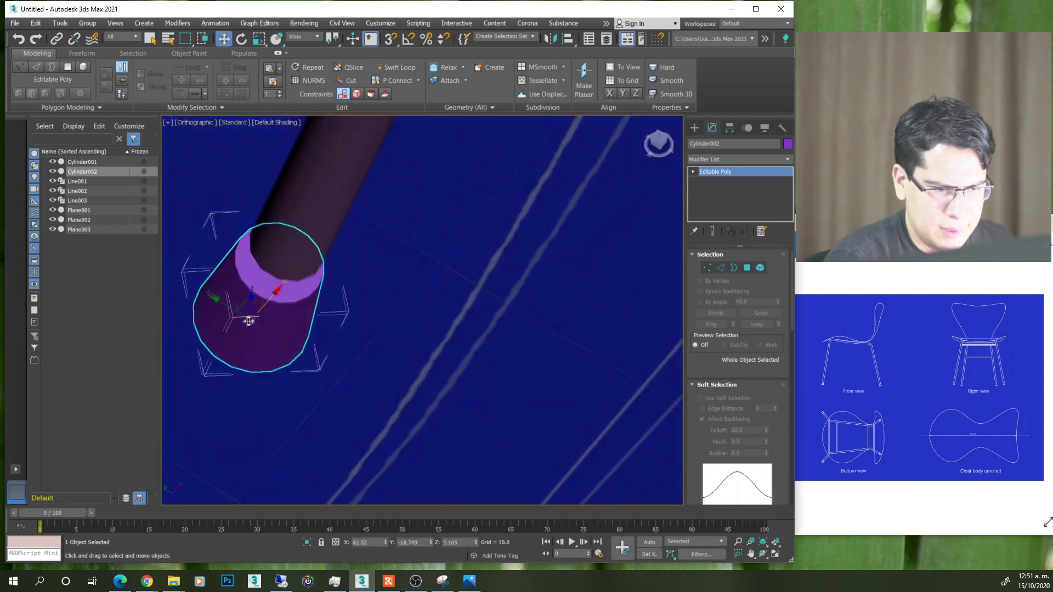
pyautogui.moveTo(247, 297); pyautogui.dragTo(257, 284)
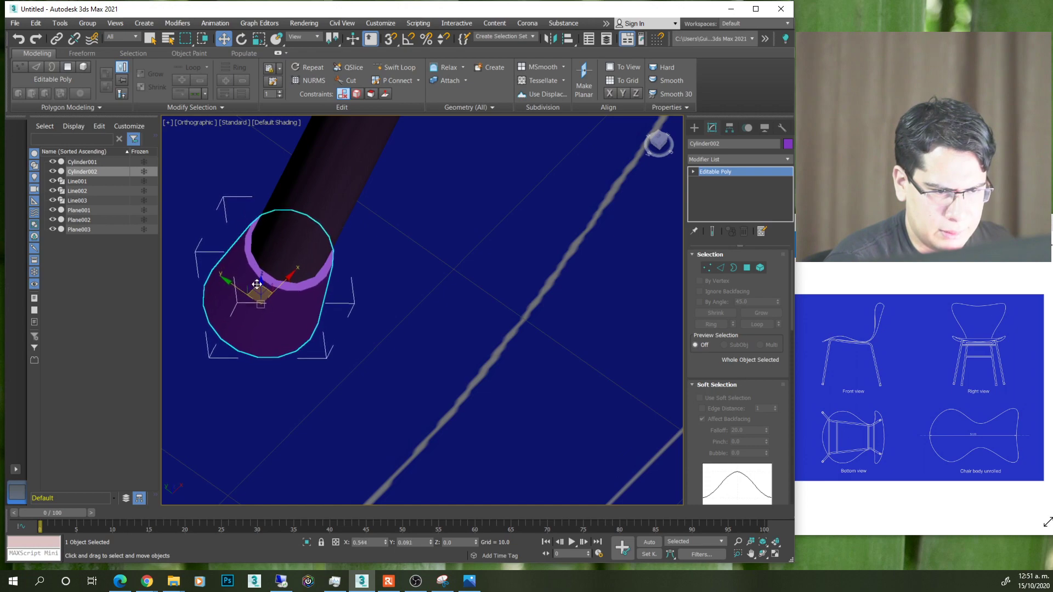
pyautogui.moveTo(260, 286)
pyautogui.keyDown('alt'); pyautogui.mouseDown(button='middle')
pyautogui.moveTo(299, 308)
pyautogui.moveTo(307, 288)
pyautogui.moveTo(341, 270)
pyautogui.moveTo(339, 282)
pyautogui.mouseUp(button='middle'); pyautogui.keyUp('alt')
# - Select both foot caps and add a Symmetry modifier to them
pyautogui.keyDown('ctrl'); pyautogui.click(399, 311); pyautogui.keyUp('ctrl')
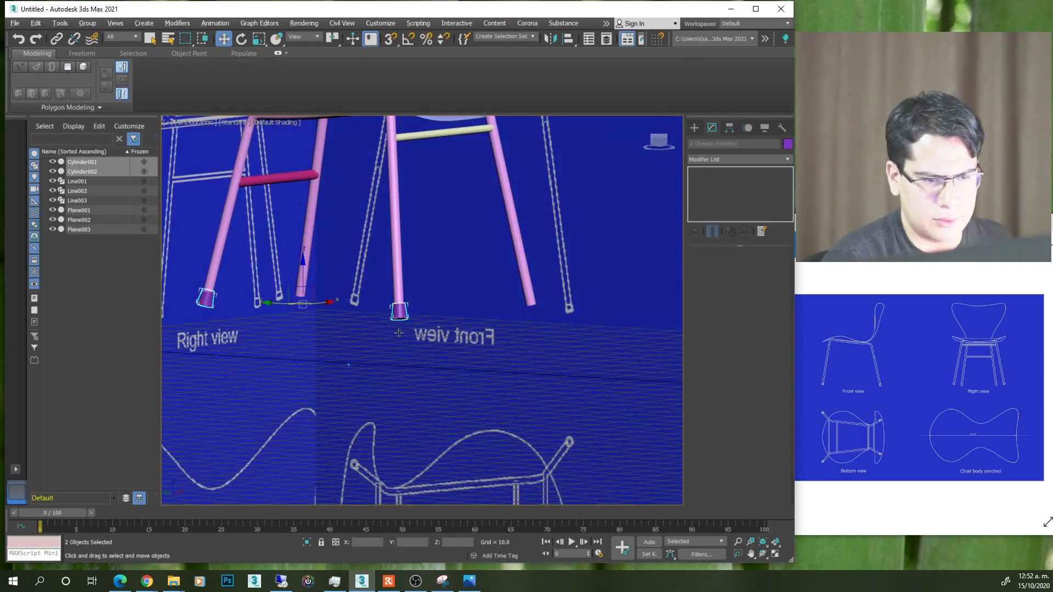
pyautogui.keyDown('alt'); pyautogui.moveTo(399, 312); pyautogui.dragTo(417, 298, button='middle'); pyautogui.keyUp('alt')
pyautogui.click(724, 159)
pyautogui.write('sy')
pyautogui.press('Return')
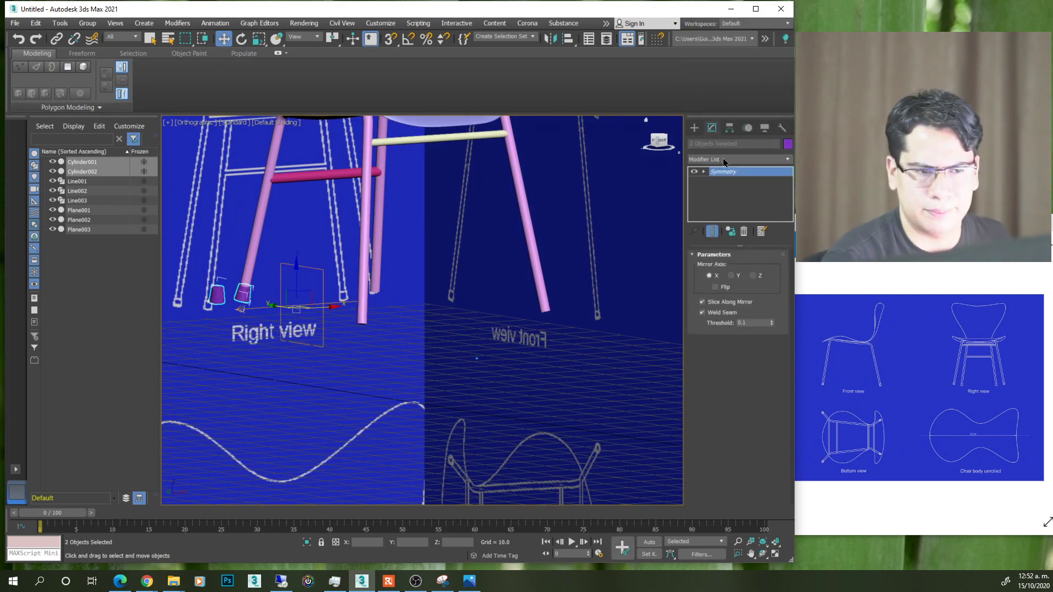
pyautogui.moveTo(347, 312)
pyautogui.keyDown('alt'); pyautogui.mouseDown(button='middle')
pyautogui.moveTo(376, 317)
pyautogui.moveTo(407, 298)
pyautogui.moveTo(316, 305)
pyautogui.mouseUp(button='middle'); pyautogui.keyUp('alt')
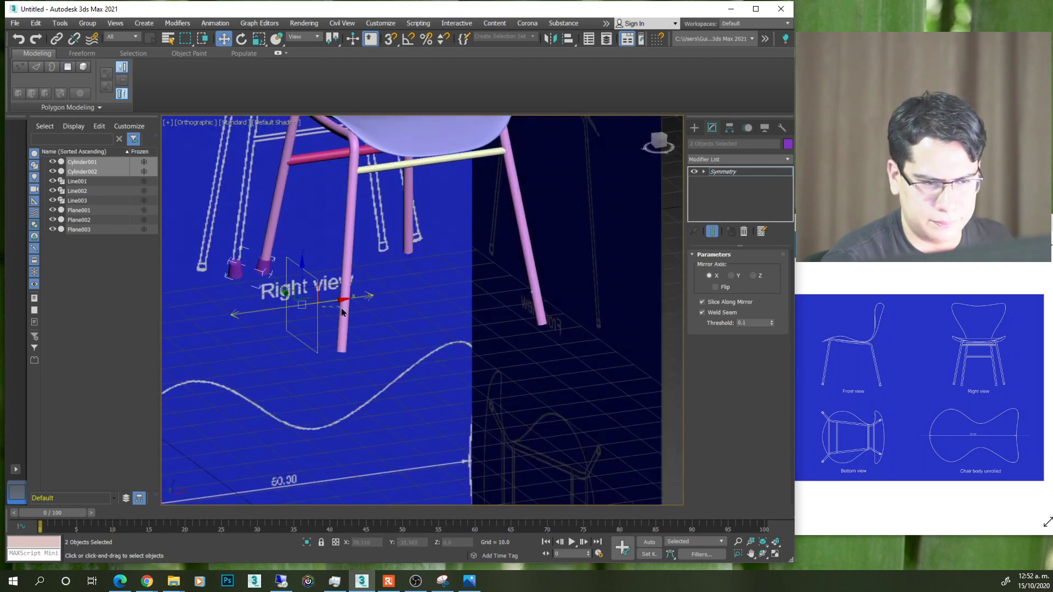
# - Move the Symmetry mirror plane along X with Flip checked so mirrored caps land on the legs
pyautogui.moveTo(344, 297); pyautogui.dragTo(437, 283)
pyautogui.click(715, 287)
pyautogui.scroll(2, 439, 302)
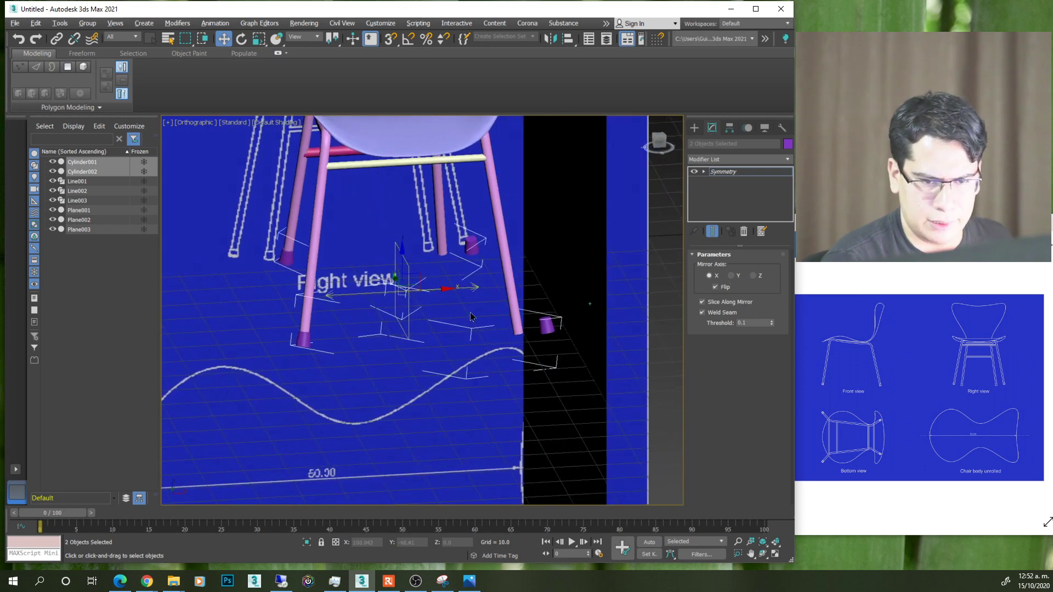
pyautogui.scroll(2, 439, 302)
pyautogui.moveTo(431, 285); pyautogui.dragTo(409, 285)
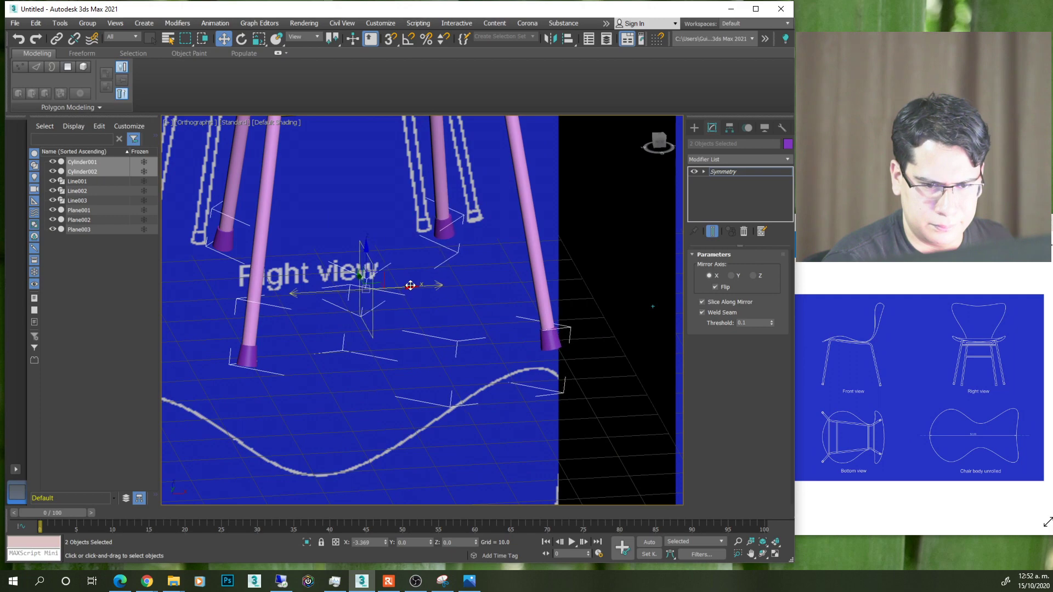
pyautogui.scroll(-5, 410, 285)
pyautogui.moveTo(410, 285)
pyautogui.keyDown('alt'); pyautogui.mouseDown(button='middle')
pyautogui.moveTo(587, 300)
pyautogui.moveTo(729, 241)
pyautogui.mouseUp(button='middle'); pyautogui.keyUp('alt')
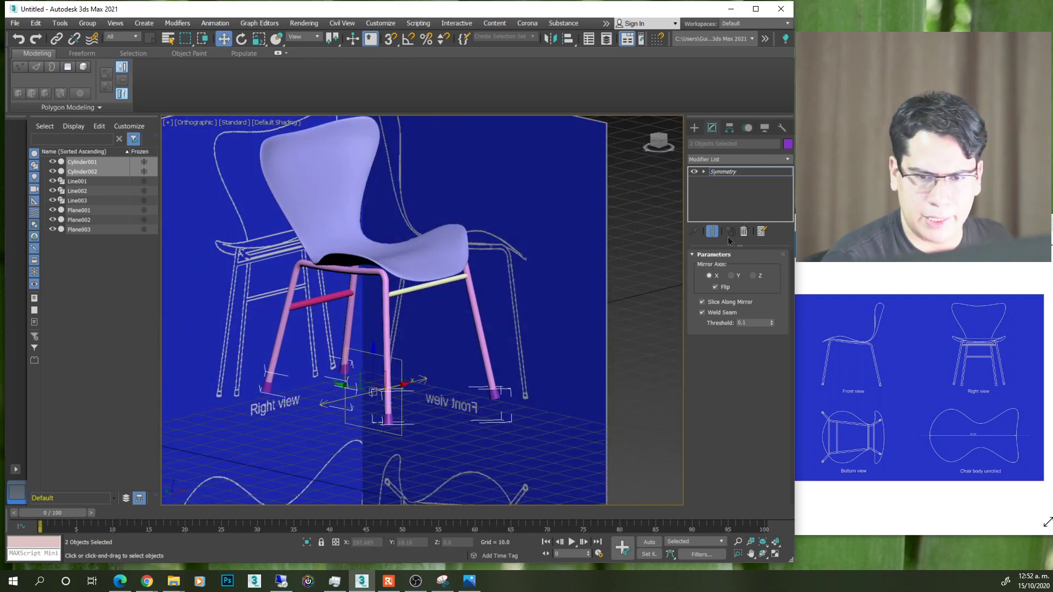
pyautogui.click(730, 172)
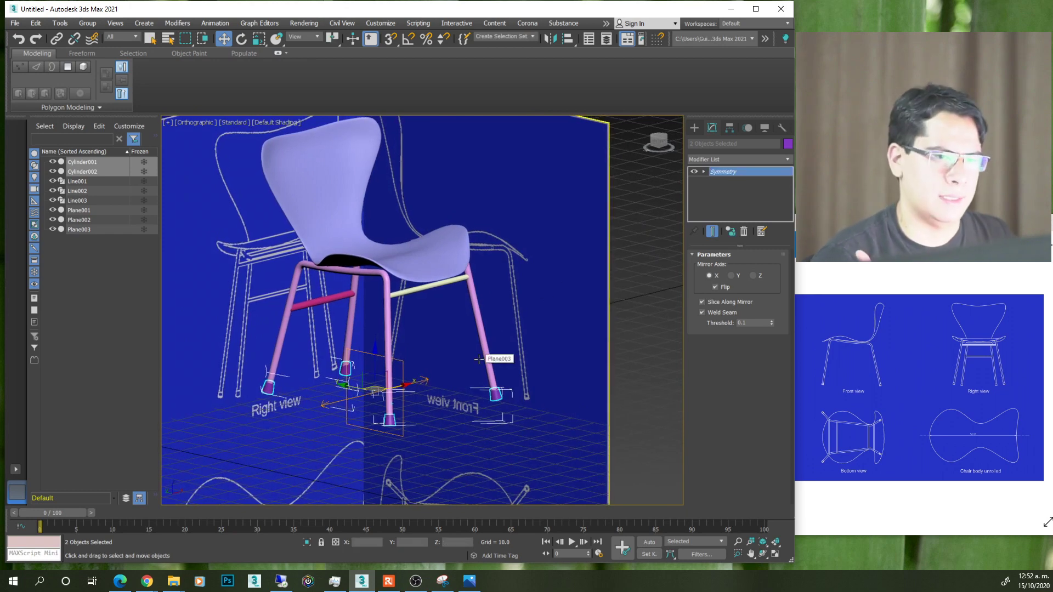
pyautogui.click(545, 294)
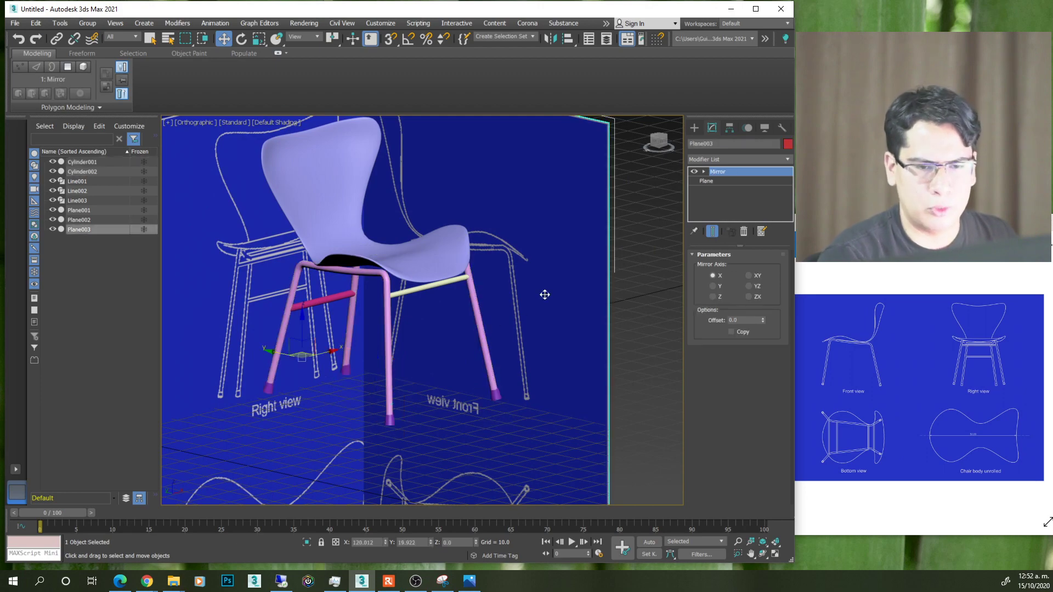
# - Hide reference planes Plane003 and Plane001 with Hide Selection
pyautogui.rightClick(545, 299)
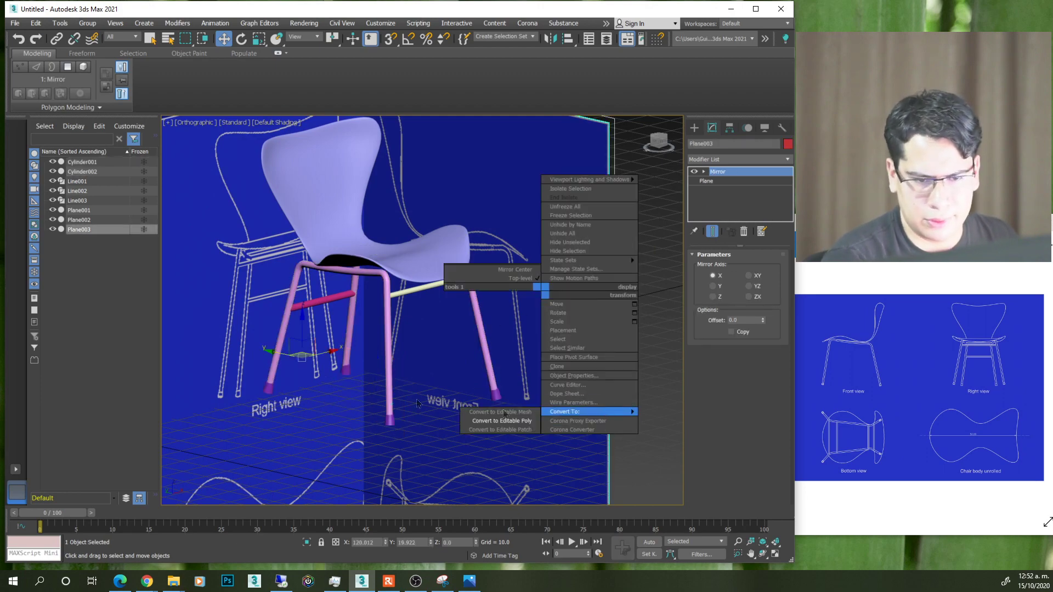
pyautogui.scroll(-5, 367, 363)
pyautogui.scroll(4, 335, 335)
pyautogui.keyDown('ctrl'); pyautogui.click(287, 326); pyautogui.keyUp('ctrl')
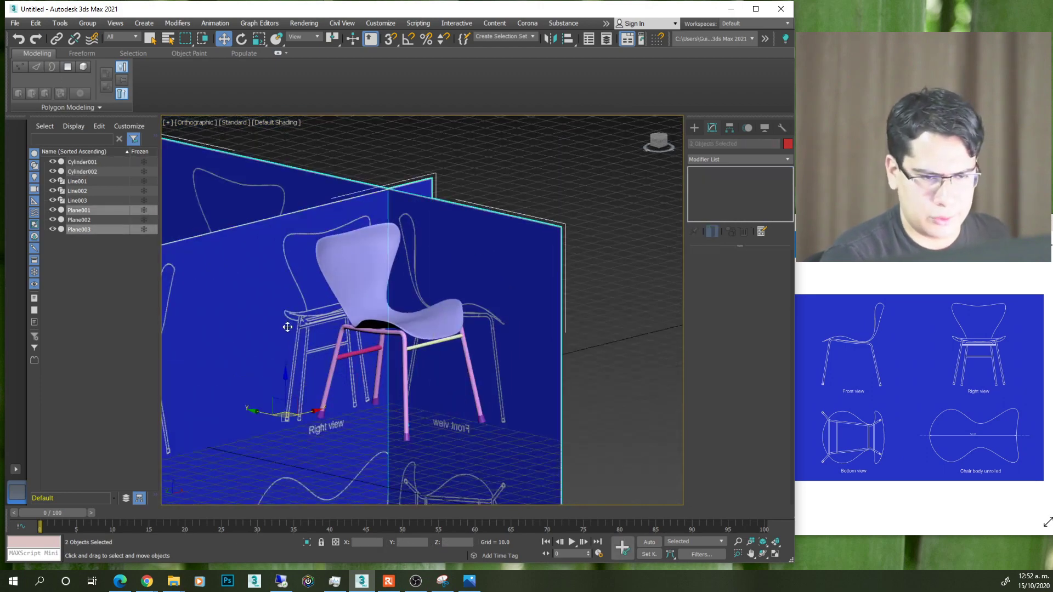
pyautogui.rightClick(287, 327)
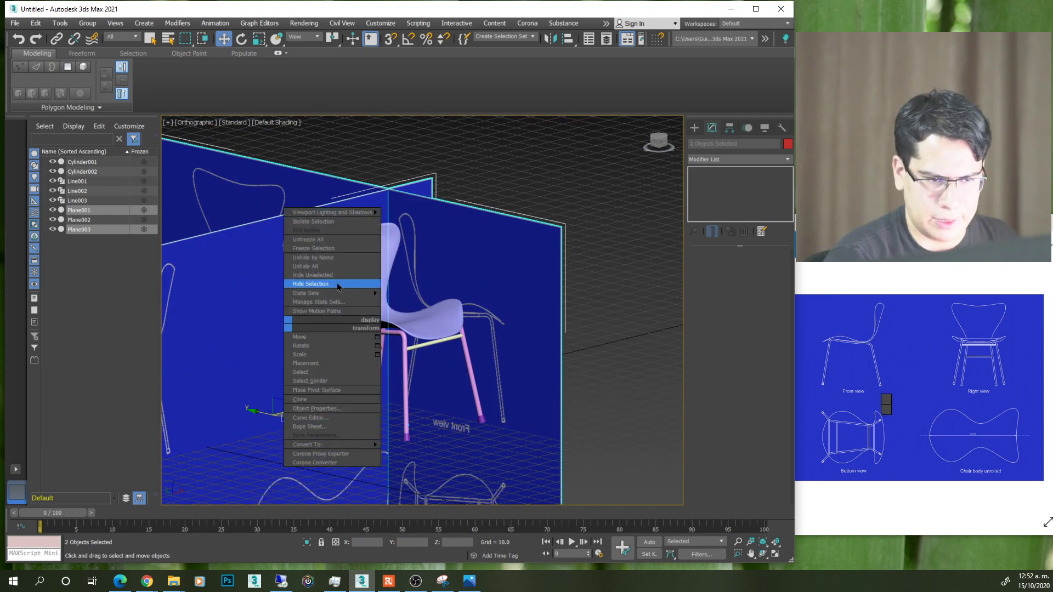
pyautogui.click(351, 288)
# - Select all six chair parts with a marquee
pyautogui.press('q')
pyautogui.scroll(3, 433, 406)
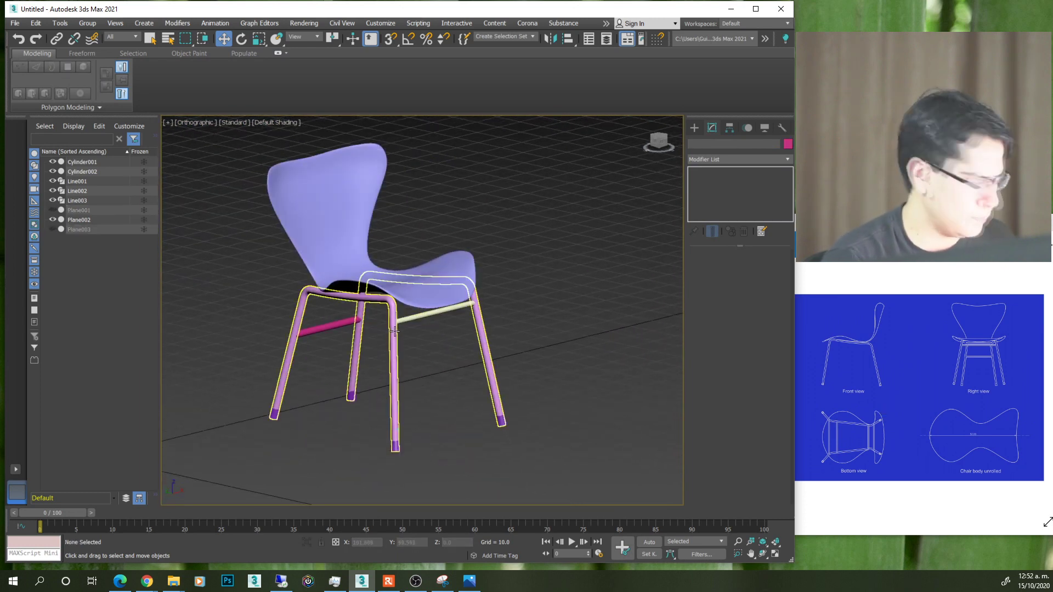
pyautogui.click(380, 255)
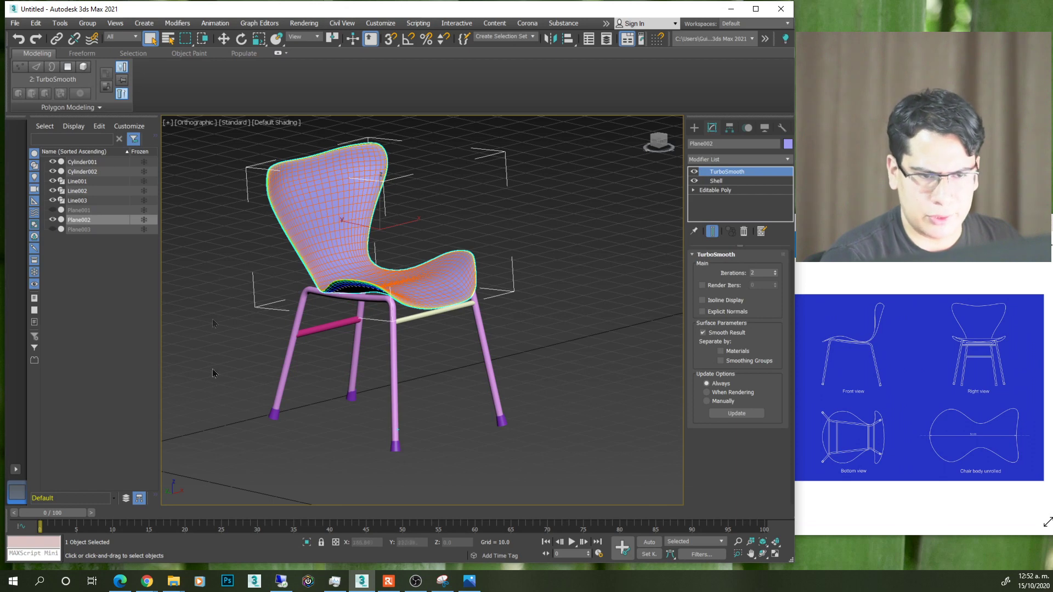
pyautogui.scroll(-3, 474, 418)
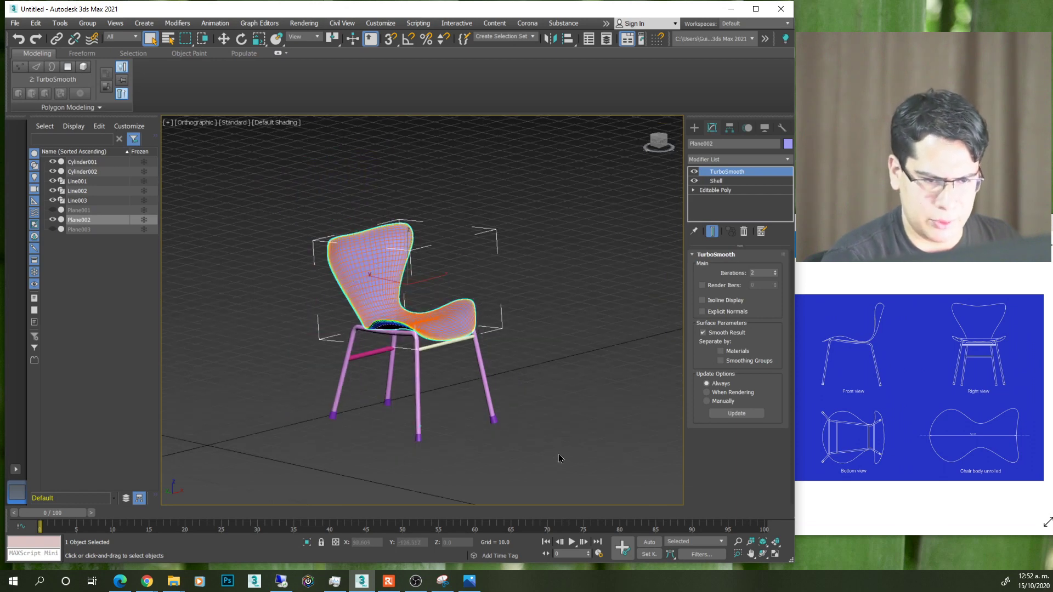
pyautogui.moveTo(561, 458); pyautogui.dragTo(271, 186)
pyautogui.moveTo(444, 403)
pyautogui.mouseDown(button='middle')
pyautogui.moveTo(347, 402)
pyautogui.moveTo(321, 378)
pyautogui.mouseUp(button='middle')
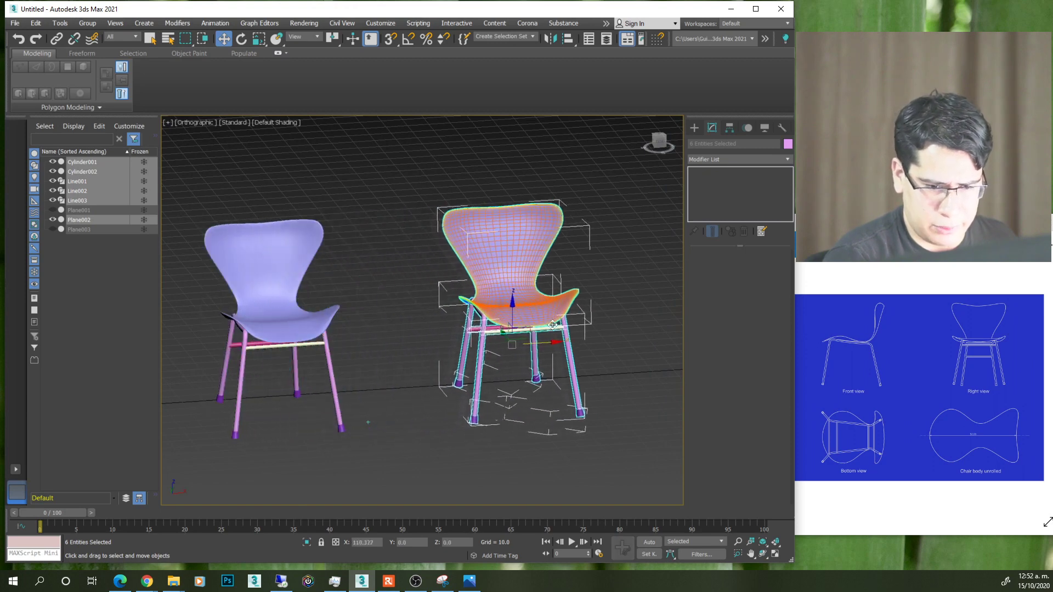
# - Shift-drag the six chair parts to clone a copy beside the original
pyautogui.keyDown('shift'); pyautogui.moveTo(312, 355); pyautogui.dragTo(565, 340); pyautogui.keyUp('shift')
pyautogui.click(403, 336)
pyautogui.scroll(5, 268, 264)
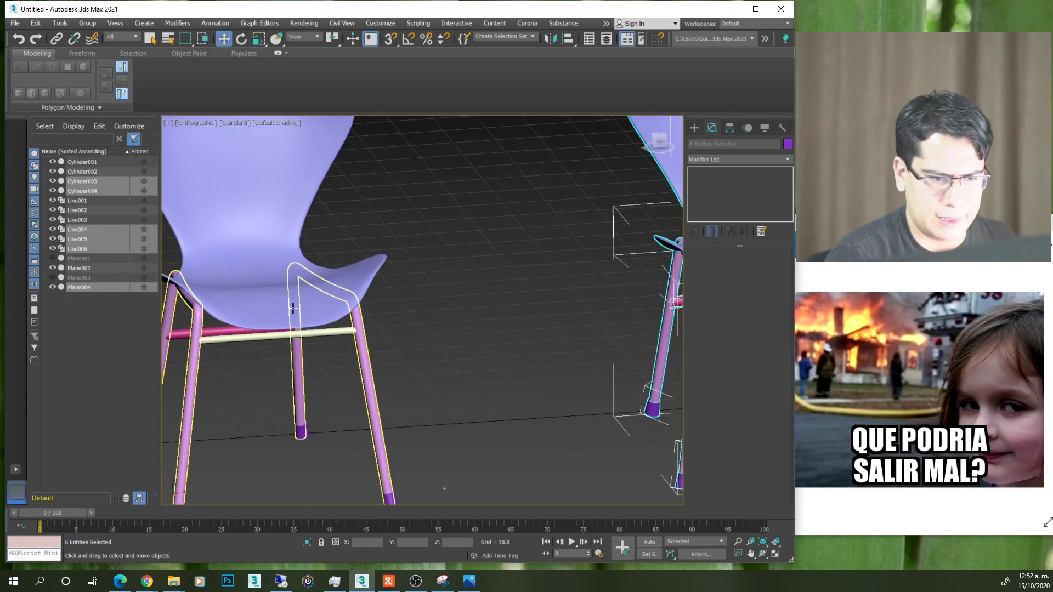
pyautogui.scroll(-5, 256, 267)
pyautogui.moveTo(255, 267); pyautogui.dragTo(121, 269, button='middle')
pyautogui.scroll(3, 384, 274)
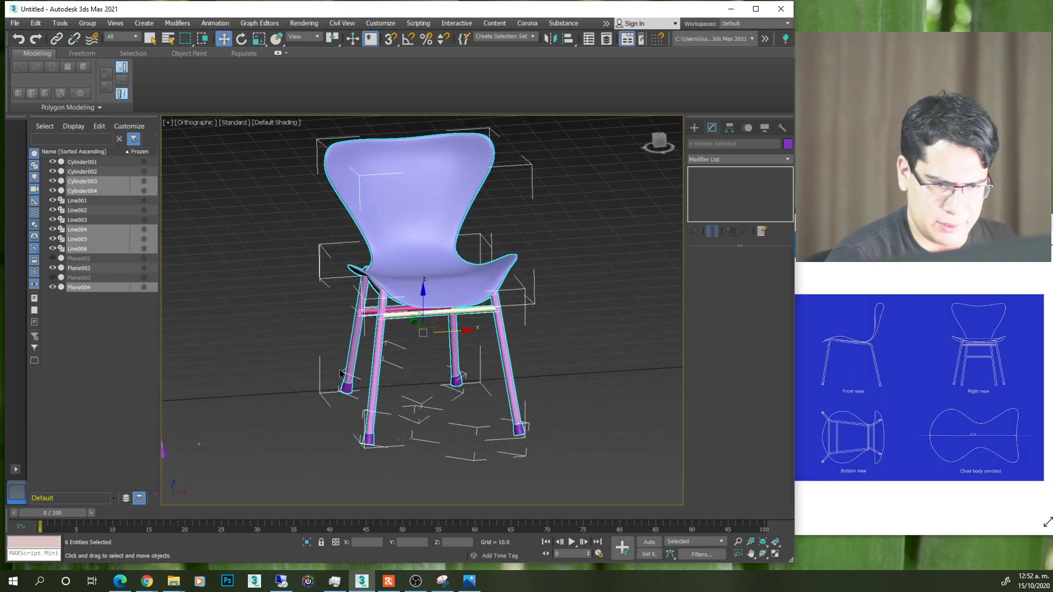
# - Convert the copied chair's seat, Plane004, to an Editable Poly
pyautogui.click(442, 284)
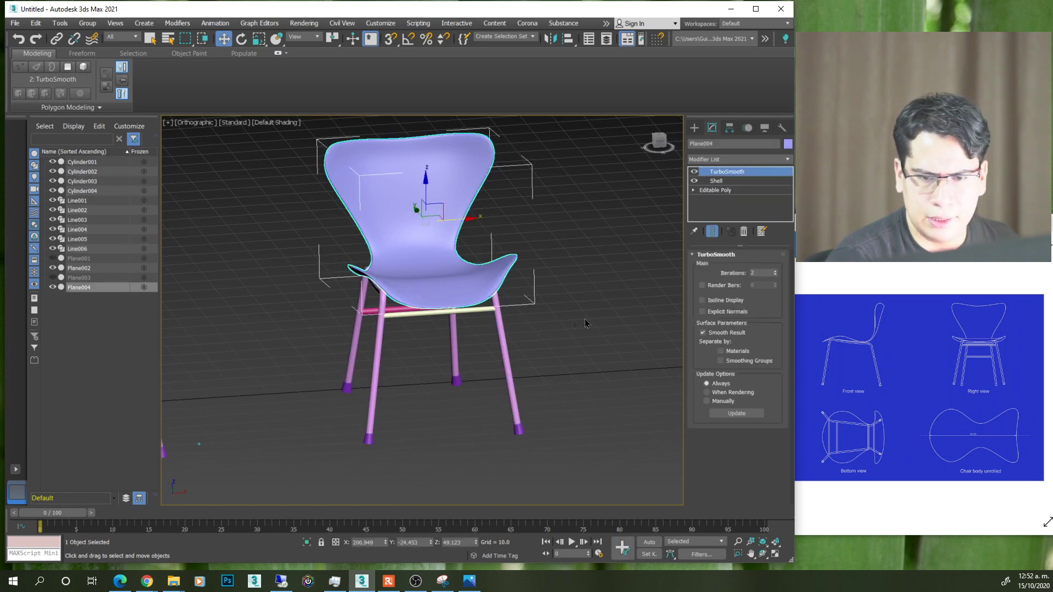
pyautogui.rightClick(447, 283)
pyautogui.click(424, 409)
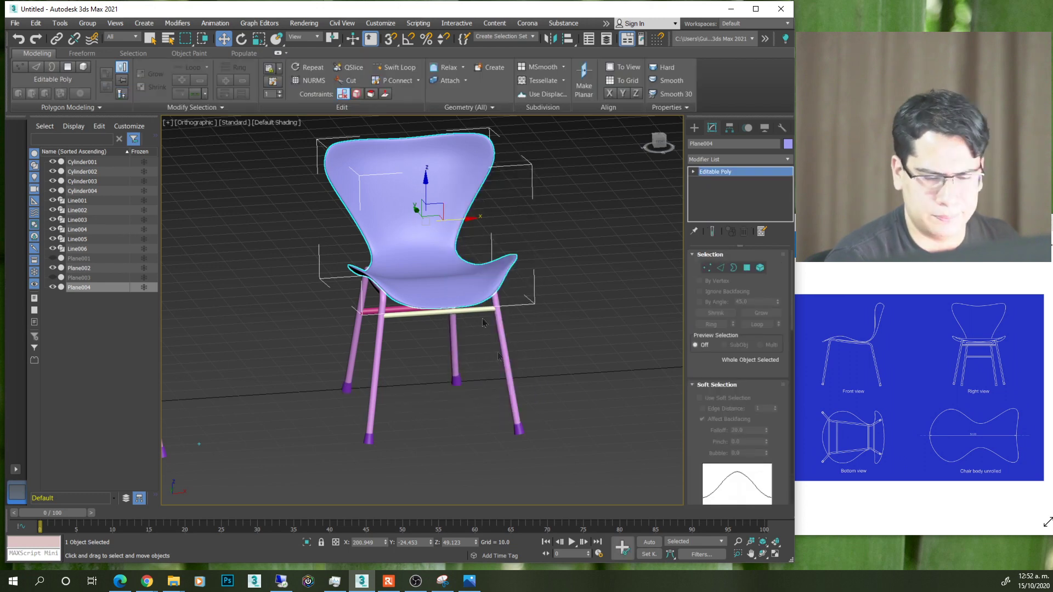
pyautogui.scroll(2, 442, 259)
pyautogui.scroll(-2, 442, 259)
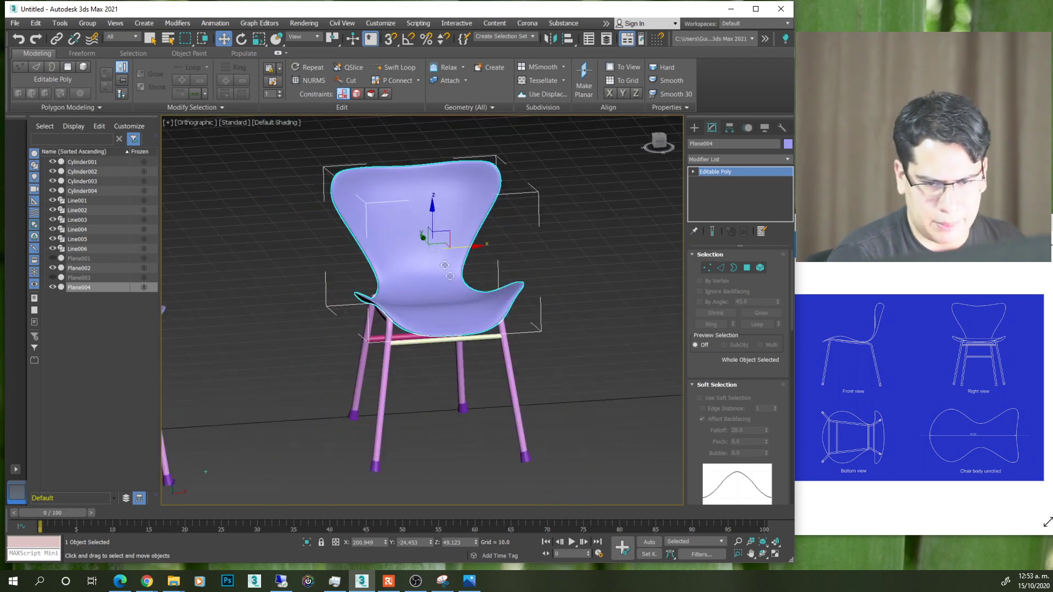
pyautogui.moveTo(442, 260); pyautogui.dragTo(446, 235, button='middle')
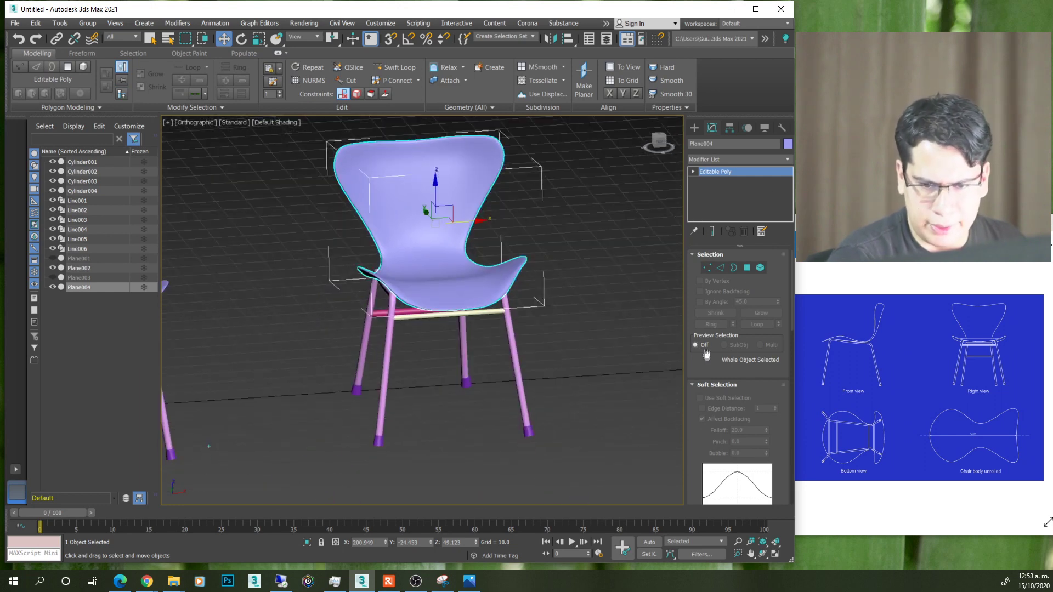
pyautogui.moveTo(705, 352); pyautogui.dragTo(709, 184)
pyautogui.scroll(-1, 716, 439)
pyautogui.scroll(-3, 716, 411)
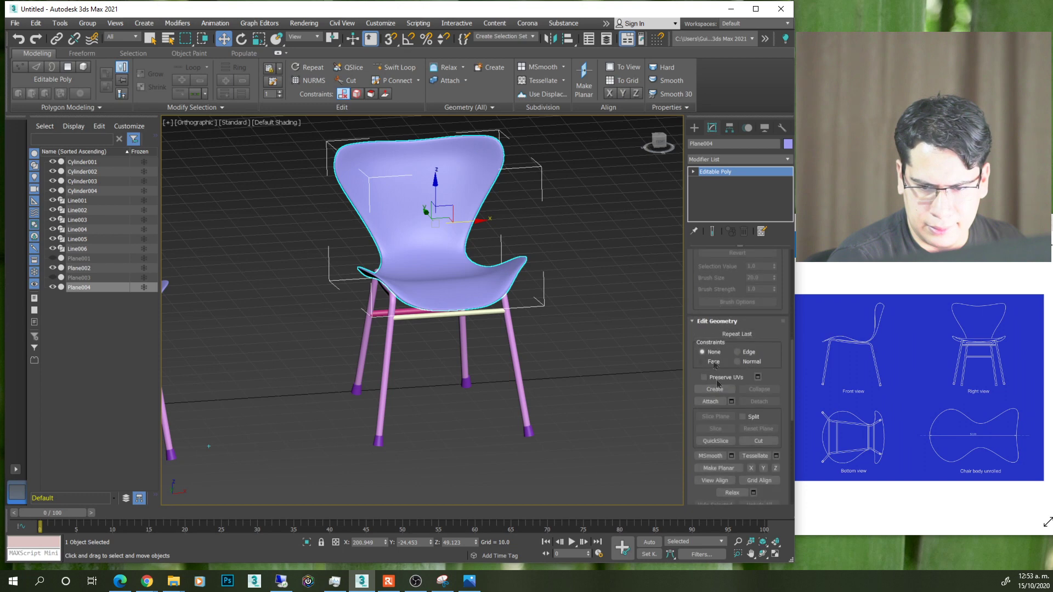
# - Attach the crossbar, both leg frames and the foot caps into the seat mesh
pyautogui.click(711, 401)
pyautogui.click(401, 312)
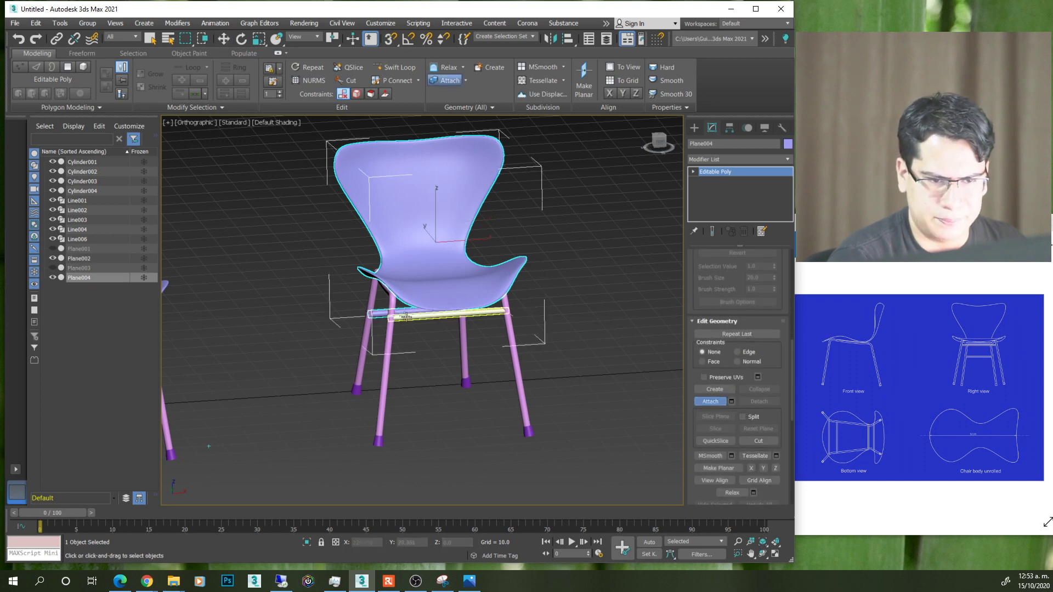
pyautogui.click(418, 325)
pyautogui.click(373, 318)
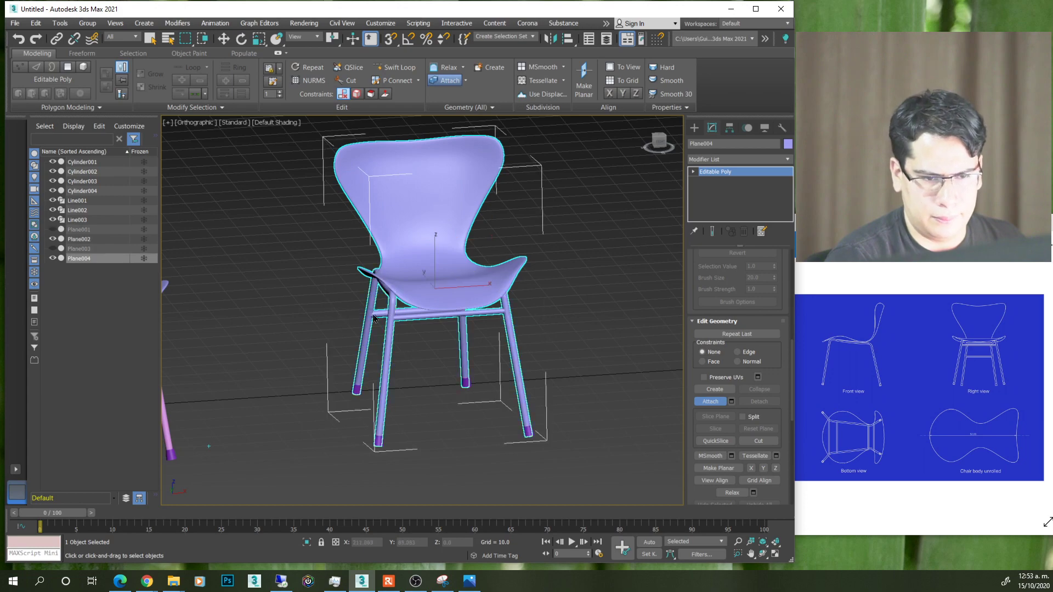
pyautogui.click(355, 389)
pyautogui.click(377, 441)
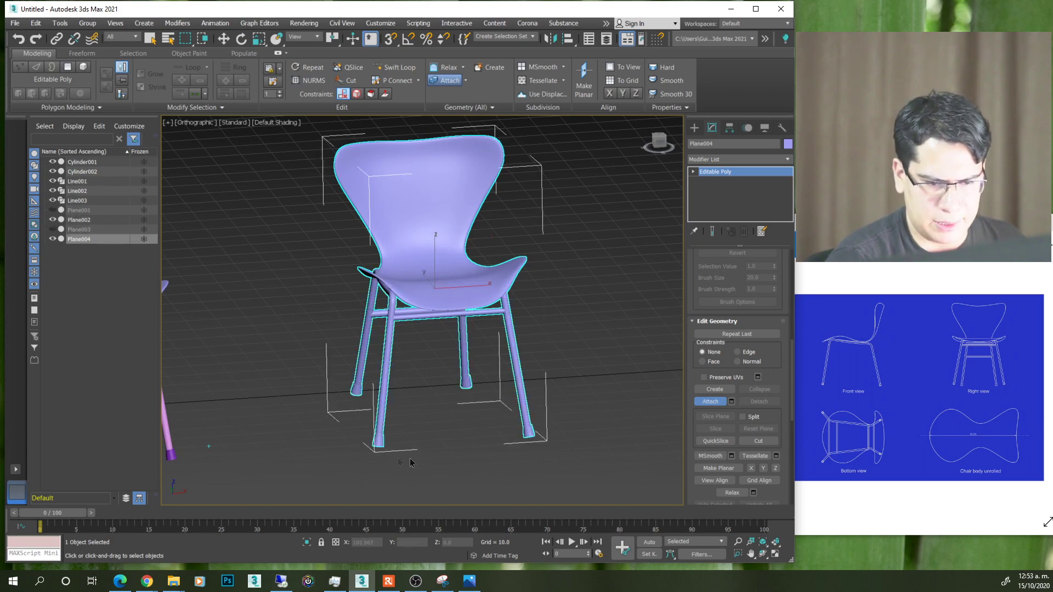
pyautogui.press('w')
# - View the combined chair in Perspective with Edged Faces on and nothing selected
pyautogui.scroll(-3, 545, 413)
pyautogui.keyDown('alt'); pyautogui.moveTo(544, 413); pyautogui.dragTo(505, 352, button='middle'); pyautogui.keyUp('alt')
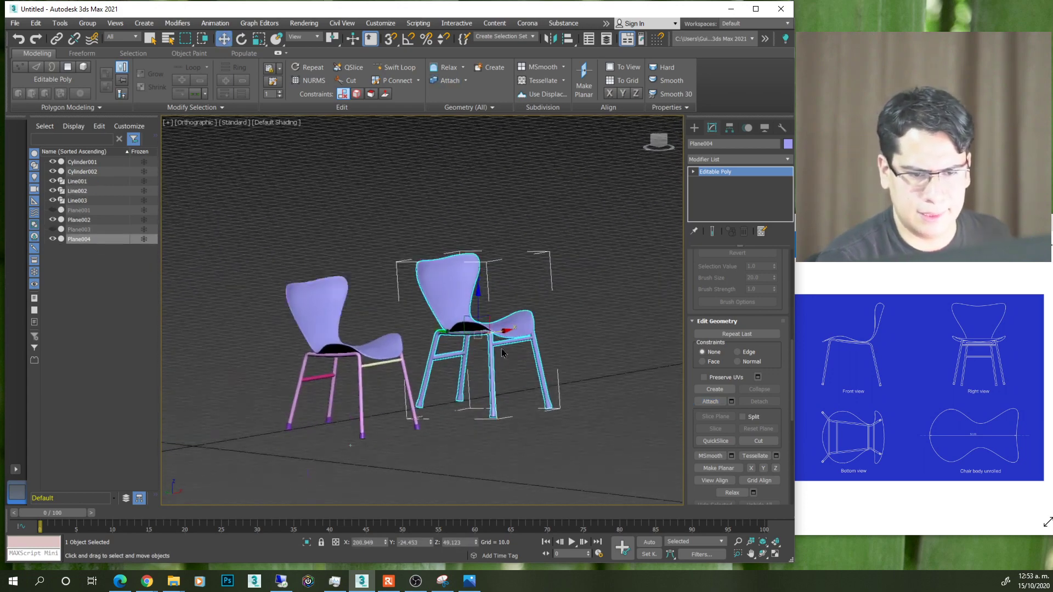
pyautogui.scroll(5, 505, 353)
pyautogui.scroll(-1, 489, 353)
pyautogui.scroll(-1, 489, 353)
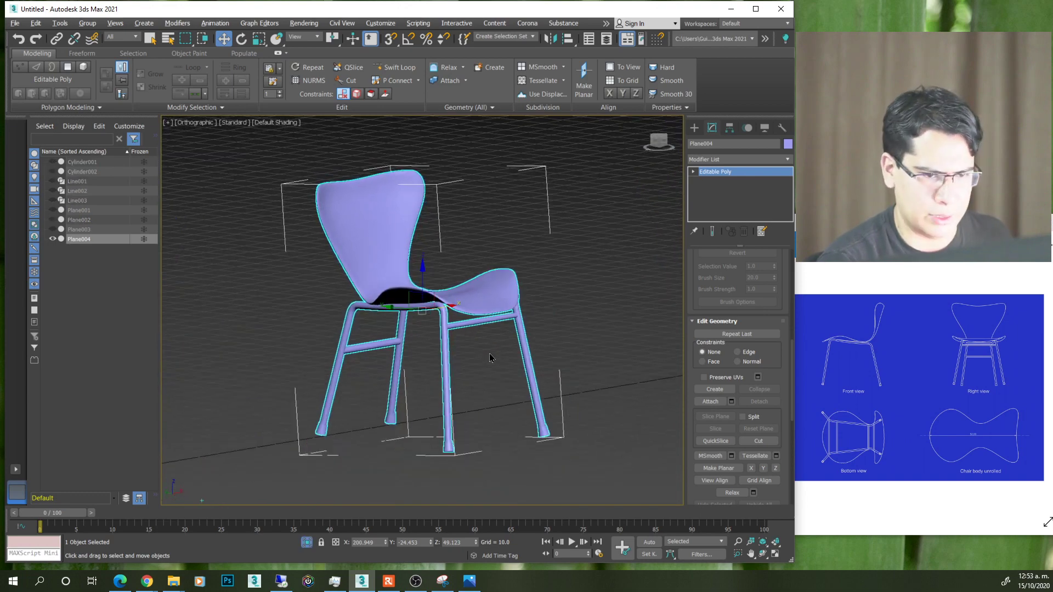
pyautogui.press('p')
pyautogui.moveTo(490, 358)
pyautogui.keyDown('alt'); pyautogui.mouseDown(button='middle')
pyautogui.moveTo(341, 410)
pyautogui.moveTo(353, 413)
pyautogui.moveTo(348, 405)
pyautogui.mouseUp(button='middle'); pyautogui.keyUp('alt')
pyautogui.scroll(2, 320, 376)
pyautogui.press('F4')
pyautogui.click(348, 404)
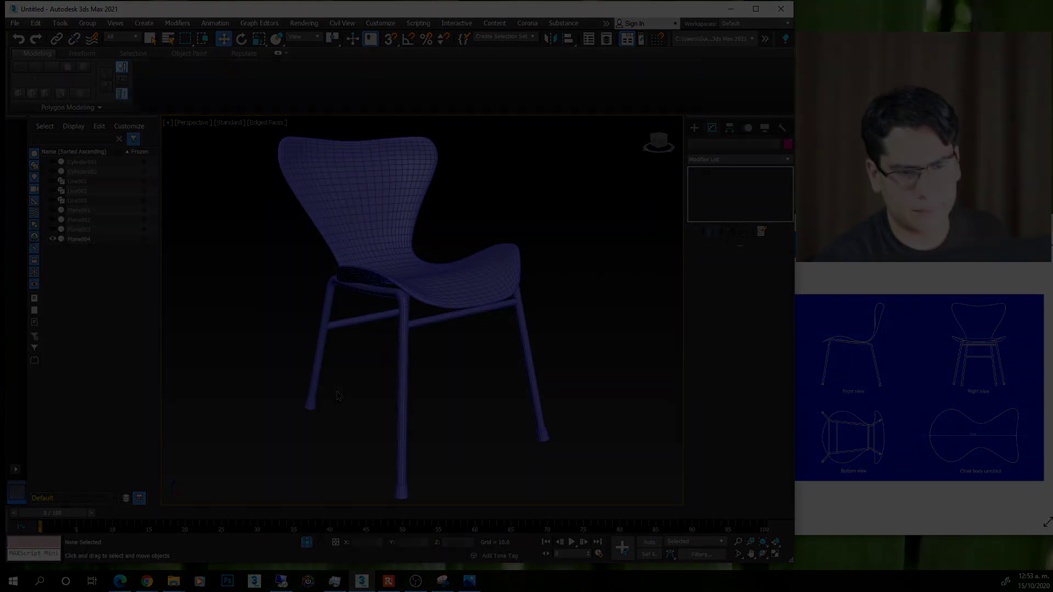